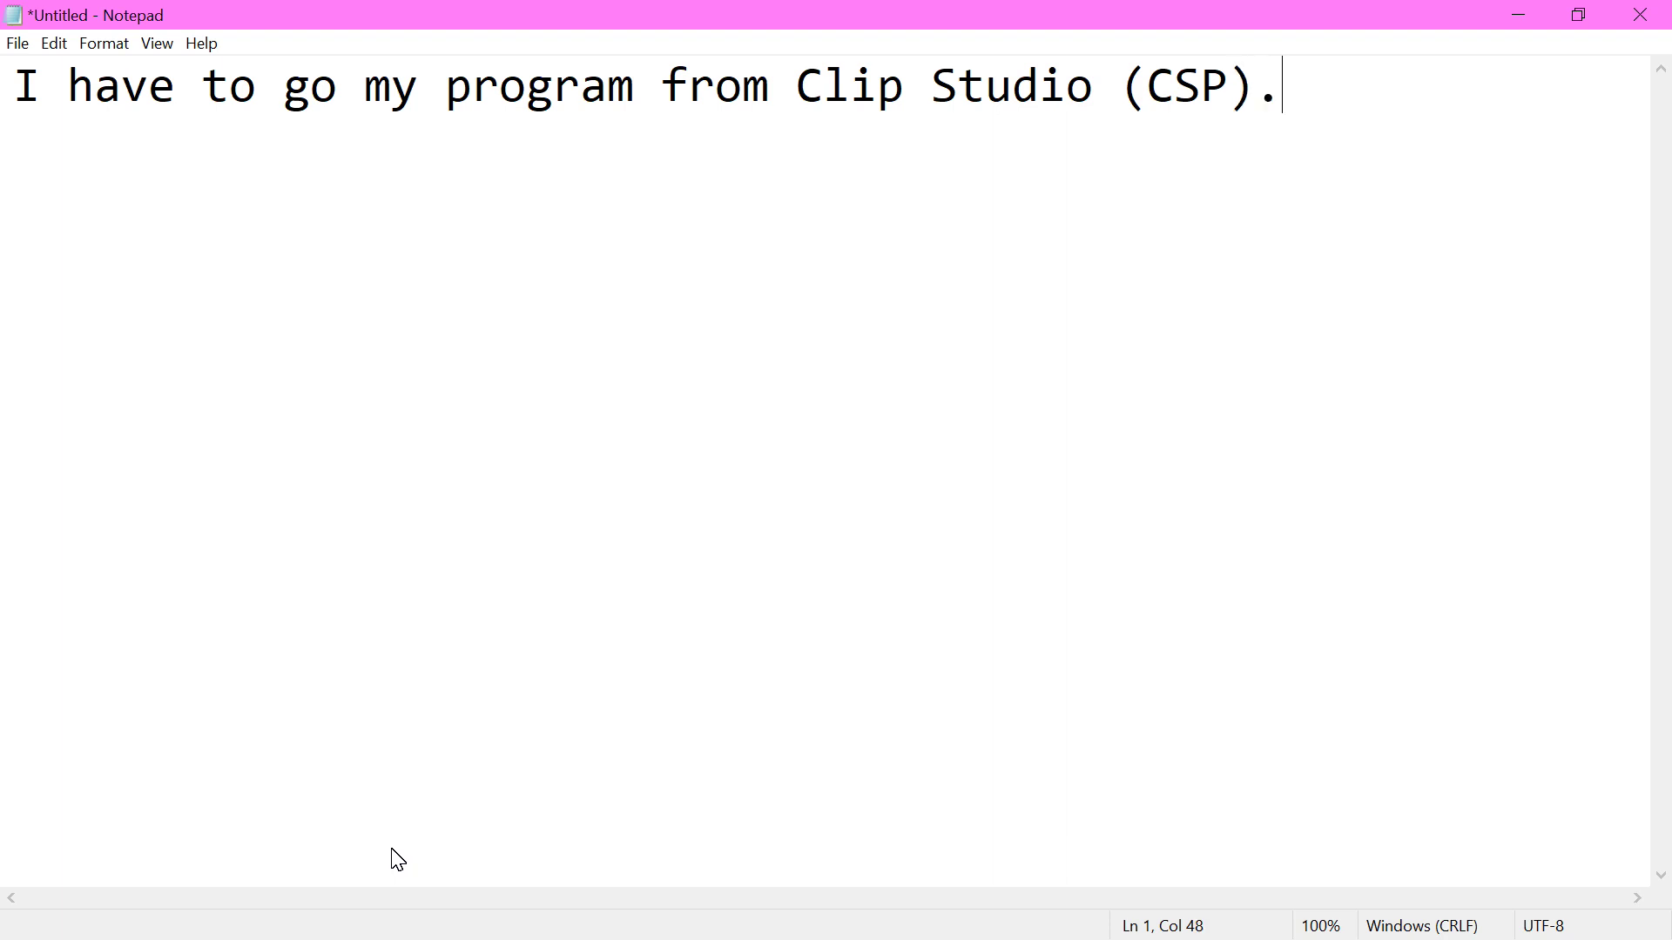
Delete the sentence about Clip Studio (CSP) from the note.
key(BackSpace)
key(BackSpace)
key(BackSpace)
key(BackSpace)
key(BackSpace)
key(BackSpace)
key(BackSpace)
key(BackSpace)
key(BackSpace)
key(BackSpace)
key(BackSpace)
key(BackSpace)
key(BackSpace)
key(BackSpace)
key(BackSpace)
key(BackSpace)
key(BackSpace)
key(BackSpace)
key(BackSpace)
key(BackSpace)
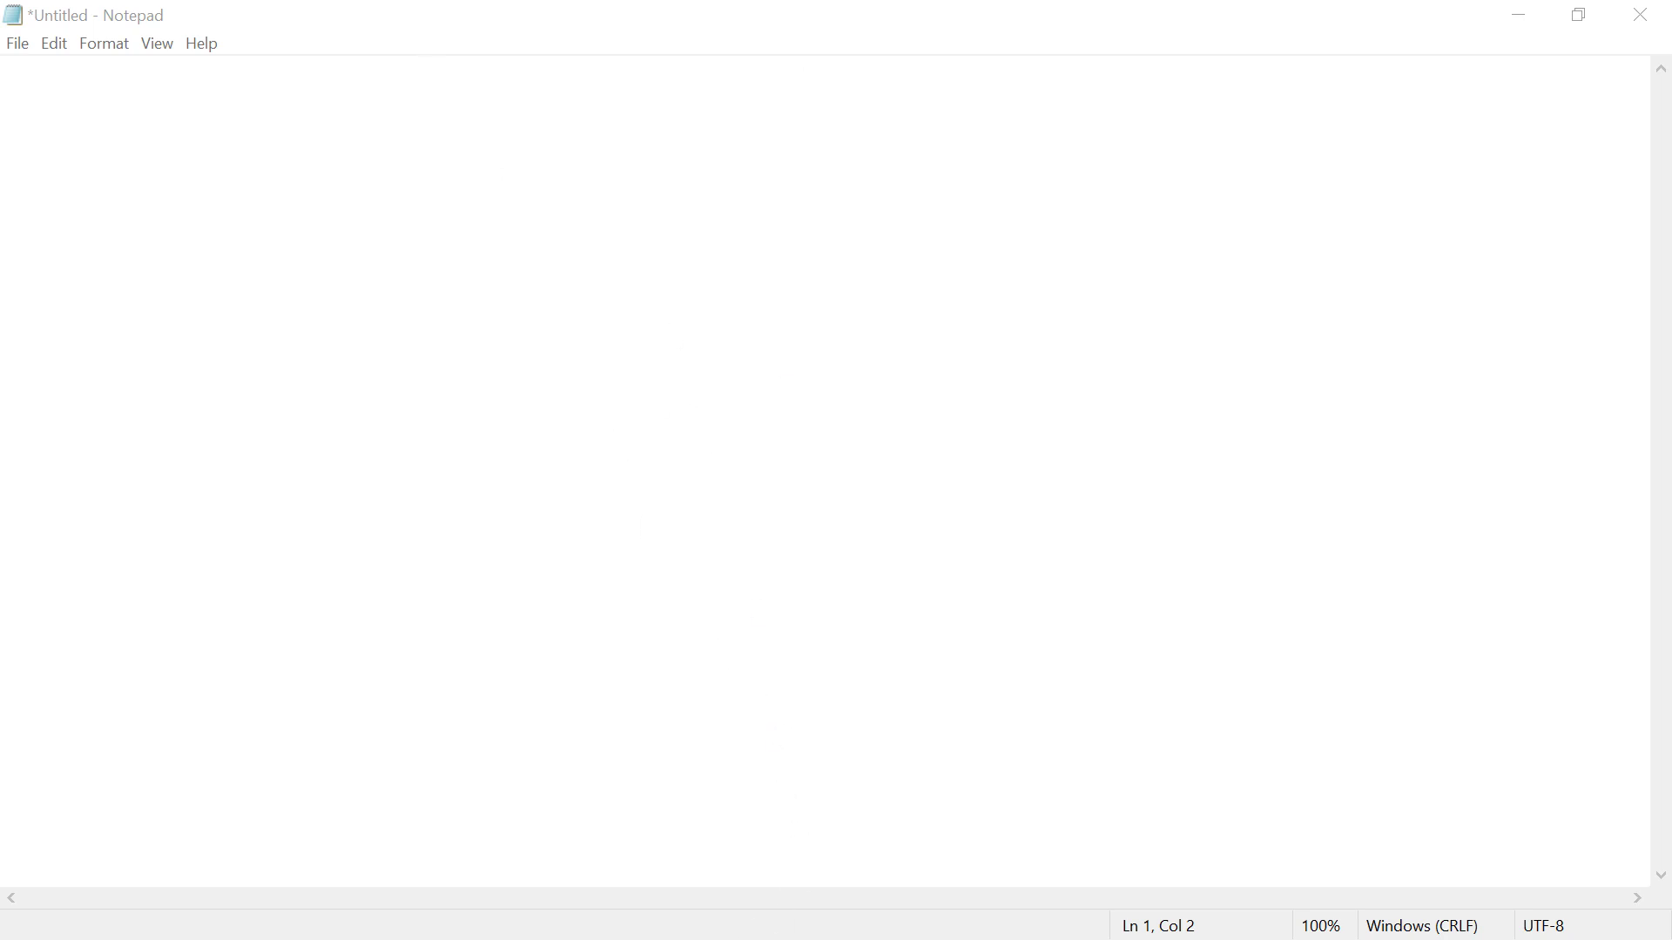
Switch to Clip Studio Paint and handwrite the heading "Color Mixing" beside the characters with the G-pen.
click(478, 8)
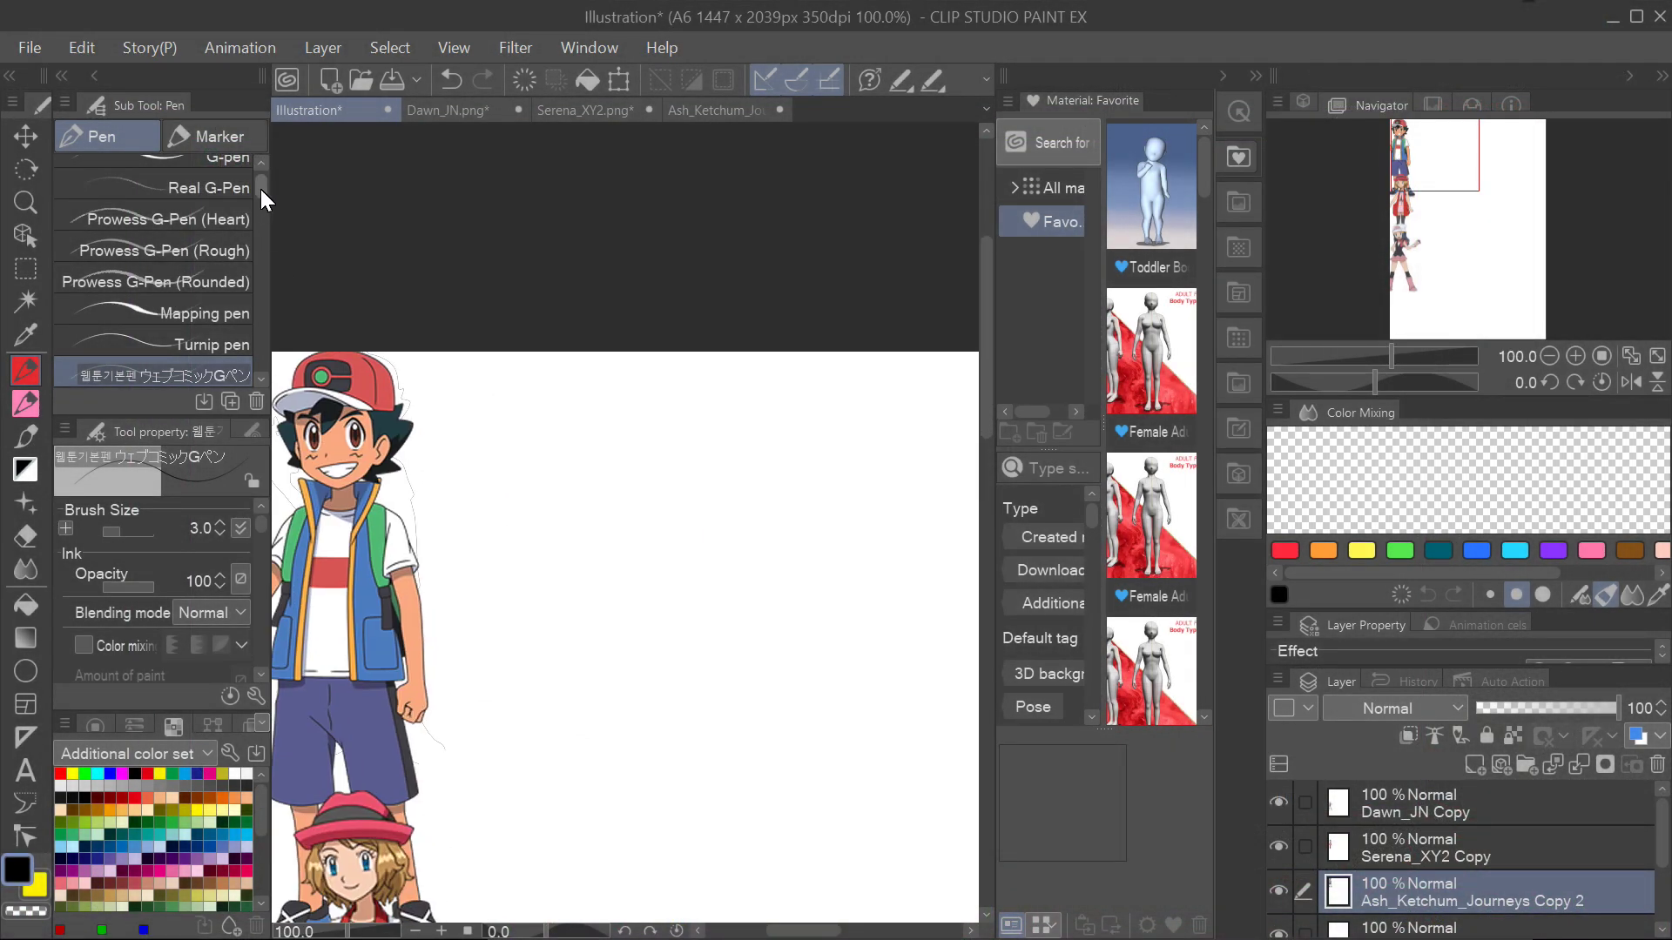
click(243, 174)
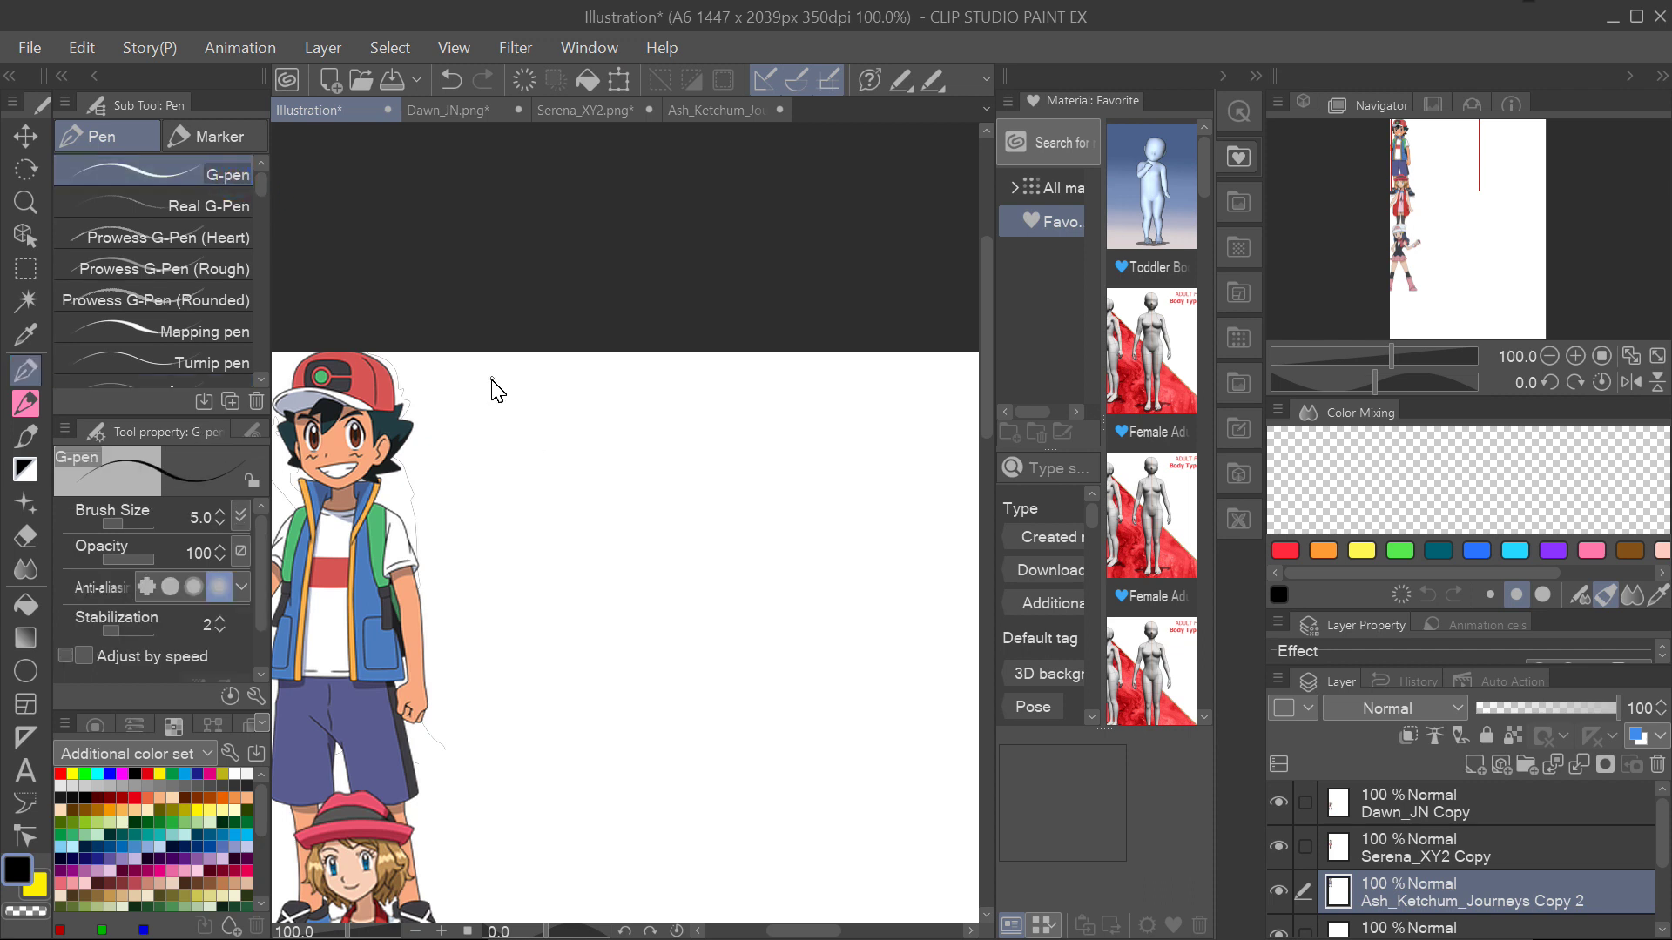
mouse_move(558, 376)
mouse_down()
mouse_move(613, 429)
mouse_move(549, 435)
mouse_move(711, 441)
mouse_up()
drag(736, 417, 764, 443)
drag(808, 409, 779, 487)
click(718, 390)
Handwrite the label "Hair" in near-black under the heading, dotting the i with a small heart.
alt+click(388, 307)
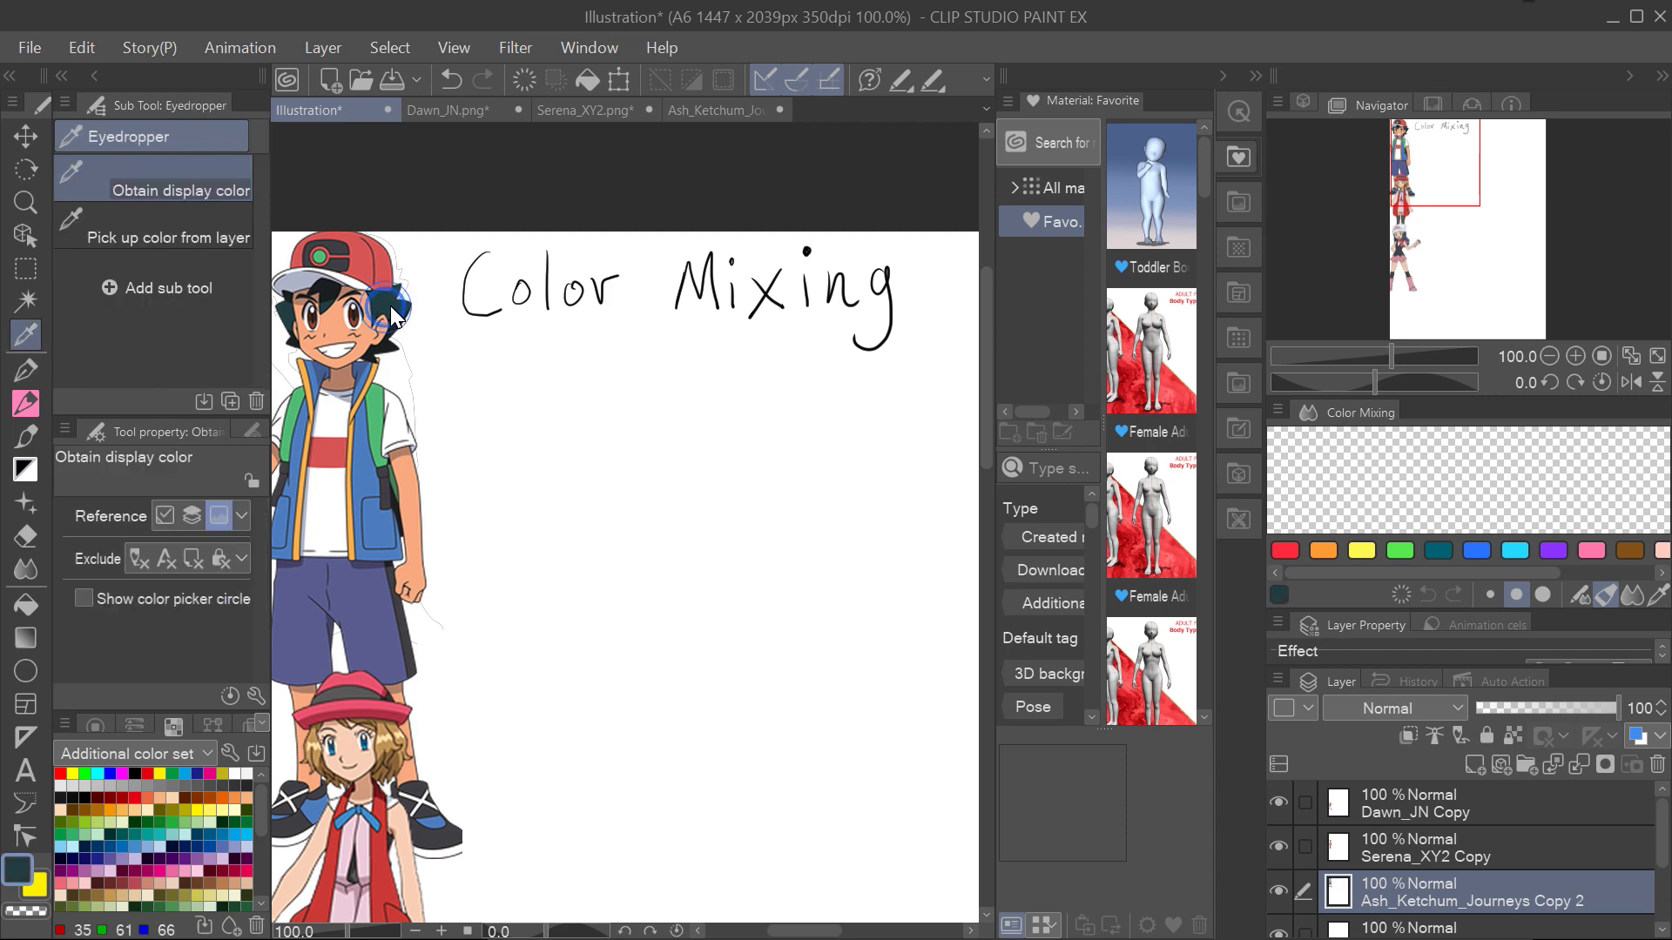
click(60, 798)
drag(491, 404, 498, 405)
drag(499, 370, 499, 440)
drag(532, 417, 539, 435)
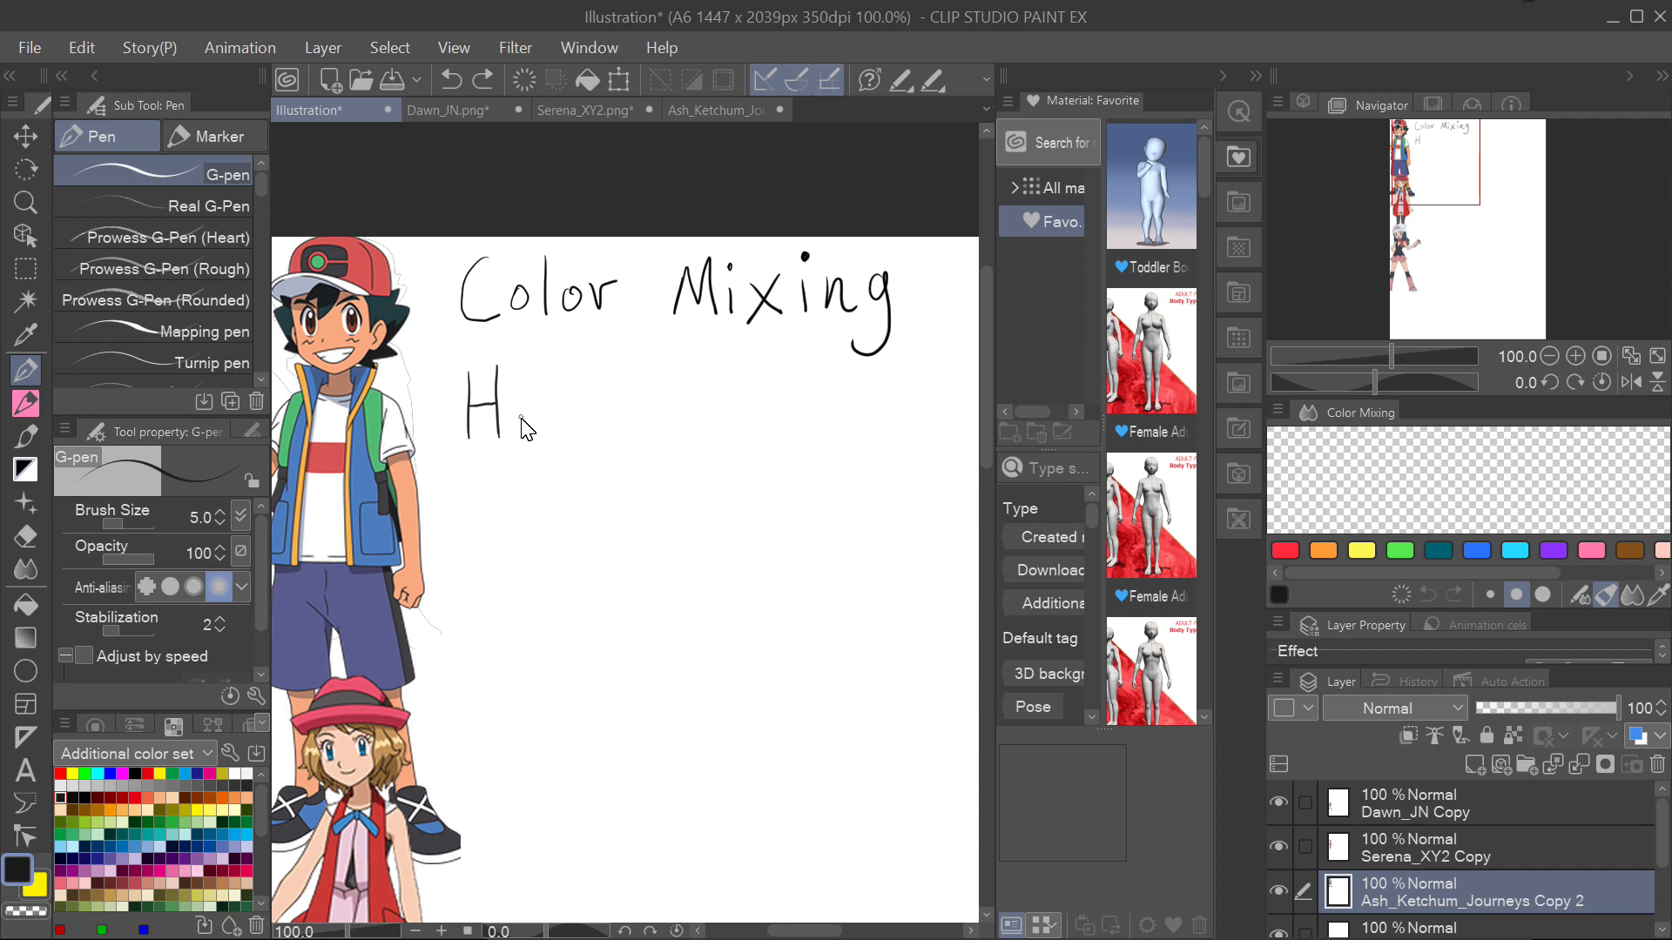
drag(573, 407, 597, 406)
click(558, 381)
mouse_move(606, 466)
mouse_down()
mouse_move(624, 319)
mouse_move(615, 435)
mouse_up()
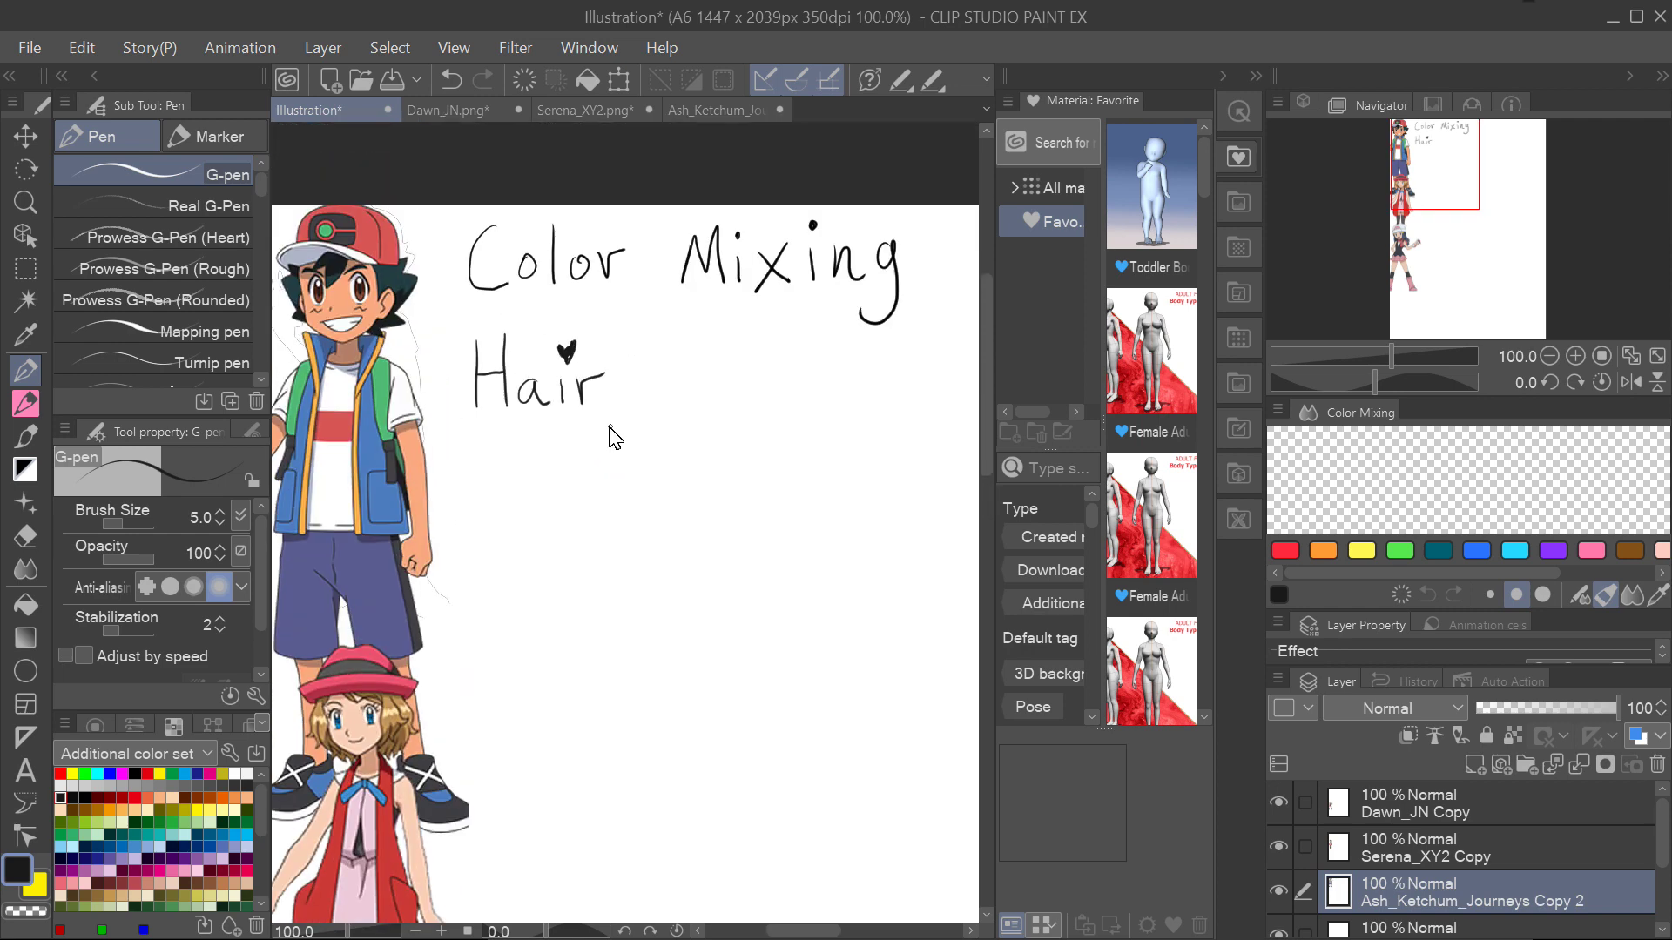
Handwrite the label "Eyes:" below the Hair label.
drag(547, 597, 547, 437)
drag(489, 442, 544, 566)
drag(564, 487, 592, 496)
drag(622, 462, 602, 512)
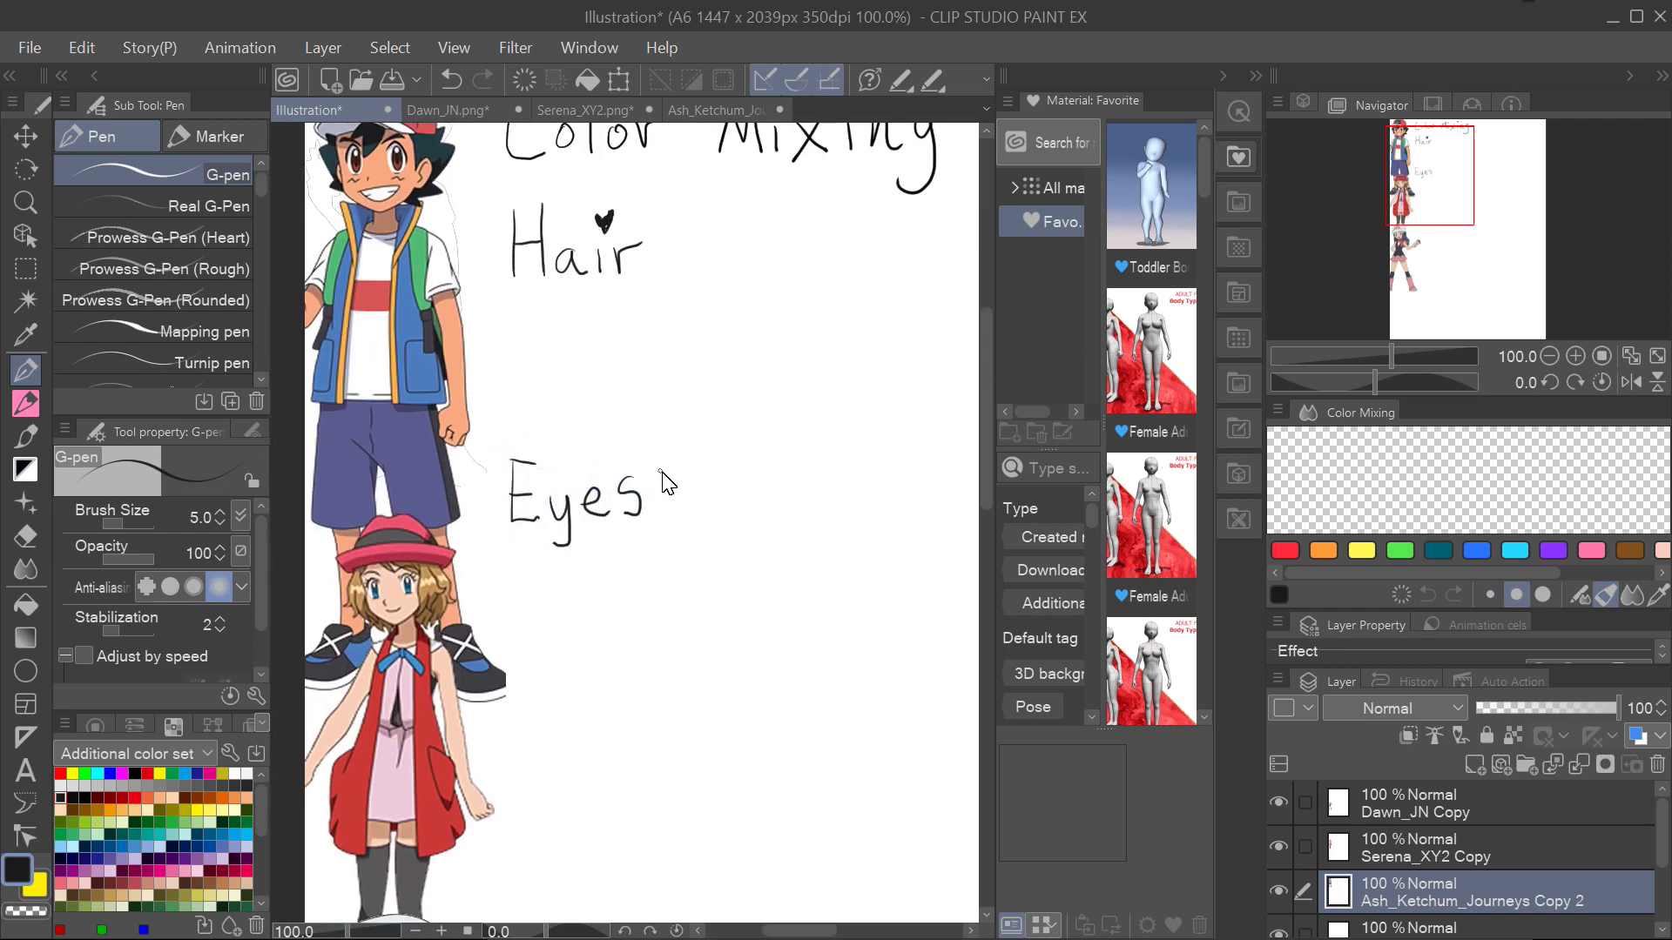
click(645, 455)
click(645, 487)
Handwrite the label "Tone:" below the Eyes label.
drag(649, 226, 659, 383)
drag(673, 844, 690, 496)
mouse_move(604, 636)
mouse_down()
mouse_move(474, 548)
mouse_move(475, 594)
mouse_up()
mouse_move(452, 528)
mouse_down()
mouse_move(499, 529)
mouse_move(509, 568)
mouse_up()
drag(526, 562, 596, 581)
drag(660, 521, 683, 652)
click(634, 683)
click(636, 709)
Paint a dark swatch, a plus sign, a tan swatch (RGB 225, 182, 125) and an equals sign after "Hair:" with the Rough India ink brush.
drag(670, 340, 682, 661)
scroll(696, 645, down, 2)
drag(780, 597, 627, 344)
drag(497, 512, 545, 583)
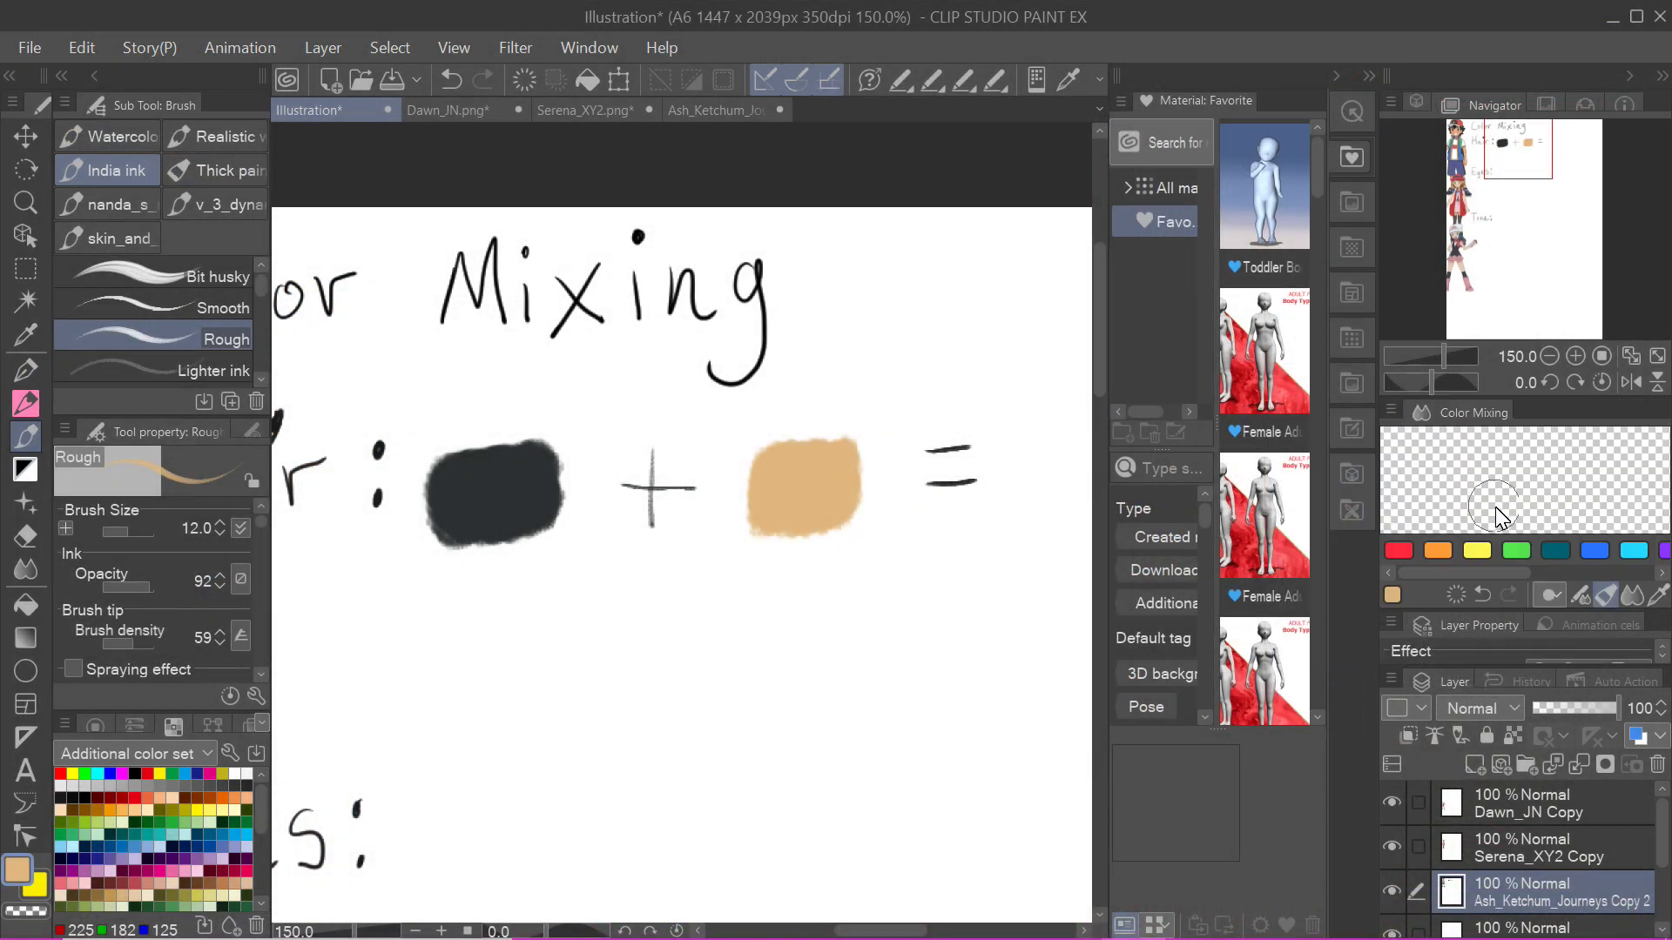
Paint overlapping dark and tan dabs in the Color Mixing palette and blend them into a brown.
click(1352, 514)
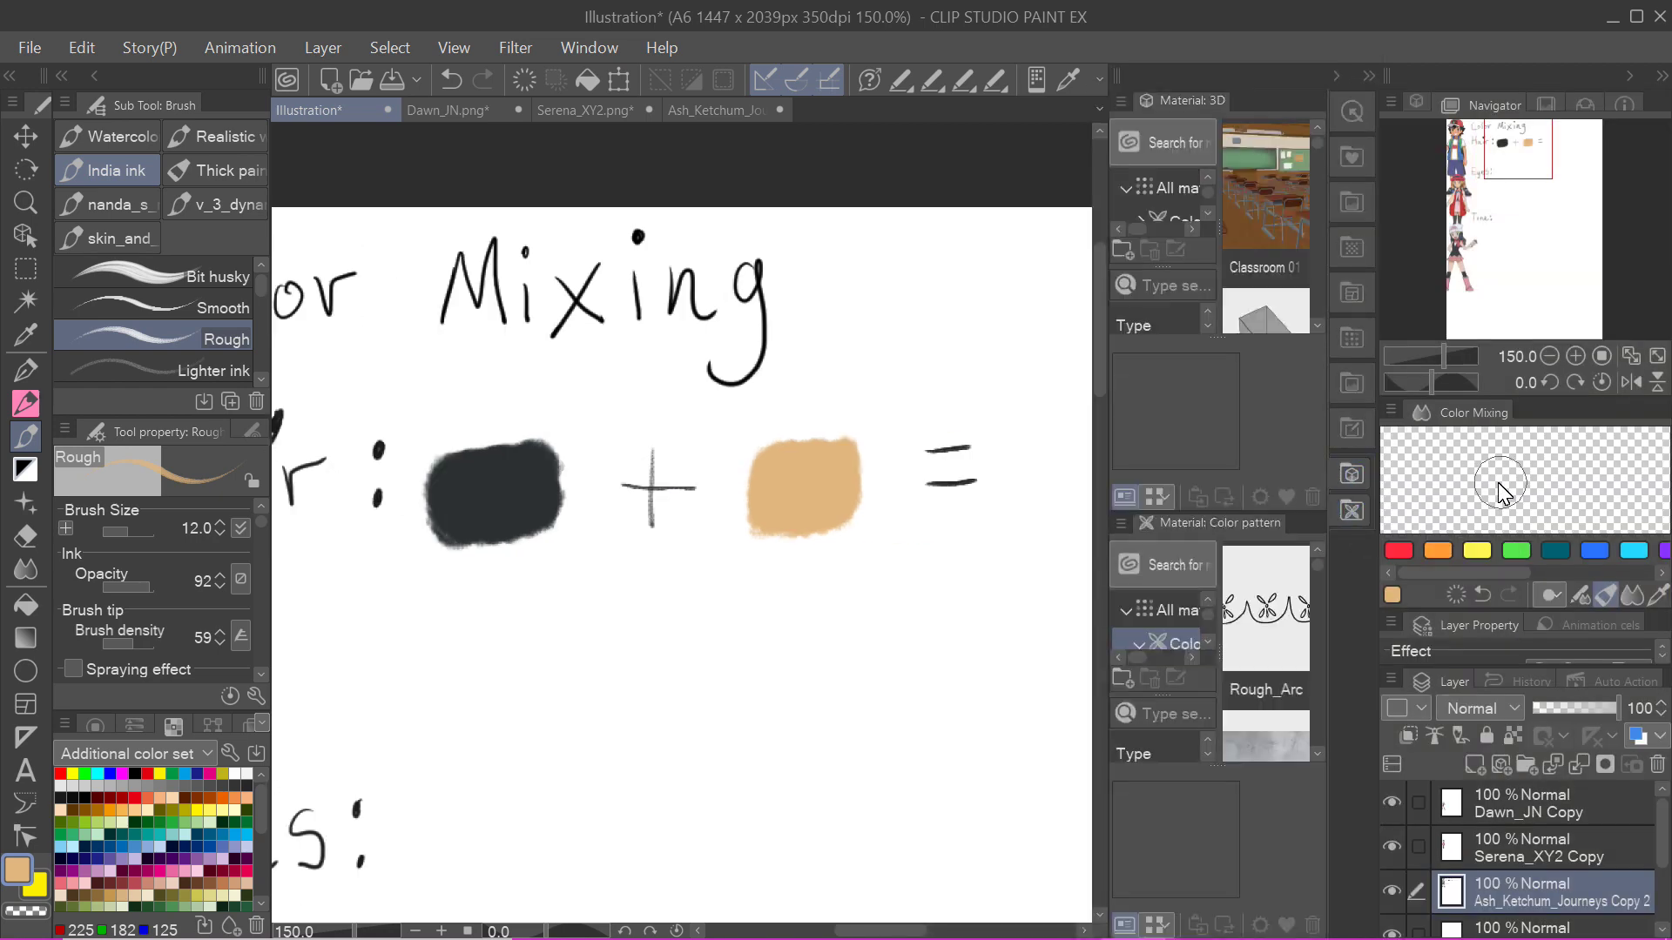
drag(1500, 482, 1505, 468)
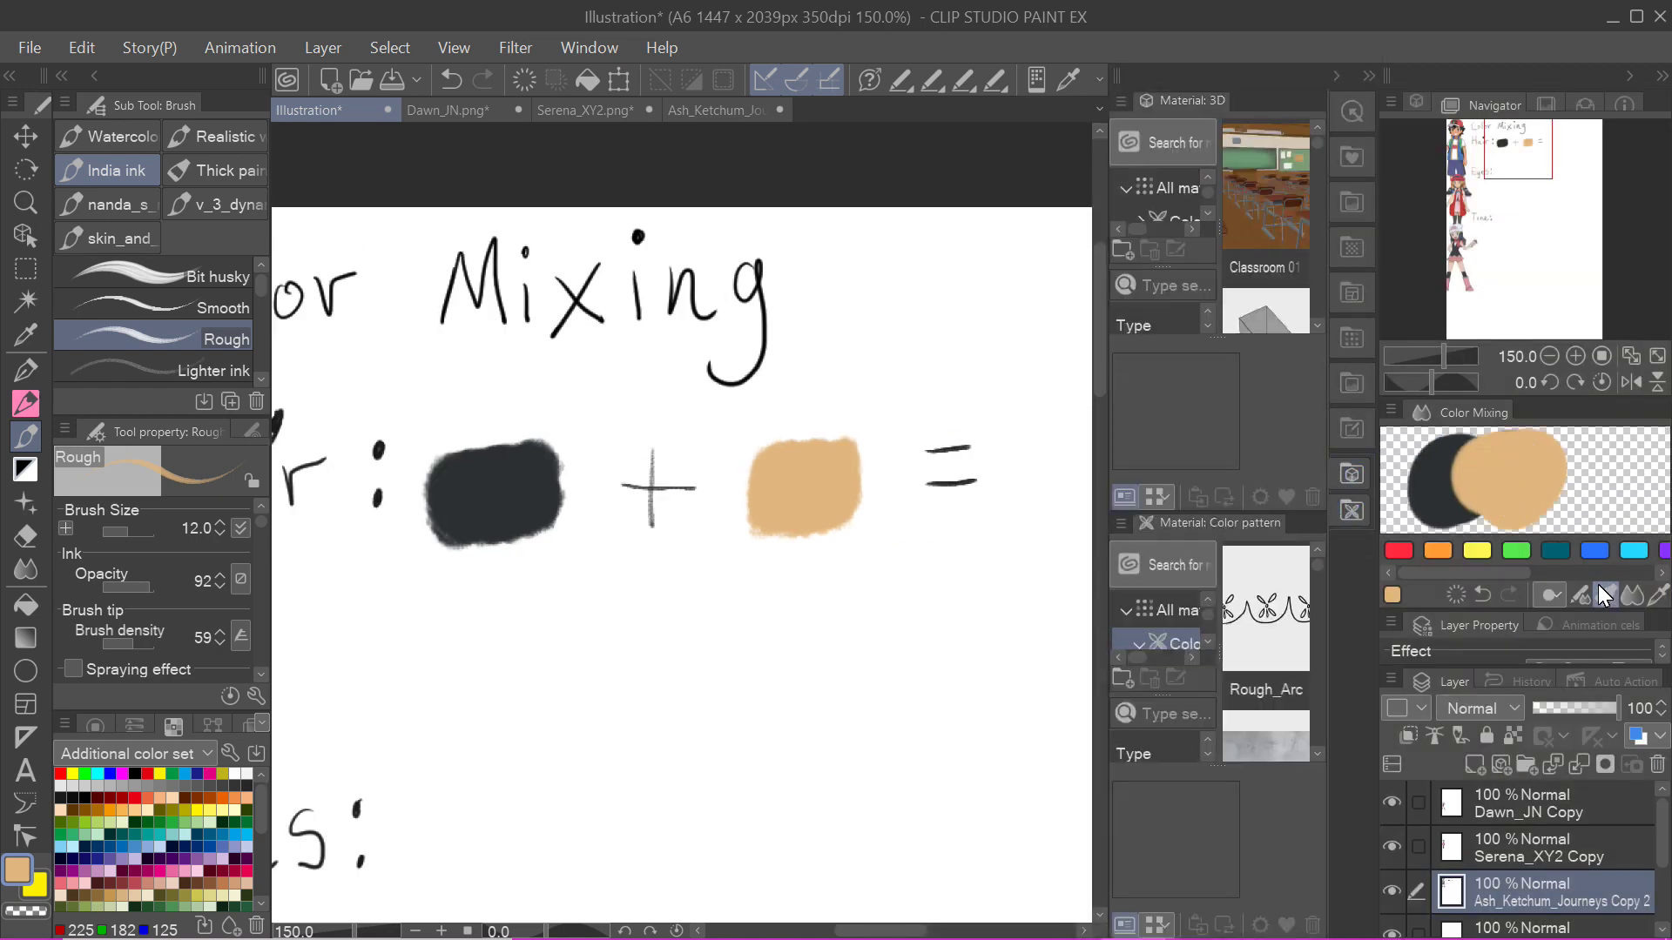
drag(927, 451, 970, 445)
drag(927, 484, 977, 480)
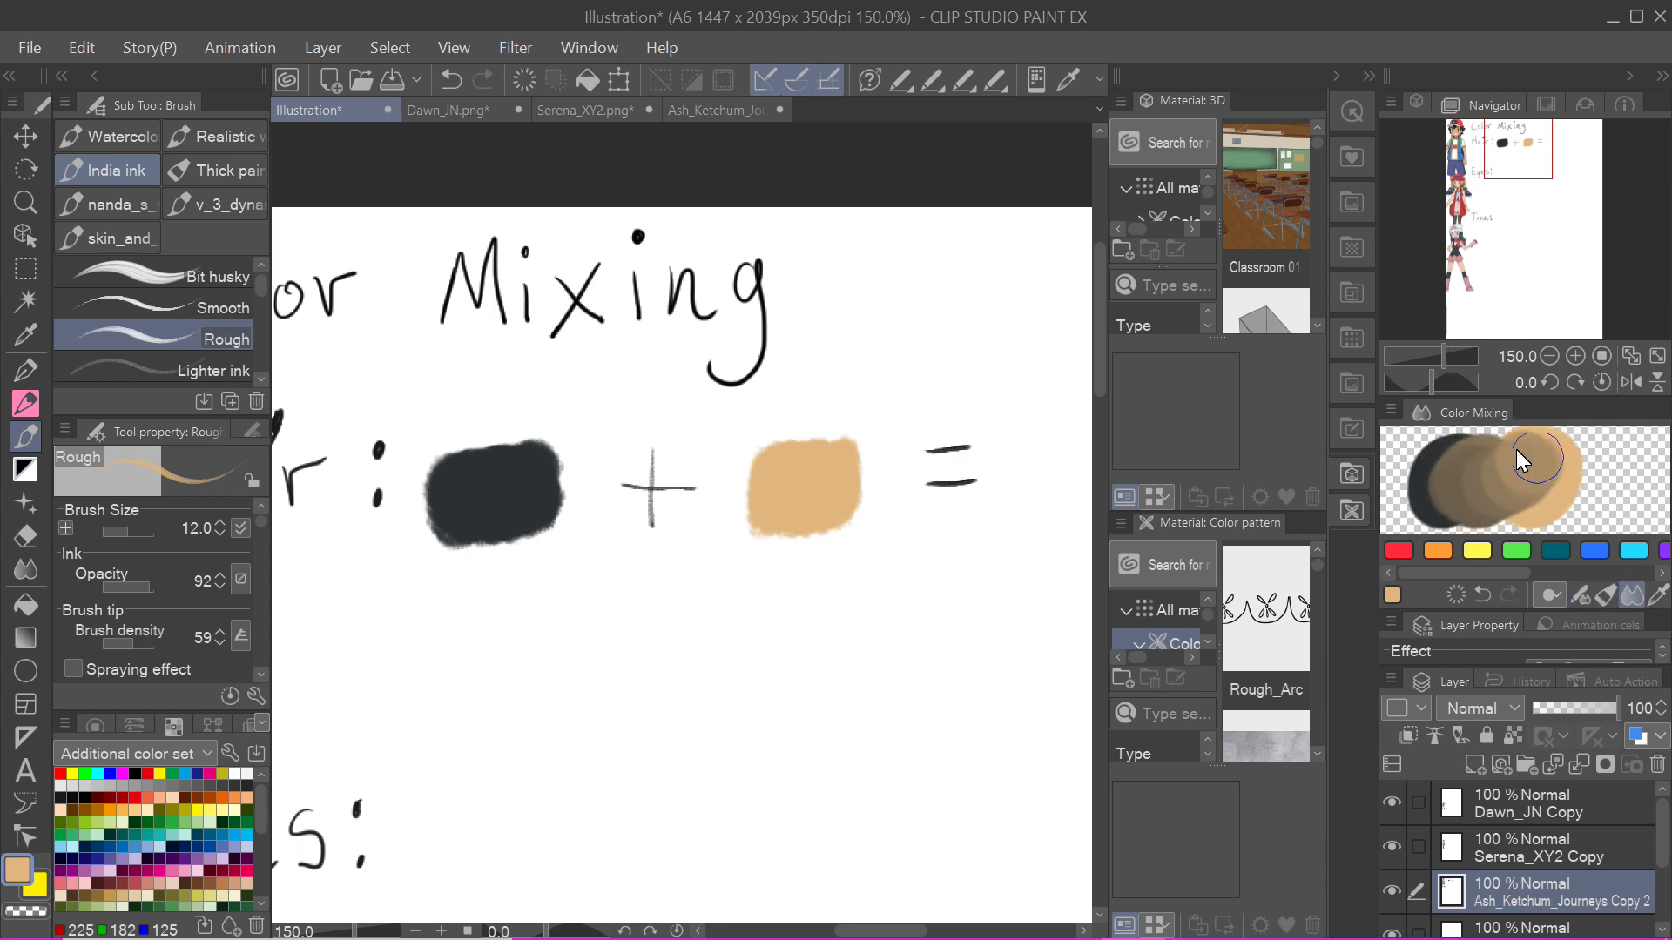
mouse_move(1507, 493)
mouse_down()
mouse_move(1506, 447)
mouse_move(1445, 478)
mouse_move(1536, 455)
mouse_move(1461, 507)
mouse_move(1587, 468)
mouse_move(1590, 487)
mouse_move(1477, 471)
mouse_up()
Detach and enlarge the Color Mixing palette, pick the blended brown (RGB 139, 119, 89), and place the palette below the Hair row.
drag(1474, 412, 958, 228)
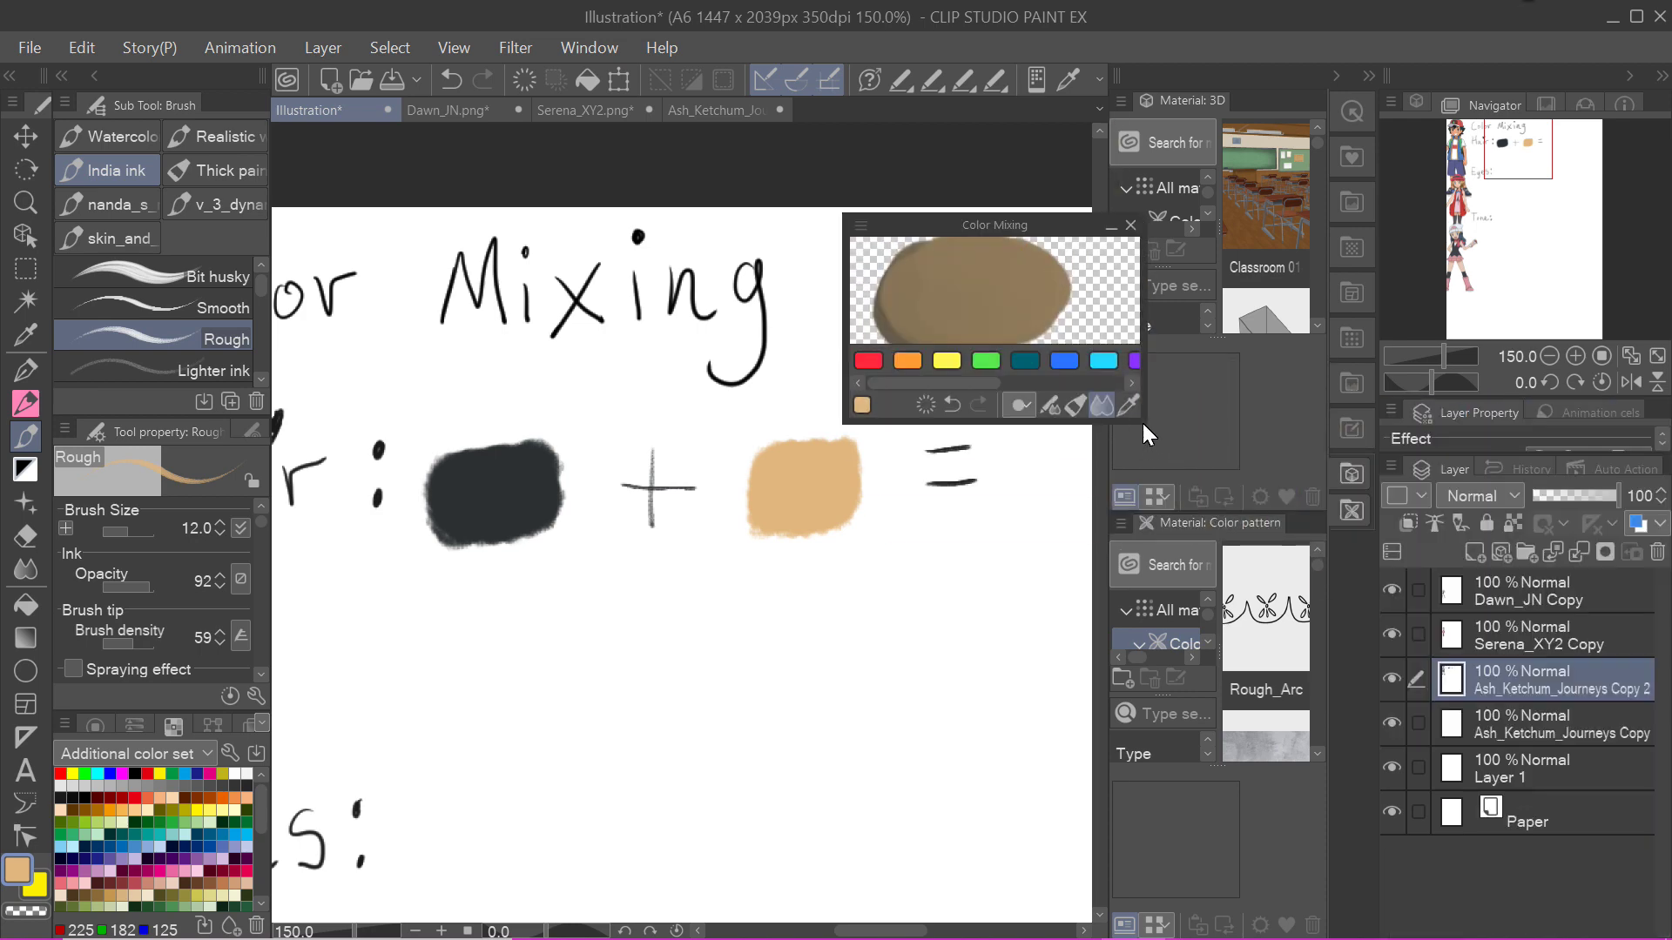
drag(1143, 423, 1232, 641)
drag(1001, 213, 919, 228)
mouse_move(871, 416)
mouse_down()
mouse_move(950, 351)
mouse_move(870, 475)
mouse_up()
click(1140, 633)
click(968, 405)
drag(1026, 237, 915, 638)
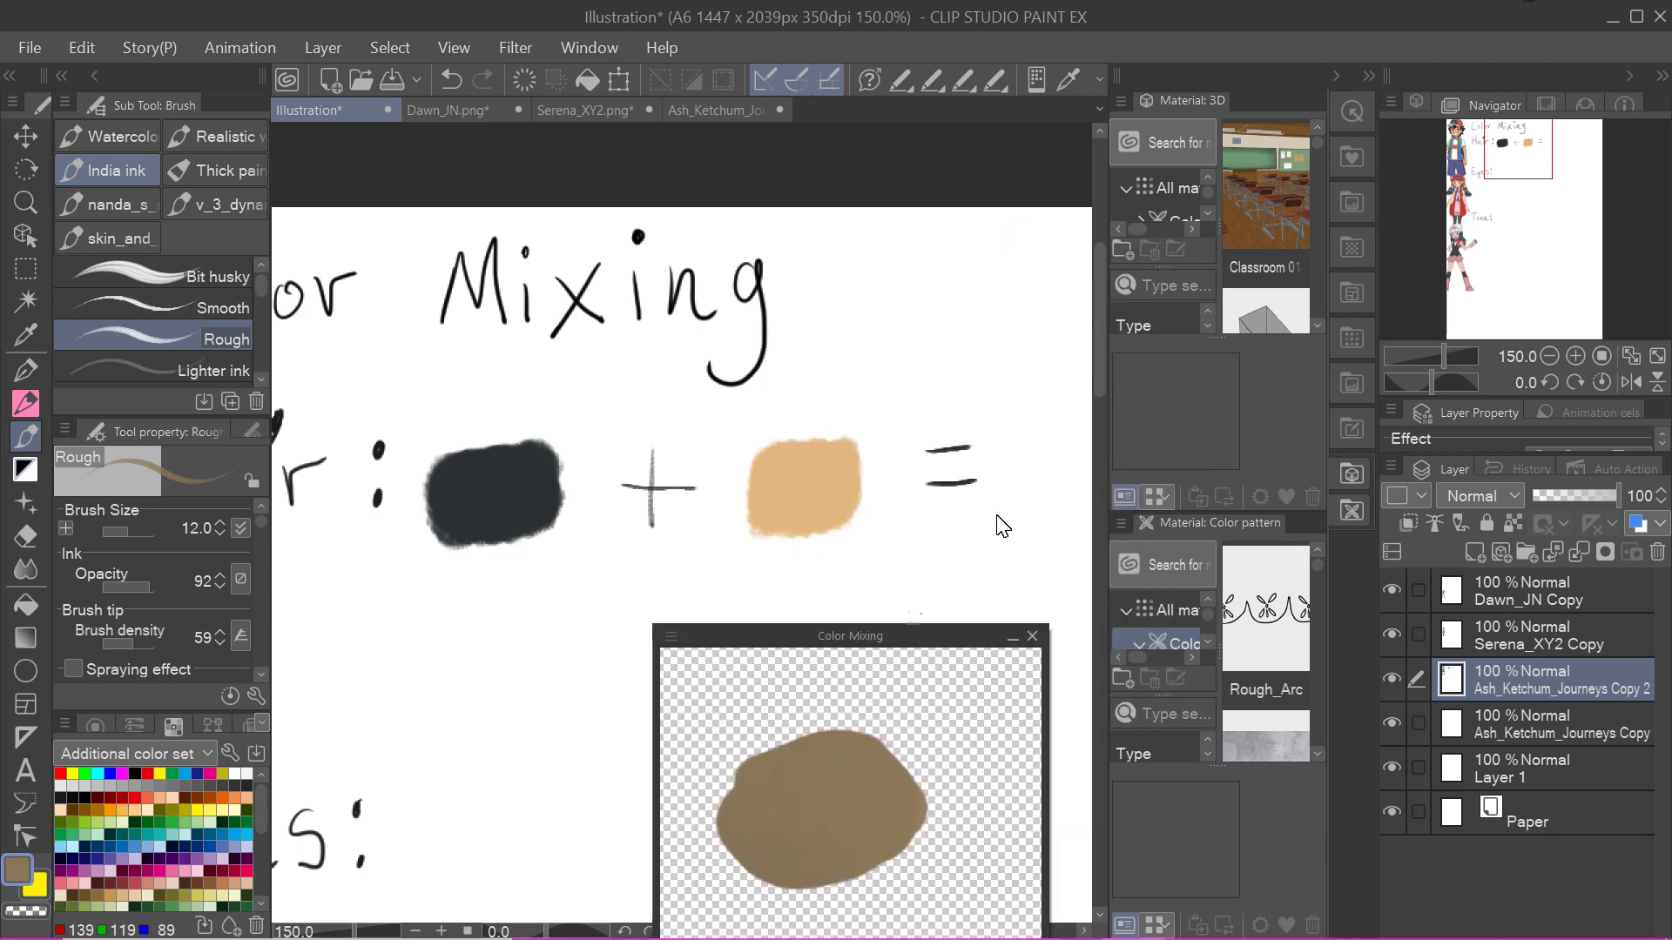
Paint the mixed brown as a swatch after the Hair row's equals sign with the Rough brush at size 80.
key(b)
key(b)
key(bracketright)
scroll(1036, 465, down, 1)
mouse_move(958, 409)
mouse_down()
mouse_move(990, 448)
mouse_move(1028, 456)
mouse_up()
scroll(1027, 456, left, 3)
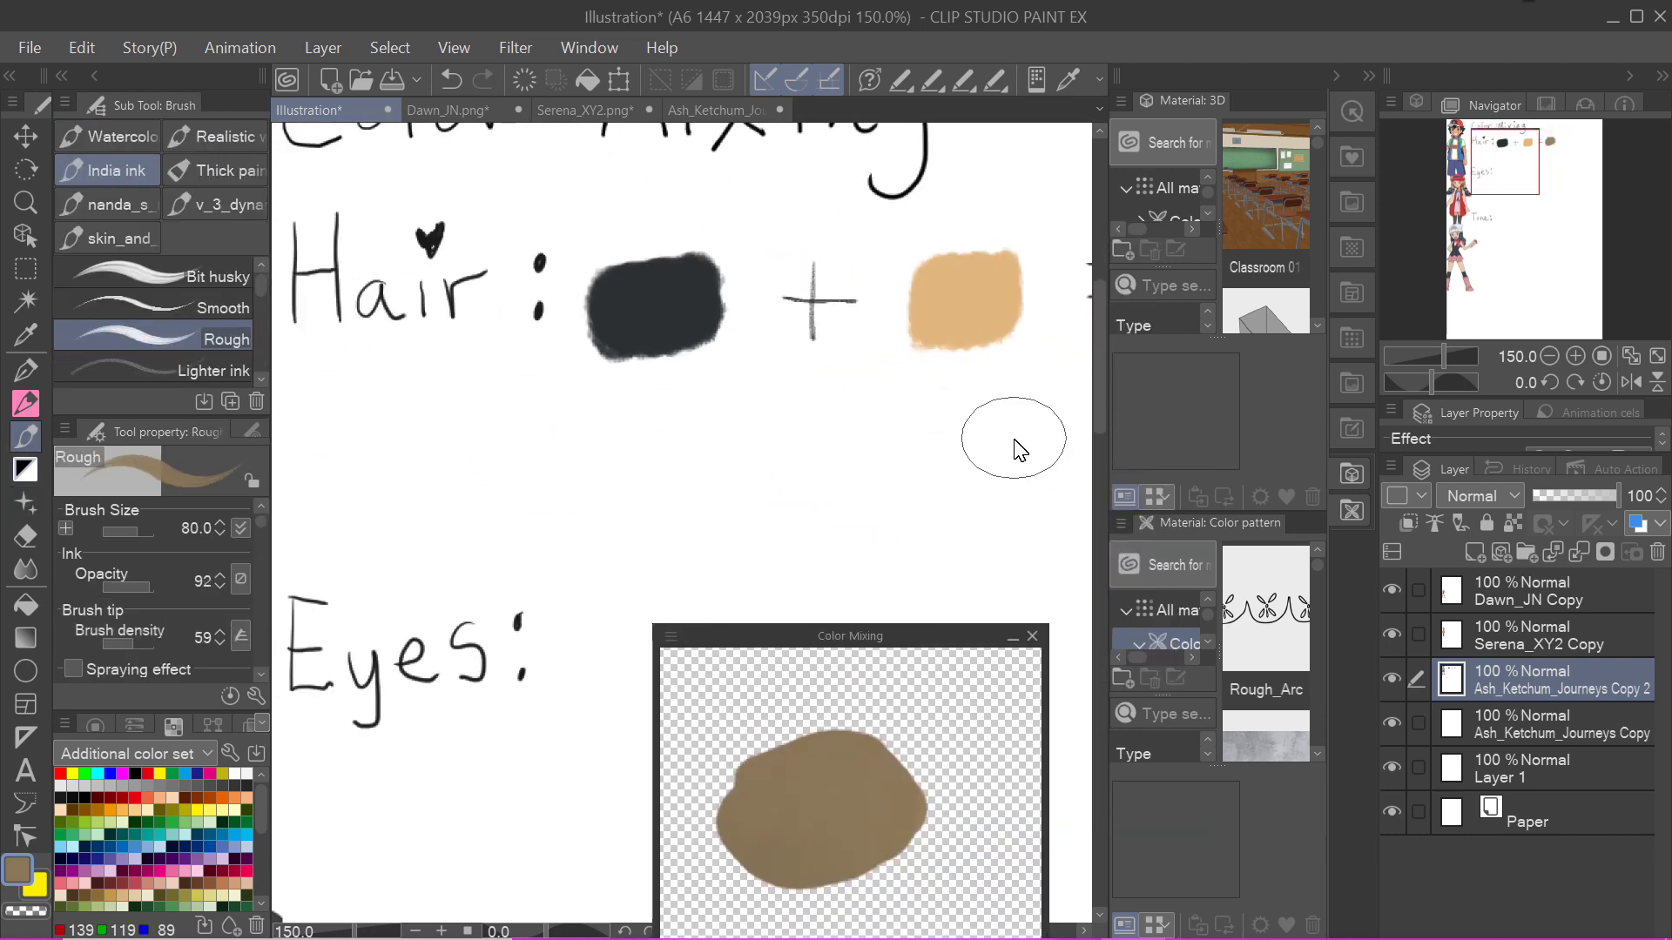
Clear the Color Mixing palette and collapse the tool palettes to widen the canvas area.
key(ctrl+minus)
click(817, 869)
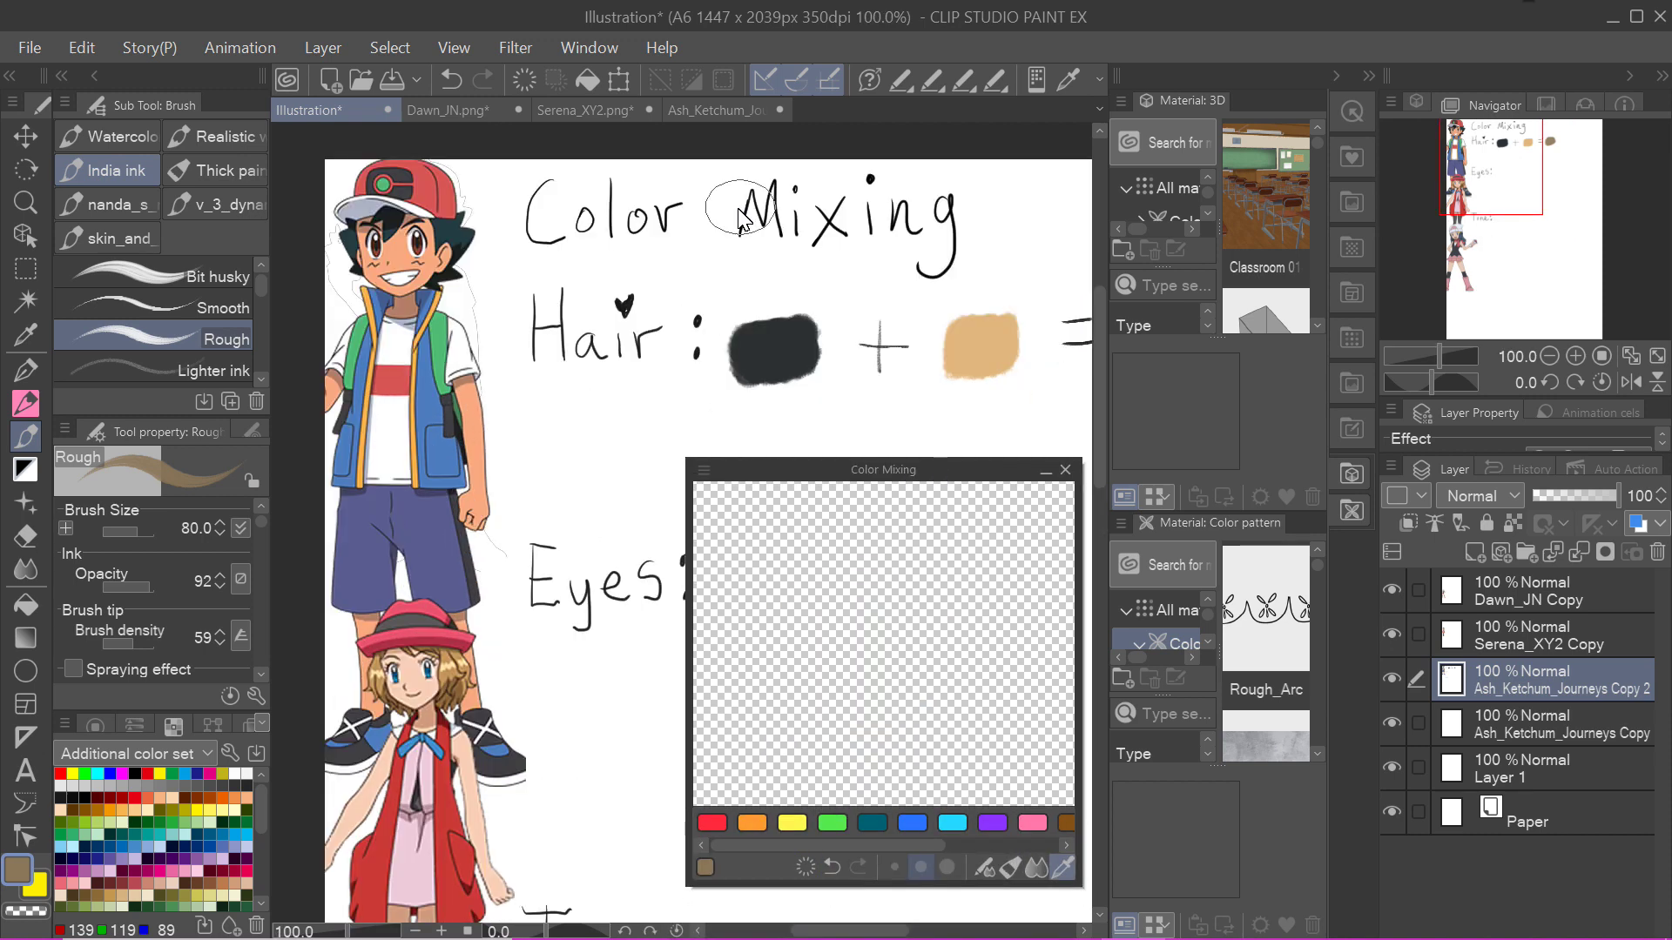
click(9, 76)
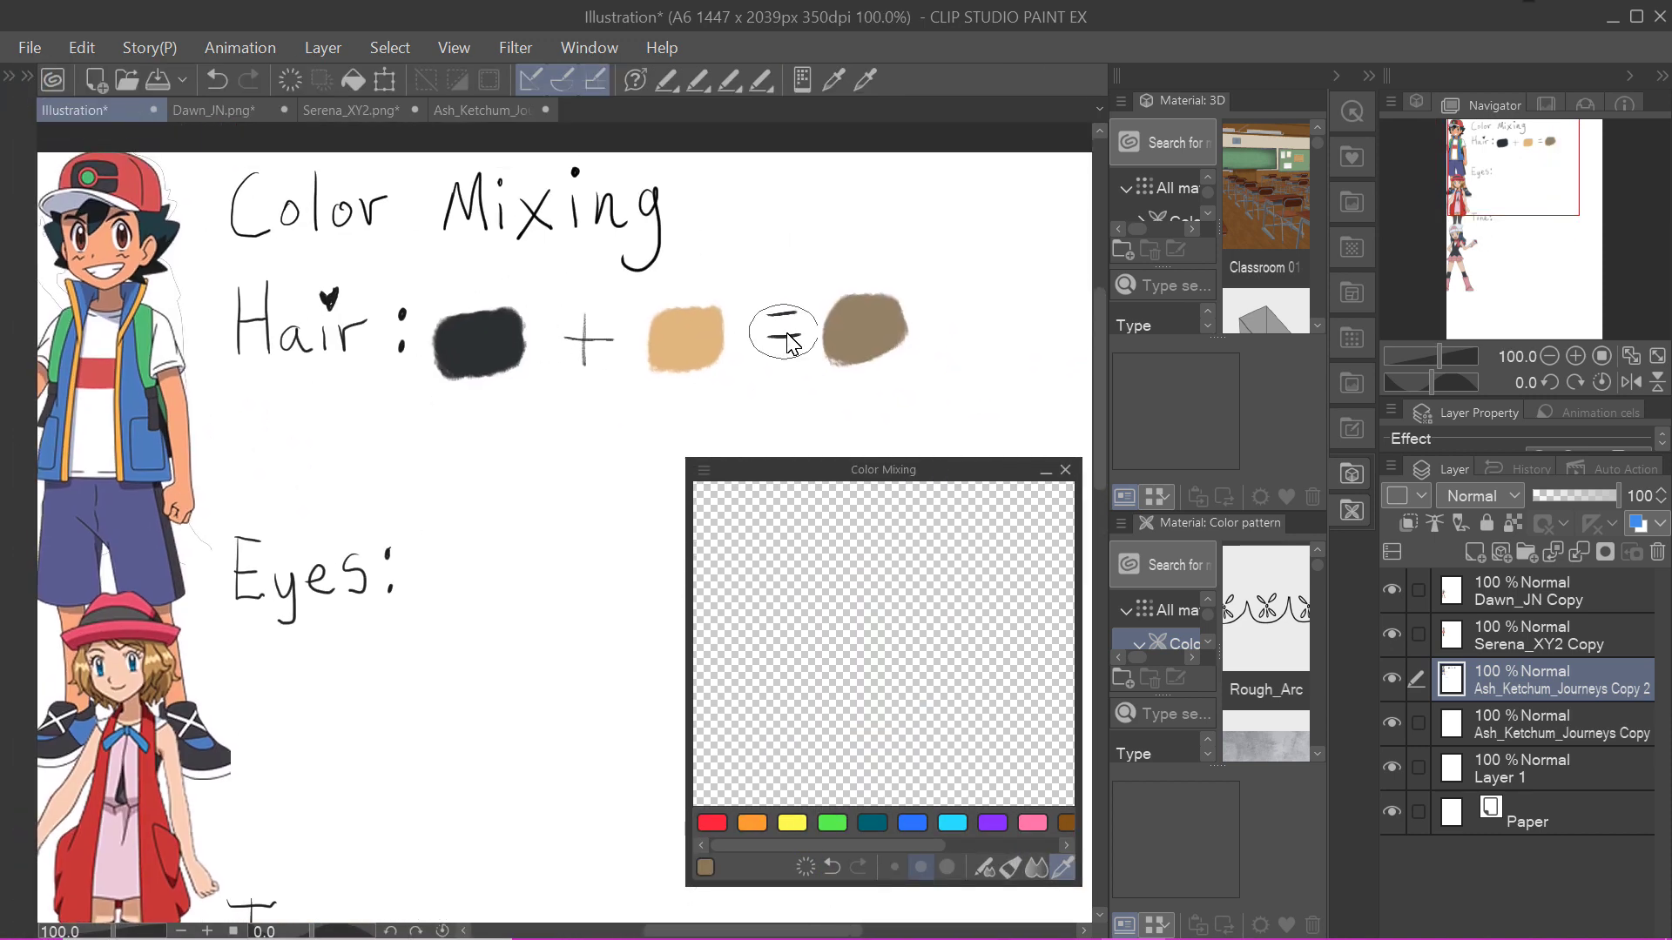
Paint a dark grey swatch (RGB 44, 49, 49) under the first hair swatch and draw a plus sign beside it at brush size 15.
scroll(664, 336, down, 1)
drag(523, 344, 640, 374)
key(bracketleft)
key(ctrl+z)
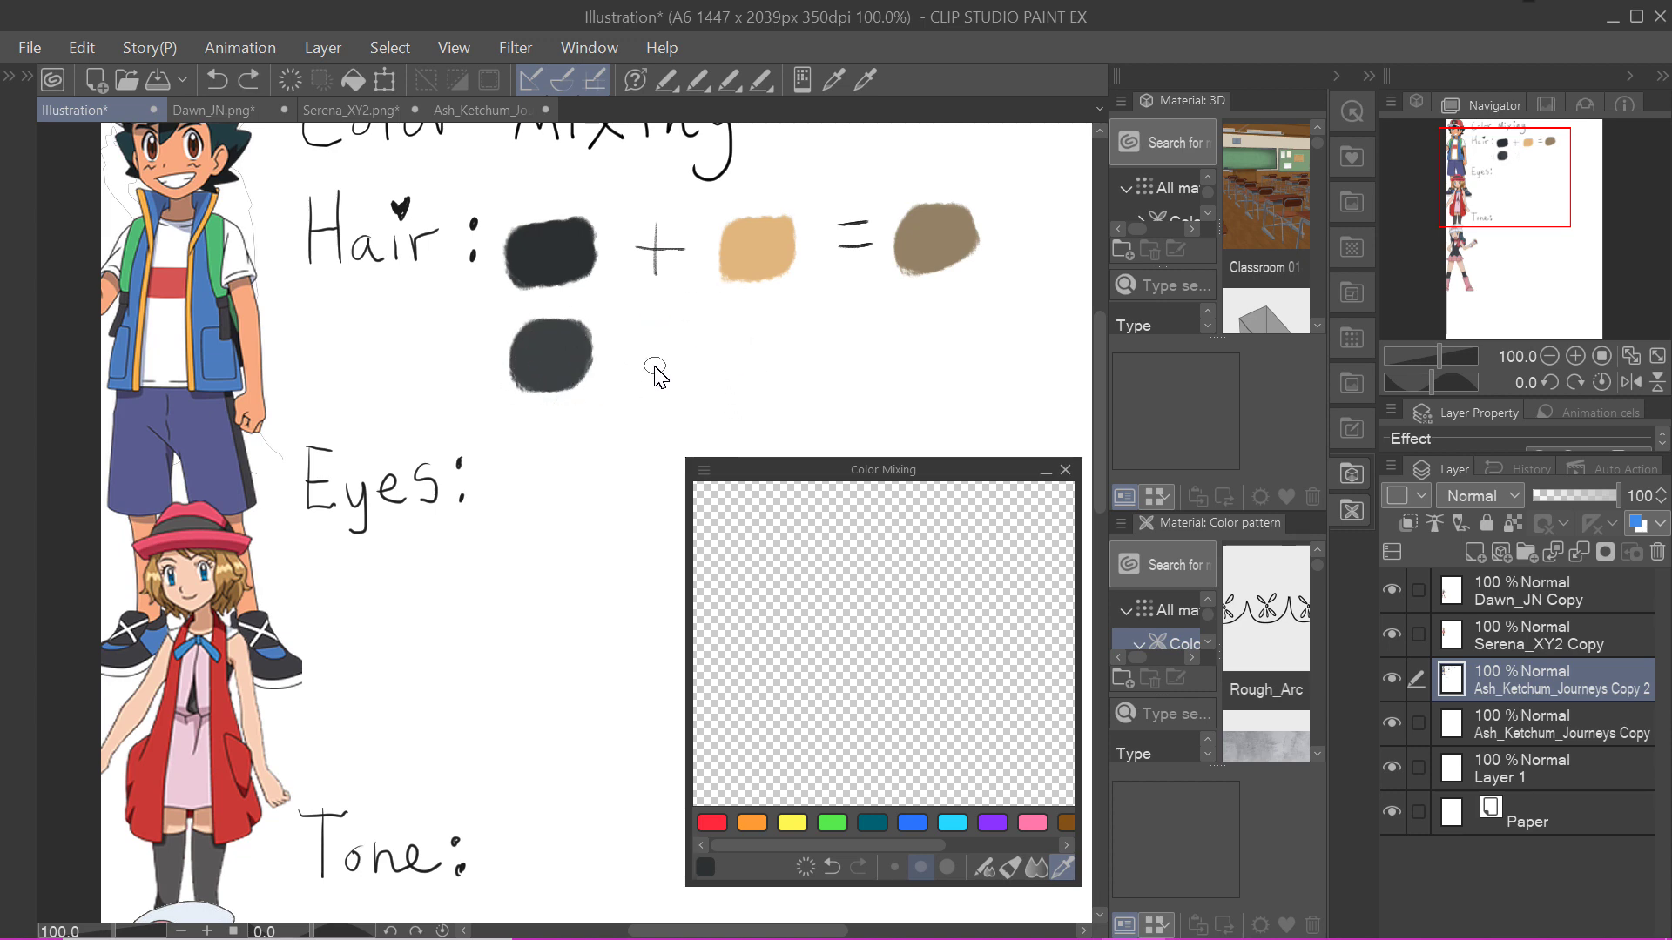
key(ctrl+z)
click(8, 76)
key(b)
key(b)
mouse_move(747, 317)
mouse_down()
mouse_move(746, 364)
mouse_move(781, 331)
mouse_up()
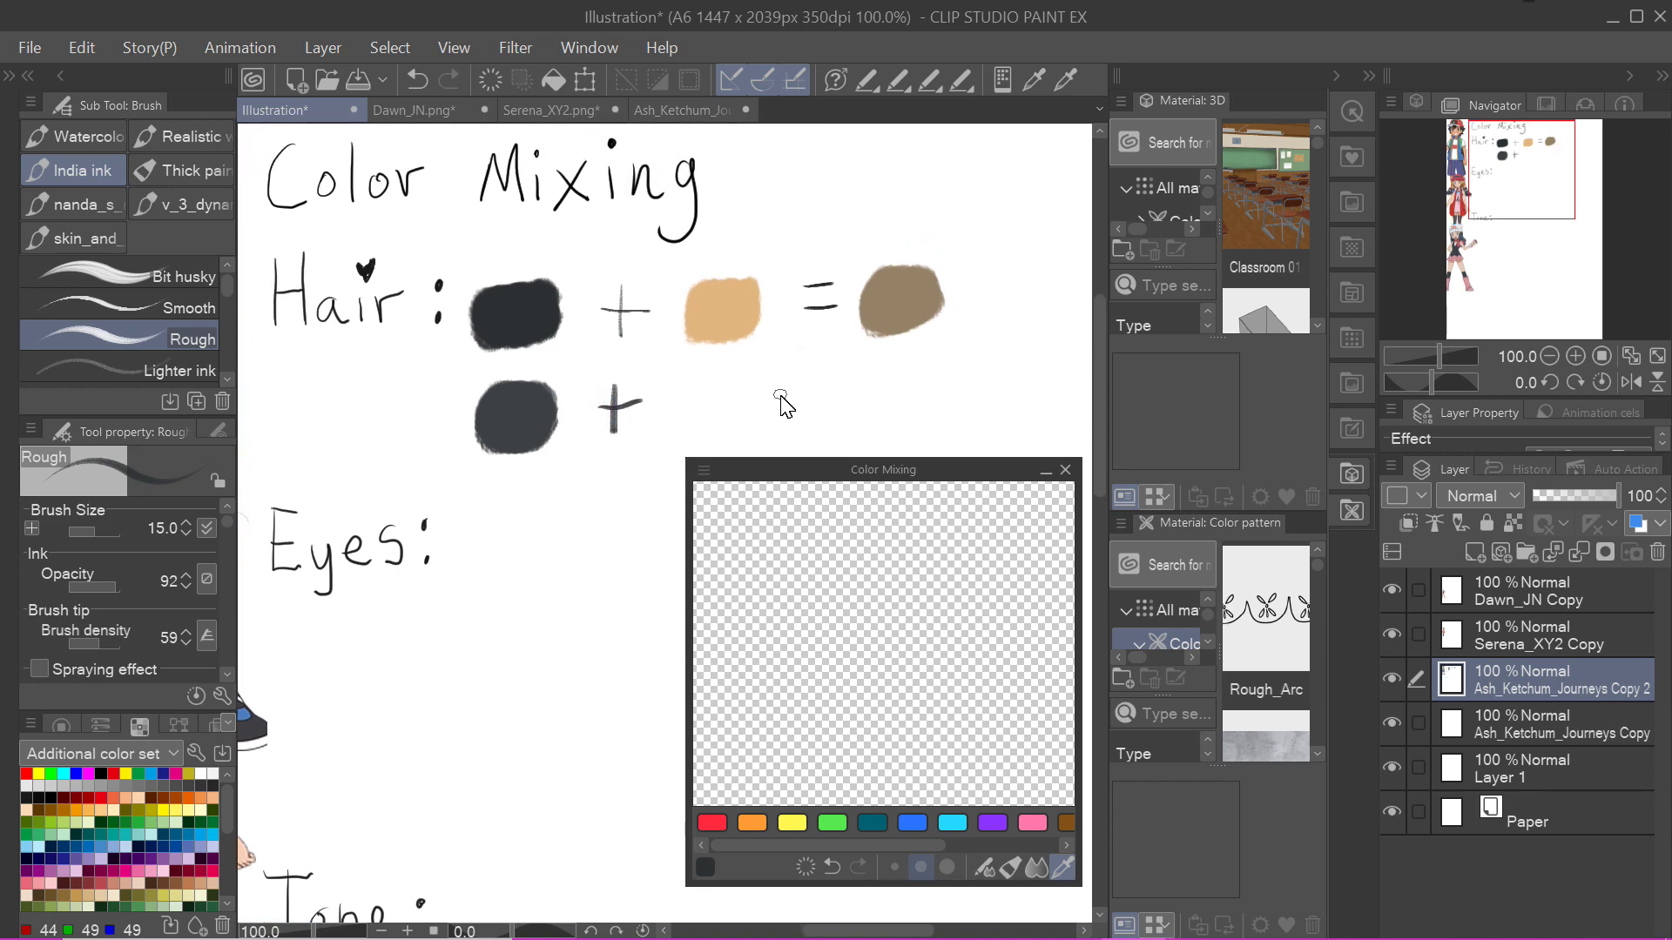
Sample a blue-grey (RGB 79, 94, 117) from the character artwork and paint a swatch of it after the second plus sign.
scroll(809, 366, down, 5)
alt+click(378, 703)
scroll(634, 531, up, 2)
scroll(634, 531, up, 3)
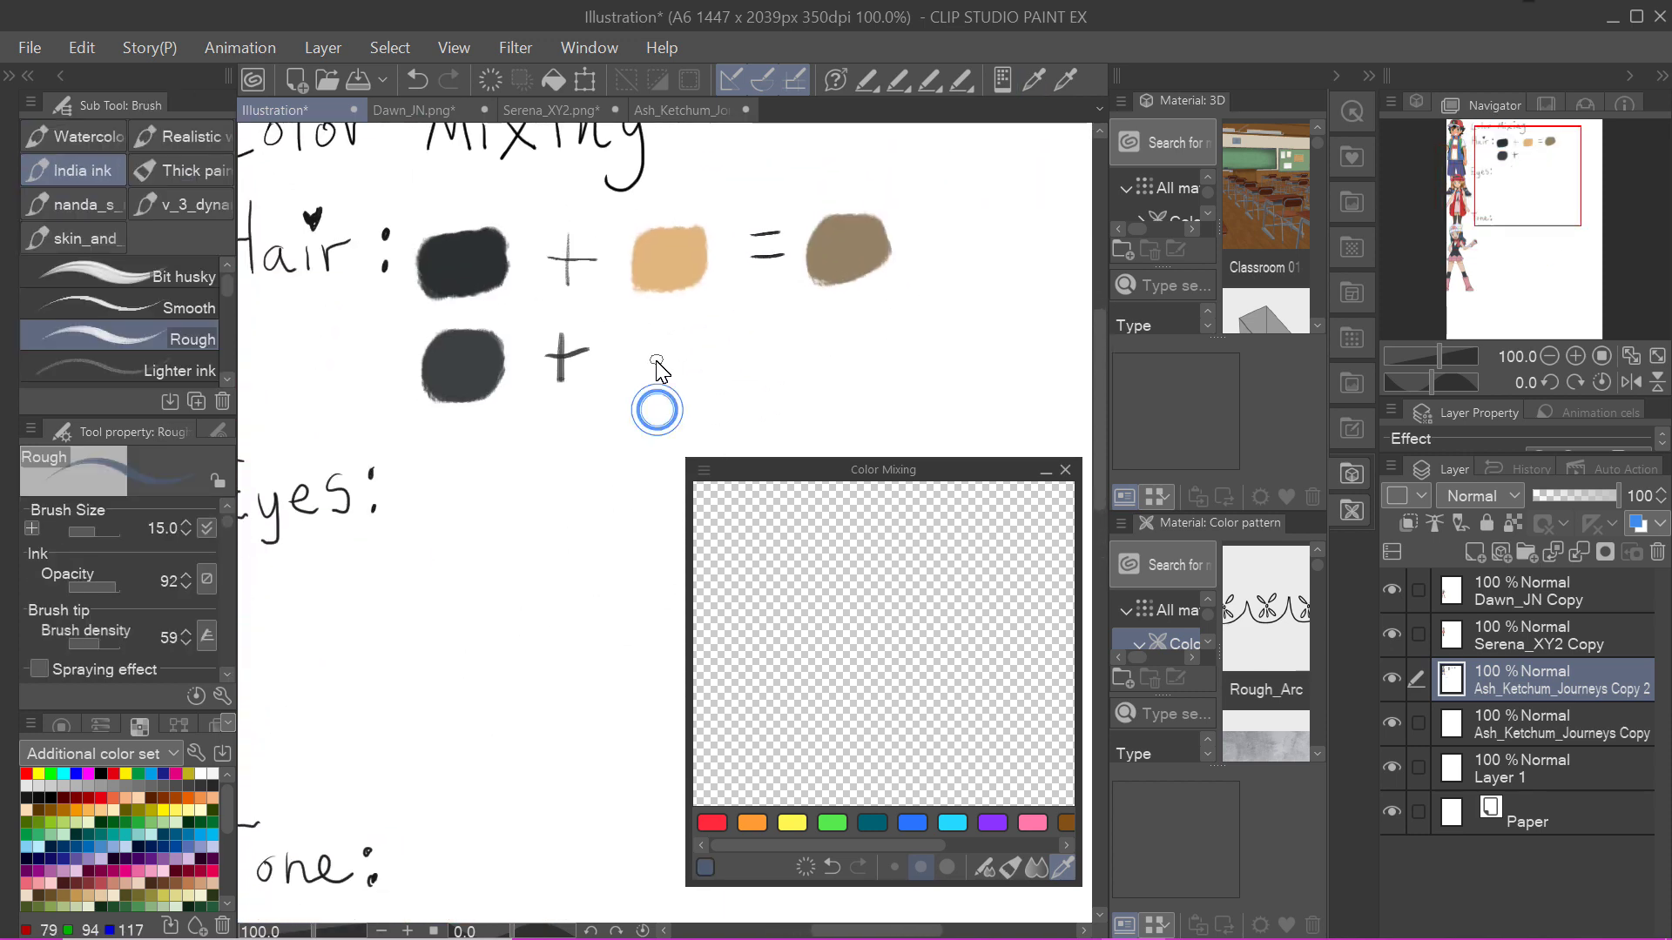
drag(656, 354, 666, 357)
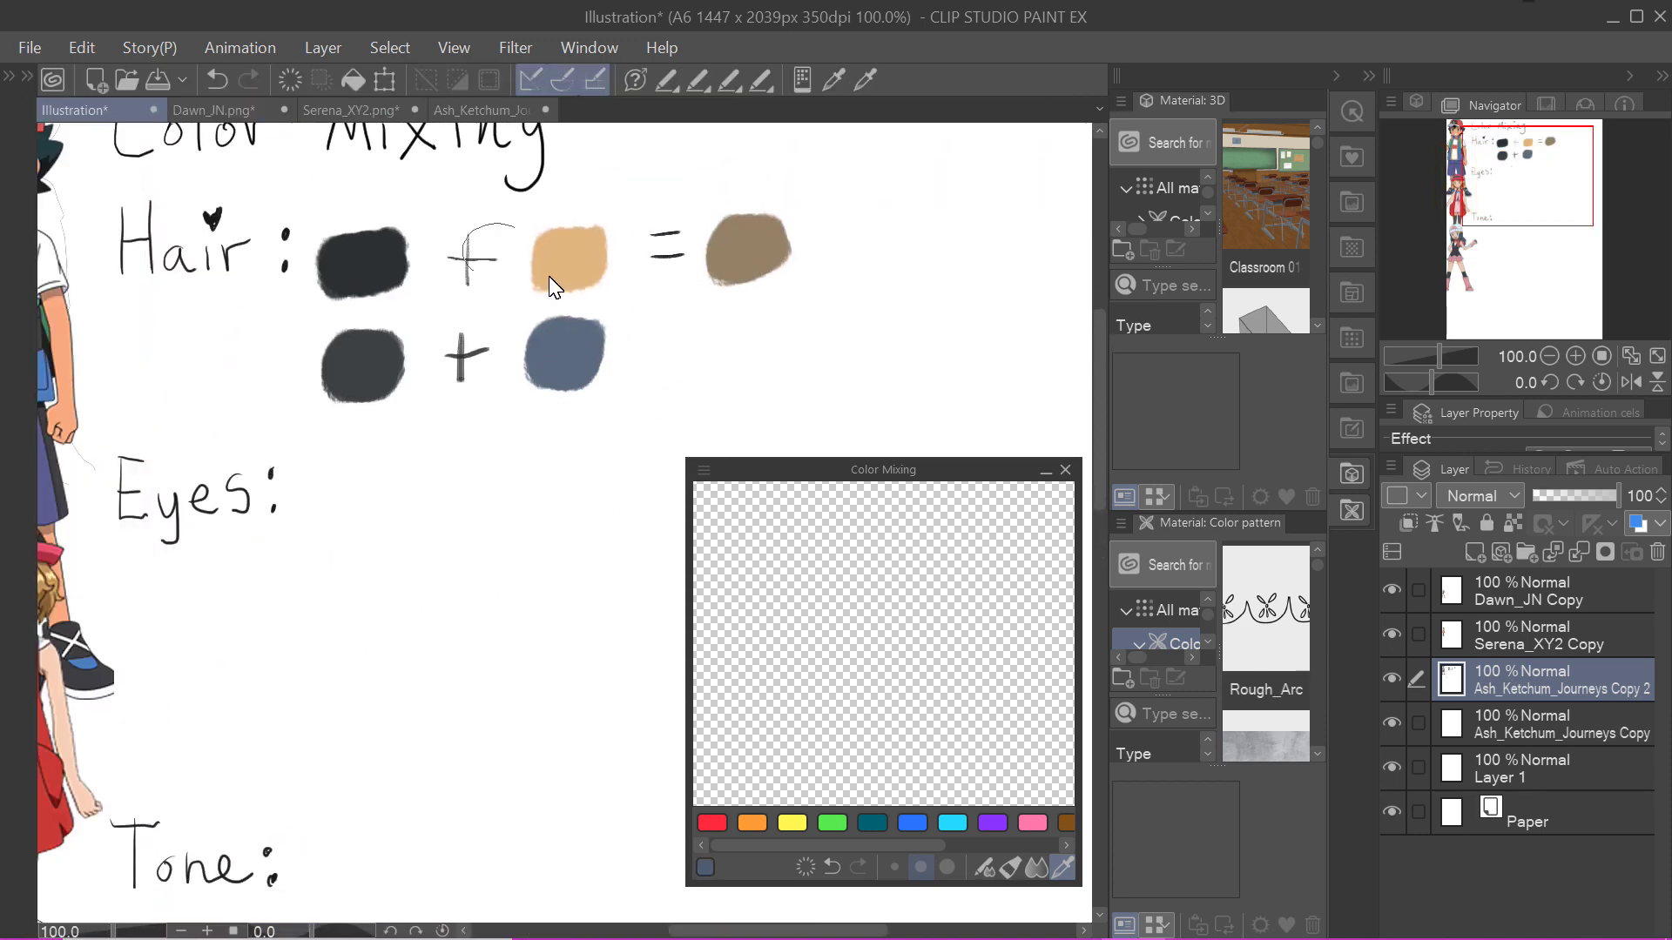
Draw a black equals sign after the blue-grey swatch with a smaller brush.
scroll(609, 366, down, 1)
click(9, 76)
click(101, 773)
key(bracketleft)
key(bracketleft)
key(bracketleft)
key(bracketleft)
key(bracketleft)
key(bracketleft)
mouse_move(734, 327)
mouse_down()
mouse_move(770, 321)
mouse_move(770, 341)
mouse_up()
click(28, 75)
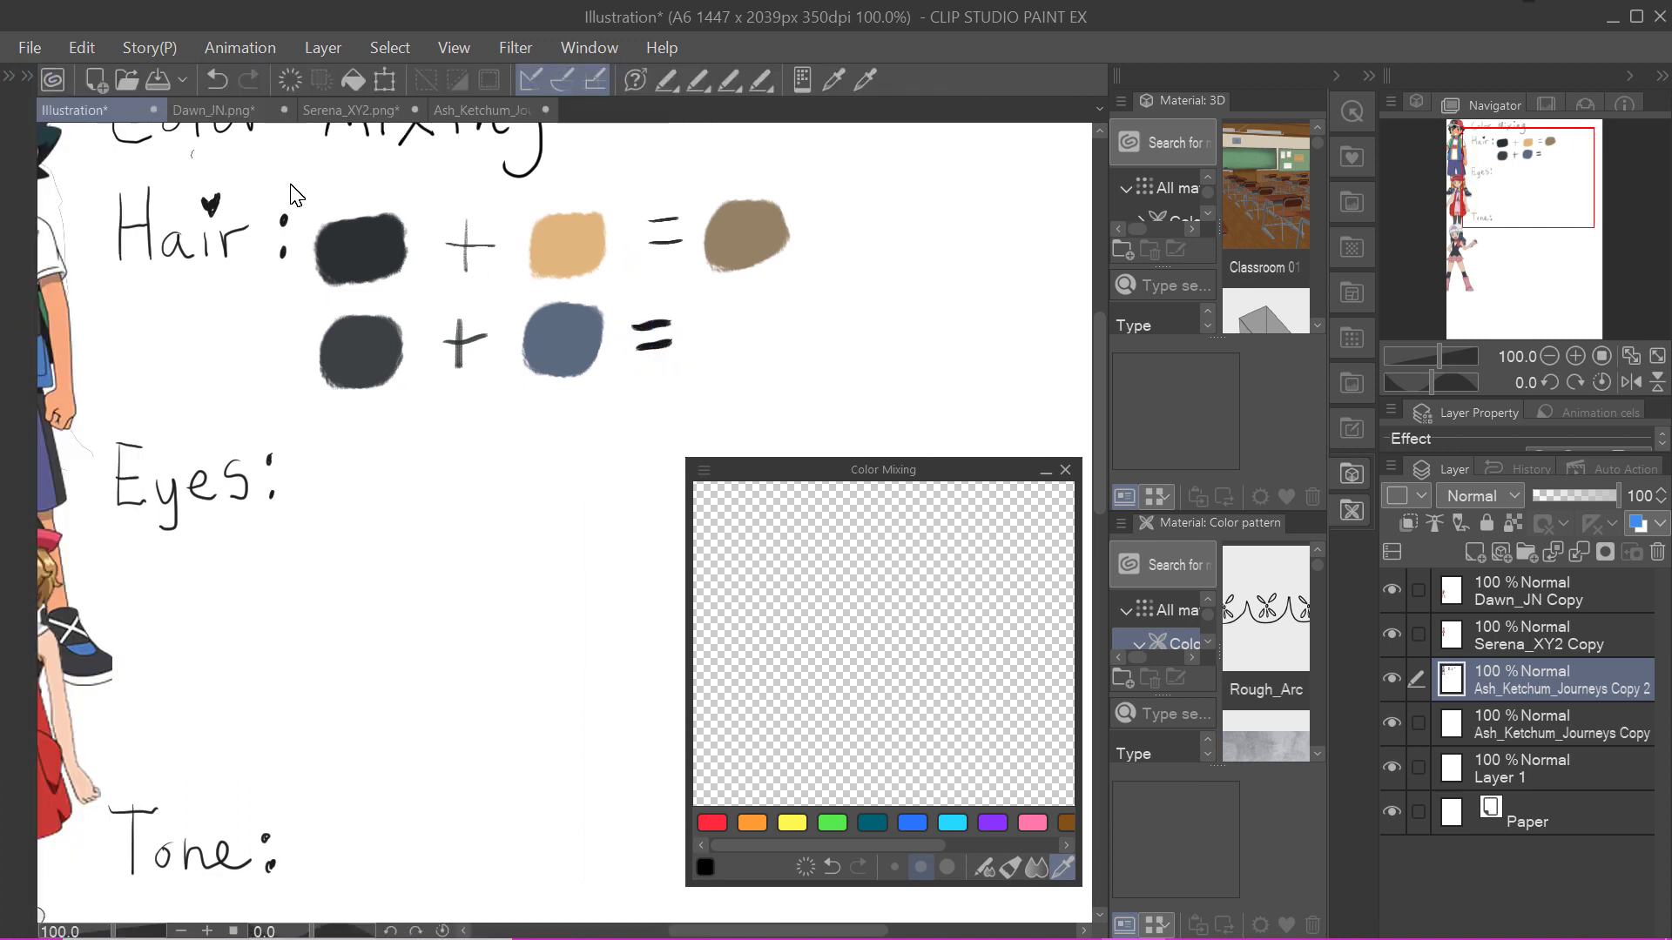
click(790, 602)
drag(949, 472, 953, 446)
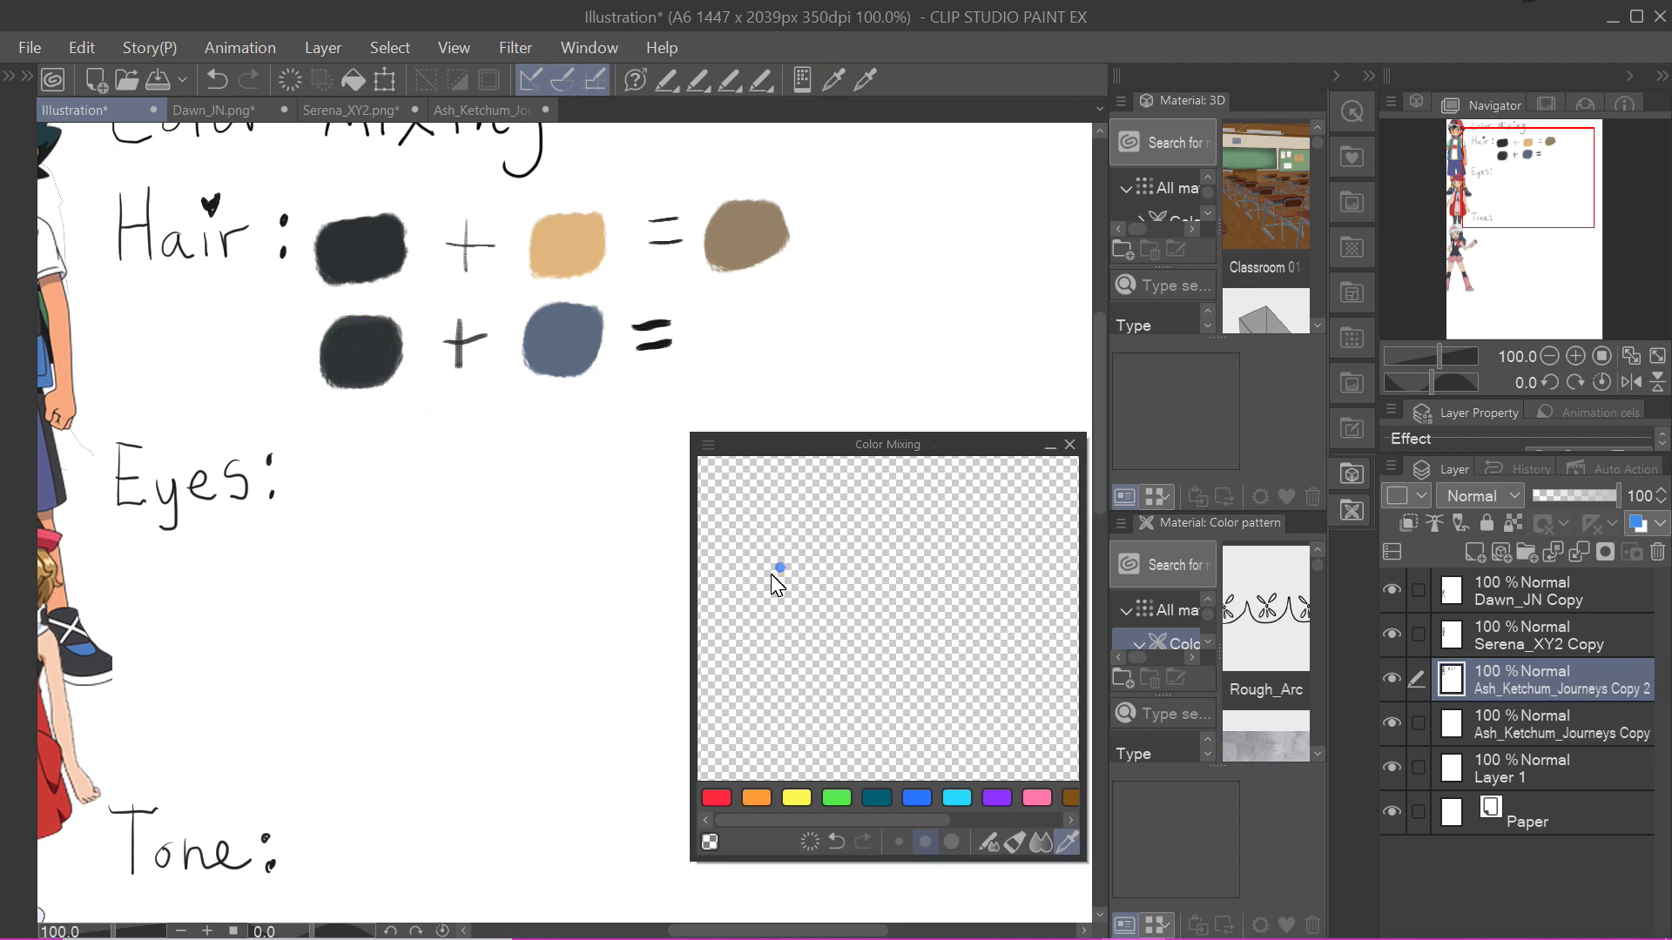
click(1015, 842)
click(791, 555)
key(ctrl+z)
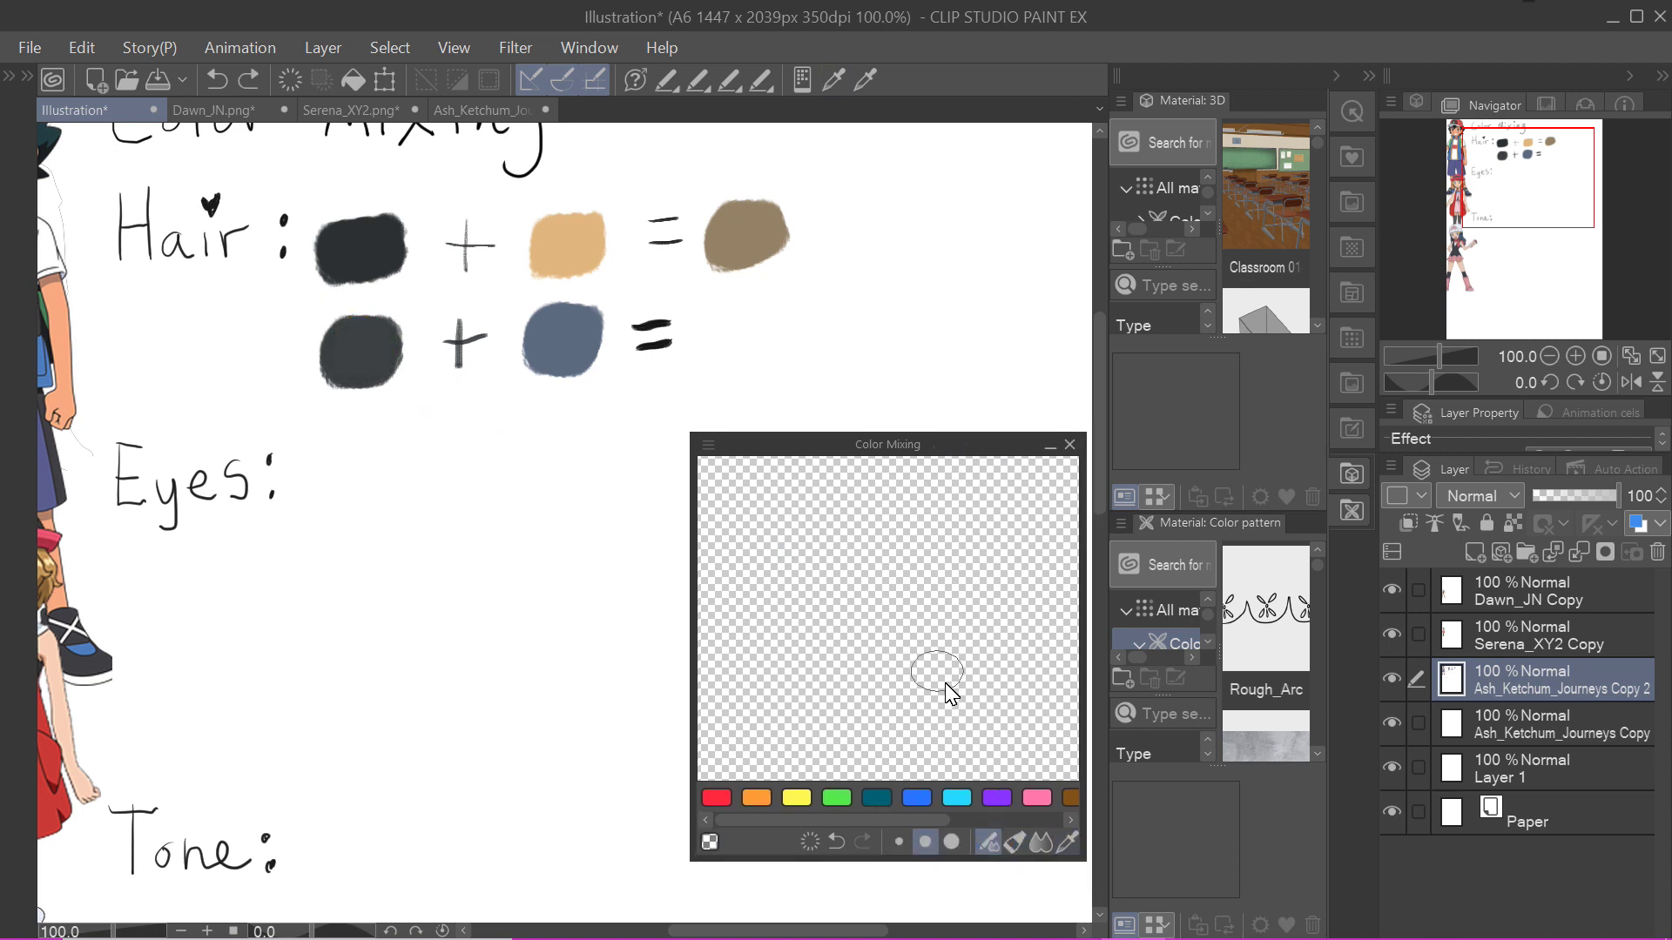
Sample the dark grey swatch in the second hair row and paint a dab of it in the Color Mixing palette.
alt+click(371, 362)
drag(760, 562, 831, 649)
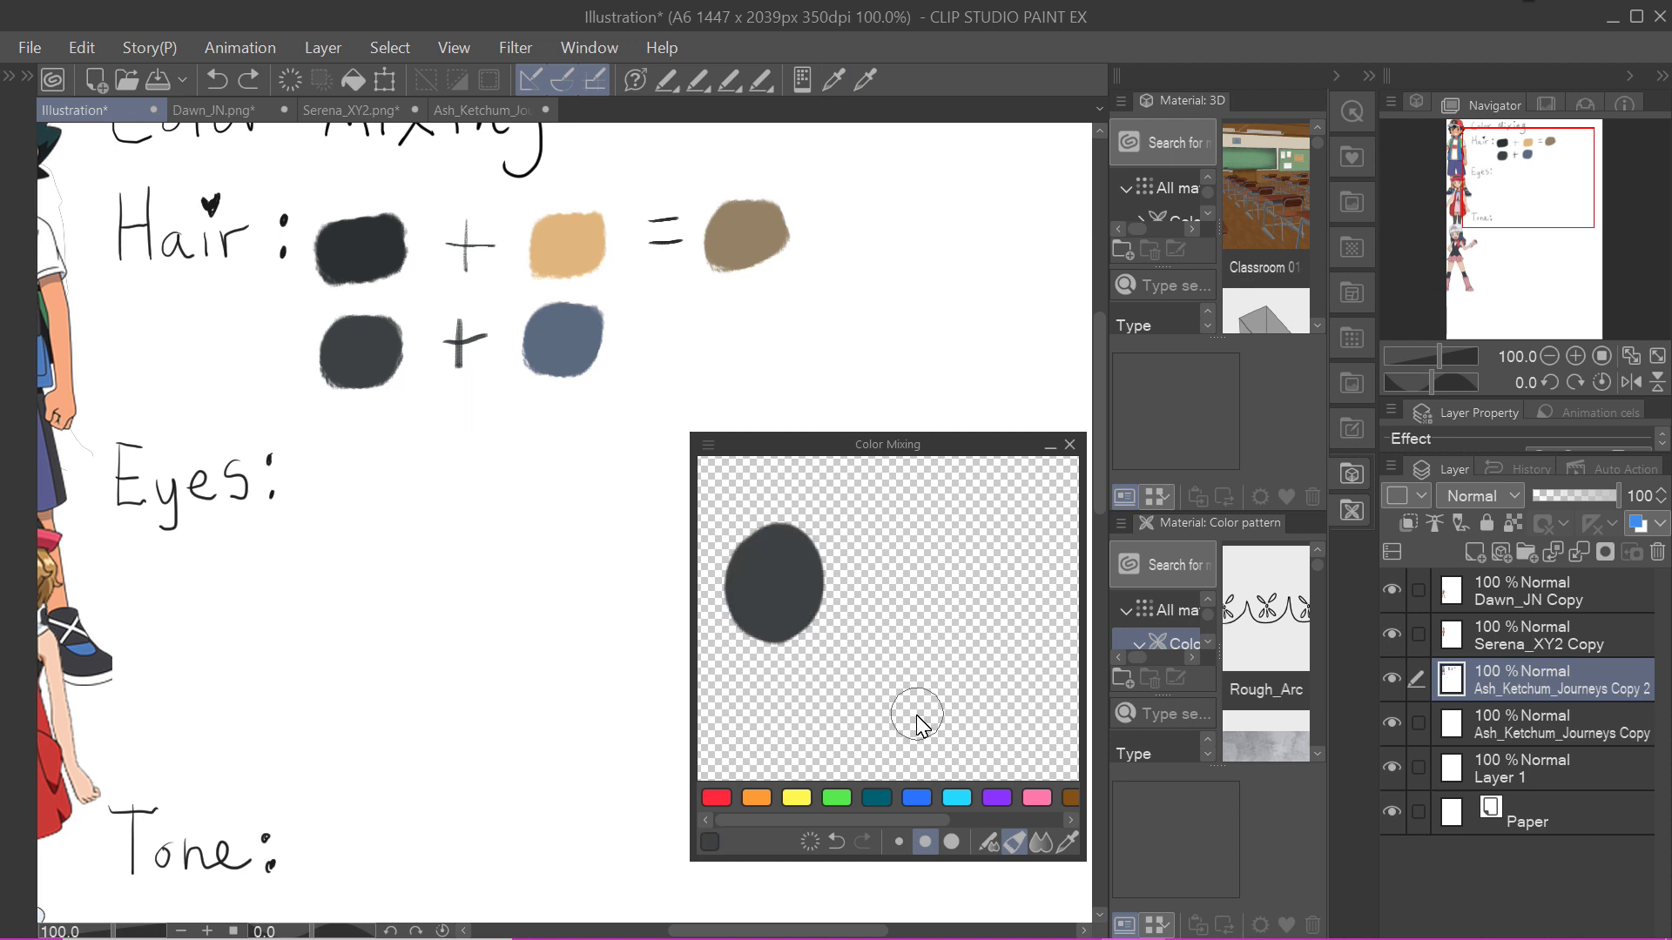
click(836, 842)
click(987, 842)
drag(749, 571, 786, 599)
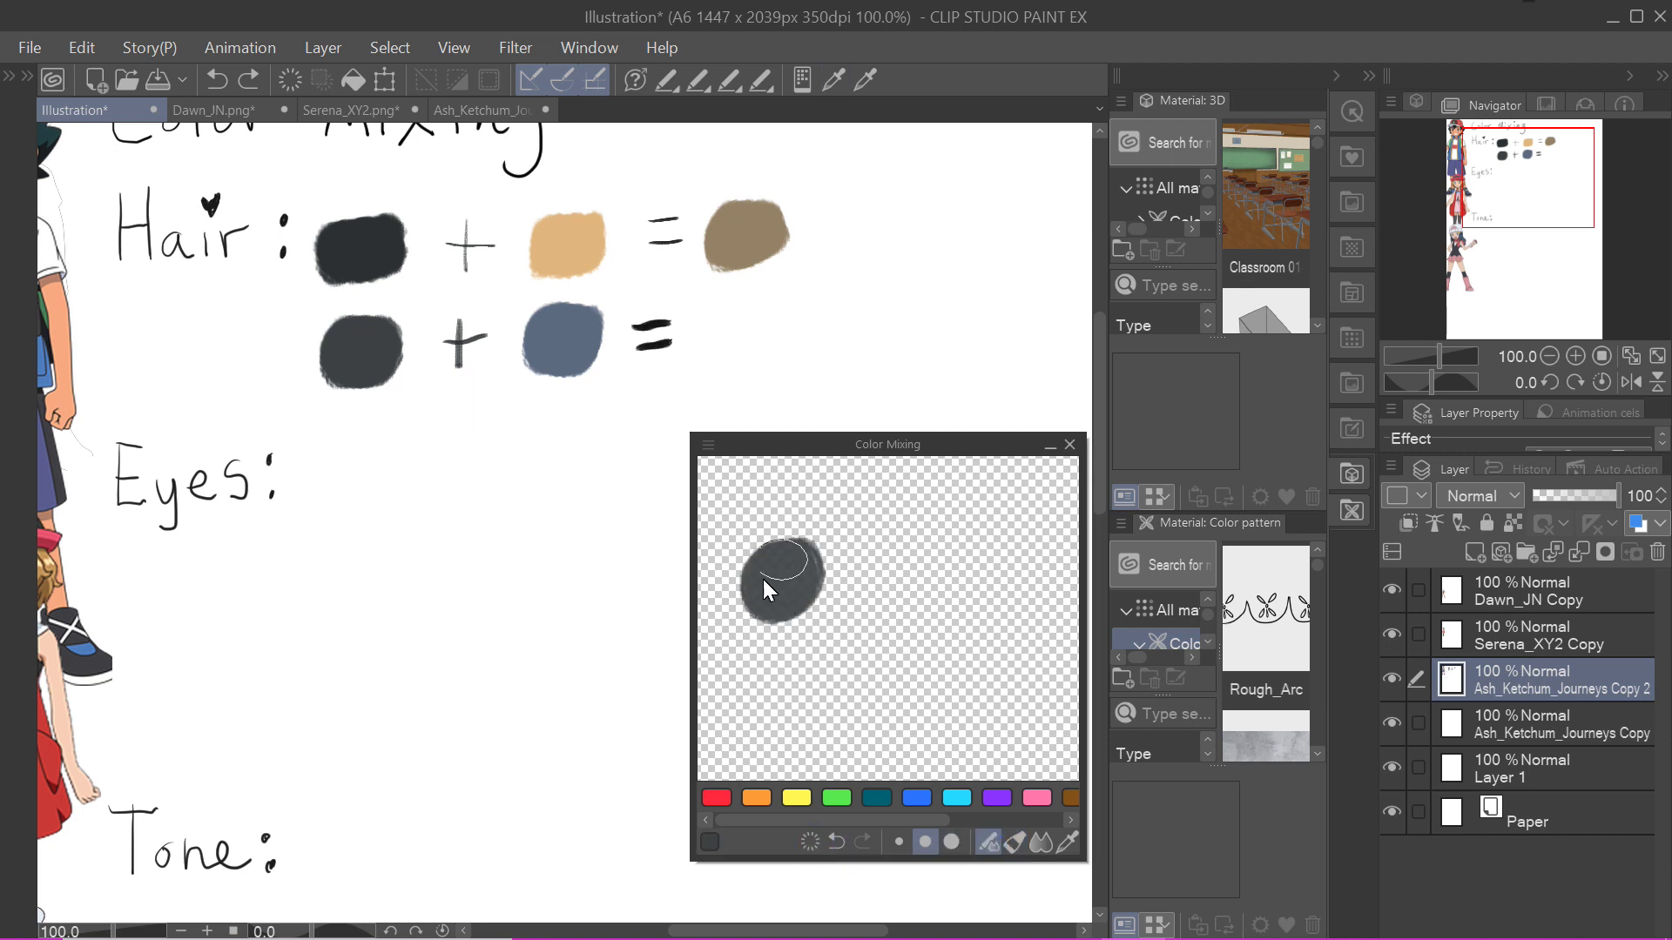
Blend blue-grey with the dark grey dab in the Color Mixing palette and paint the mixture after the second equals sign.
mouse_move(900, 586)
mouse_down()
mouse_move(866, 557)
mouse_move(853, 613)
mouse_move(765, 615)
mouse_move(982, 746)
mouse_move(978, 672)
mouse_up()
click(1041, 843)
key(alt)
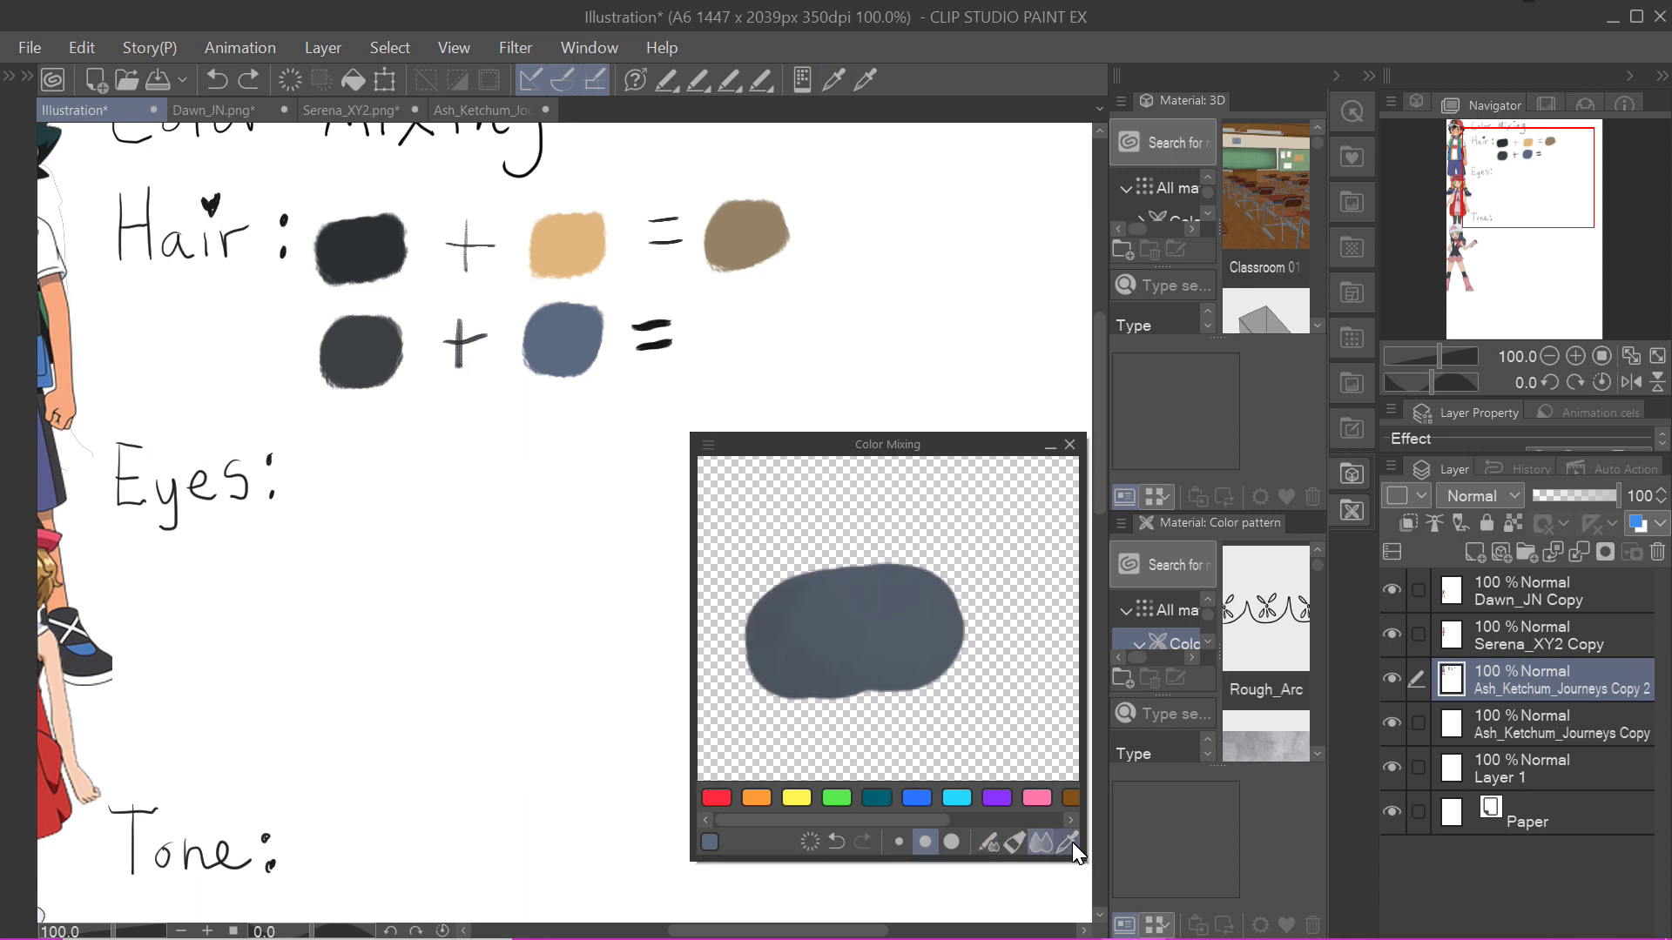
drag(735, 342, 757, 365)
Paint two dark grey swatches, one above the other, beside the "Eyes:" label.
scroll(515, 497, up, 2)
mouse_move(514, 496)
mouse_down()
mouse_move(504, 579)
mouse_move(523, 728)
mouse_move(552, 627)
mouse_move(546, 483)
mouse_up()
scroll(579, 553, down, 2)
scroll(579, 554, up, 1)
drag(429, 418, 434, 464)
drag(409, 522, 457, 544)
mouse_move(524, 405)
mouse_down()
mouse_move(487, 475)
mouse_move(508, 472)
mouse_up()
Draw a plus sign beside each of the two dark eye swatches, working on Layer 1.
click(1590, 775)
drag(479, 453, 477, 498)
drag(457, 596, 509, 590)
drag(483, 571, 481, 618)
mouse_move(614, 627)
mouse_down()
mouse_move(475, 670)
mouse_move(540, 671)
mouse_move(452, 572)
mouse_move(423, 627)
mouse_up()
scroll(422, 672, up, 1)
key(i)
click(204, 566)
mouse_move(552, 682)
mouse_down()
mouse_move(316, 605)
mouse_move(143, 697)
mouse_up()
drag(473, 447, 504, 442)
key(ctrl+z)
drag(55, 555, 429, 567)
drag(80, 646, 280, 521)
key(i)
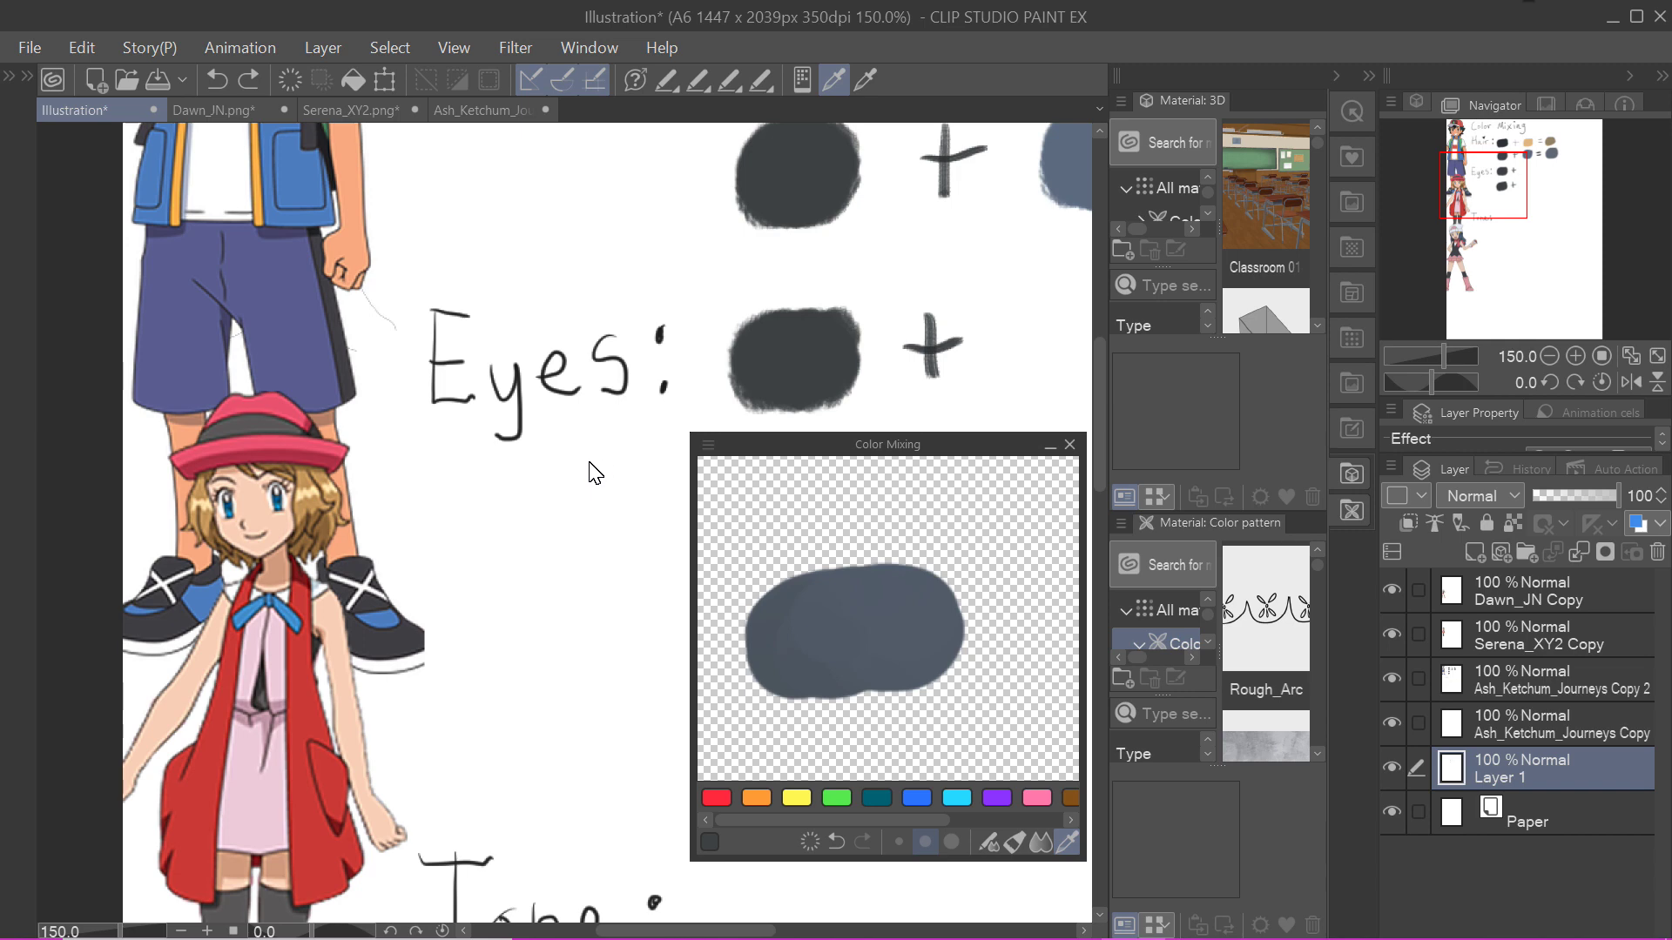
scroll(649, 486, right, 6)
key(b)
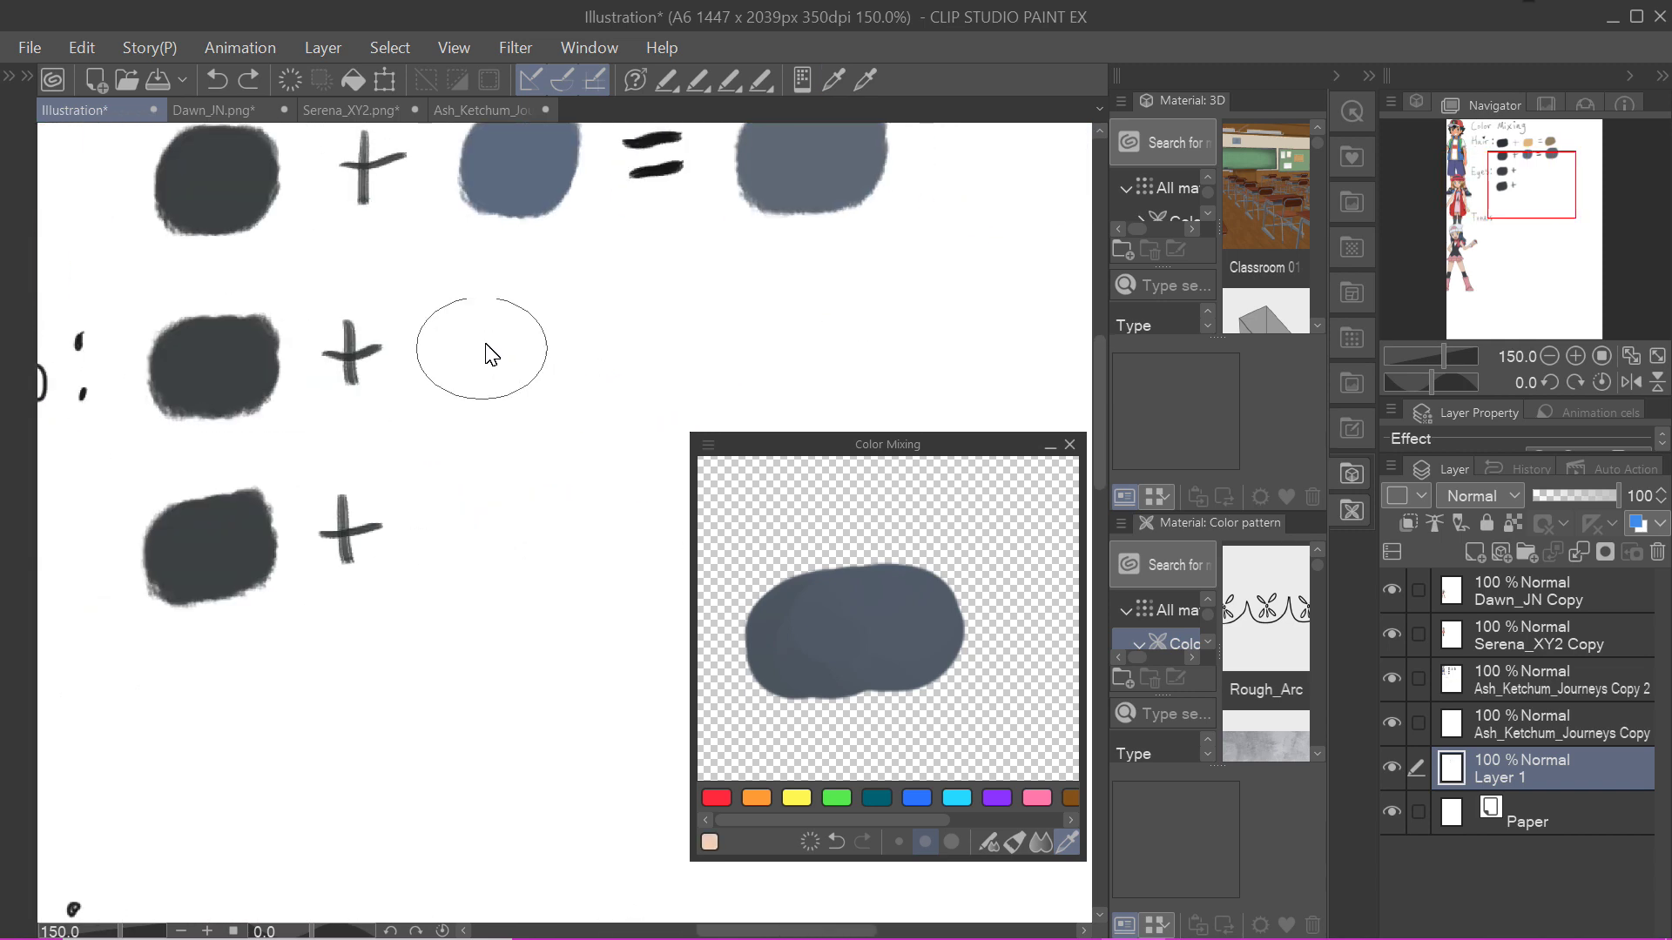
Expand the tool palettes and sample the blue (RGB 76, 118, 139) from Serena's eye.
click(9, 76)
scroll(477, 674, left, 5)
key(i)
click(390, 566)
click(389, 557)
key(b)
scroll(388, 557, up, 5)
key(i)
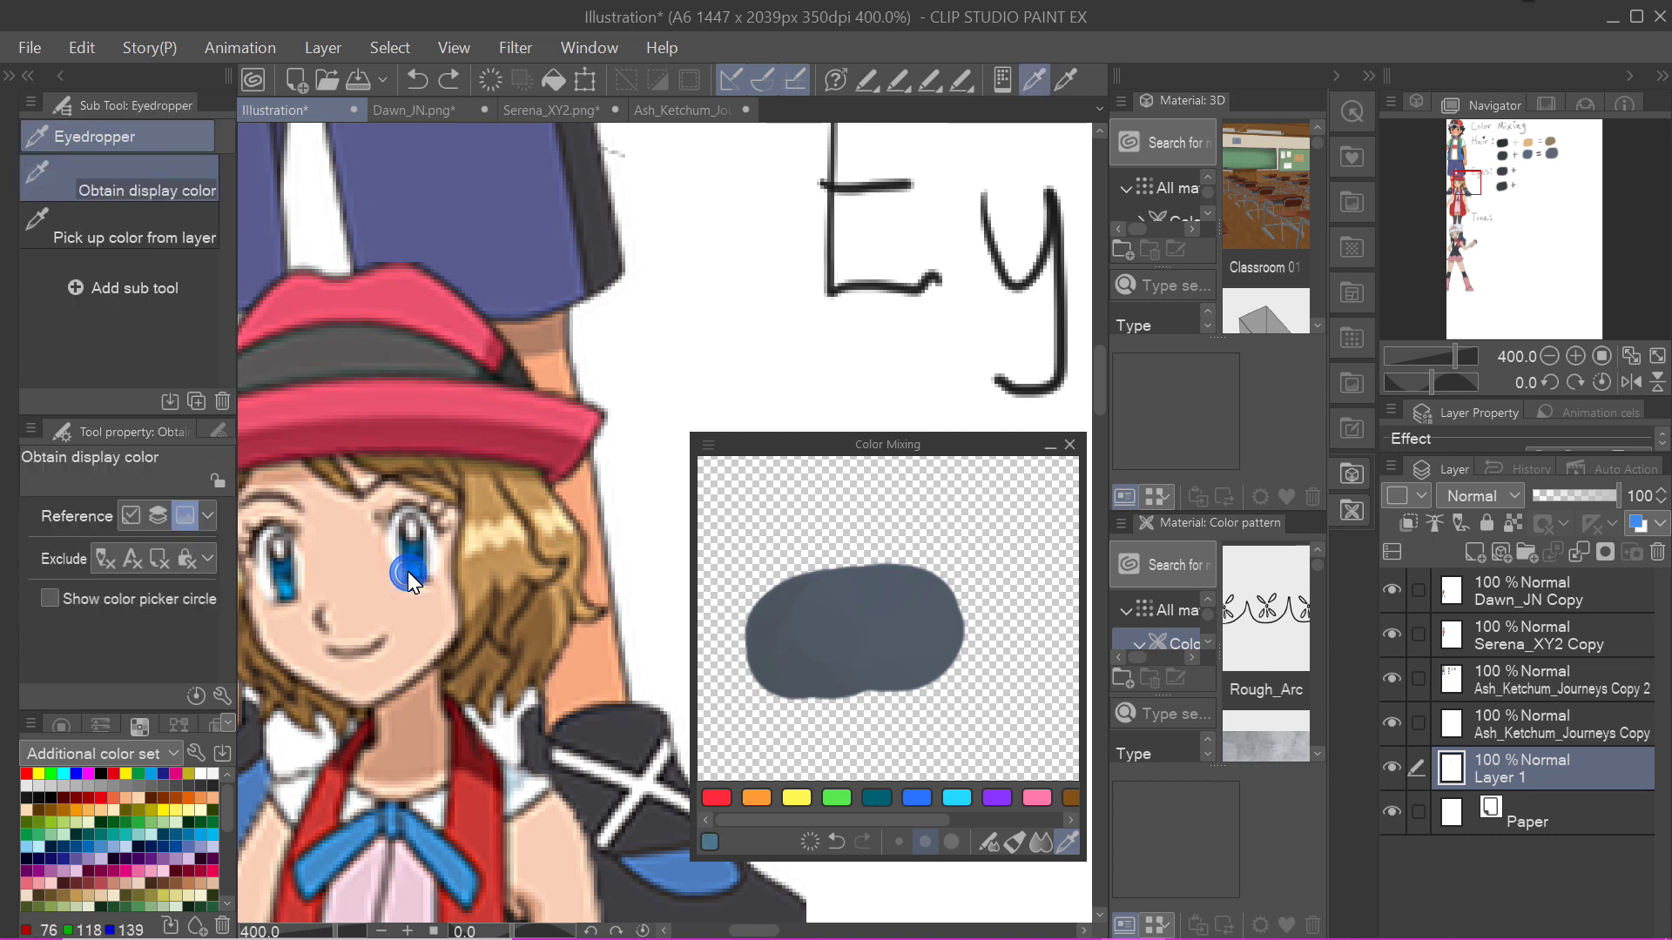
click(404, 569)
key(b)
key(i)
key(b)
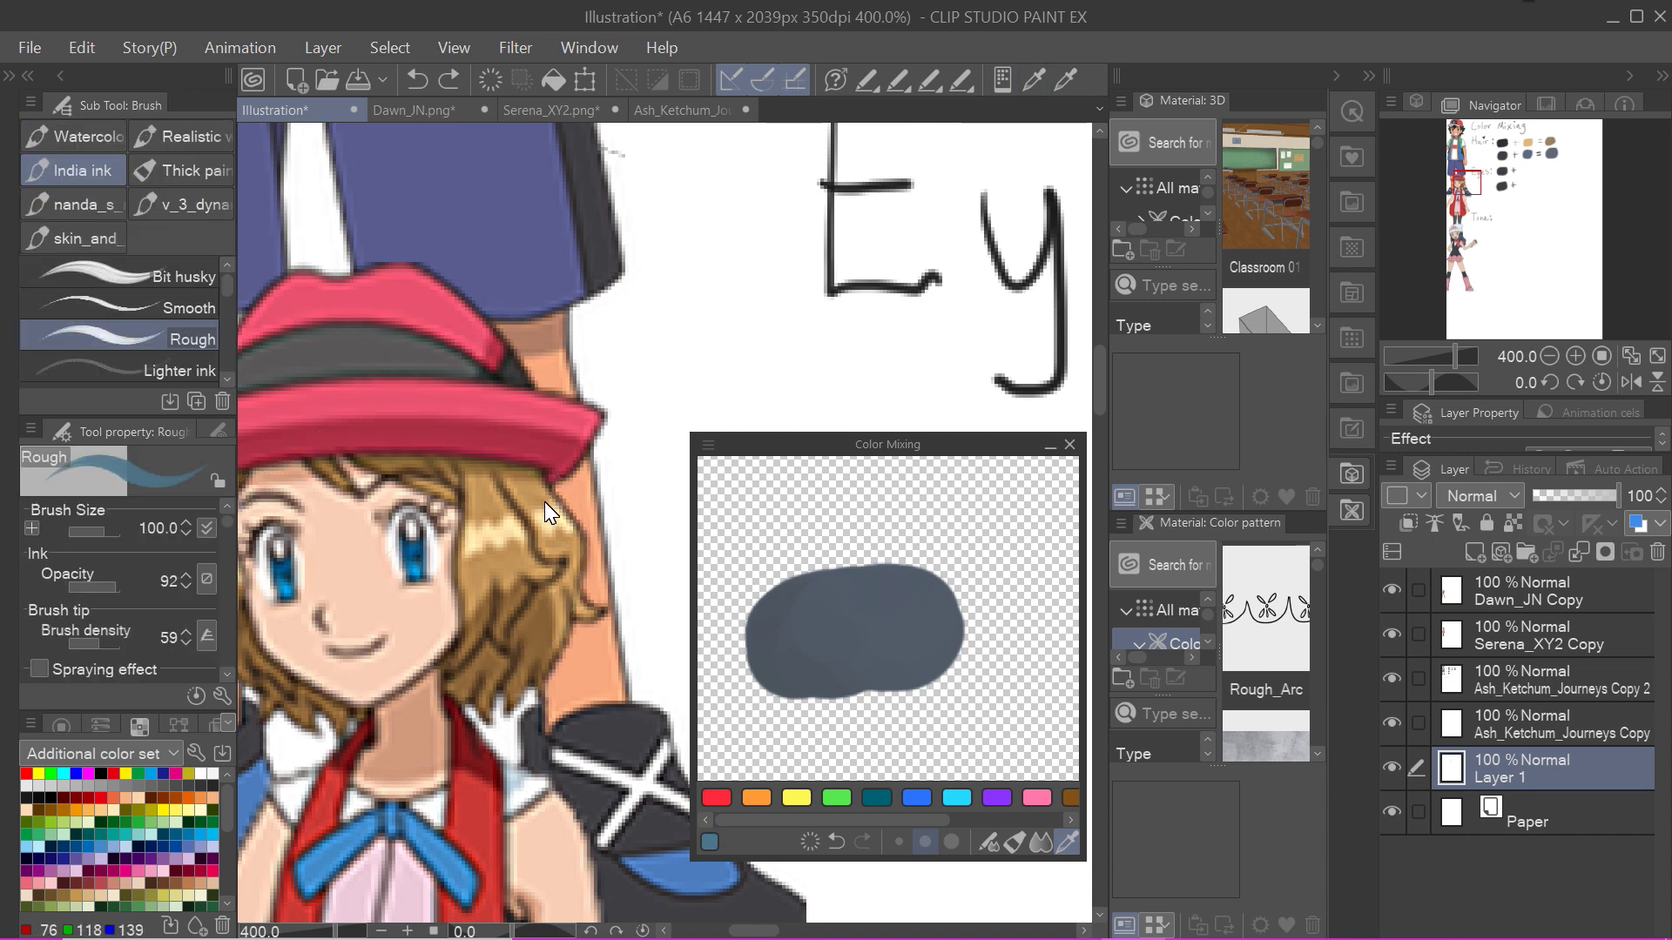
Paint a blue swatch after the plus sign in the first Eyes row with the Rough brush at size 100.
scroll(322, 567, right, 6)
scroll(390, 557, down, 5)
scroll(522, 391, right, 1)
drag(501, 387, 518, 396)
scroll(467, 690, down, 2)
scroll(467, 691, left, 2)
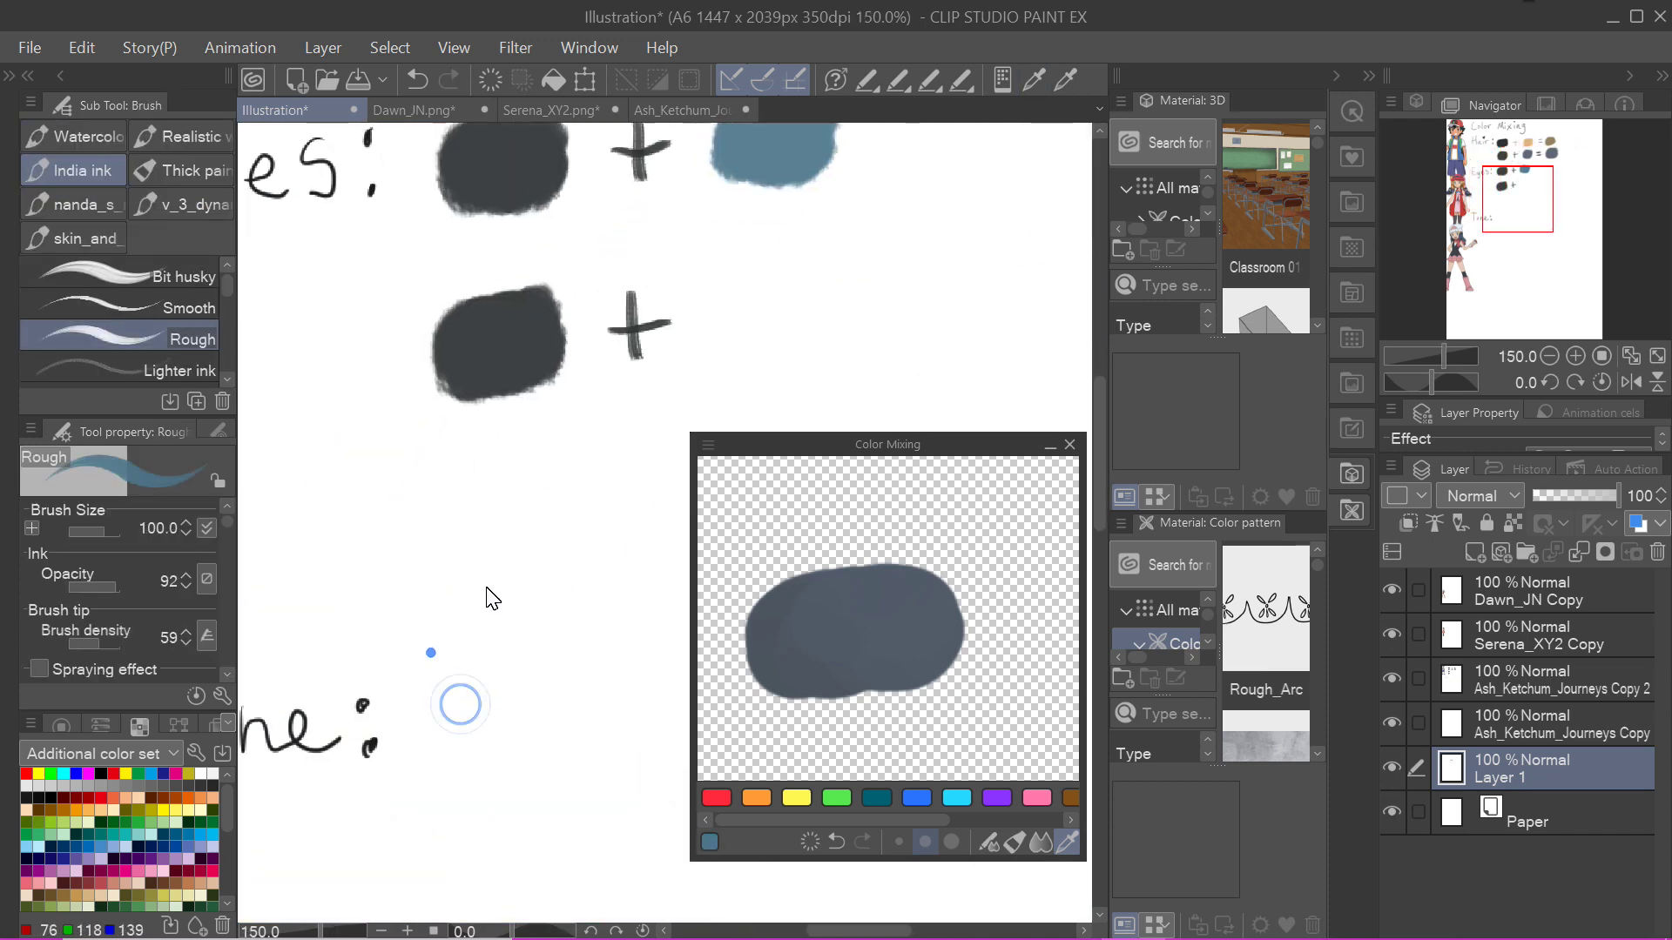
Sample the grey (RGB 81, 86, 92) from Dawn's eye and paint a swatch after the plus sign in the second Eyes row.
scroll(598, 516, down, 3)
scroll(597, 516, left, 3)
scroll(526, 545, up, 5)
key(i)
click(416, 593)
key(b)
scroll(418, 589, down, 5)
scroll(306, 423, up, 3)
drag(477, 561, 497, 568)
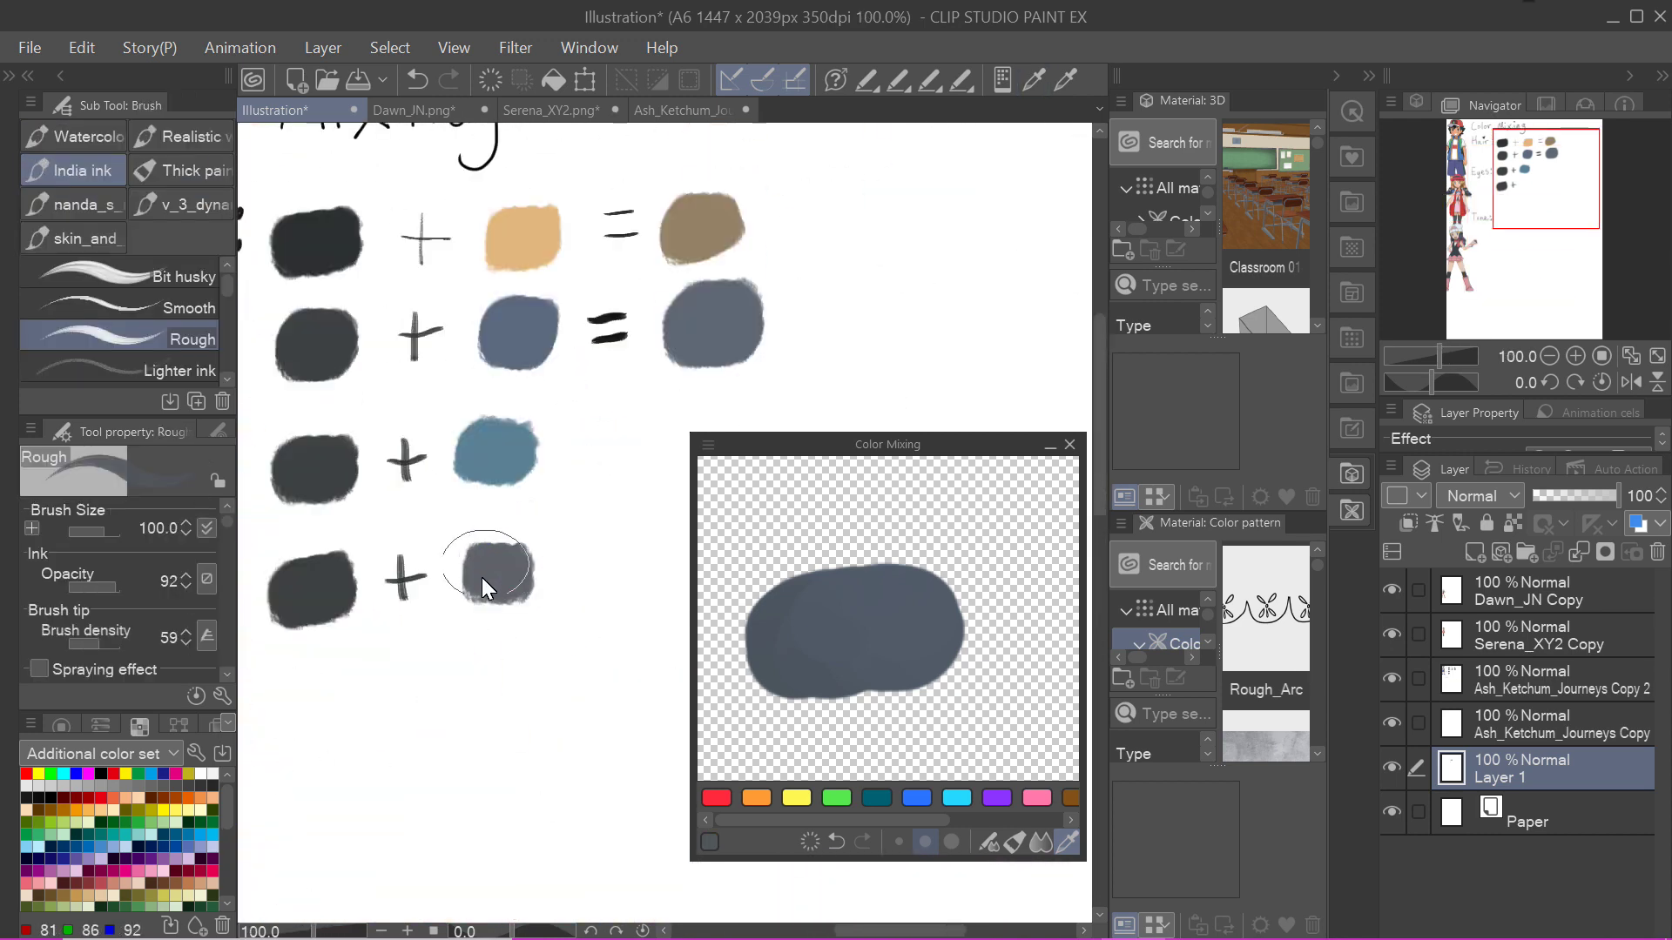
Resample the grey from Dawn's eye and fill out the second swatch of the second Eyes row.
scroll(496, 568, down, 3)
scroll(497, 568, left, 2)
scroll(488, 557, up, 5)
key(i)
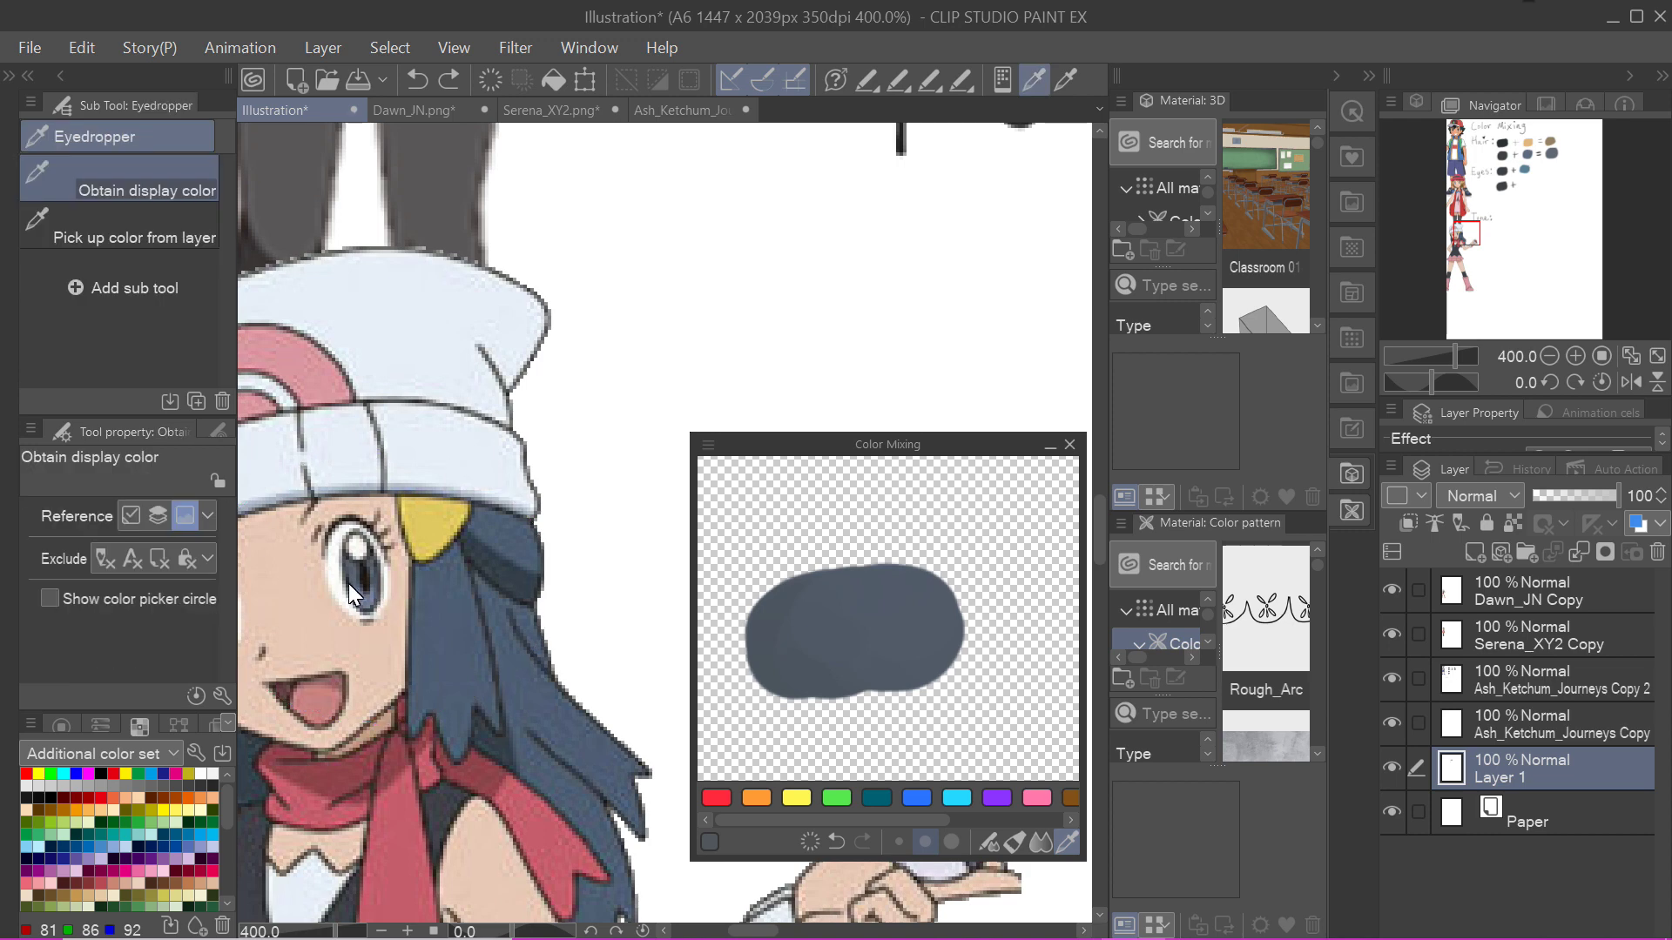
key(b)
scroll(357, 604, up, 3)
scroll(357, 604, right, 3)
scroll(516, 549, right, 3)
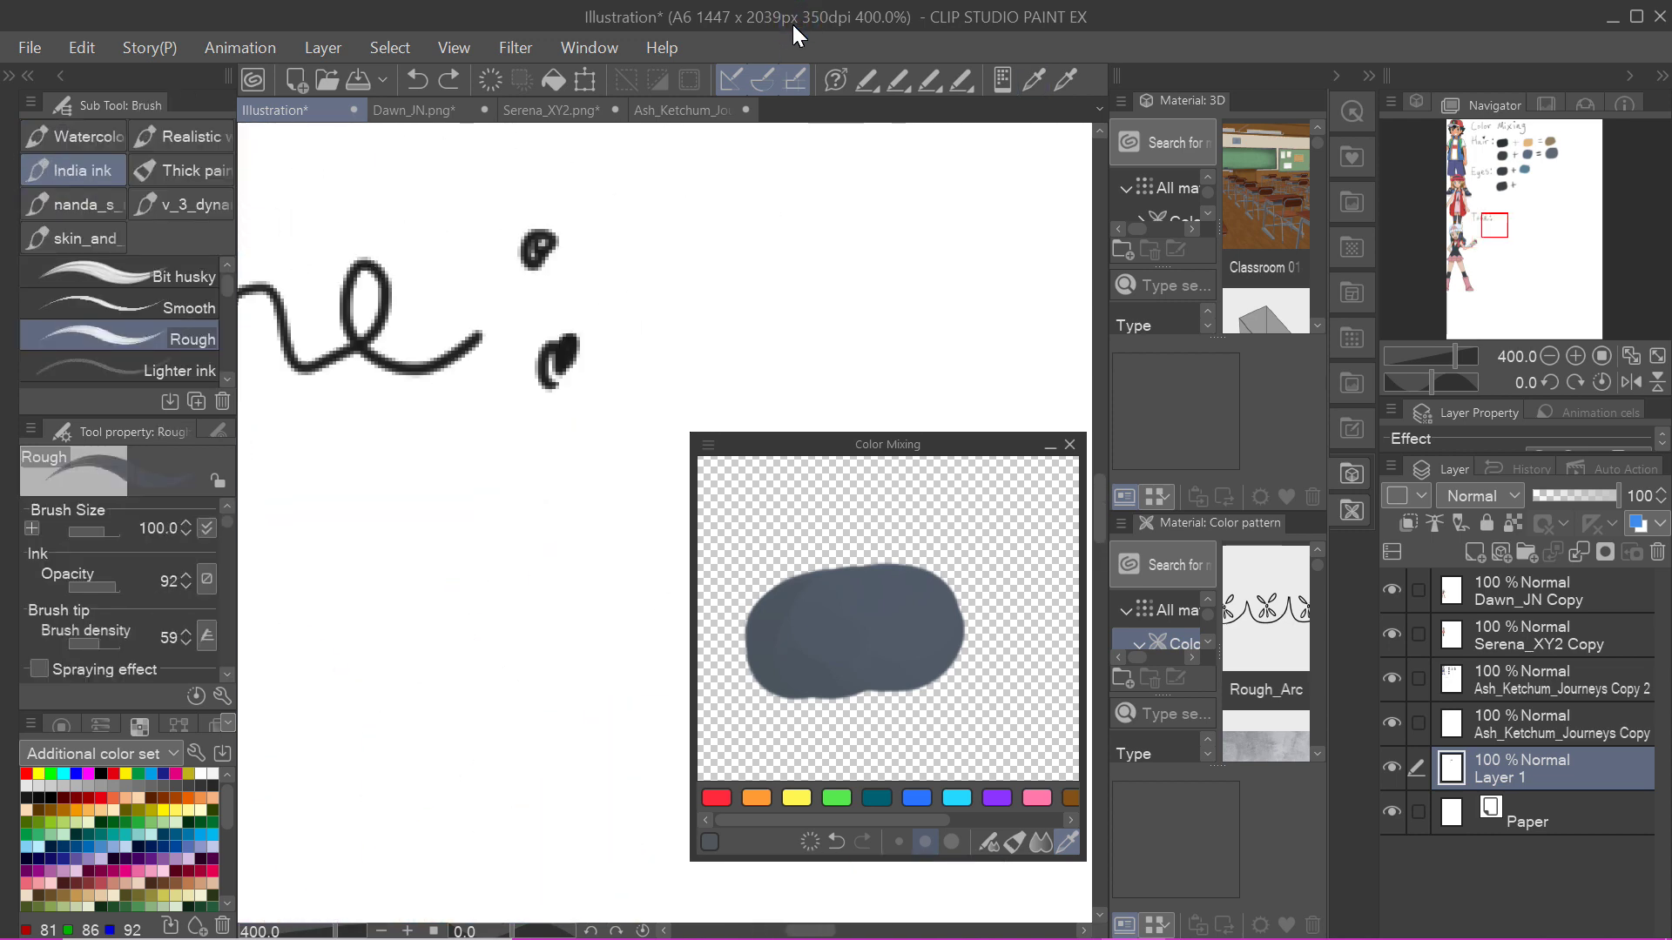
scroll(609, 388, down, 5)
scroll(466, 496, right, 3)
Draw a black equals sign after the colour swatches in both Eyes rows with the Rough brush at size 25.
click(101, 774)
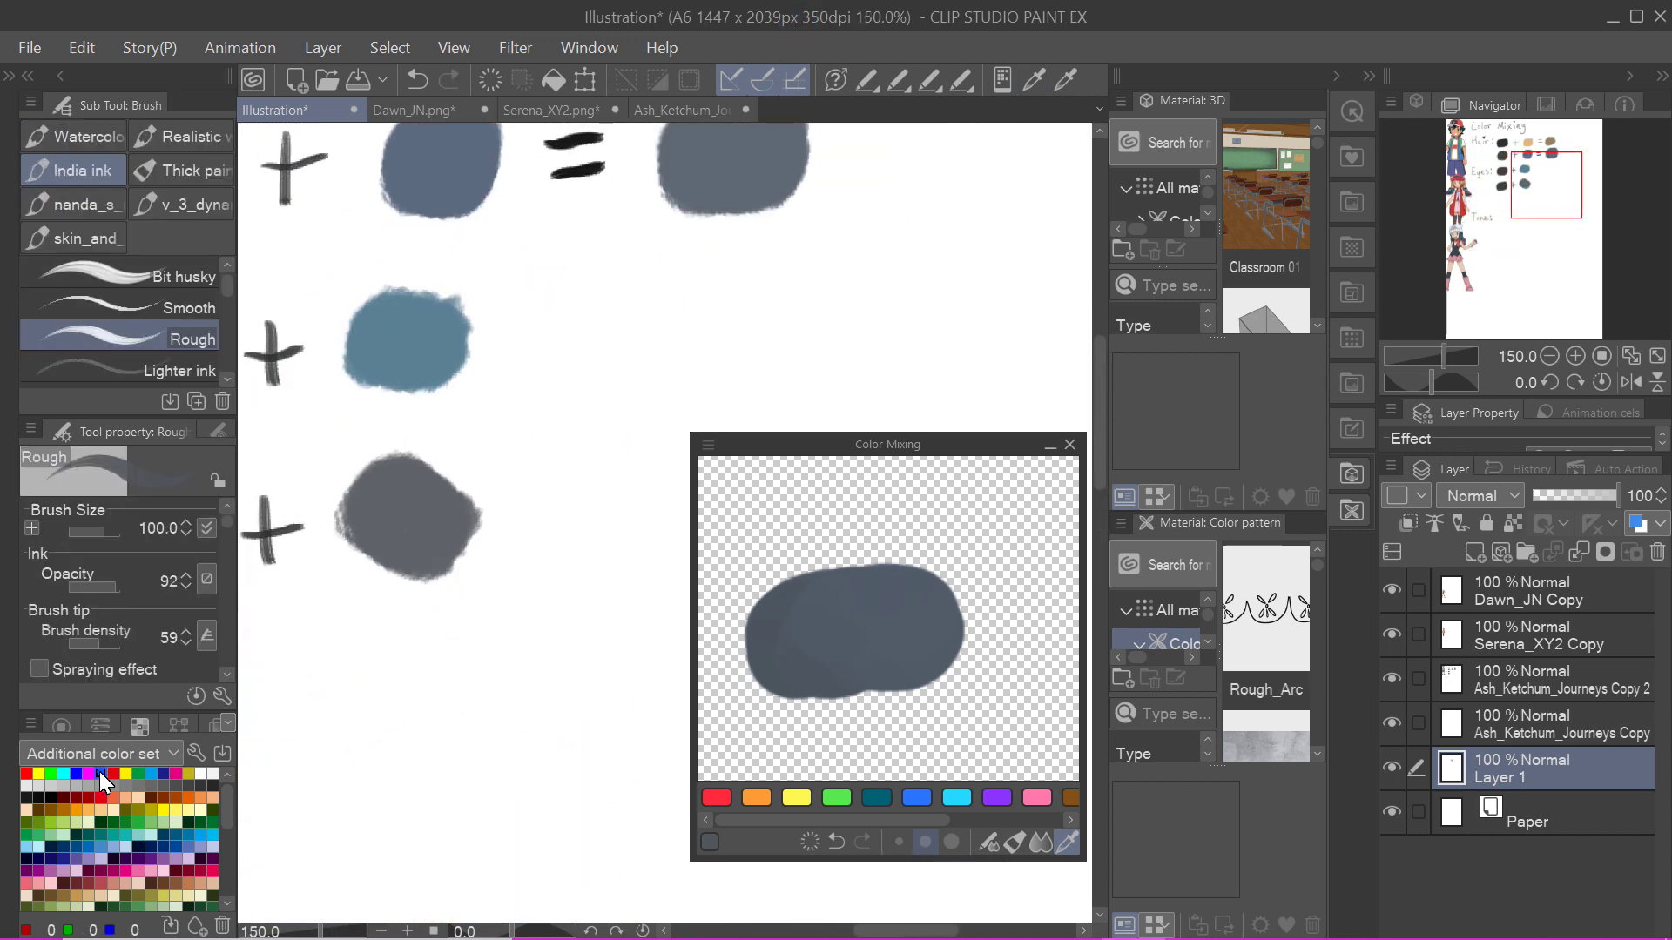
key(bracketleft)
key(bracketleft)
key(bracketleft)
mouse_move(541, 332)
mouse_down()
mouse_move(563, 312)
mouse_move(574, 338)
mouse_up()
key(ctrl+z)
key(bracketleft)
key(bracketleft)
scroll(549, 339, down, 3)
drag(525, 379, 570, 378)
drag(529, 403, 587, 401)
scroll(539, 391, right, 3)
scroll(540, 391, down, 1)
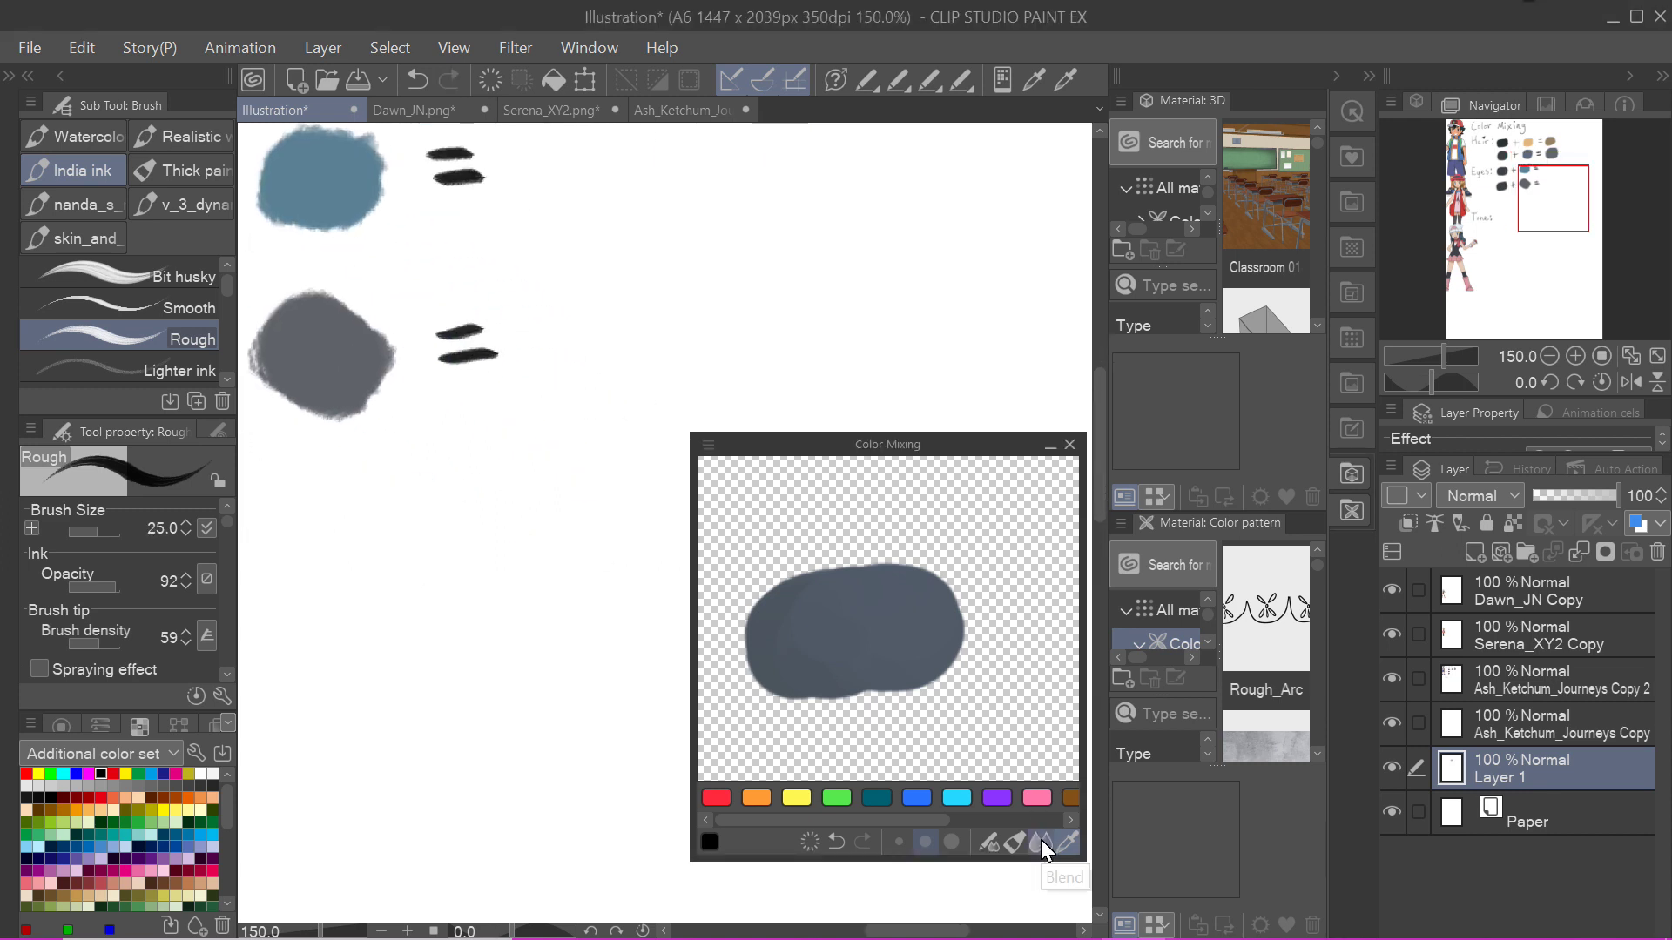
Clear the Color Mixing palette and widen it to show its full colour set.
click(809, 841)
drag(695, 575, 422, 574)
scroll(735, 489, down, 2)
scroll(844, 298, left, 4)
scroll(885, 370, up, 1)
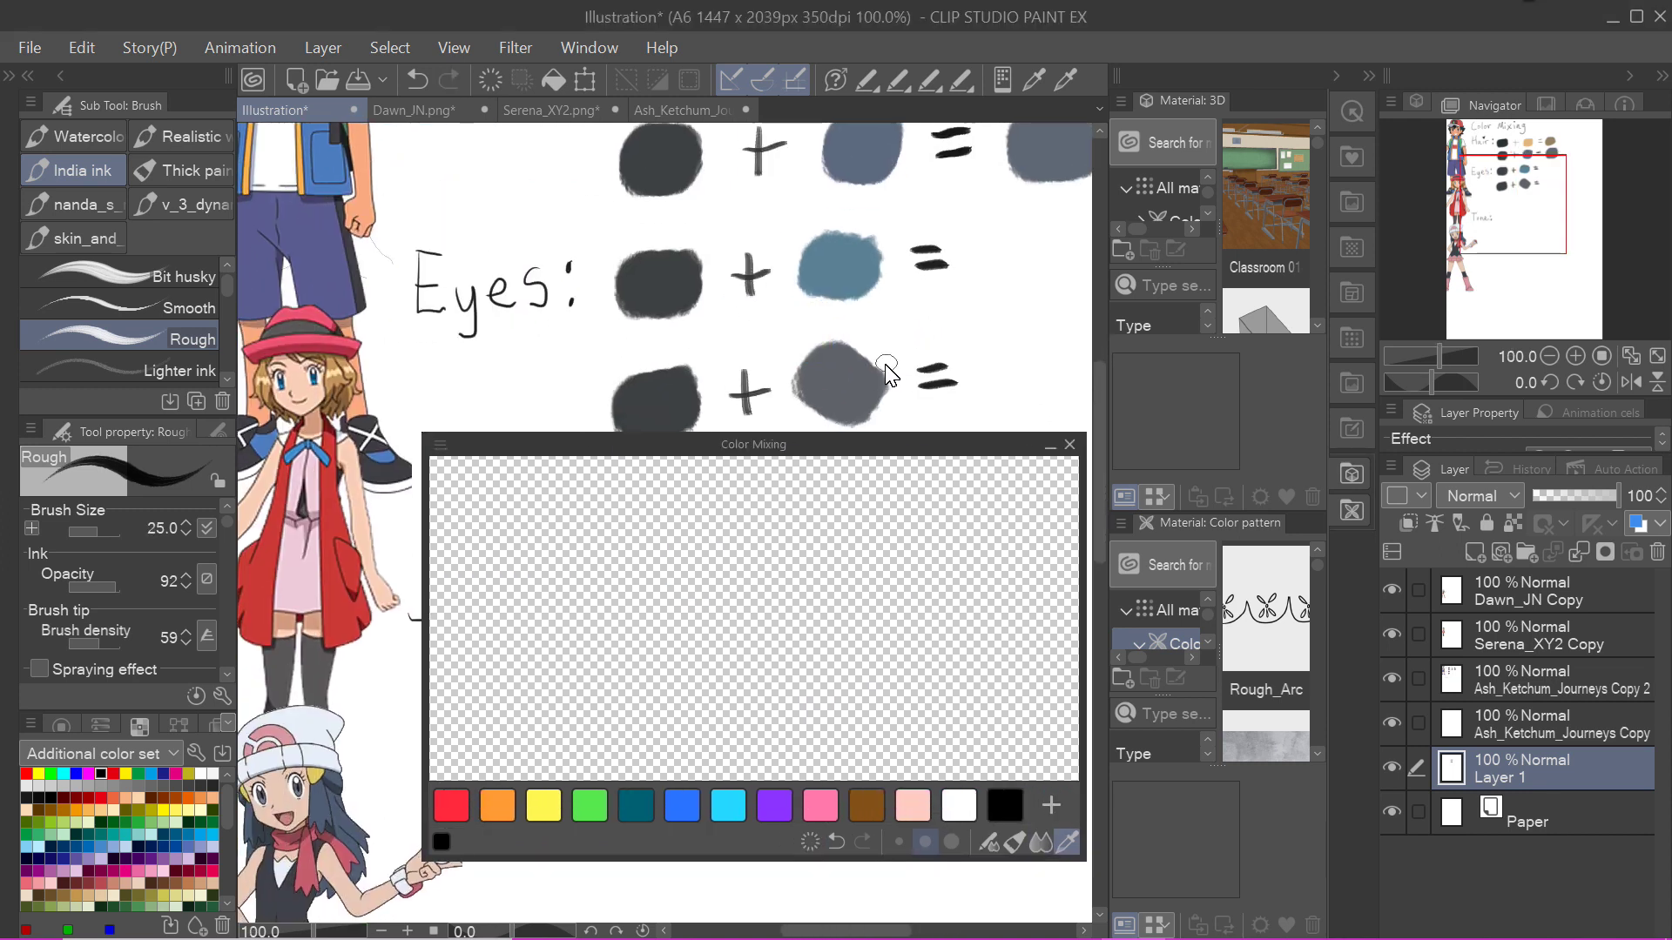
Paint the dark grey and blue from the Eyes rows into the Color Mixing palette and blend them together.
alt+click(657, 396)
click(987, 841)
mouse_move(523, 557)
mouse_down()
mouse_move(551, 564)
mouse_move(495, 579)
mouse_up()
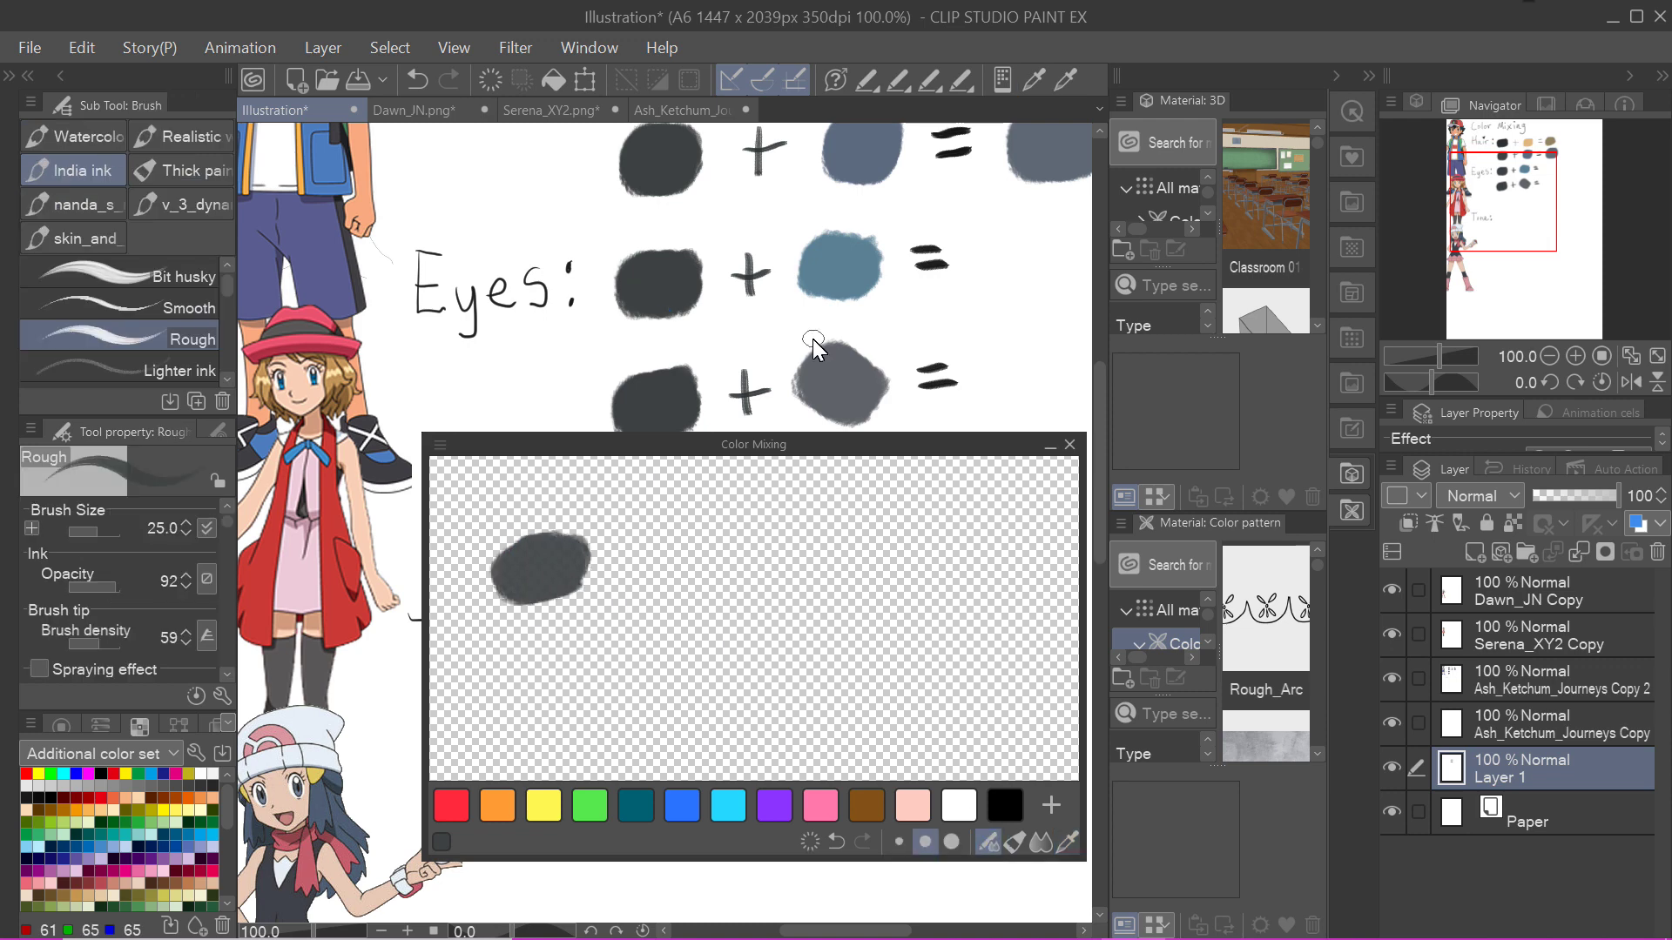
alt+click(839, 266)
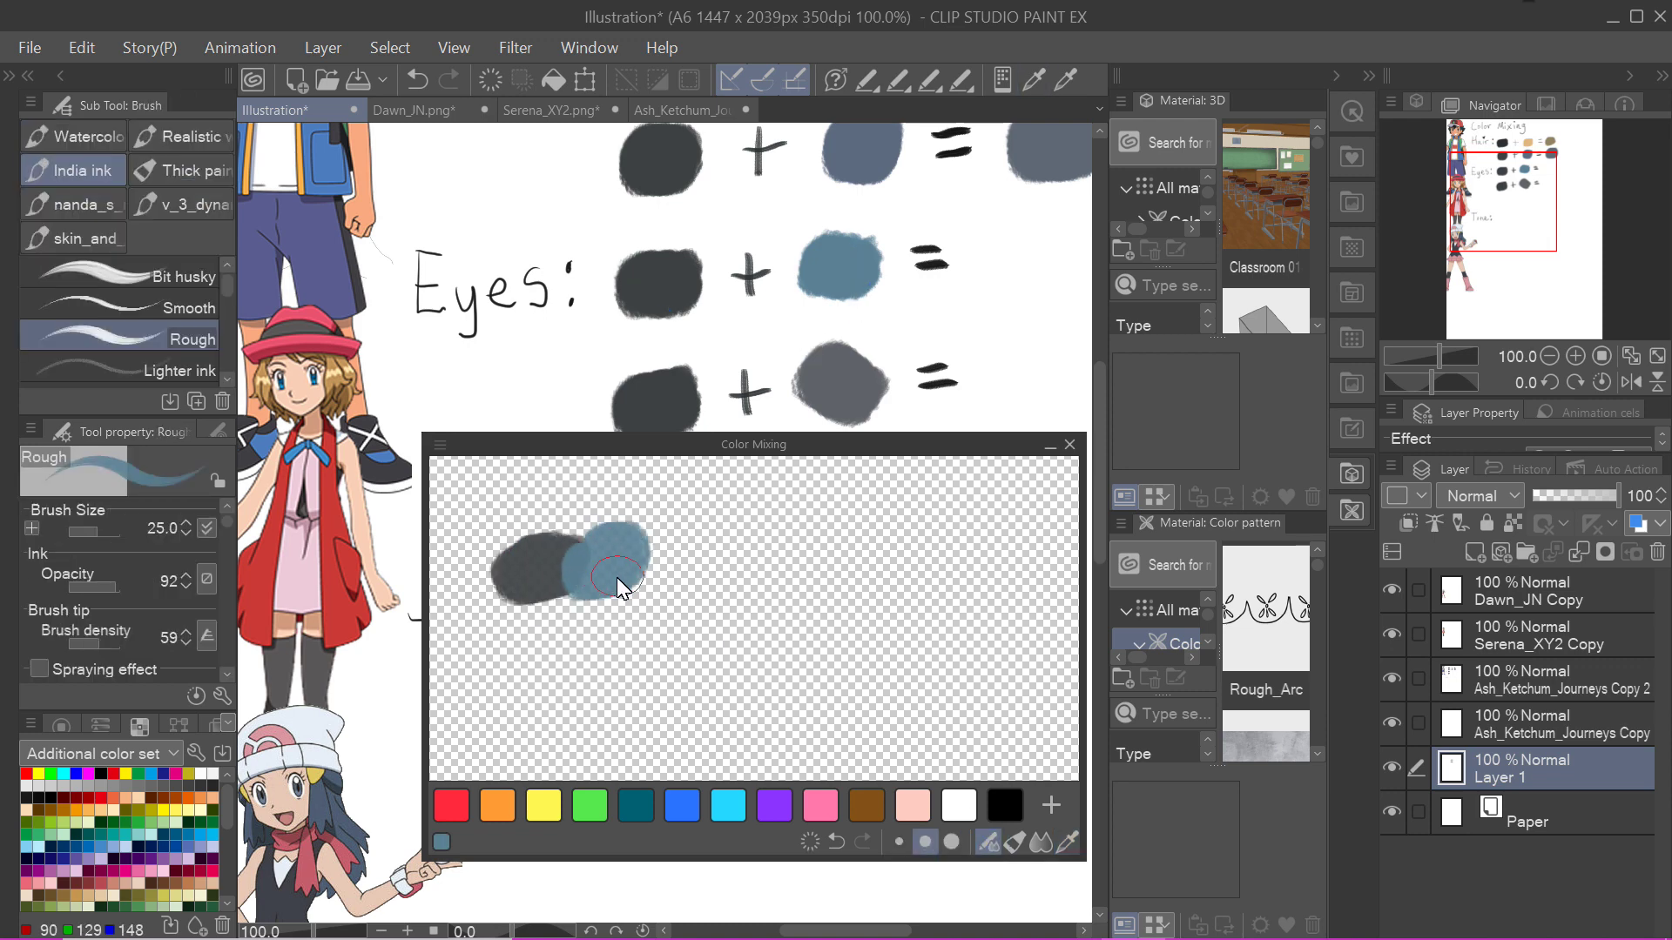
click(1040, 841)
mouse_move(567, 567)
mouse_down()
mouse_move(542, 593)
mouse_move(582, 552)
mouse_up()
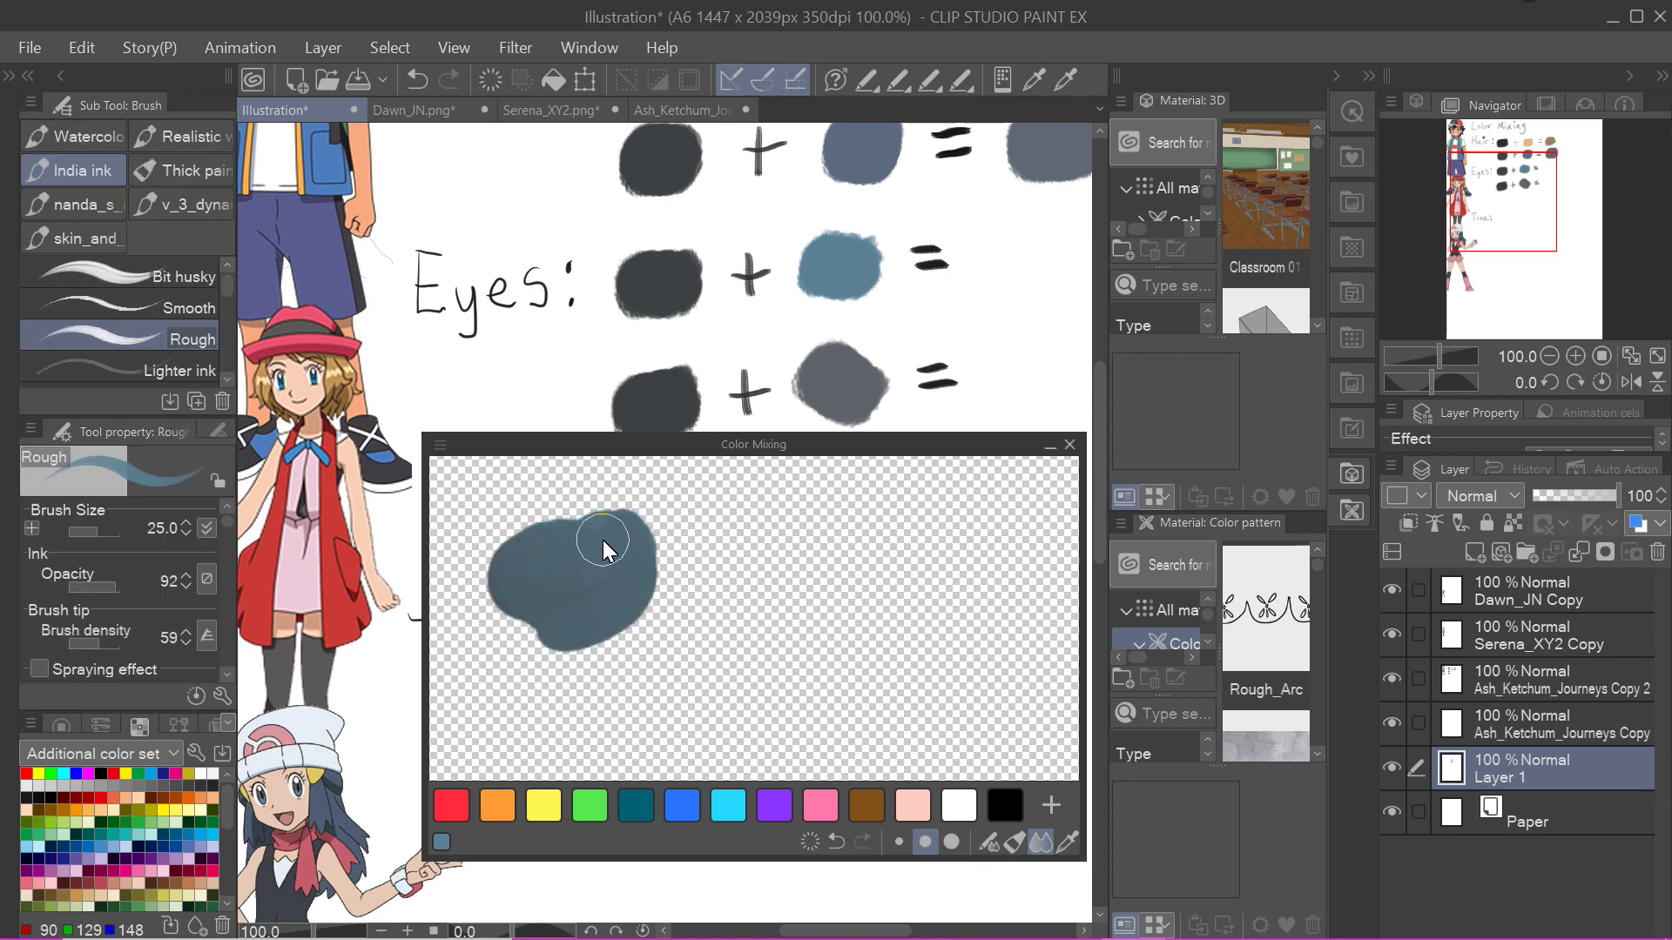
Sample the blended blue-grey (RGB 78, 103, 115) and paint it as the first Eyes row's result at brush size 80.
click(1067, 841)
click(599, 576)
scroll(799, 396, right, 3)
key(bracketright)
mouse_move(821, 232)
mouse_down()
mouse_move(776, 273)
mouse_move(814, 300)
mouse_up()
scroll(948, 272, up, 1)
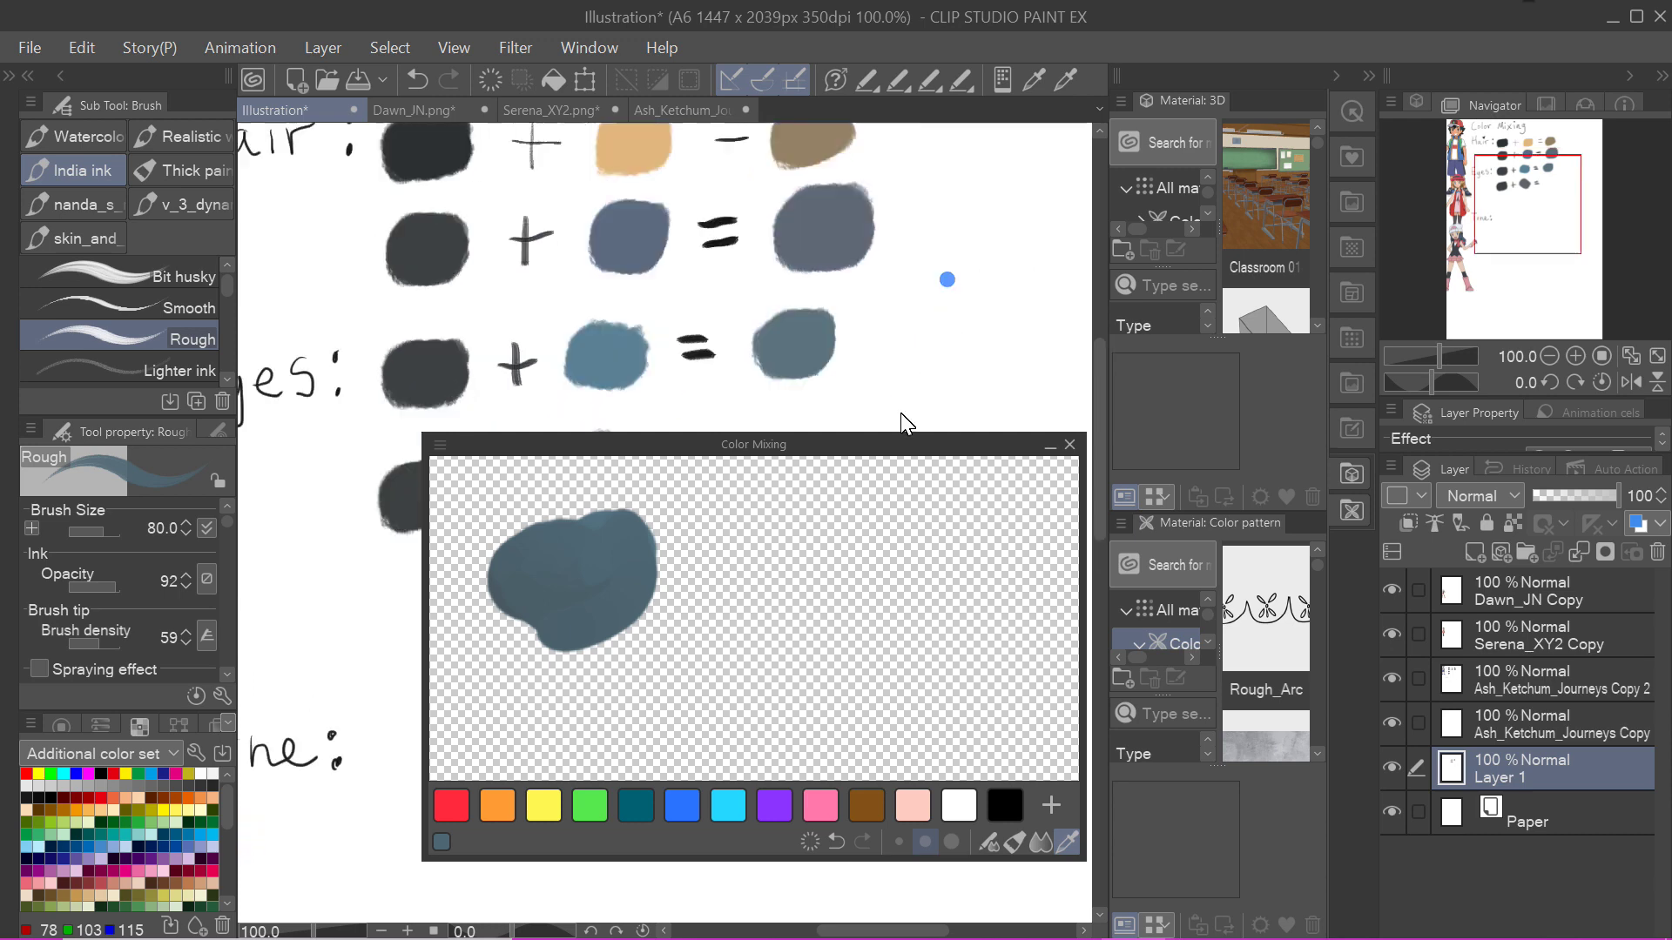
Examine the tool selection and background colour options of the Color Mixing palette.
scroll(925, 343, down, 2)
scroll(926, 343, left, 1)
scroll(936, 340, left, 1)
click(443, 448)
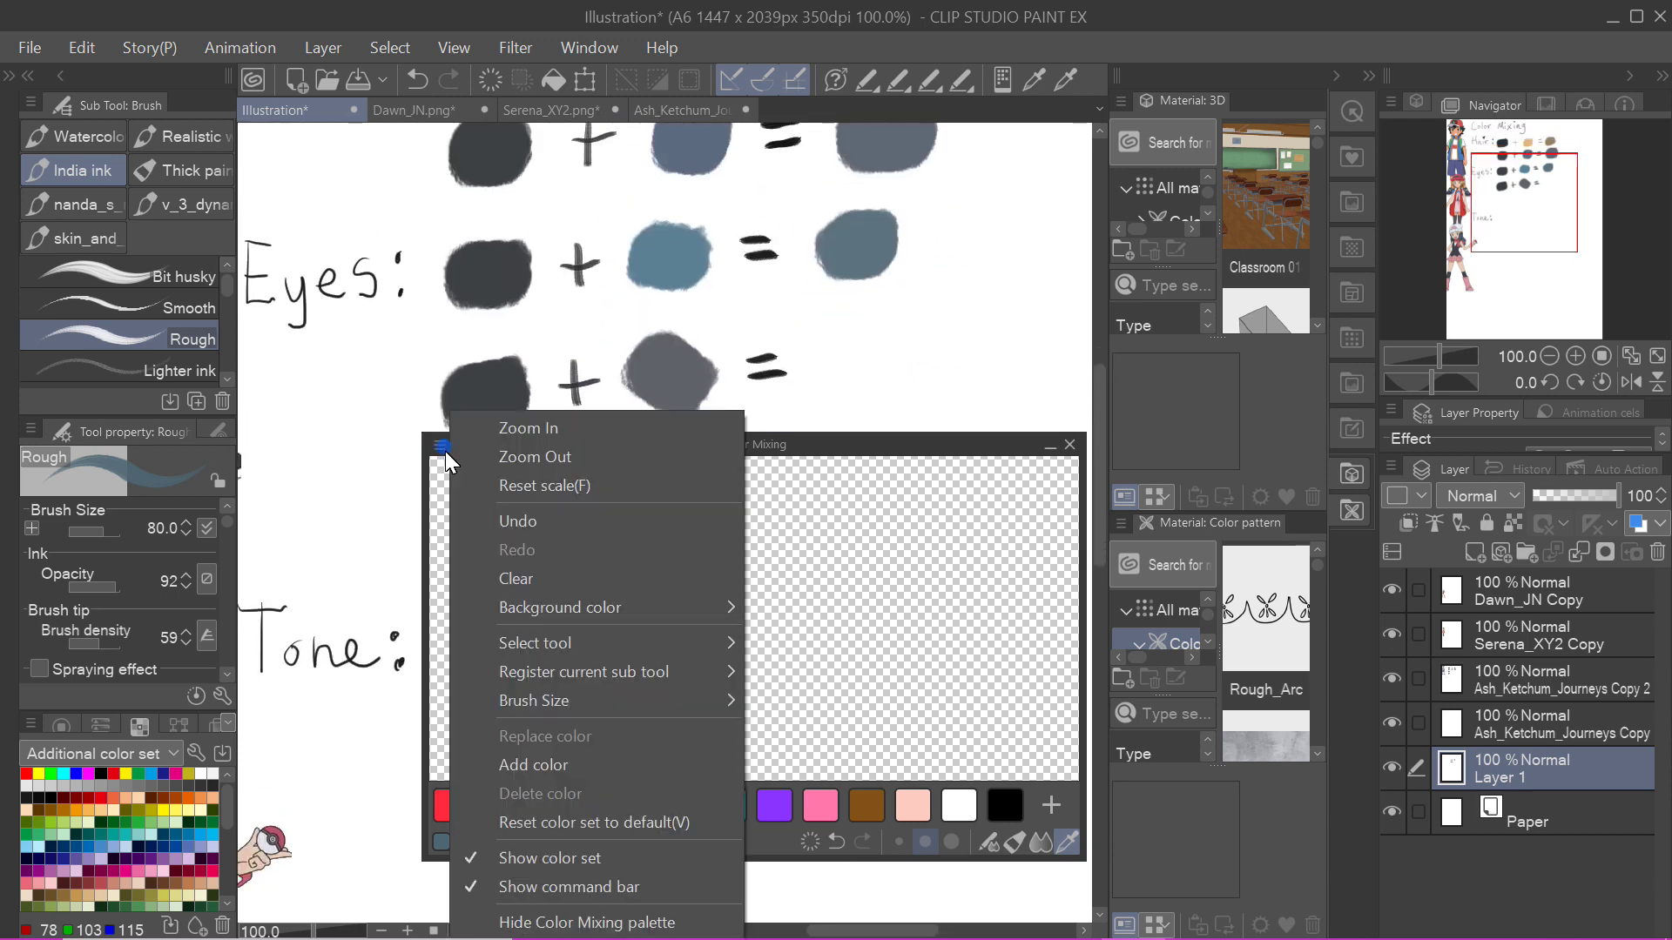
mouse_move(617, 642)
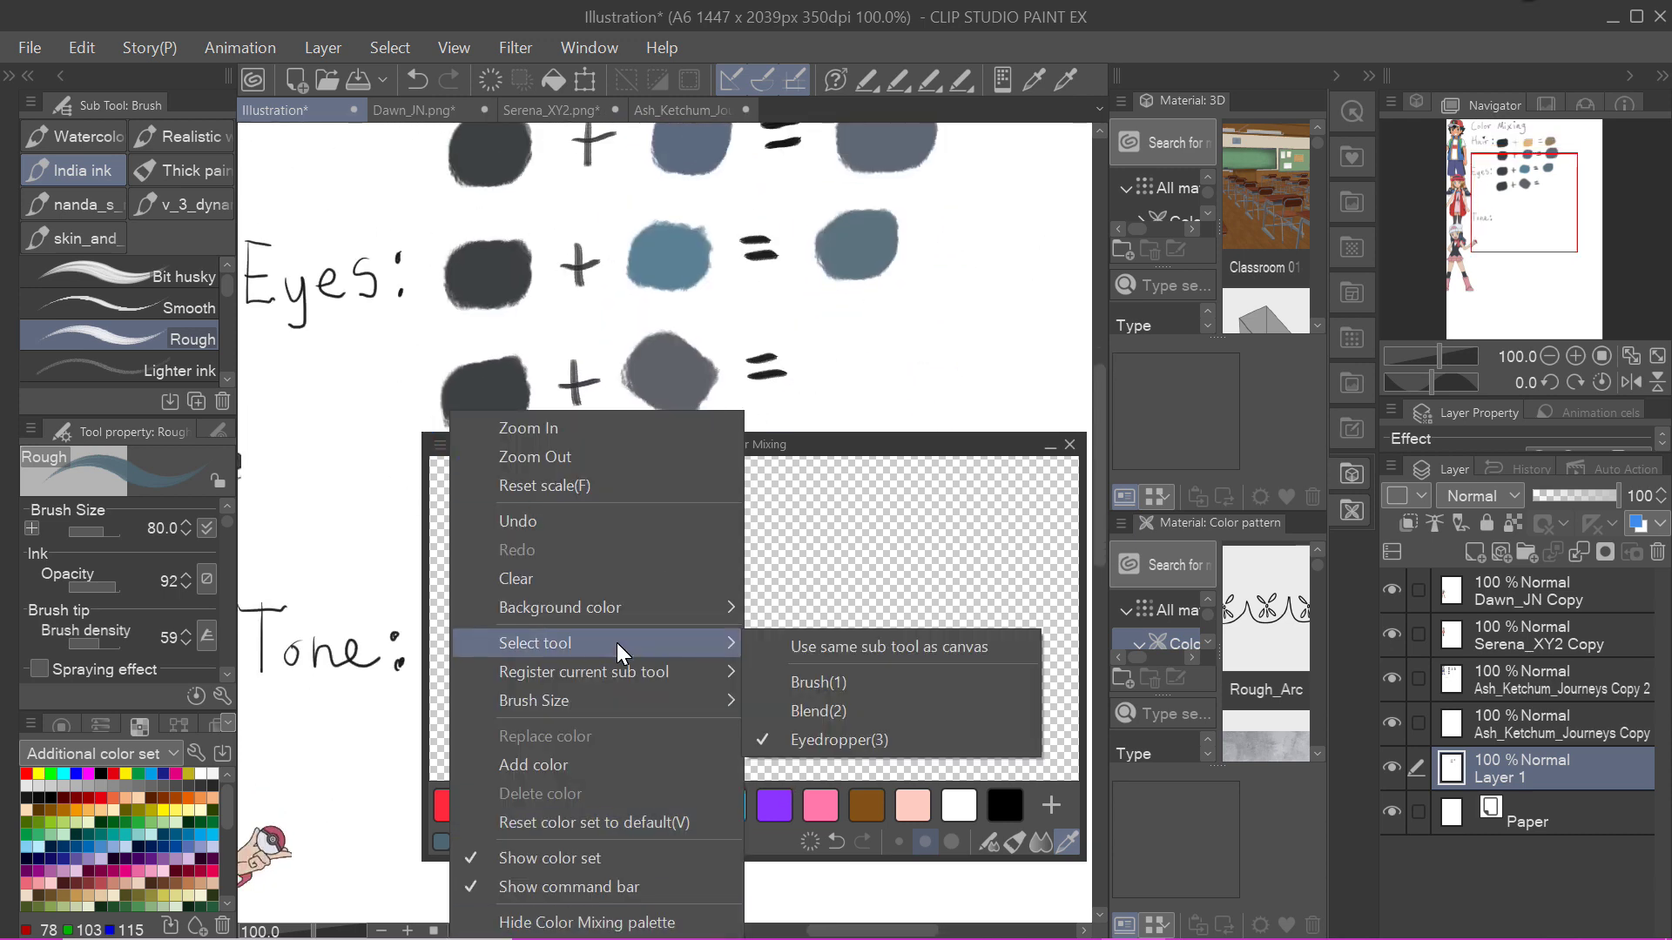
mouse_move(610, 606)
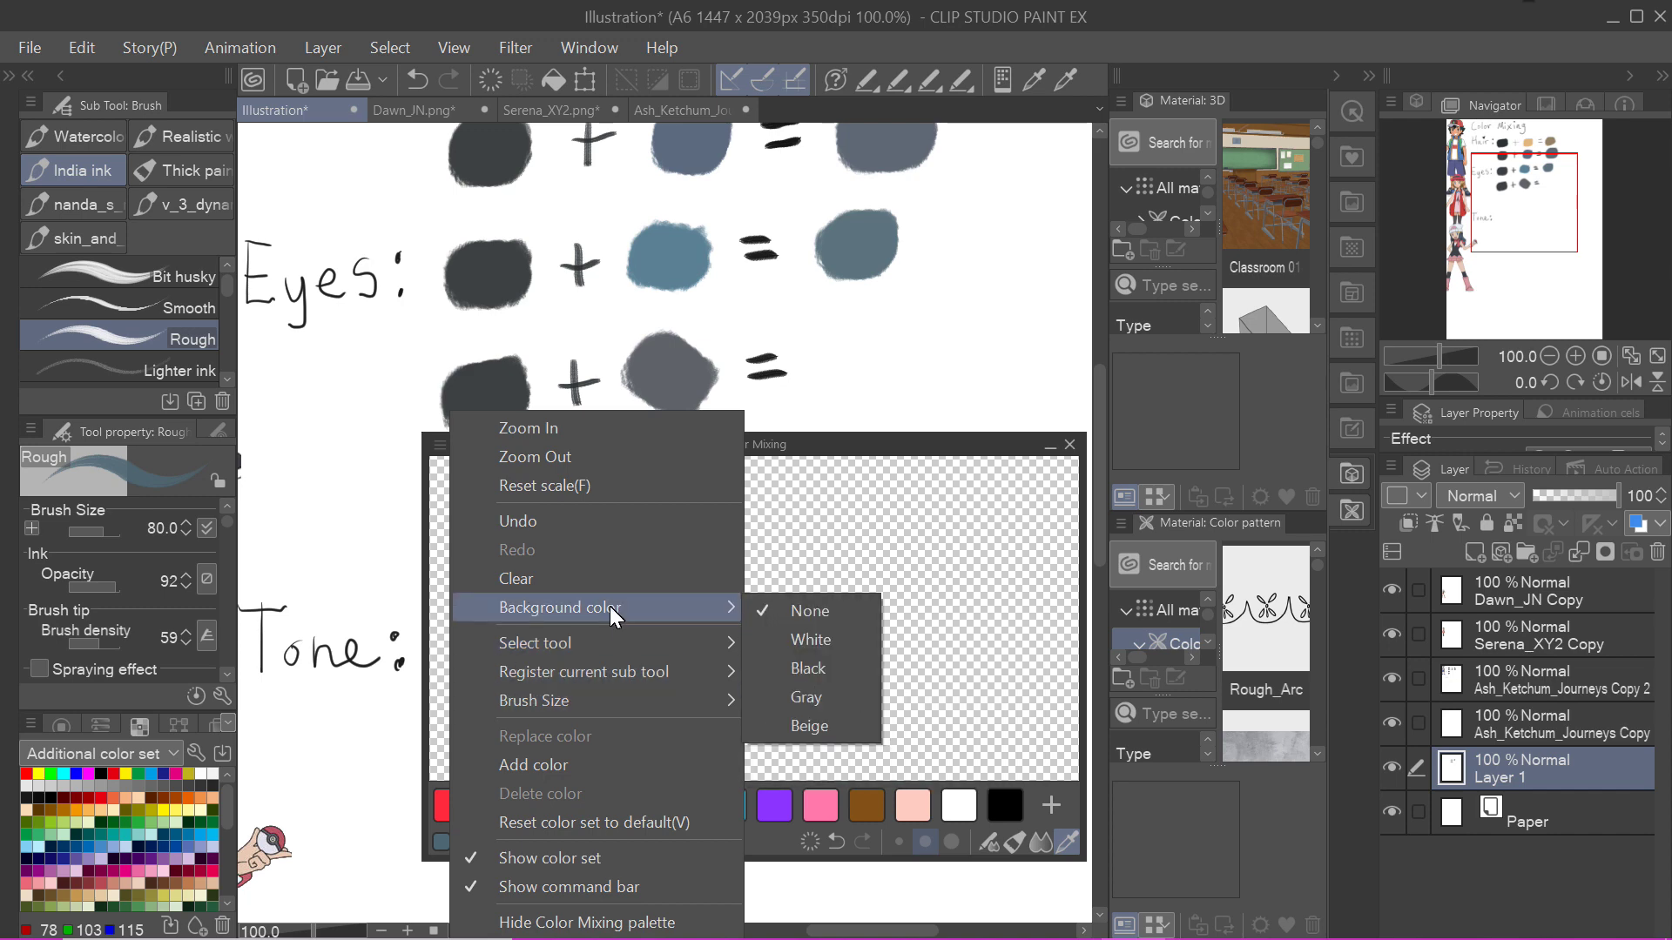
key(Escape)
Clear the Color Mixing palette, paint the second Eyes row's dark grey and lighter grey into it, and blend them.
click(811, 841)
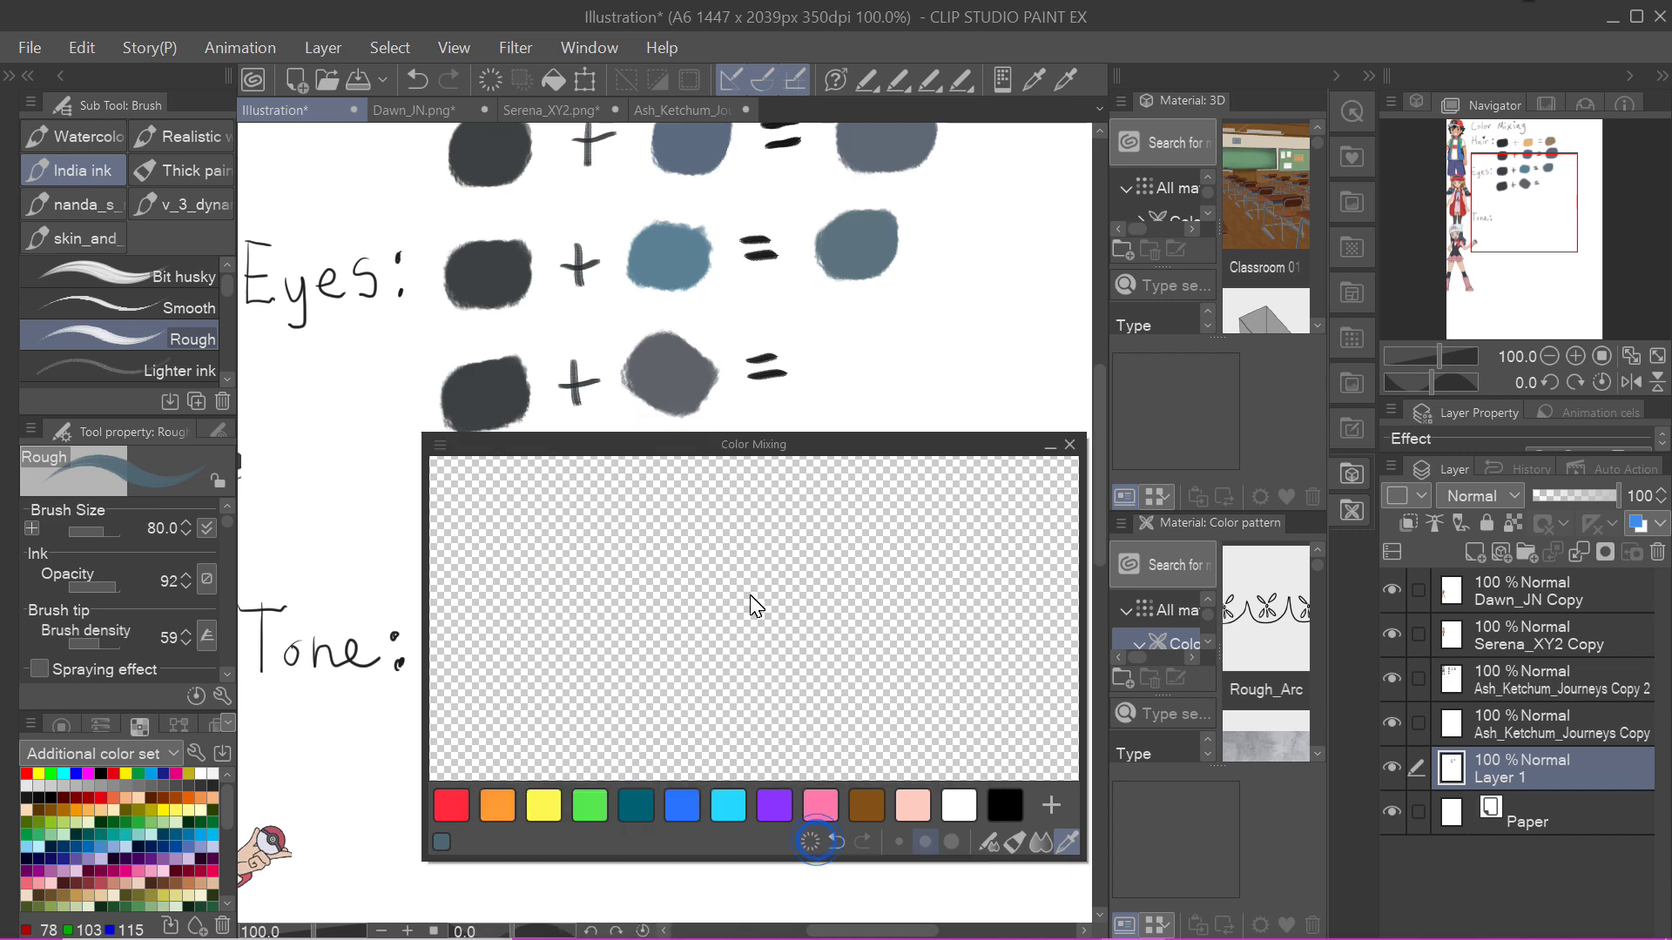
alt+click(491, 406)
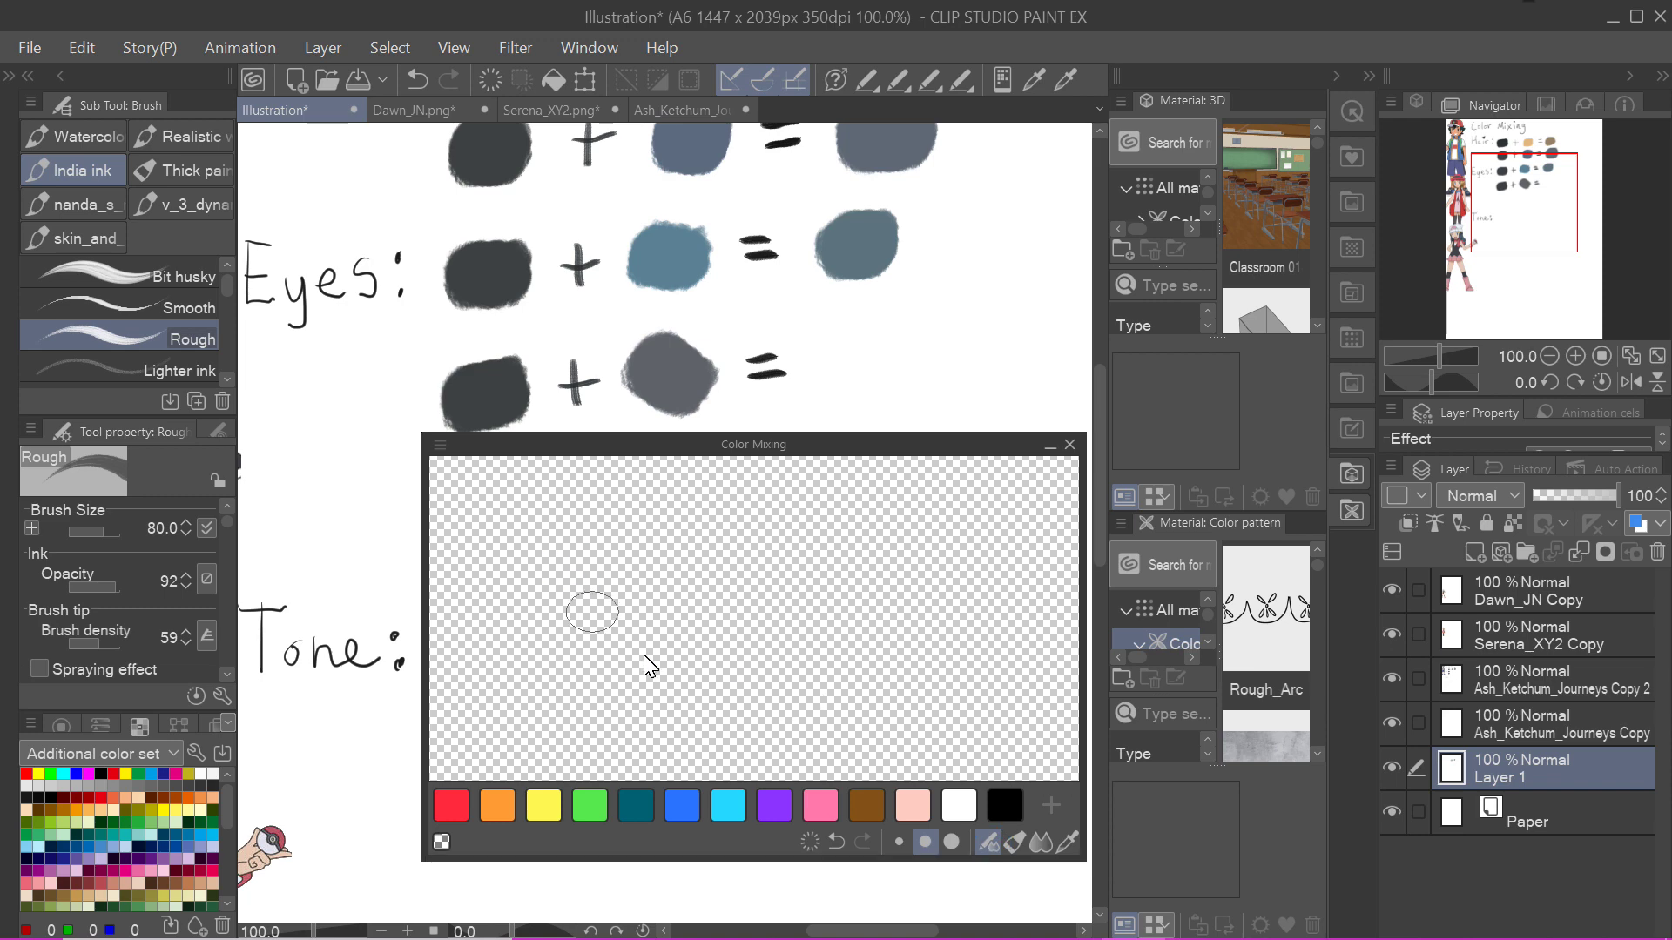
alt+click(493, 399)
drag(500, 588, 547, 604)
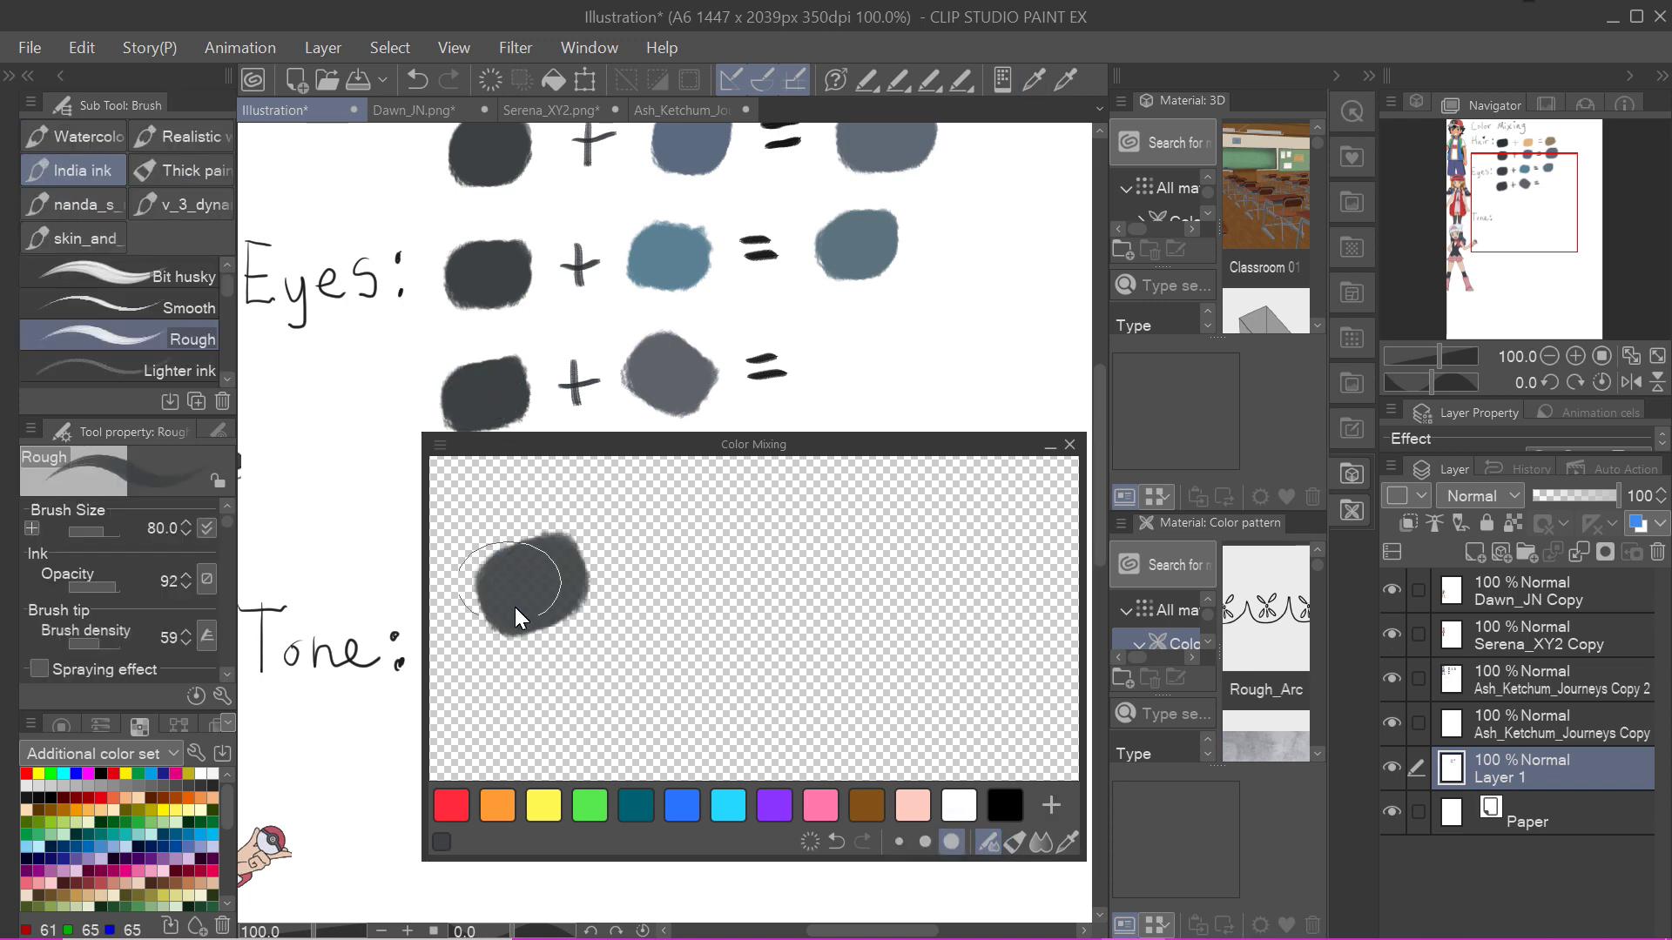
alt+click(669, 375)
mouse_move(640, 553)
mouse_down()
mouse_move(603, 581)
mouse_move(575, 557)
mouse_move(747, 661)
mouse_up()
click(1040, 841)
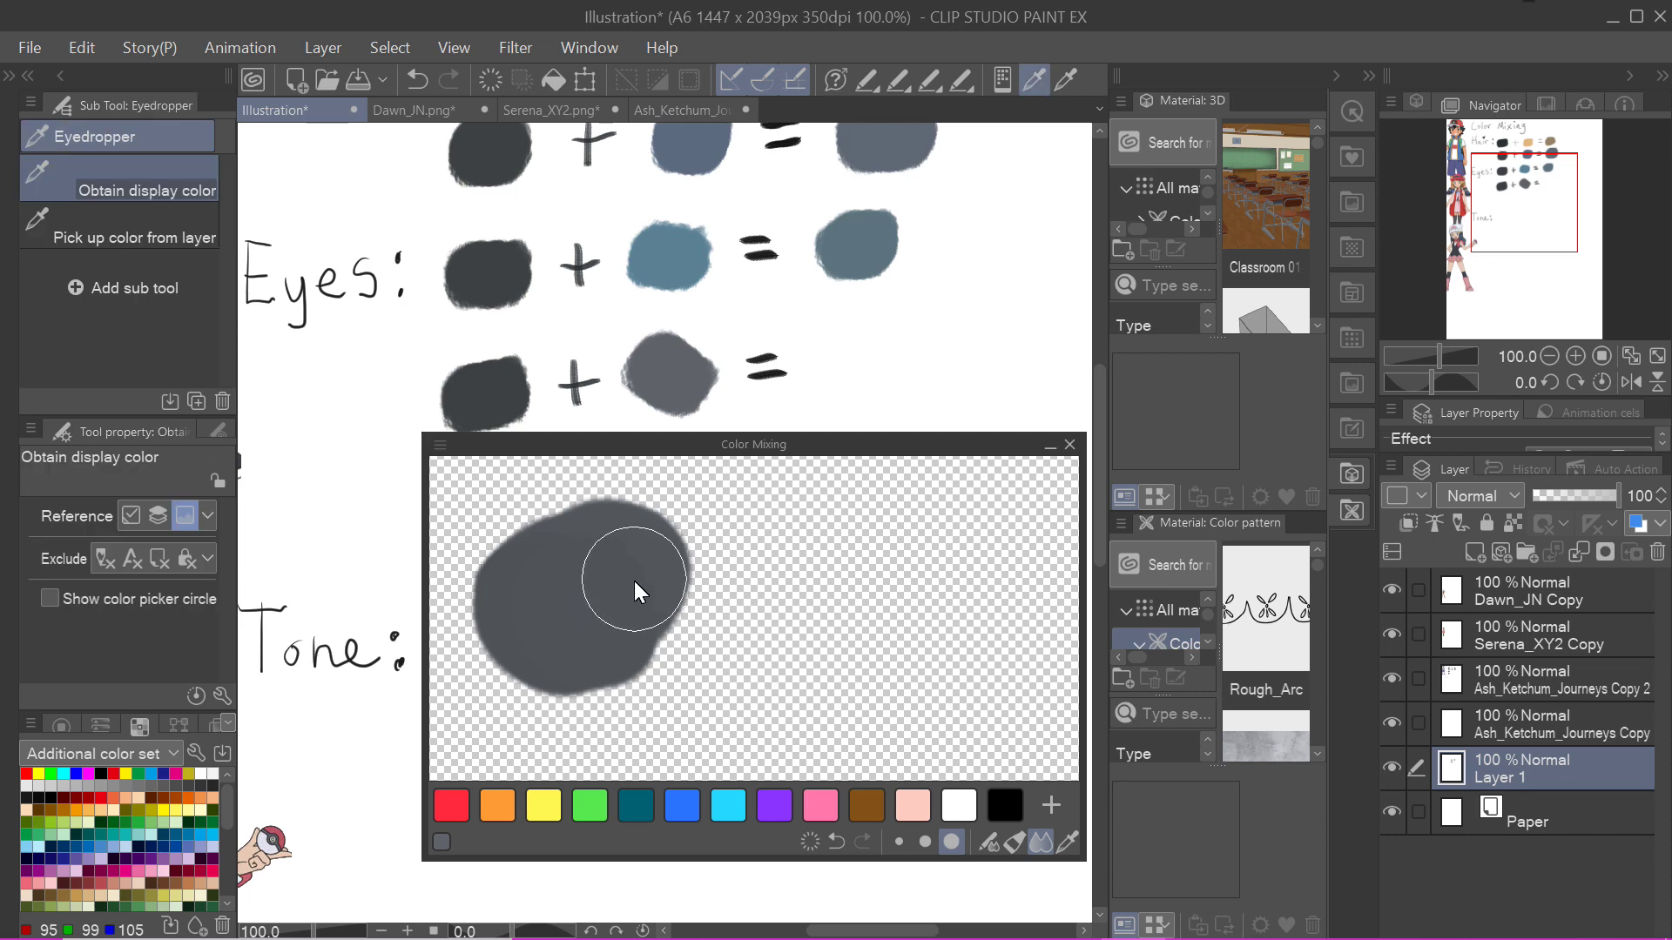
Paint the blended grey (RGB 81, 85, 88) as the second Eyes row's result and move the Color Mixing palette clear of the rows.
key(alt)
key(alt)
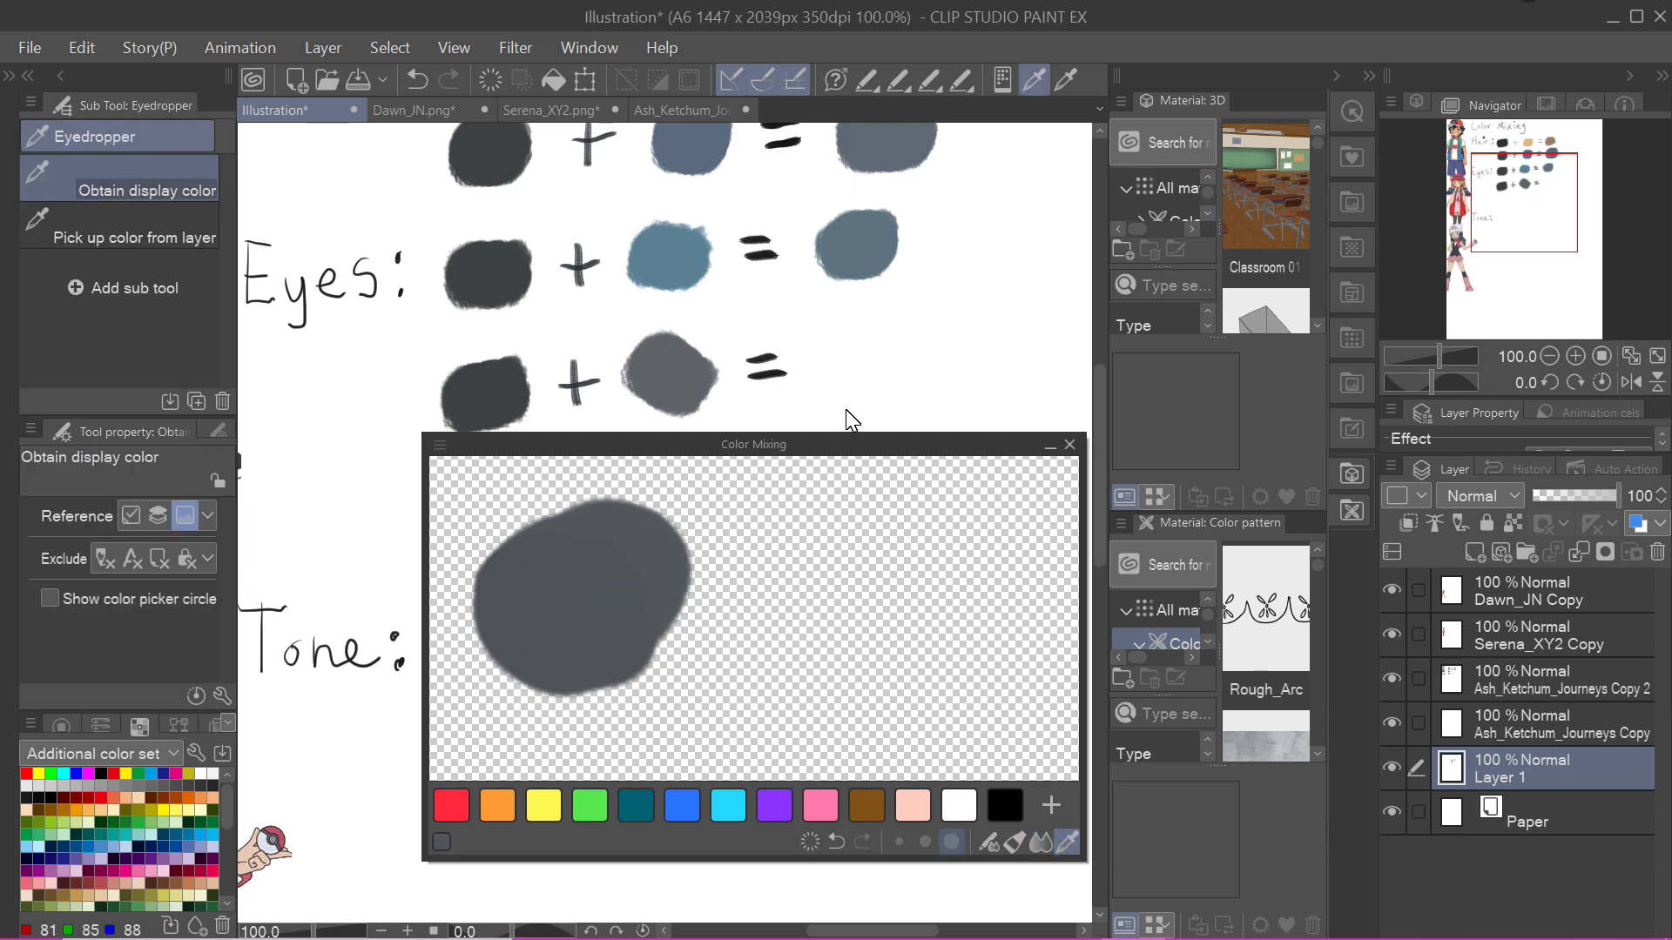
click(859, 357)
scroll(865, 363, down, 1)
mouse_move(916, 446)
mouse_down()
mouse_move(912, 514)
mouse_move(953, 672)
mouse_up()
drag(882, 349, 931, 601)
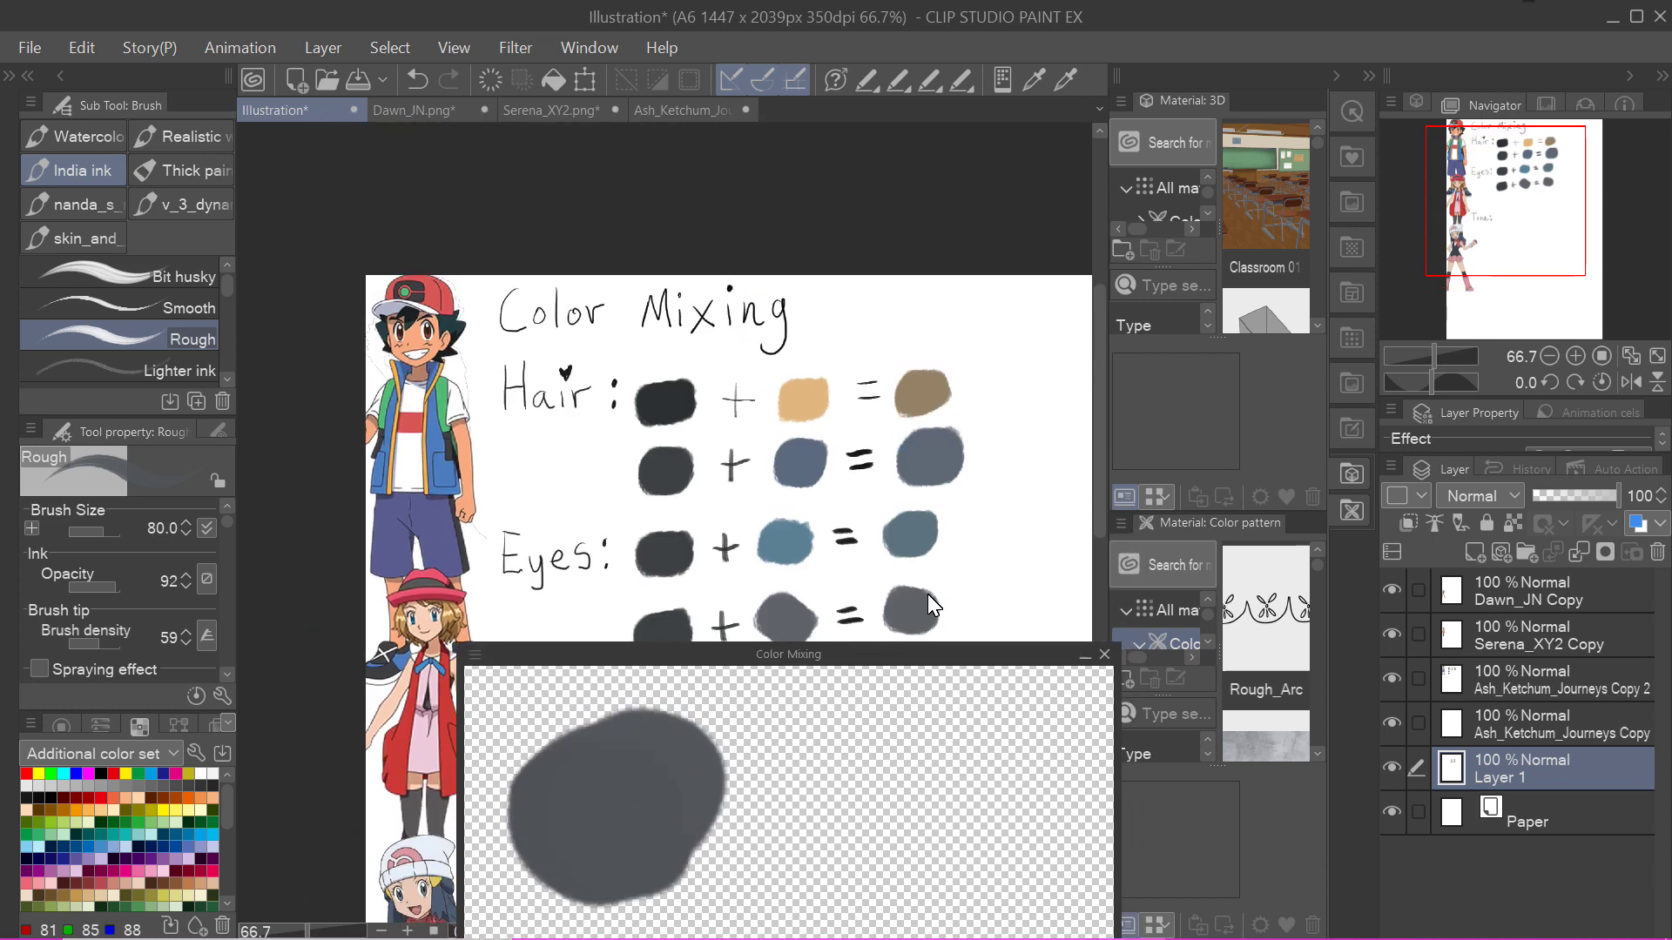
Paint two rows of sampled skin-tone swatches beside the "Tone:" label, each with a peach and a beige swatch.
alt+click(494, 470)
drag(662, 798, 633, 484)
alt+click(741, 517)
drag(650, 638, 657, 456)
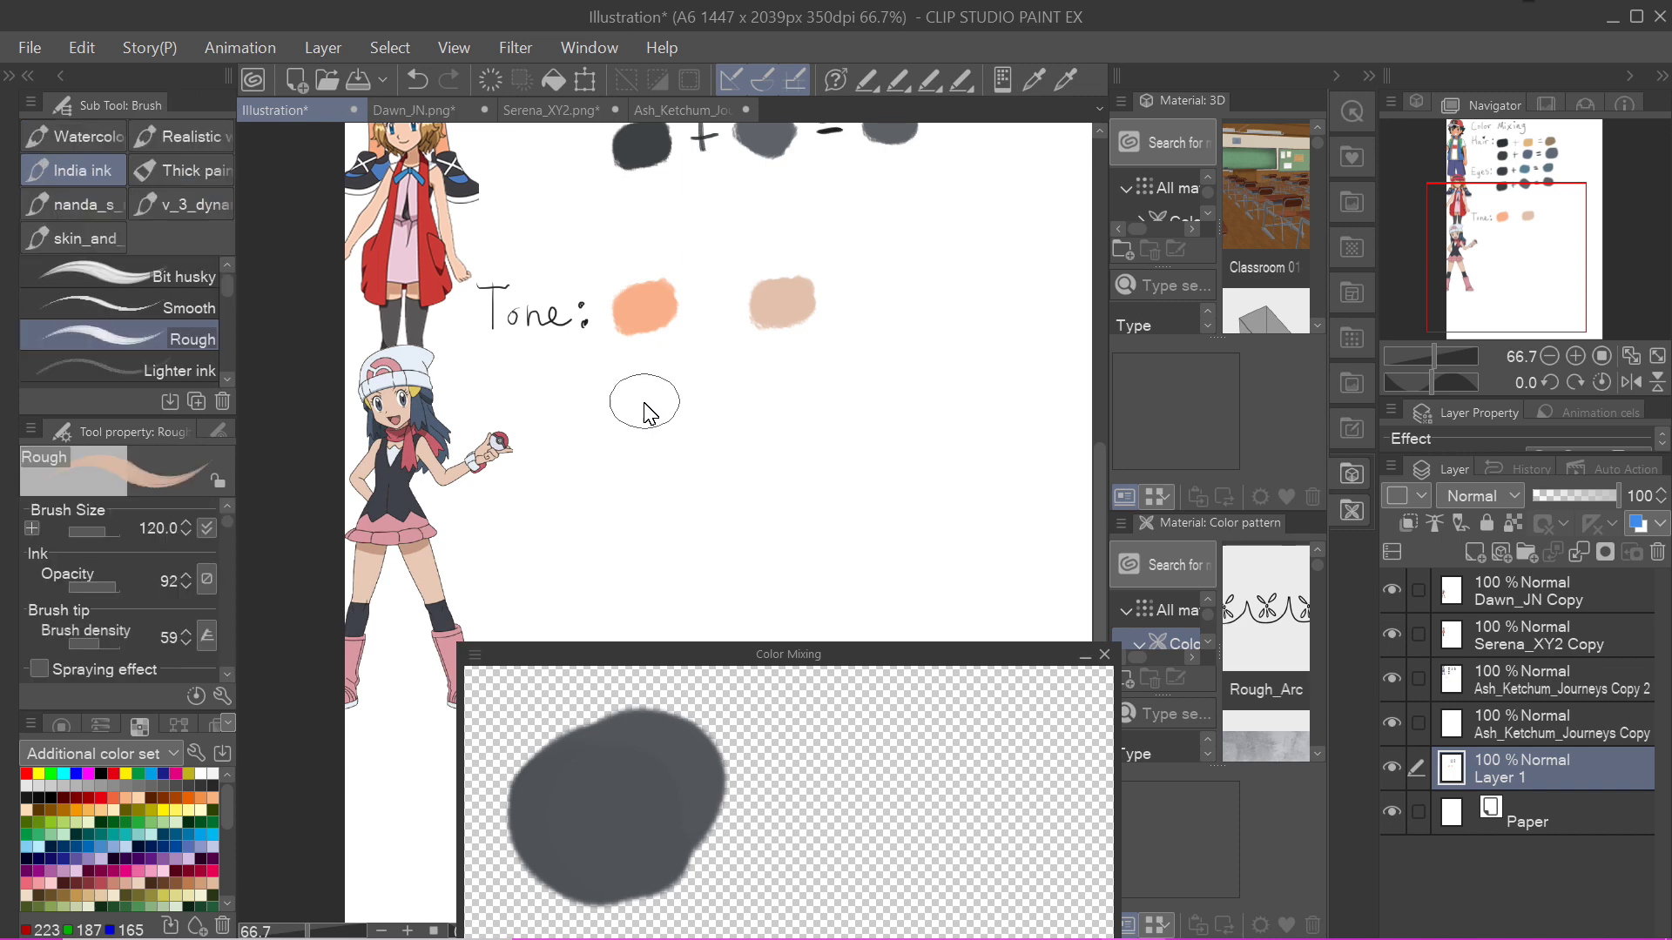
click(644, 420)
alt+click(425, 468)
click(781, 416)
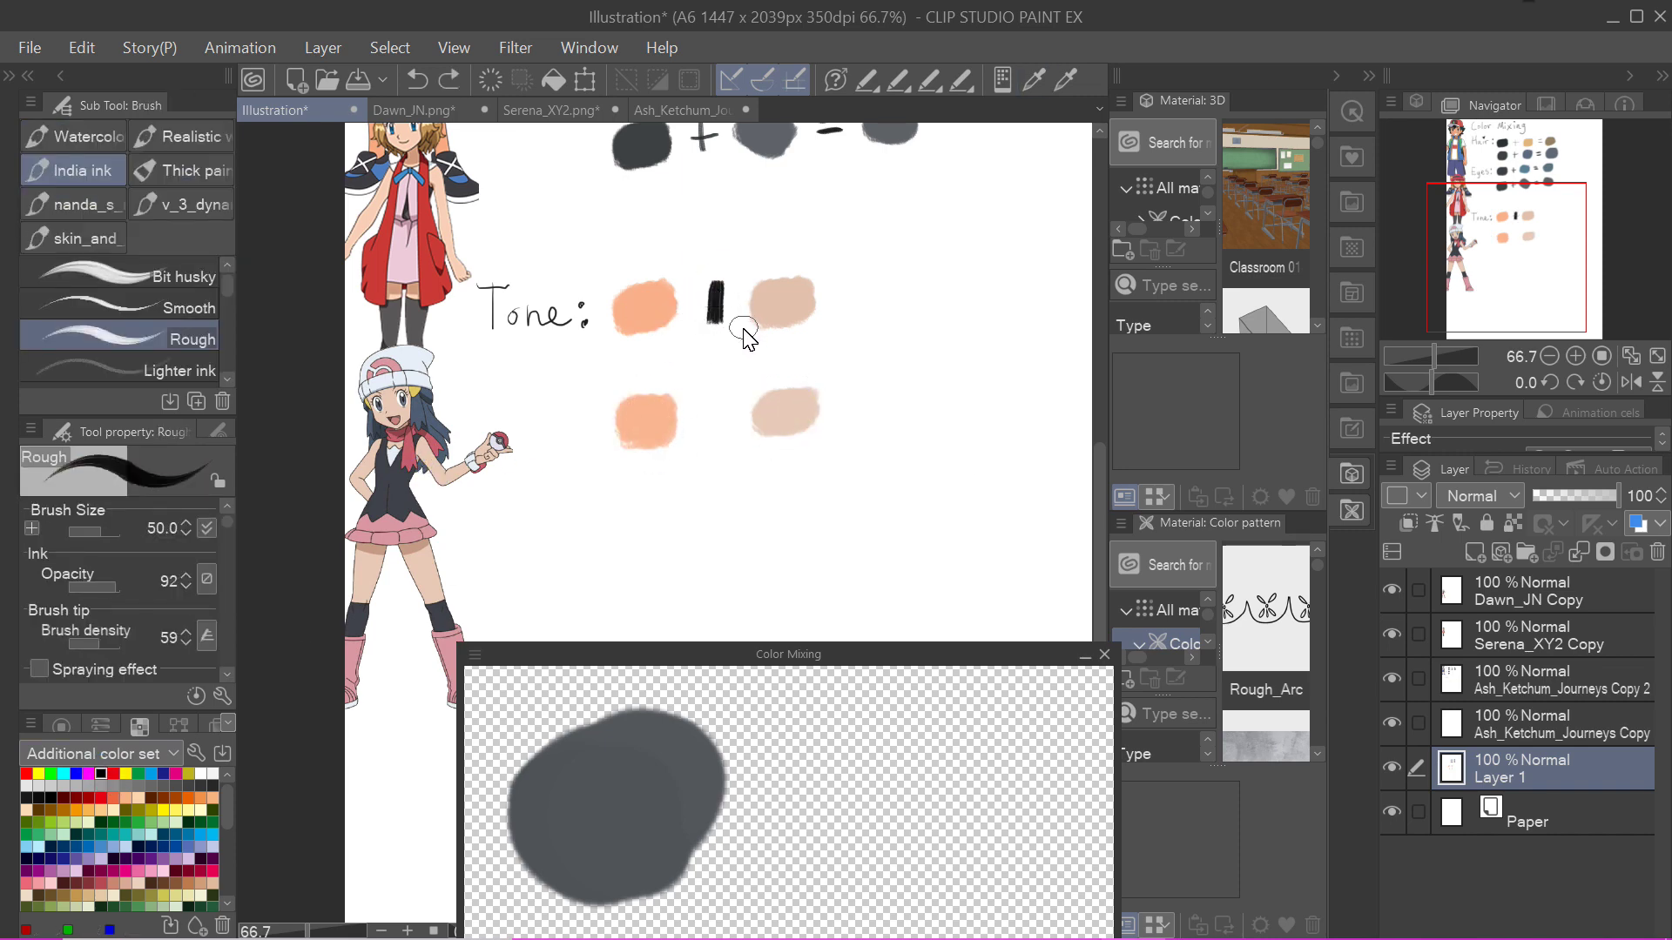
Draw the black plus and equals signs in both Tone rows and clear the Color Mixing palette.
drag(834, 294, 860, 294)
drag(835, 307, 862, 305)
mouse_move(884, 656)
mouse_down()
mouse_move(865, 478)
mouse_move(849, 478)
mouse_up()
click(814, 873)
Blend the first Tone row's peach (RGB 249, 176, 137) with its beige in the Color Mixing palette and sample the mix.
alt+click(644, 305)
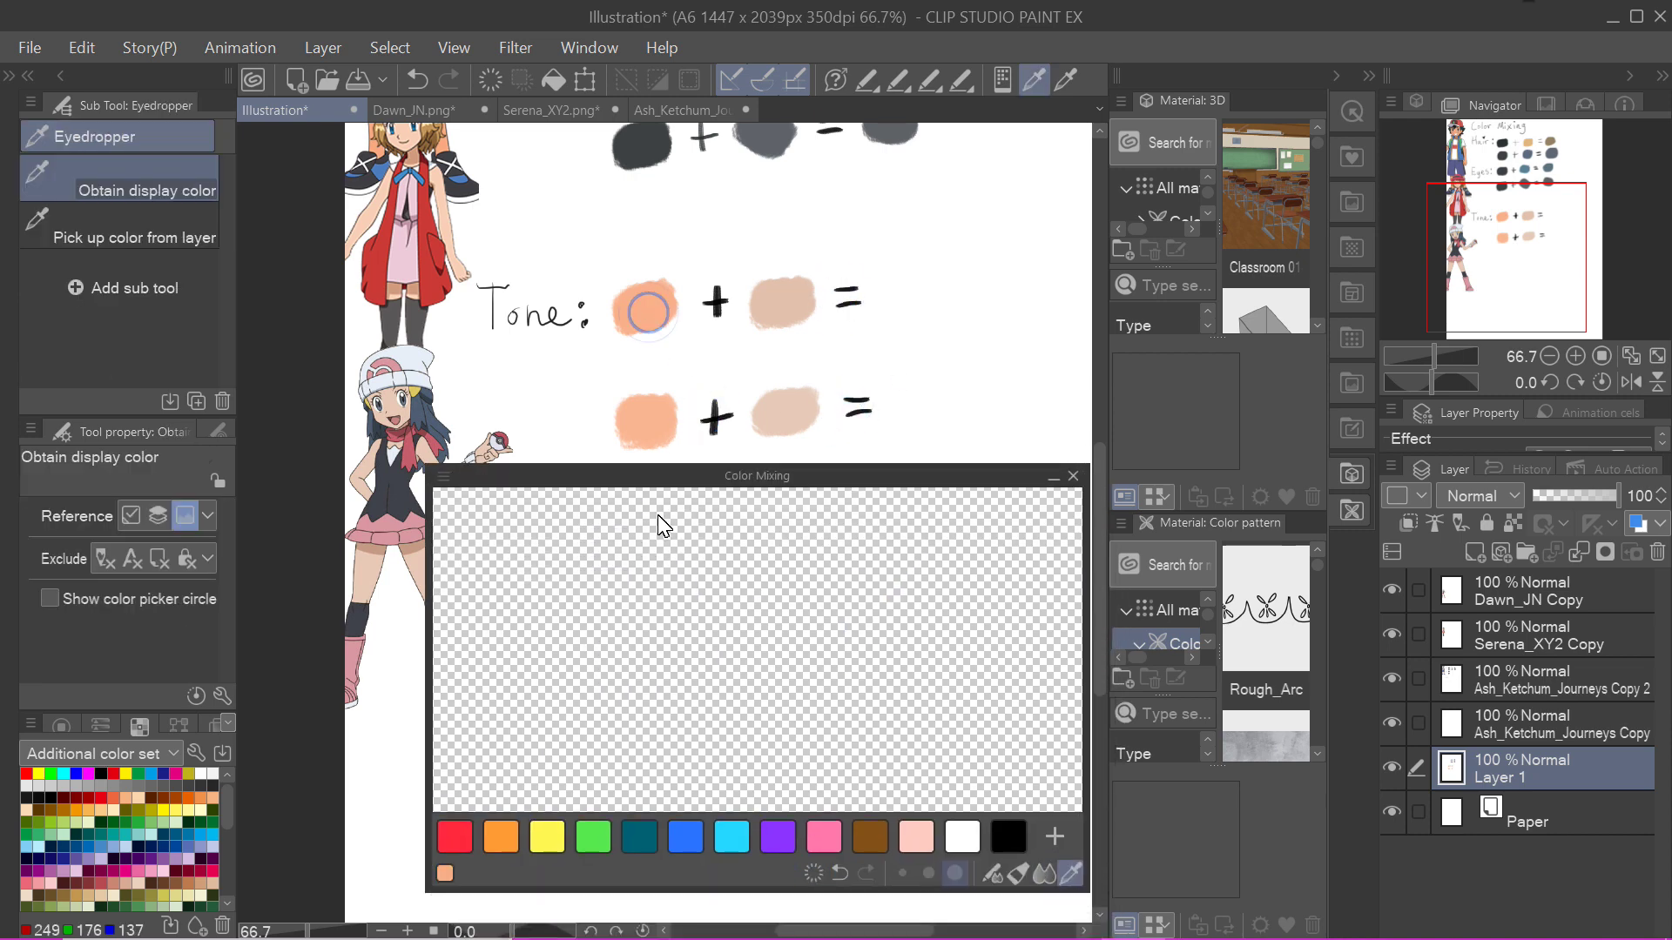
mouse_move(533, 610)
mouse_down()
mouse_move(613, 602)
mouse_move(662, 645)
mouse_up()
alt+click(780, 304)
alt+click(598, 644)
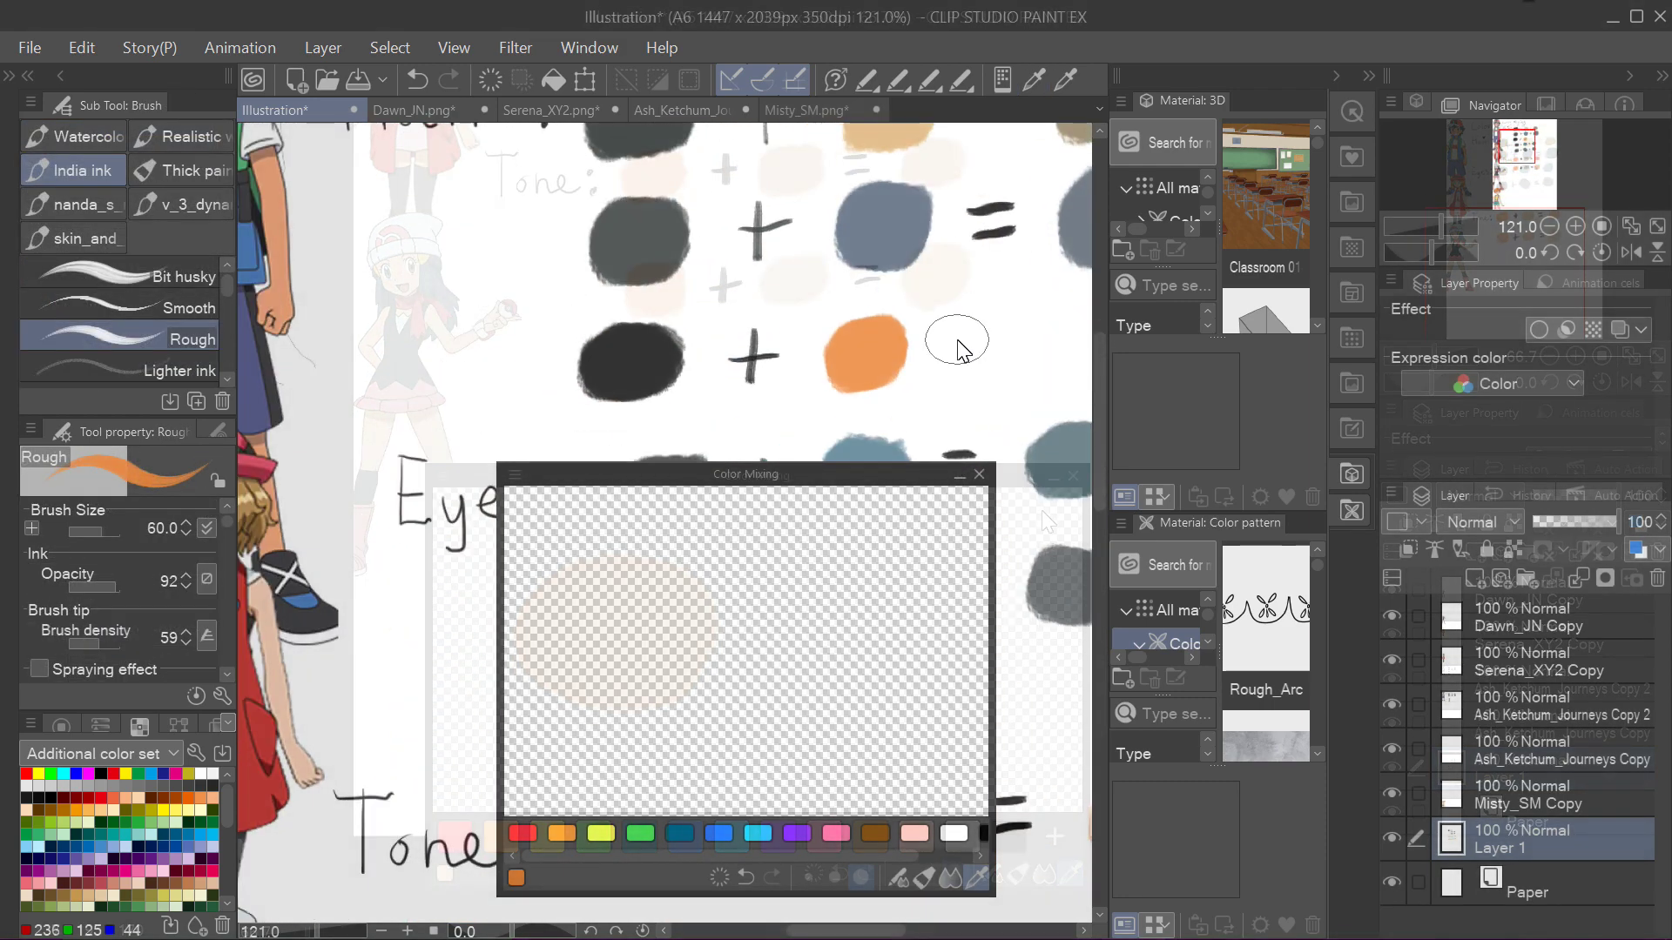
Paint the third Hair row's black (RGB 20, 20, 20) and orange into the Color Mixing palette and blend them.
key(b)
mouse_move(679, 609)
mouse_down()
mouse_move(609, 665)
mouse_move(729, 636)
mouse_move(611, 662)
mouse_move(829, 672)
mouse_up()
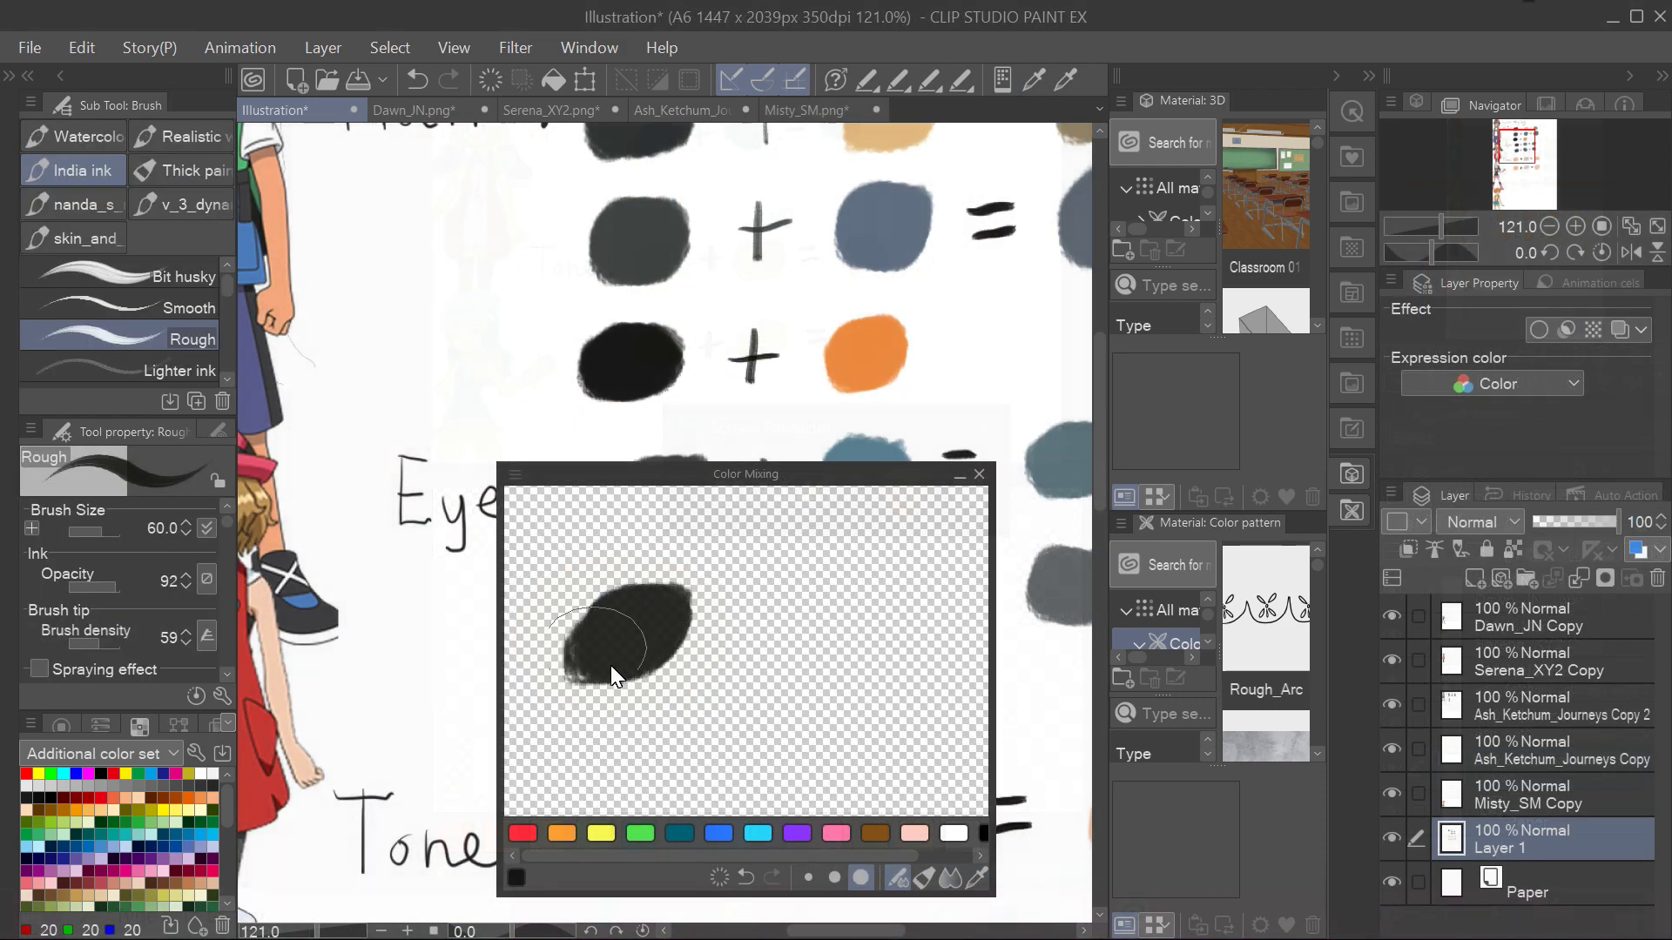
key(i)
click(875, 357)
key(b)
Paint the blended brown (RGB 151, 89, 44) as the third Hair row's result and draw a black equals sign before it.
click(978, 882)
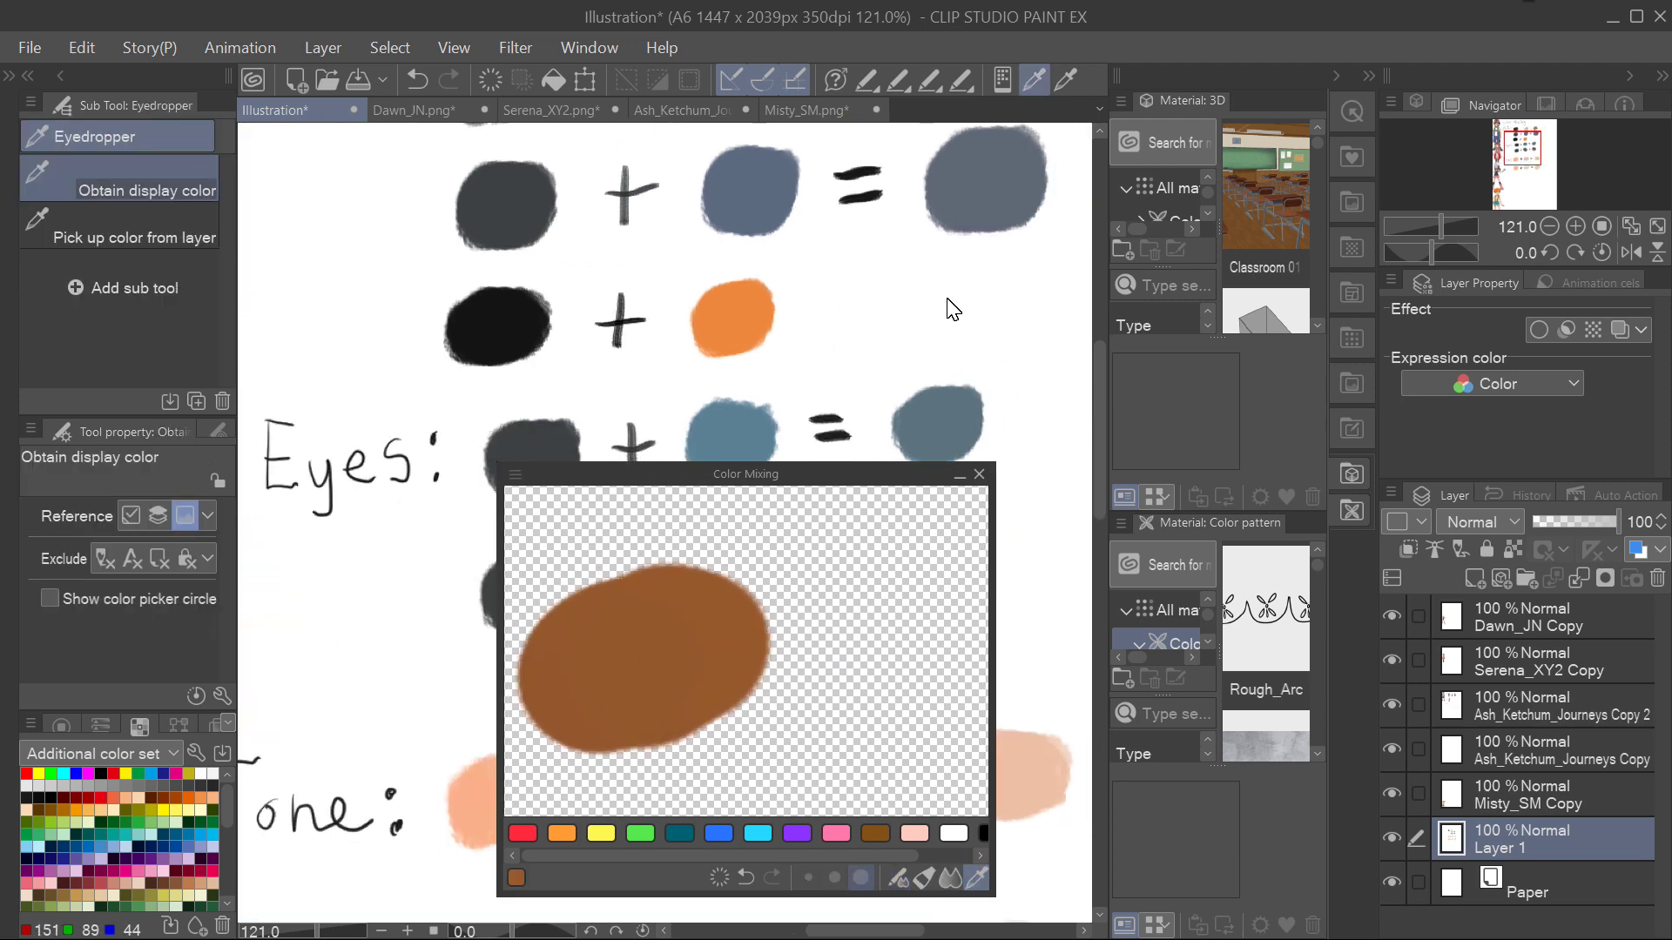
key(b)
drag(954, 306, 958, 336)
click(99, 775)
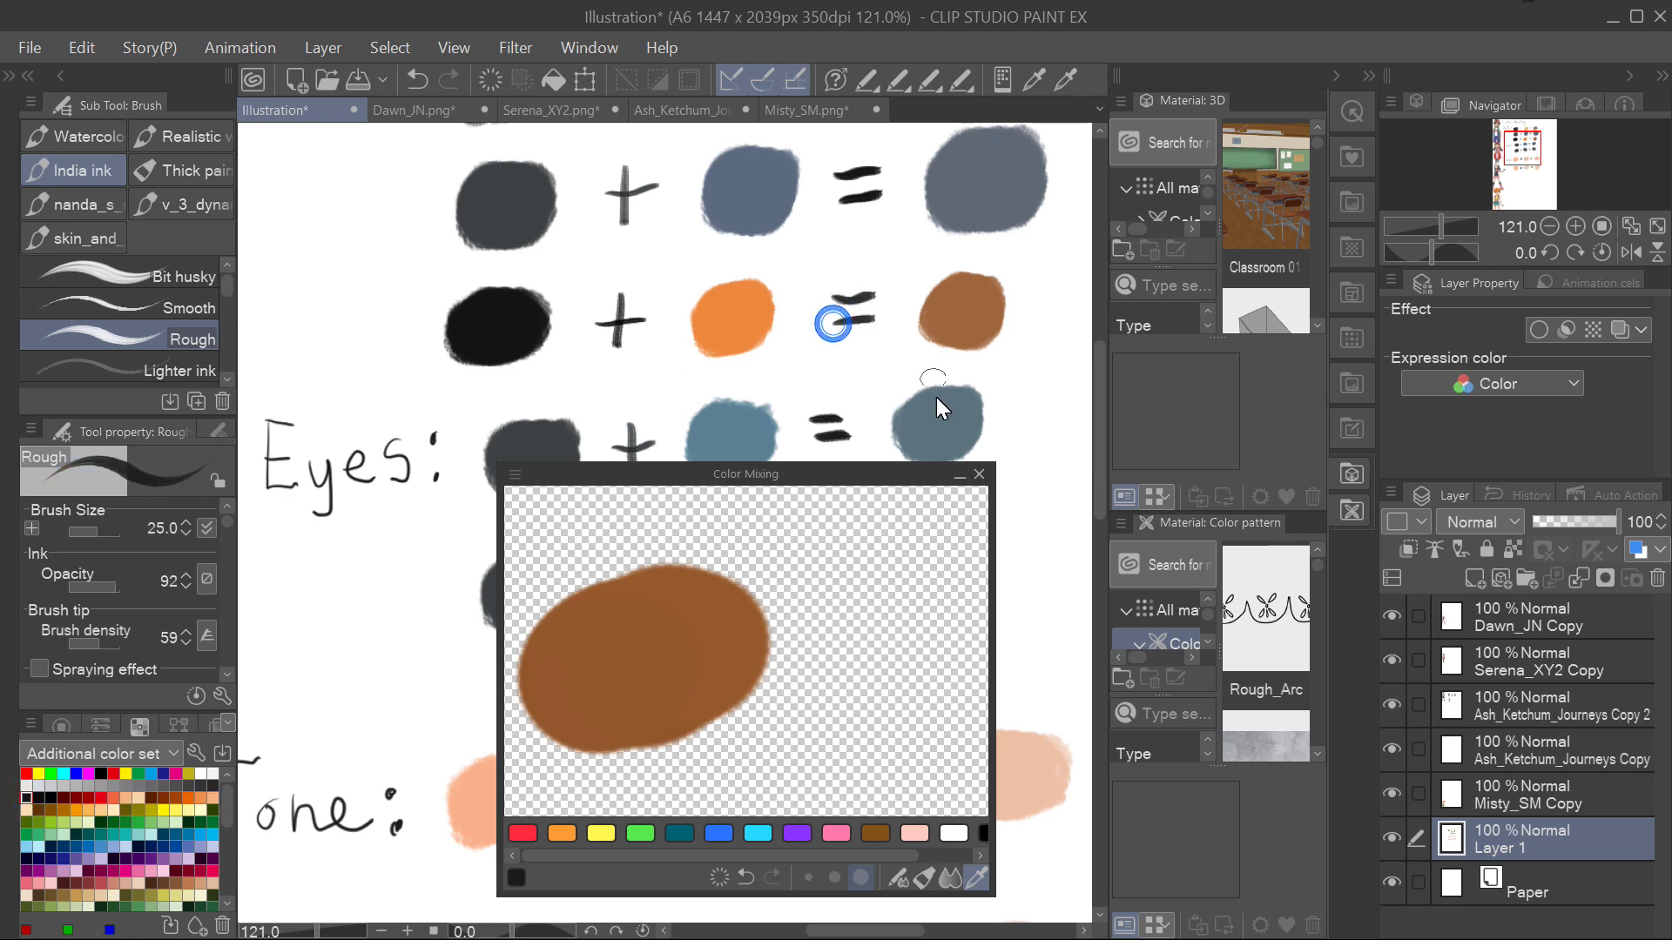
scroll(938, 408, up, 2)
scroll(992, 384, down, 3)
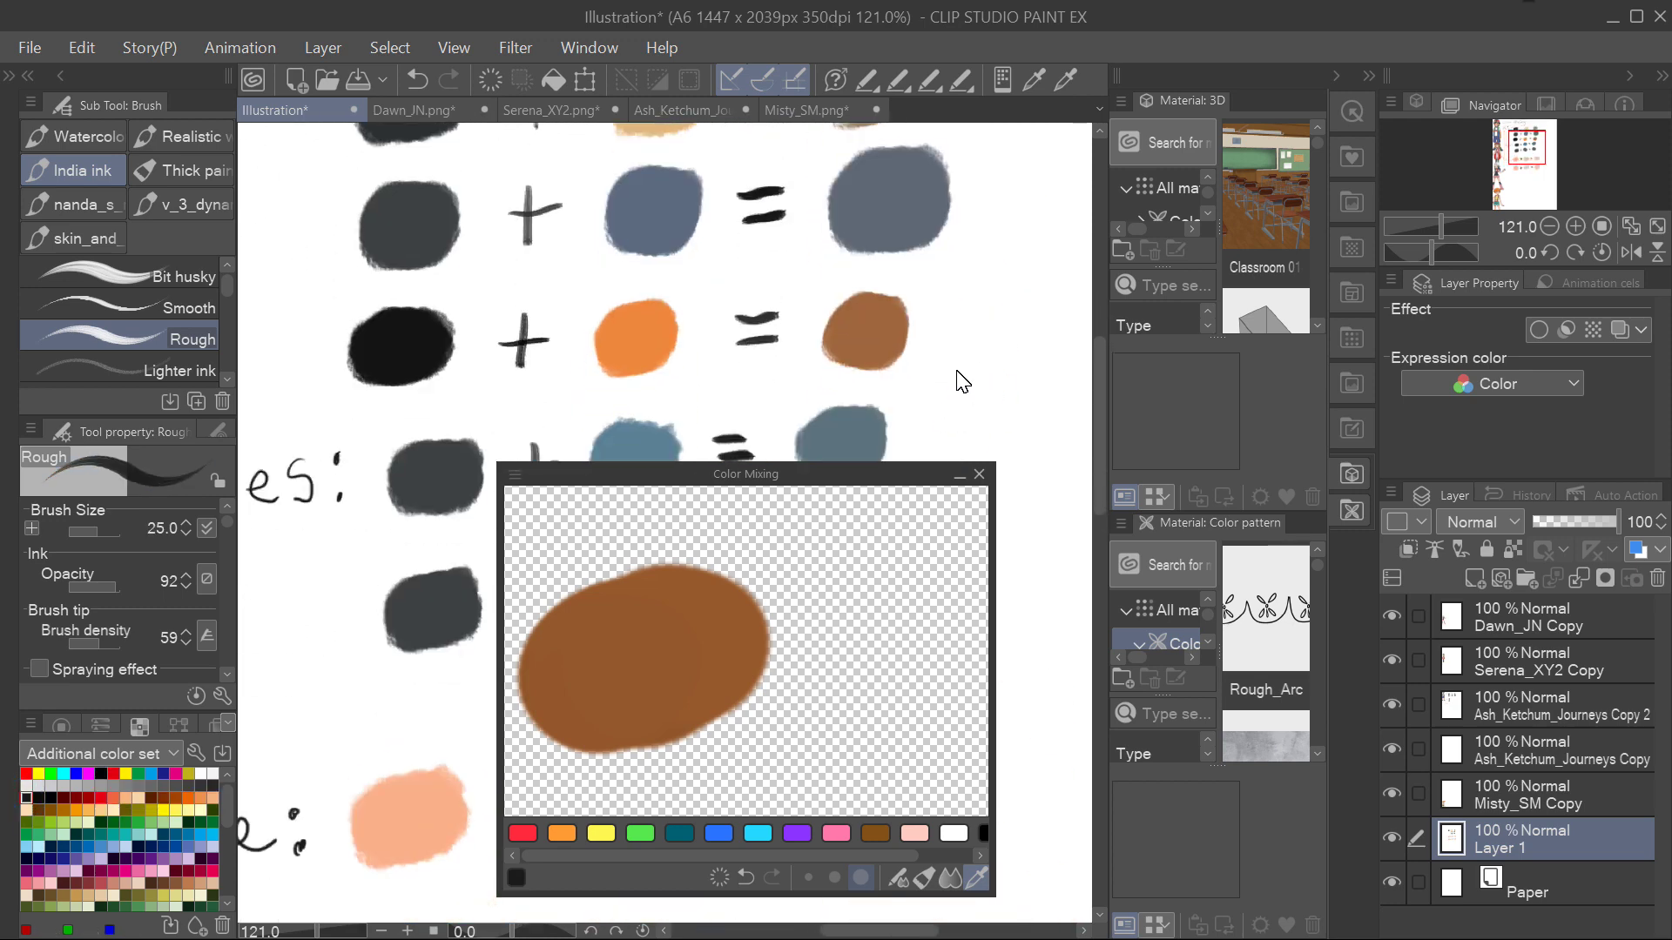
Paint a dark grey swatch and a plus sign as a third Eyes row, and clear the Color Mixing palette.
scroll(963, 373, down, 2)
scroll(963, 328, left, 5)
alt+click(786, 239)
key(b)
key(b)
key(b)
key(b)
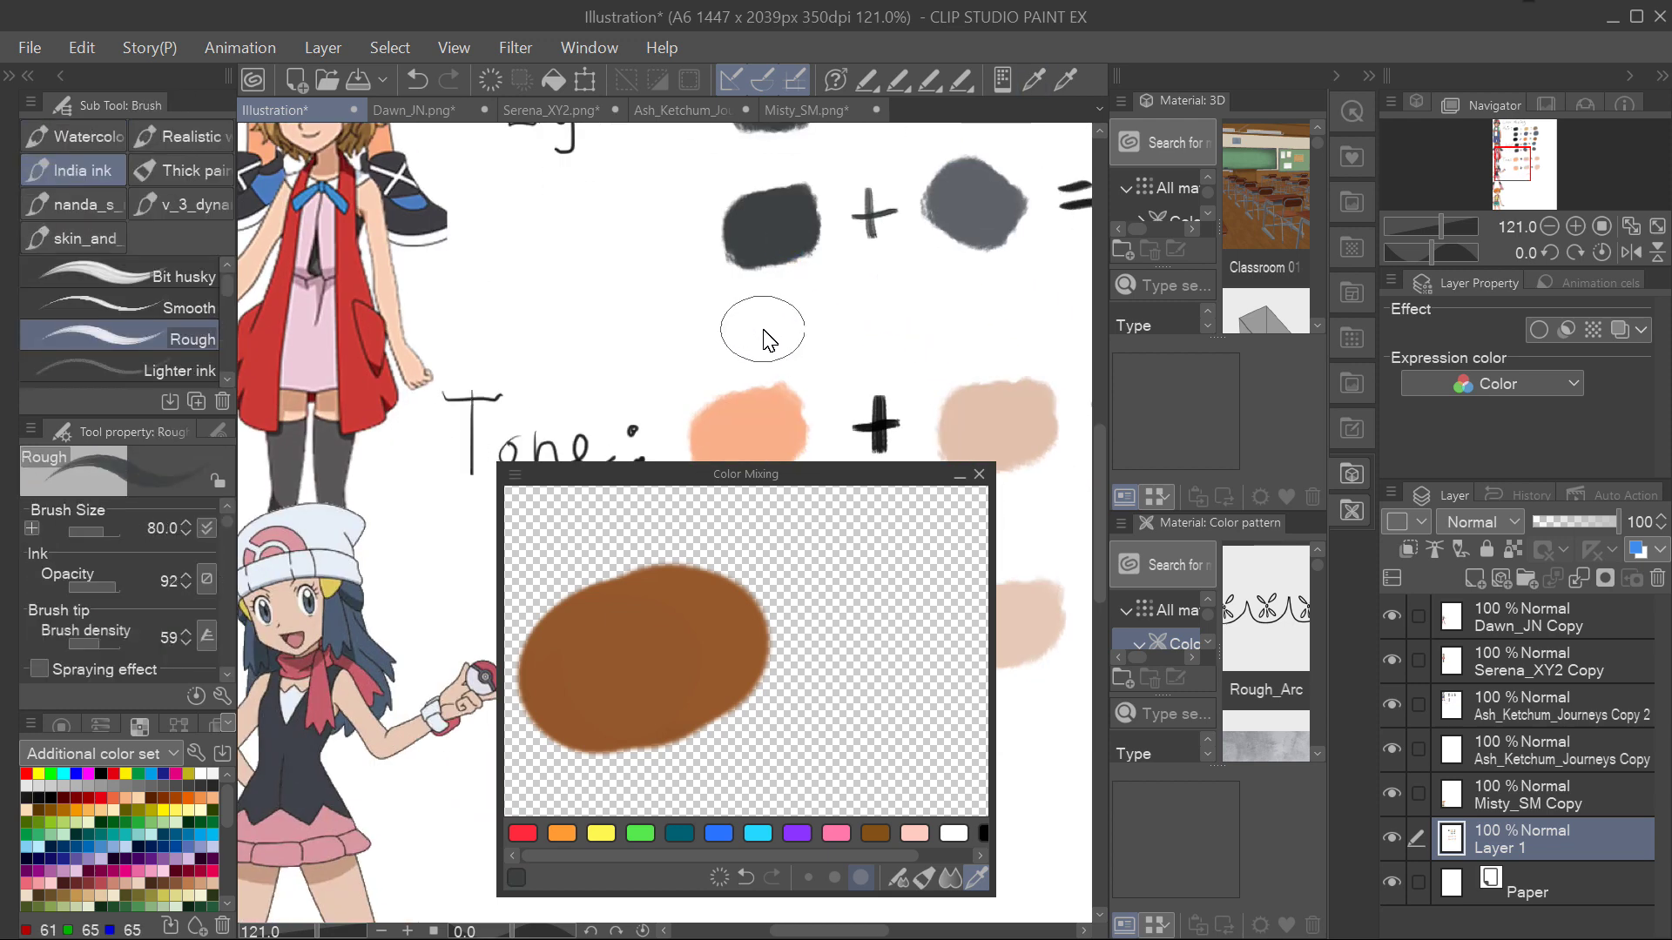
drag(765, 339, 757, 327)
key(Delete)
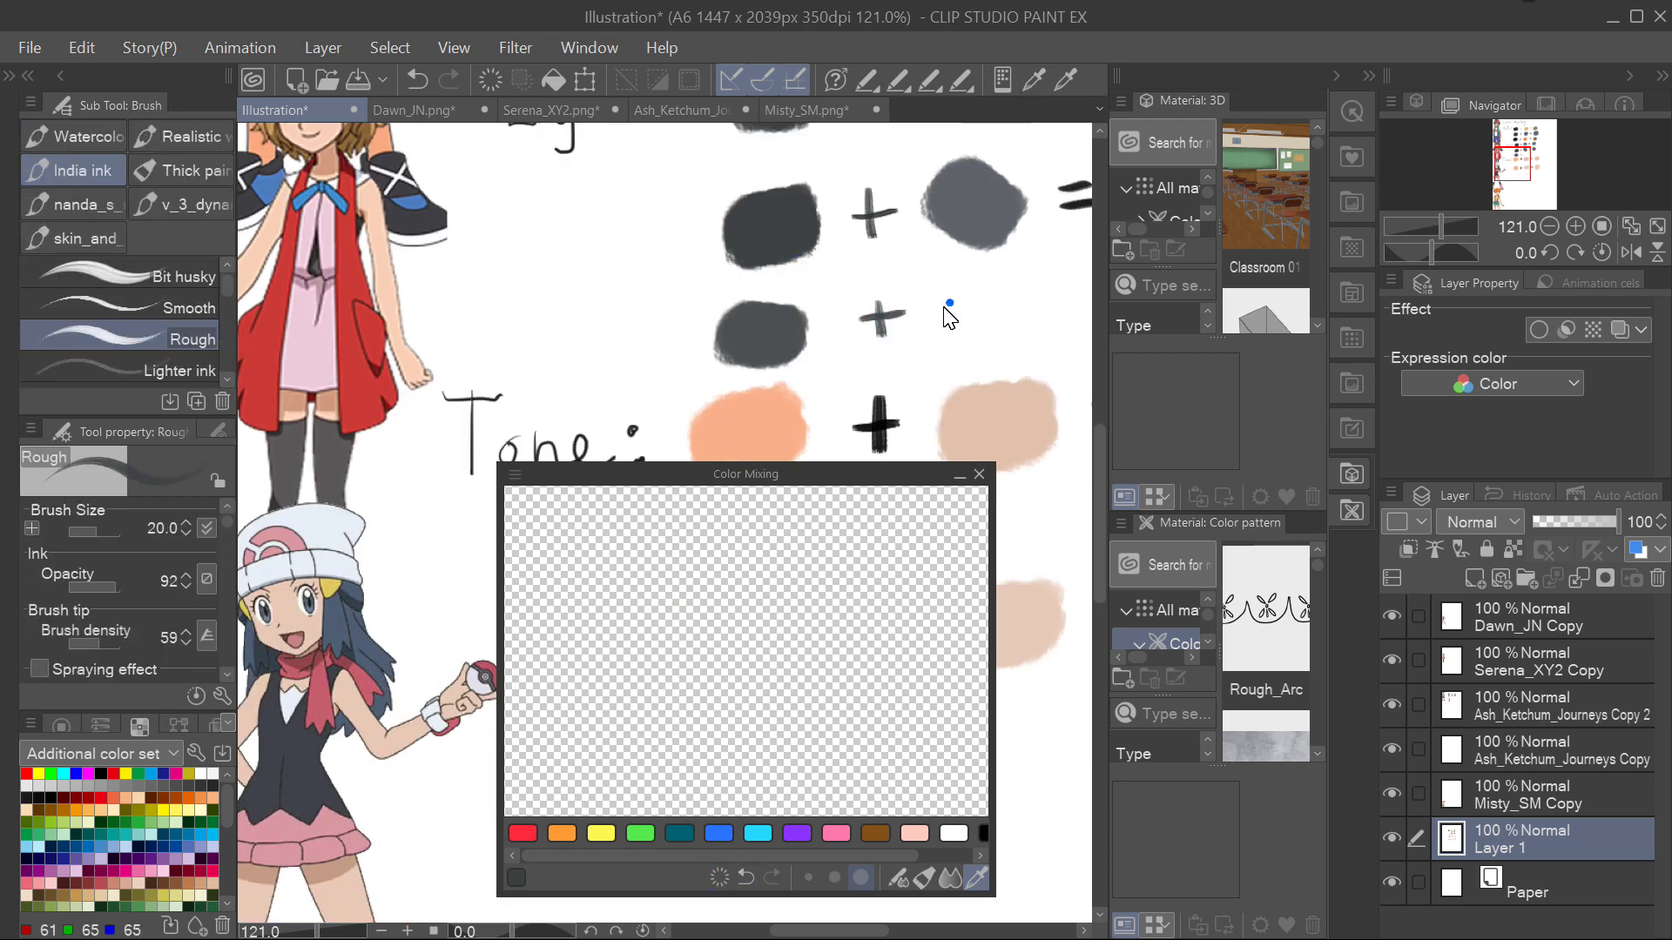
Darken the third Eyes row's swatch at brush size 70 with the dark grey sampled from the first Eyes row.
scroll(906, 357, up, 3)
scroll(766, 348, down, 2)
alt+click(743, 238)
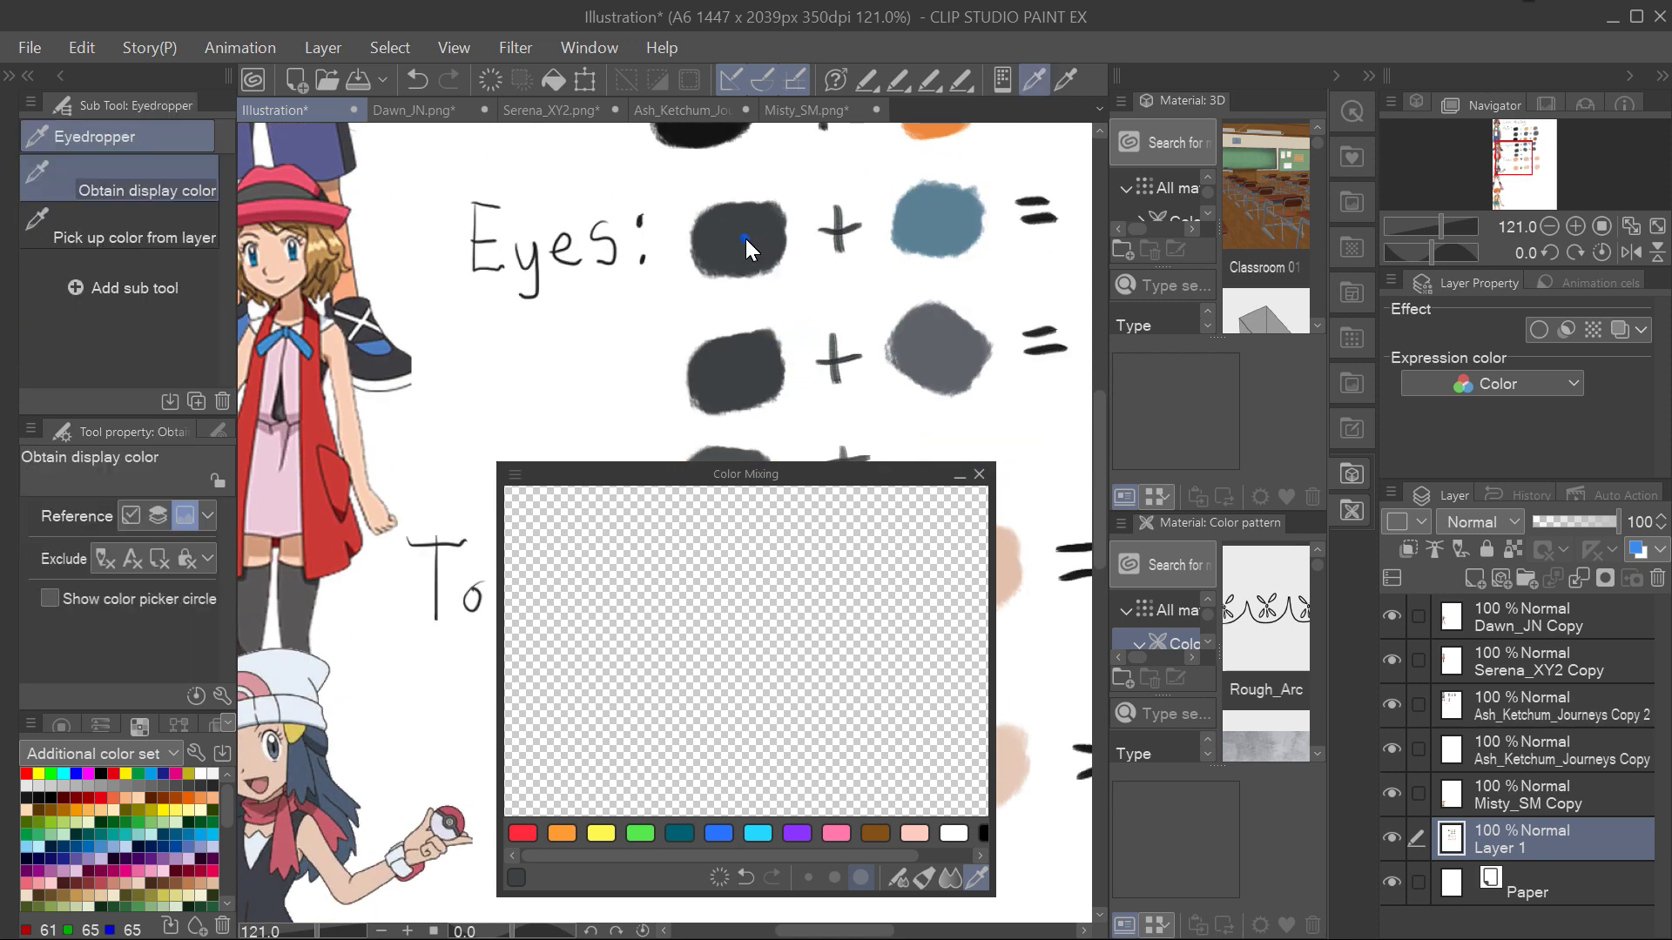
scroll(757, 392, down, 4)
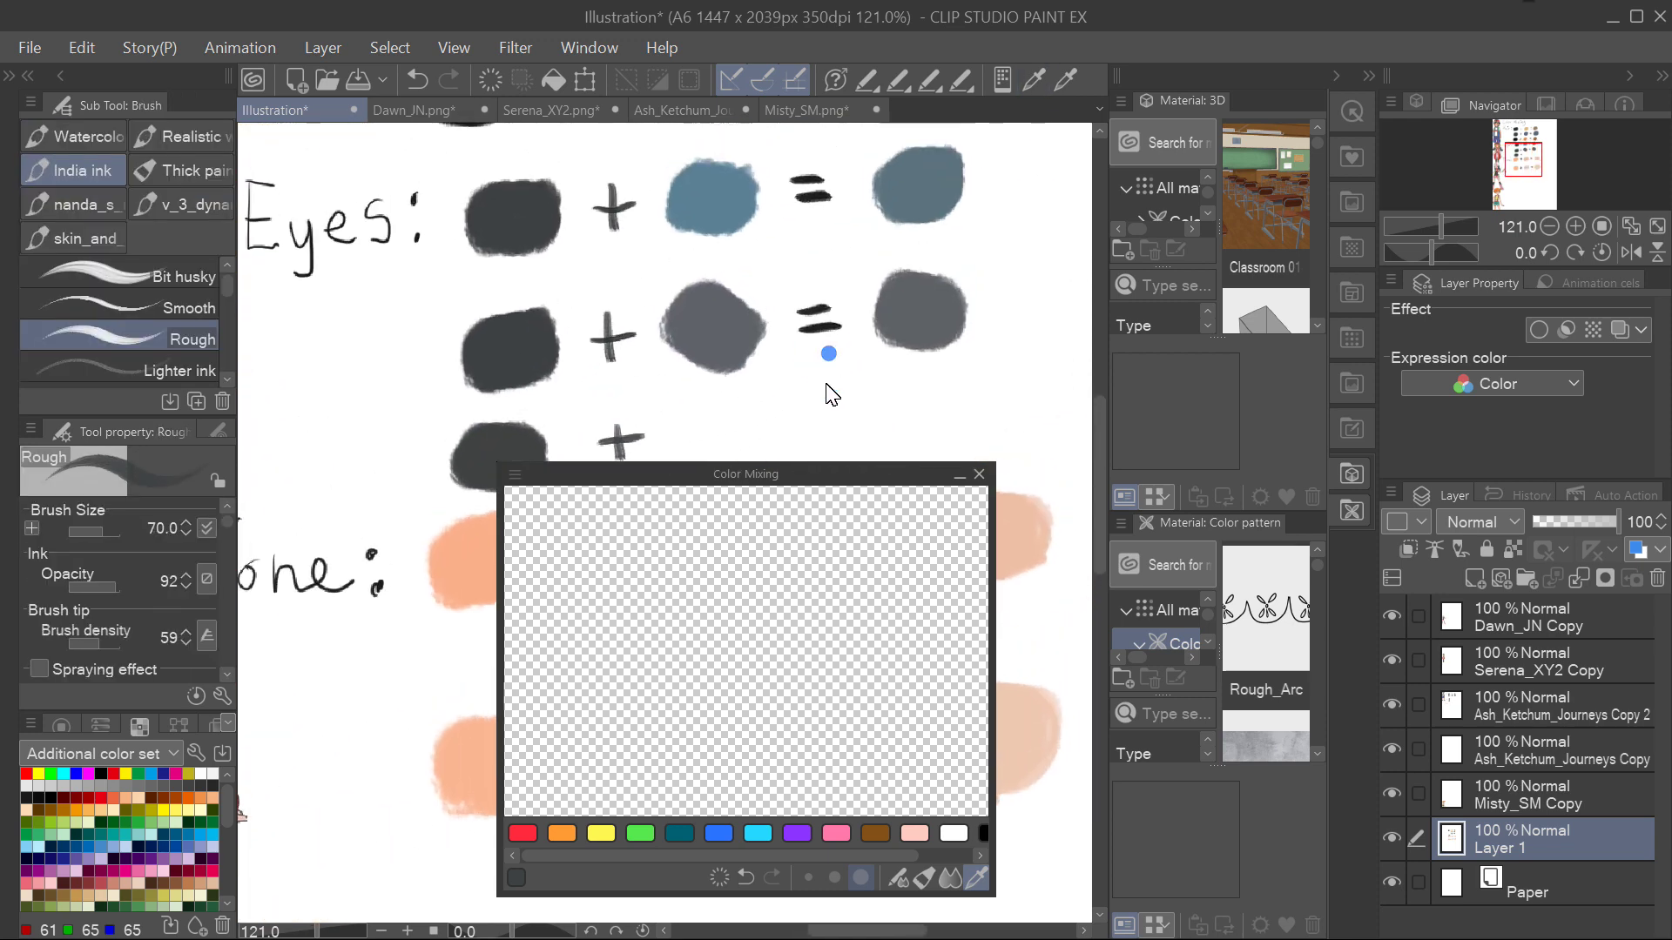
Try to sample the eye colour from Misty's eye.
scroll(964, 280, down, 12)
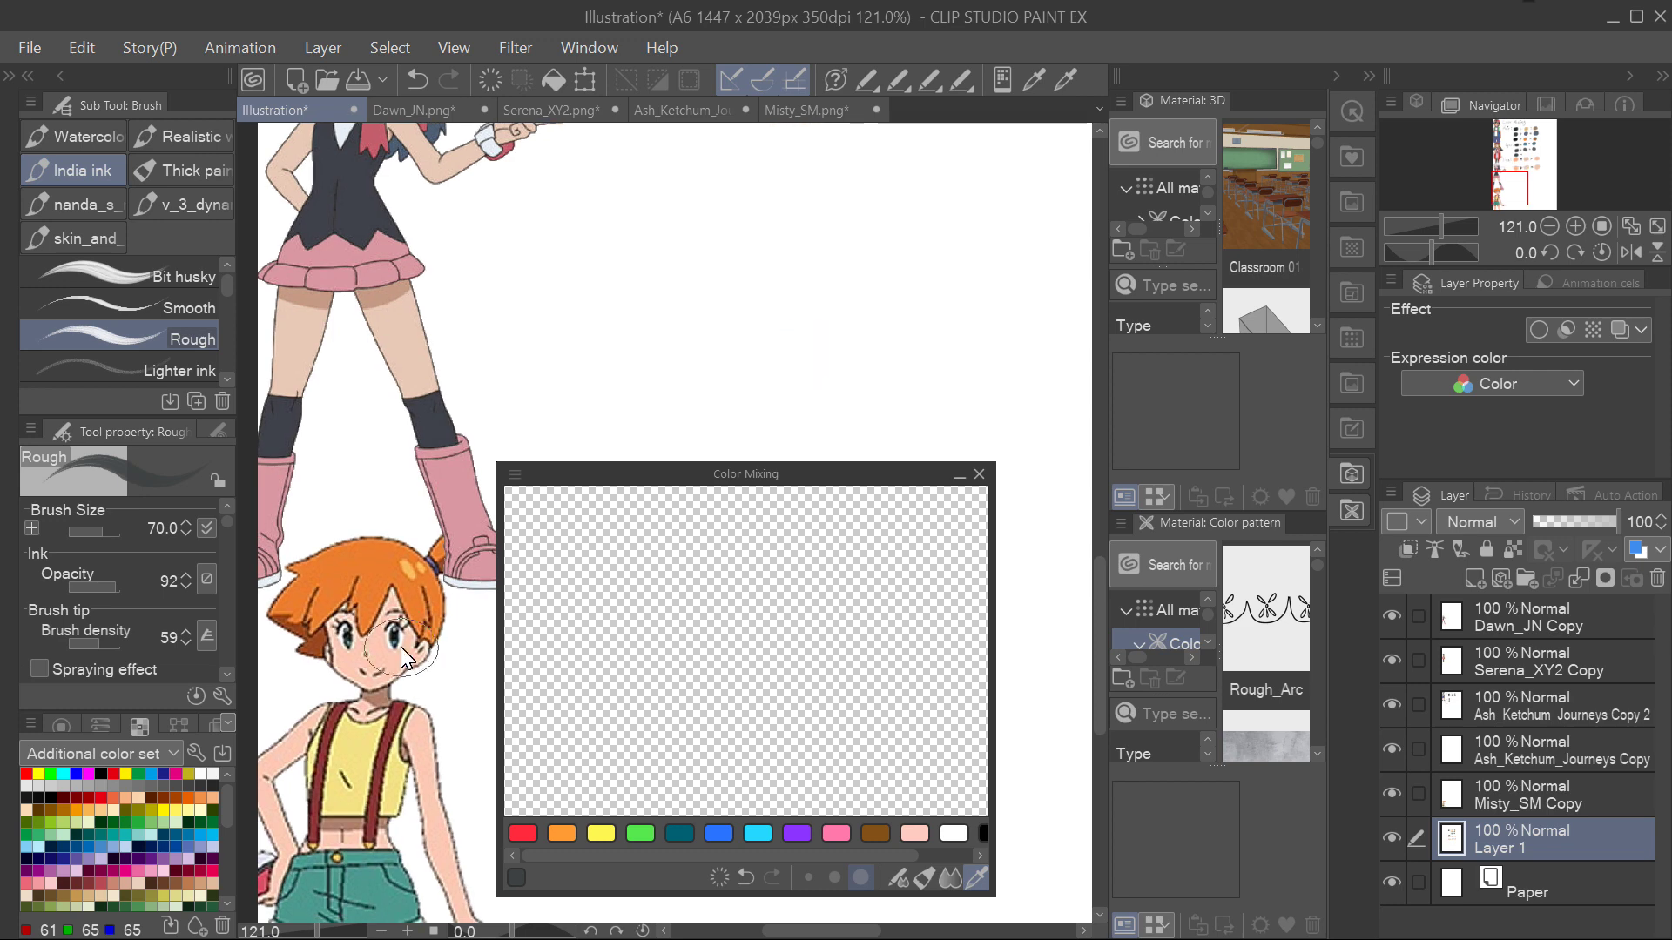
scroll(389, 662, up, 3)
key(i)
click(389, 660)
key(b)
scroll(859, 298, up, 10)
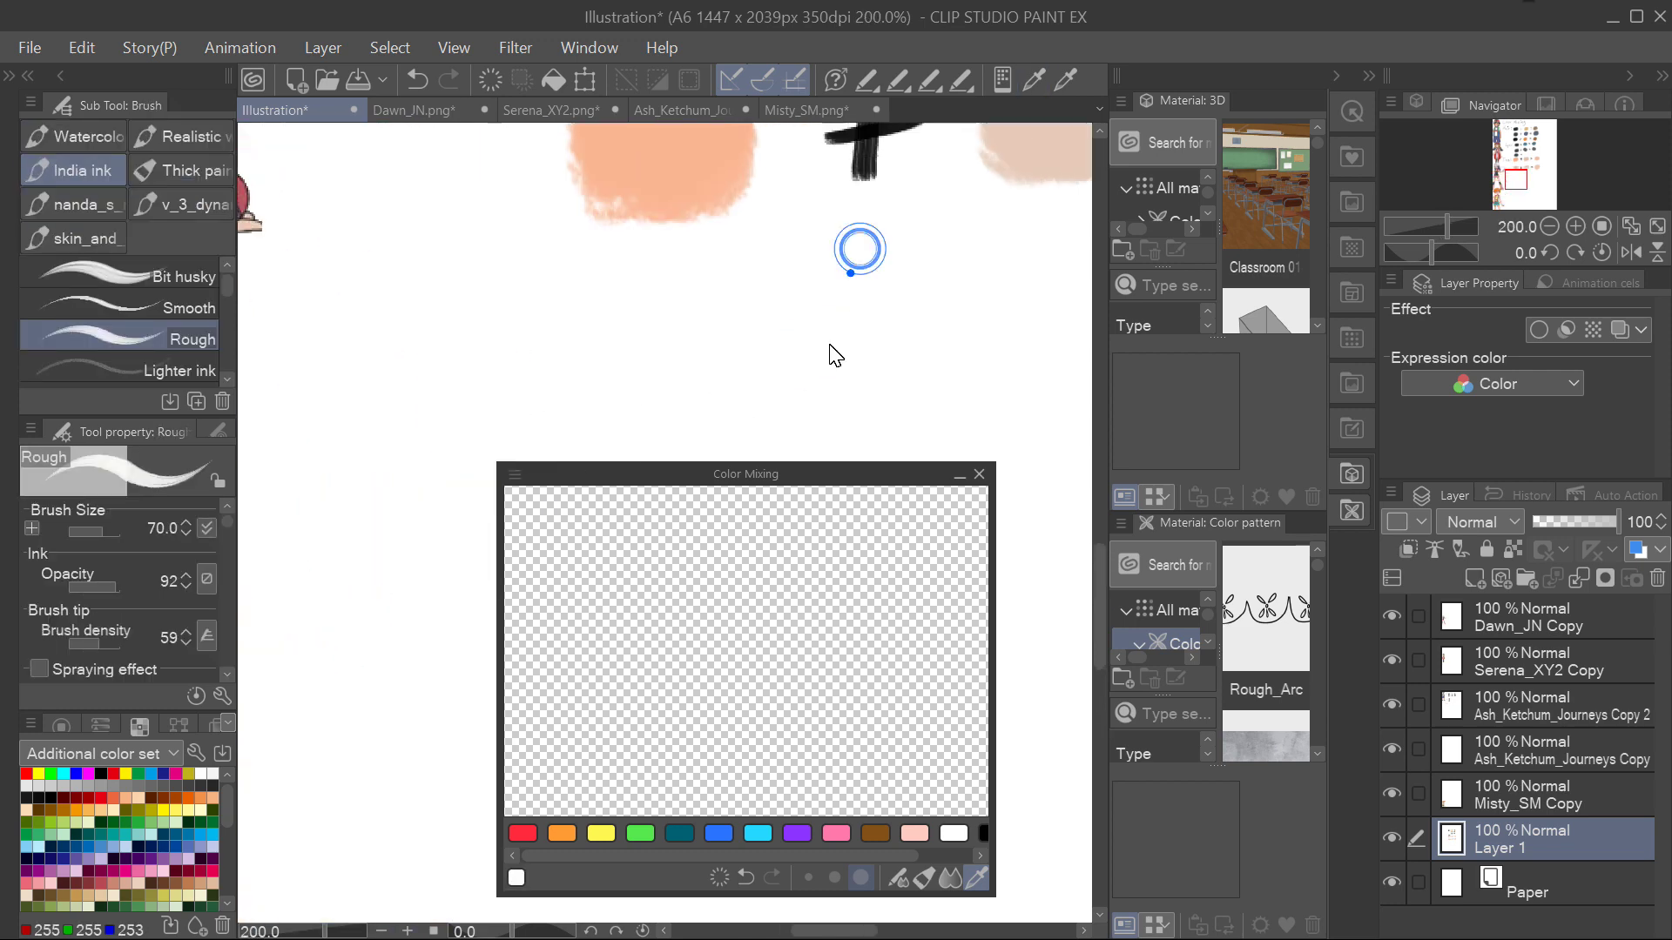
scroll(797, 277, down, 10)
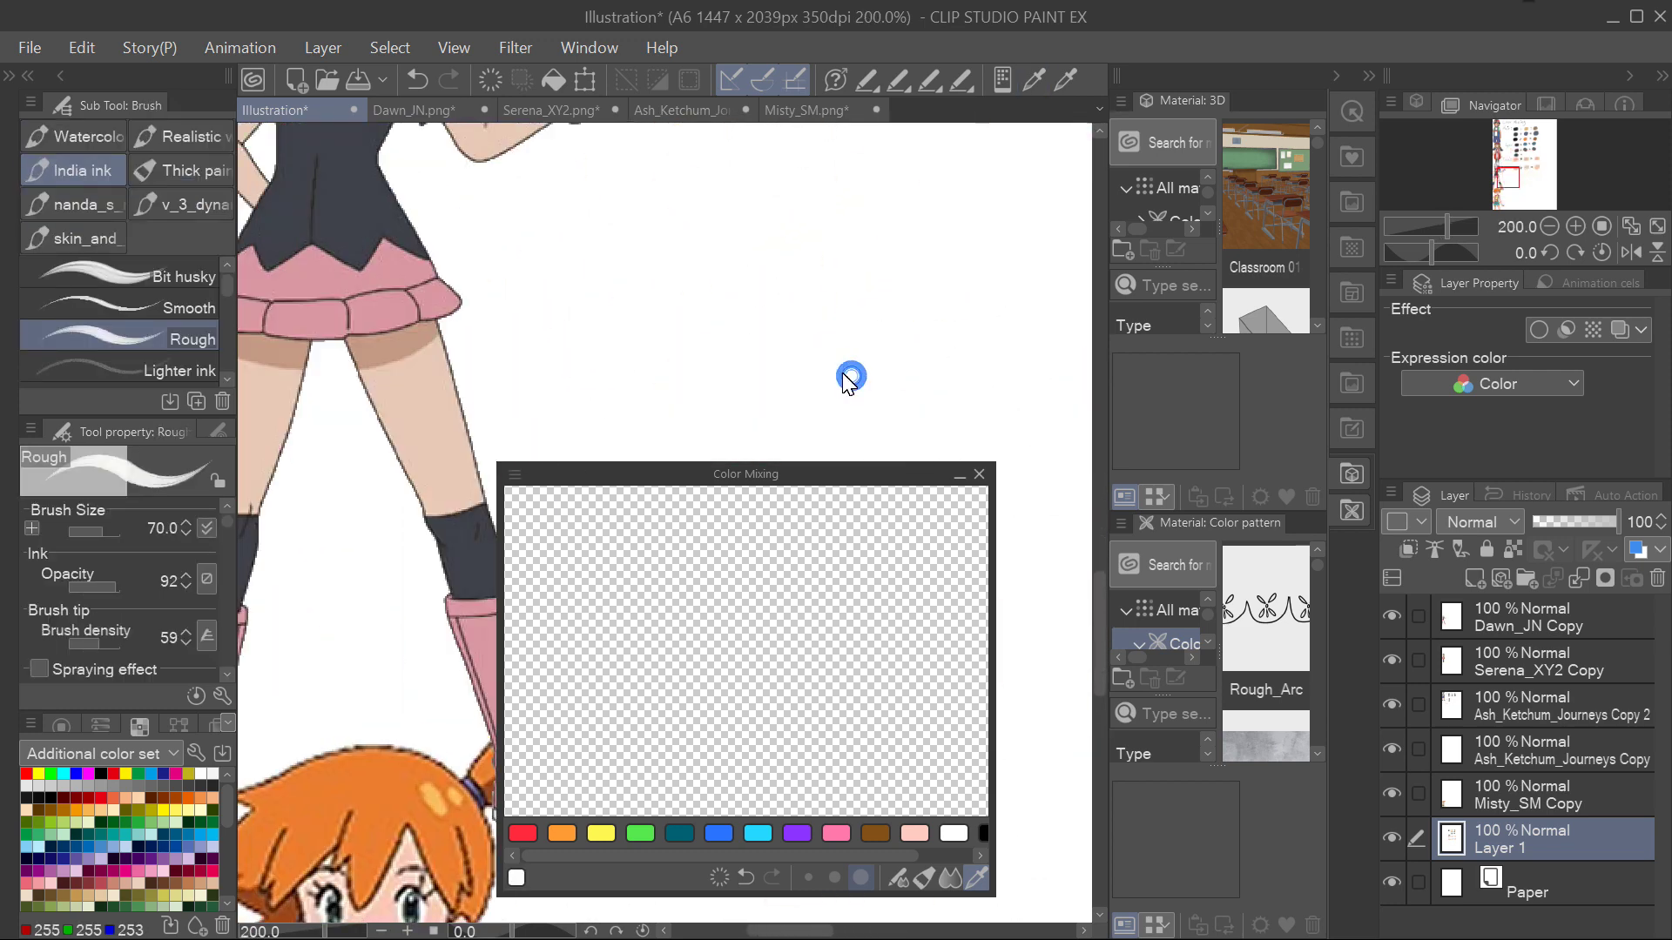
Try painting the third Eyes row's second swatch with the teal grey sampled from Misty's eye.
key(i)
click(407, 717)
key(b)
key(i)
key(b)
key(i)
click(410, 713)
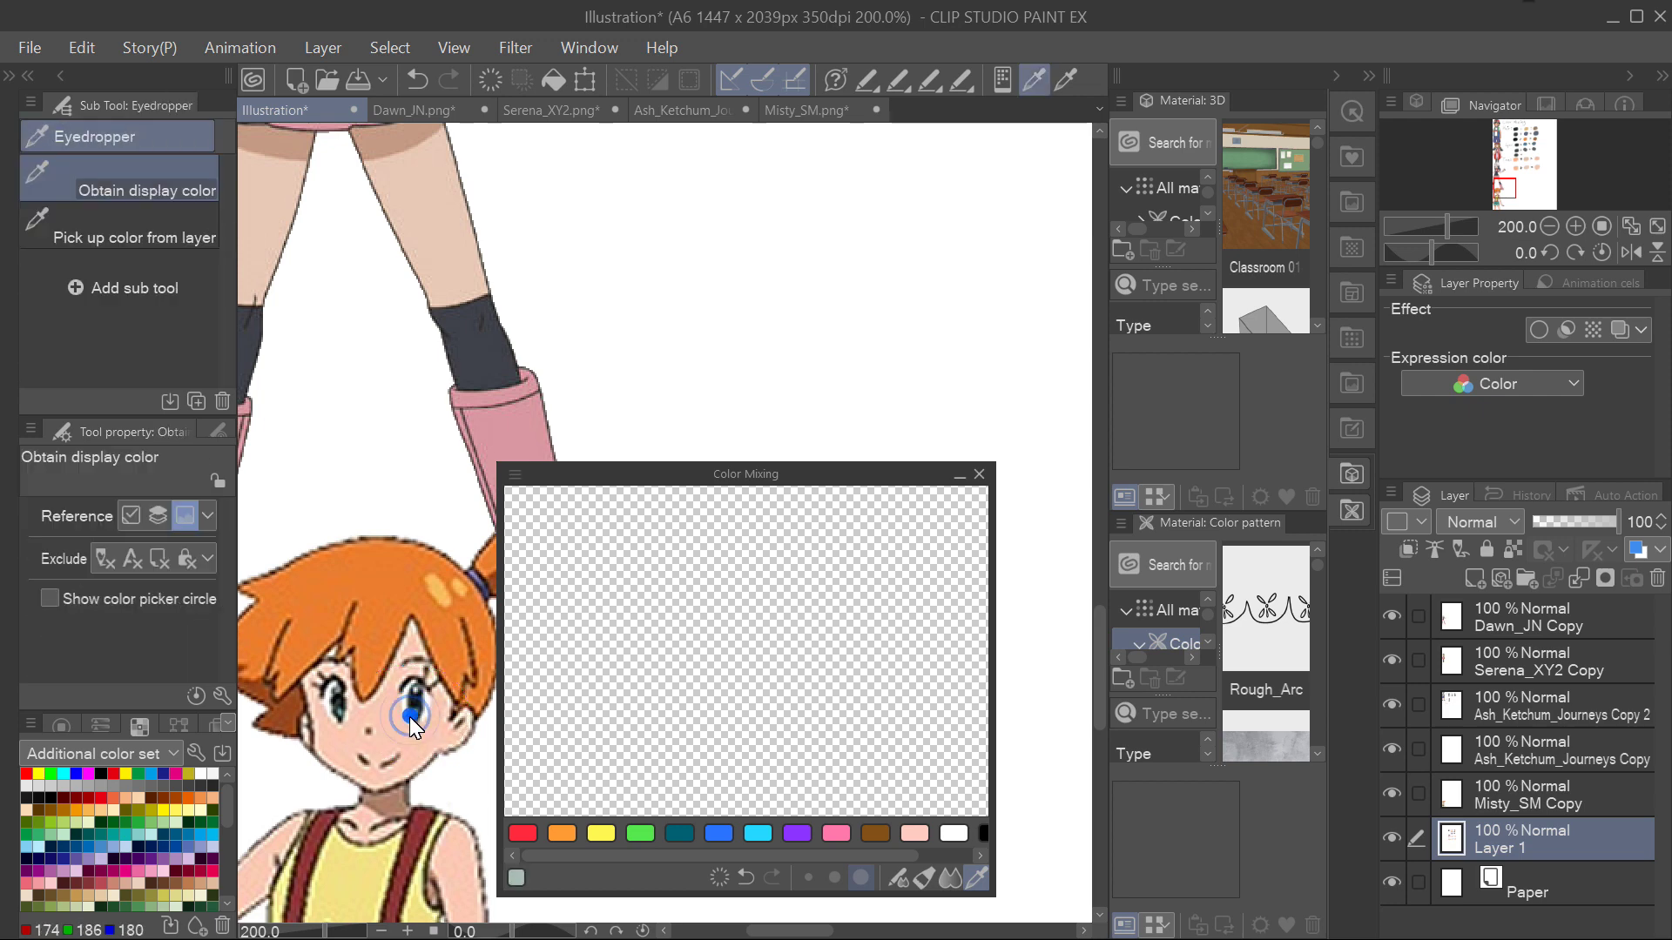
drag(236, 677, 249, 674)
drag(420, 714, 420, 716)
scroll(932, 294, up, 5)
key(b)
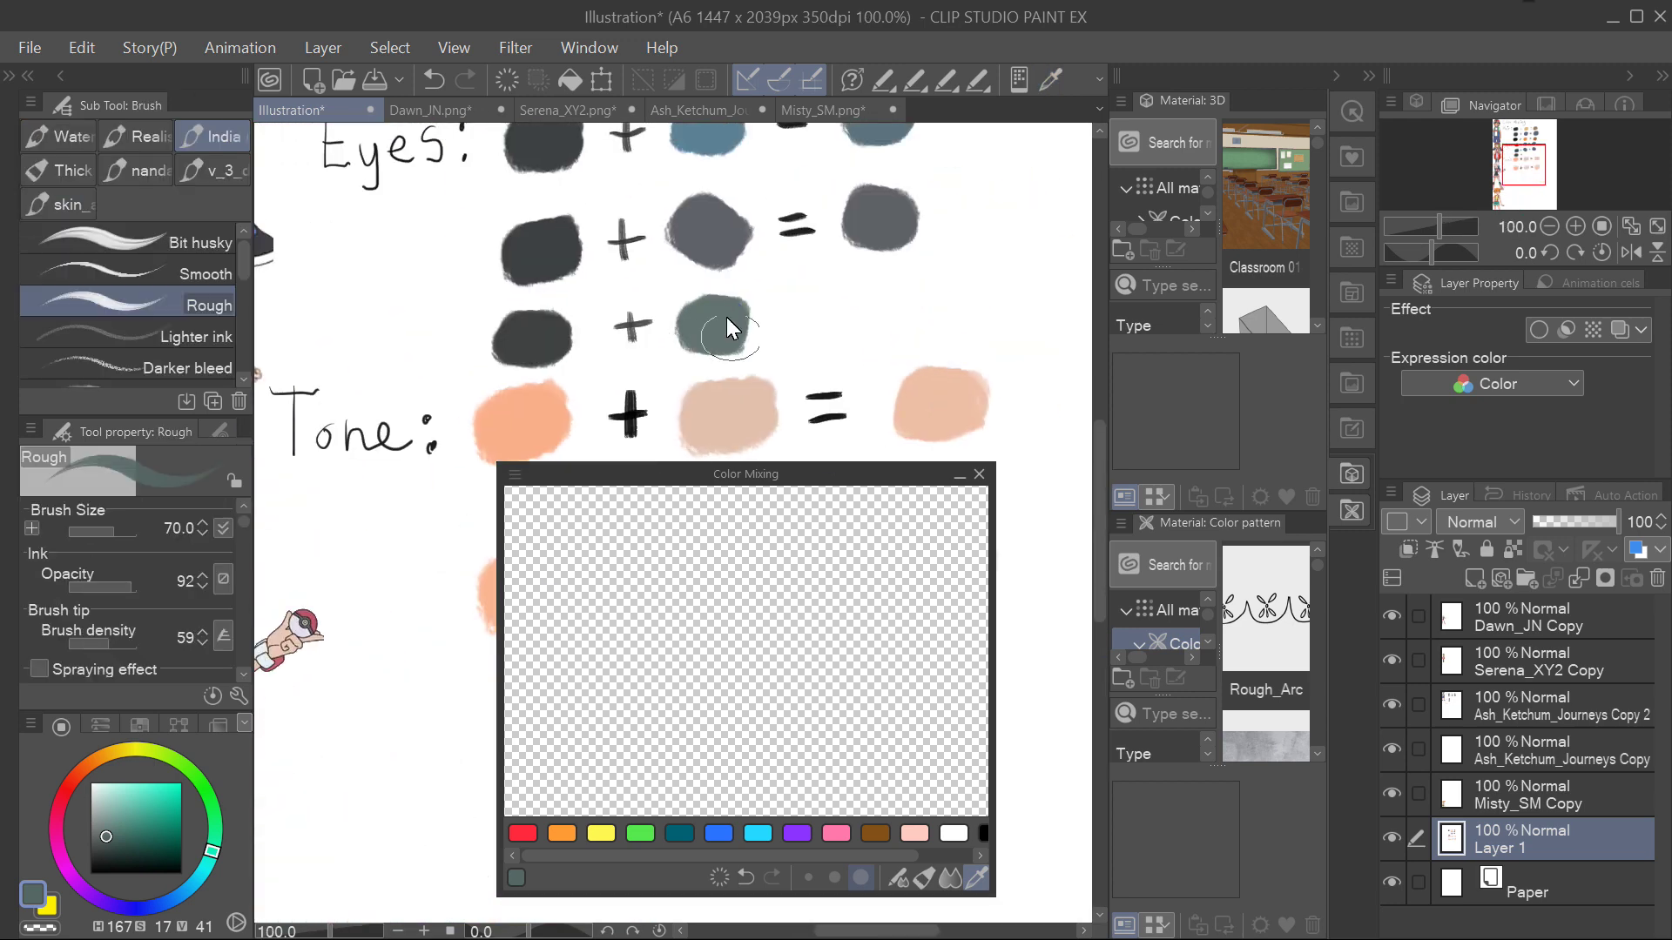
drag(860, 349, 710, 334)
Sample the darker green of Misty's eye and paint it as the third Eyes row's second swatch.
drag(962, 383, 944, 627)
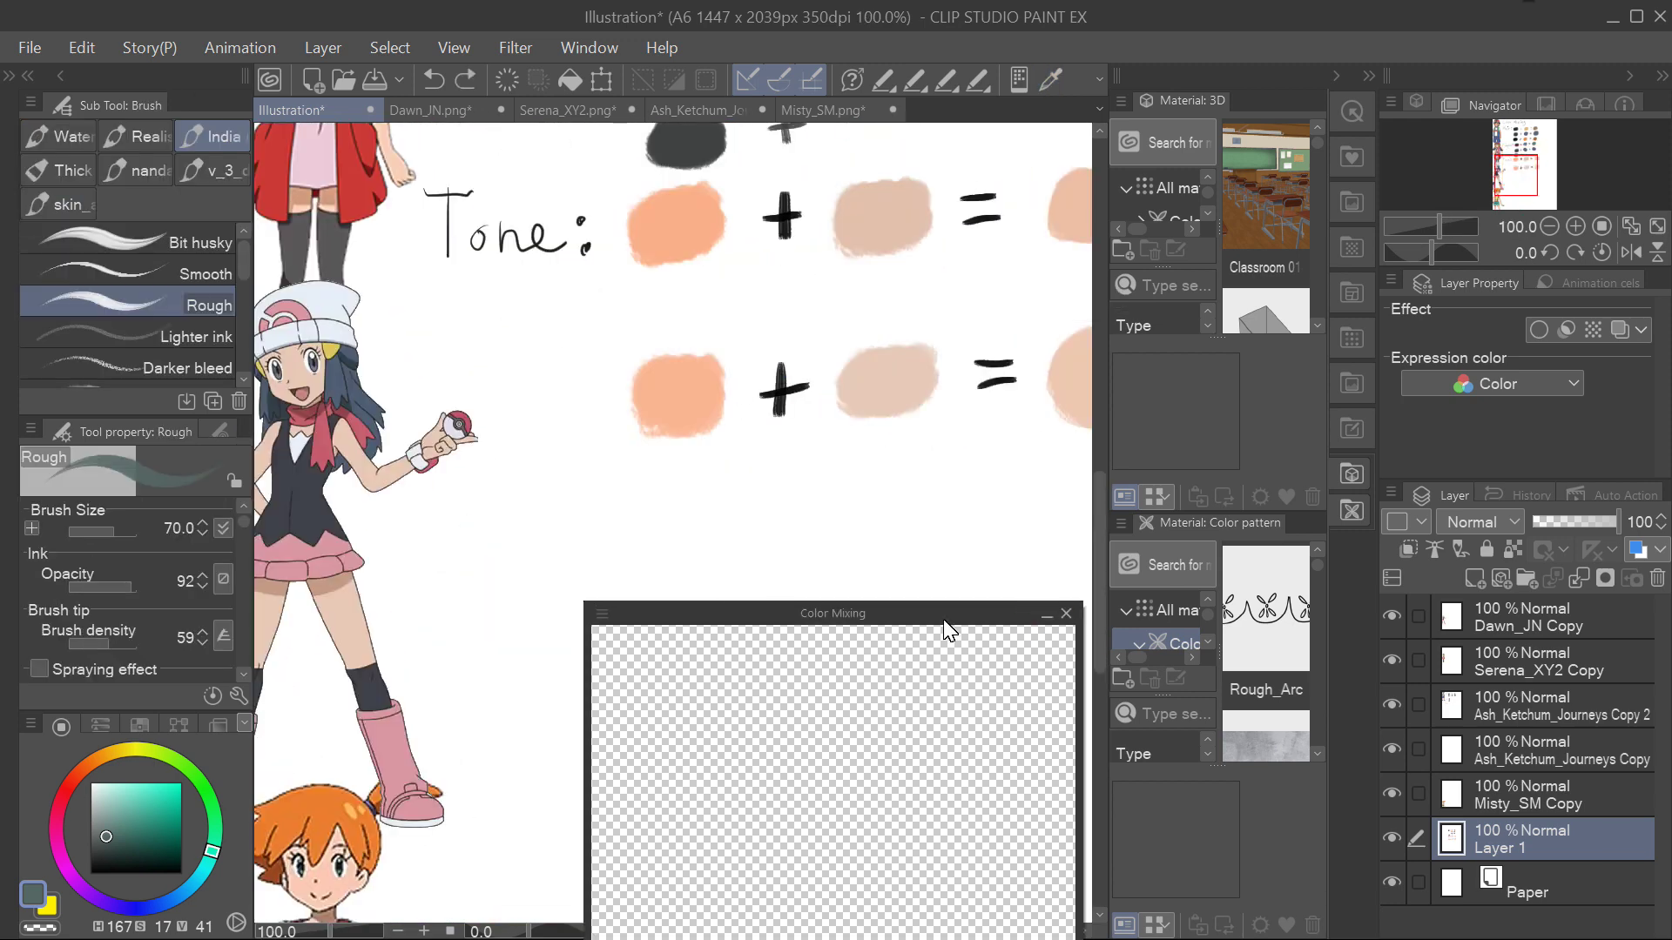
scroll(539, 591, up, 6)
key(i)
click(353, 620)
drag(354, 613, 349, 621)
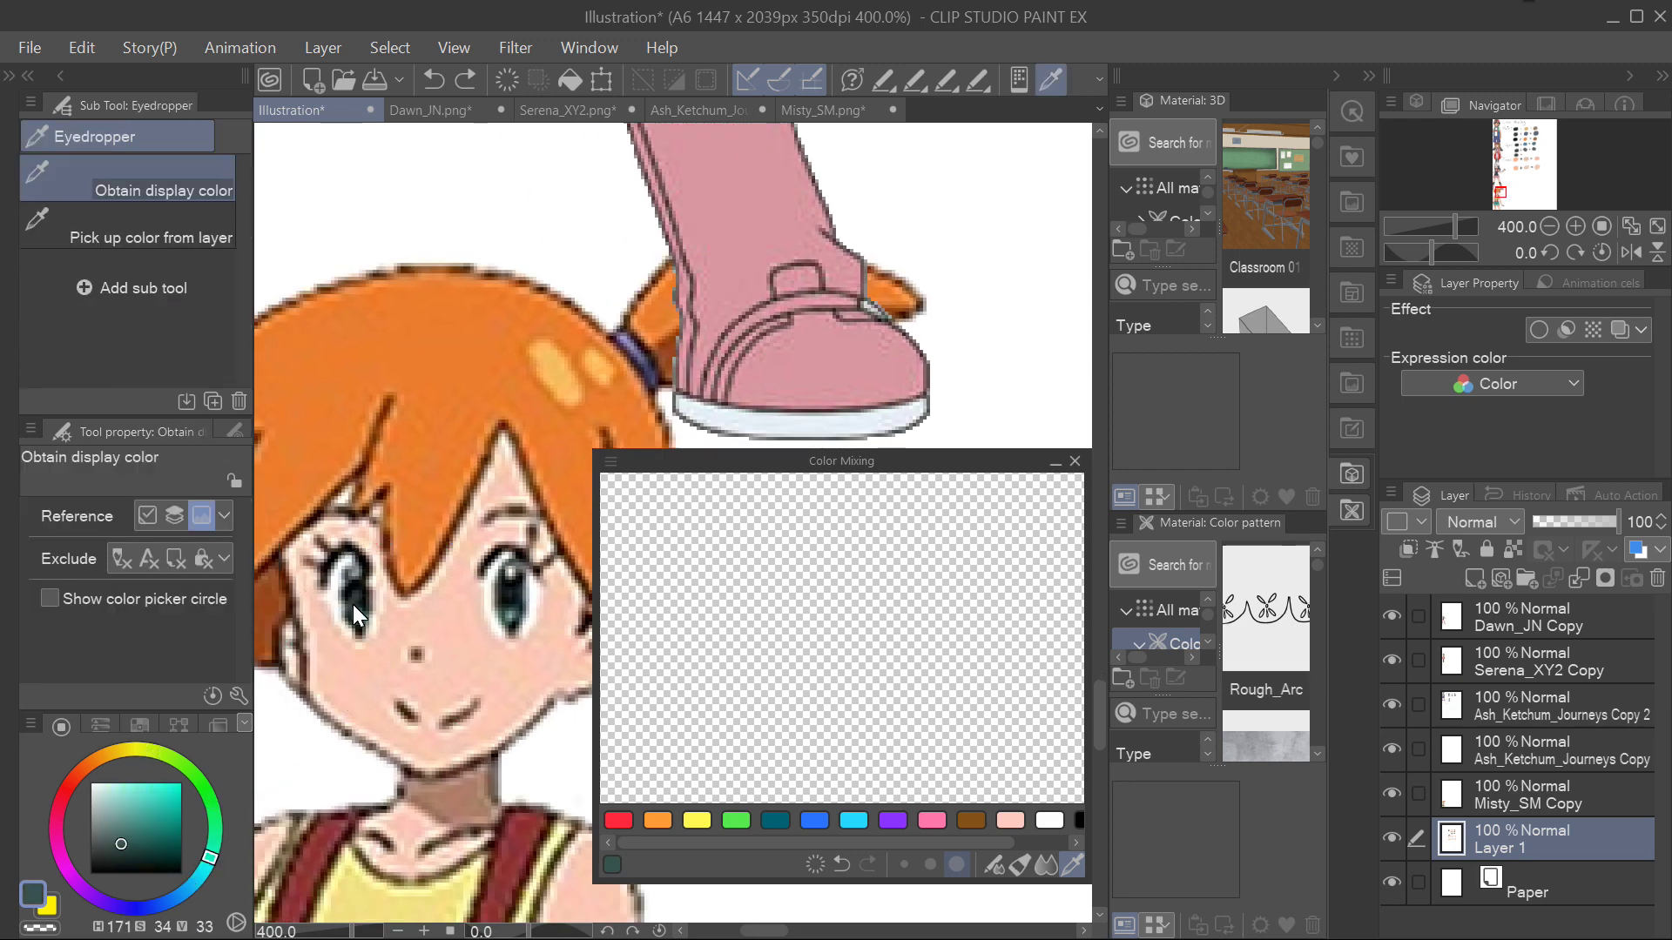
key(b)
scroll(739, 421, down, 6)
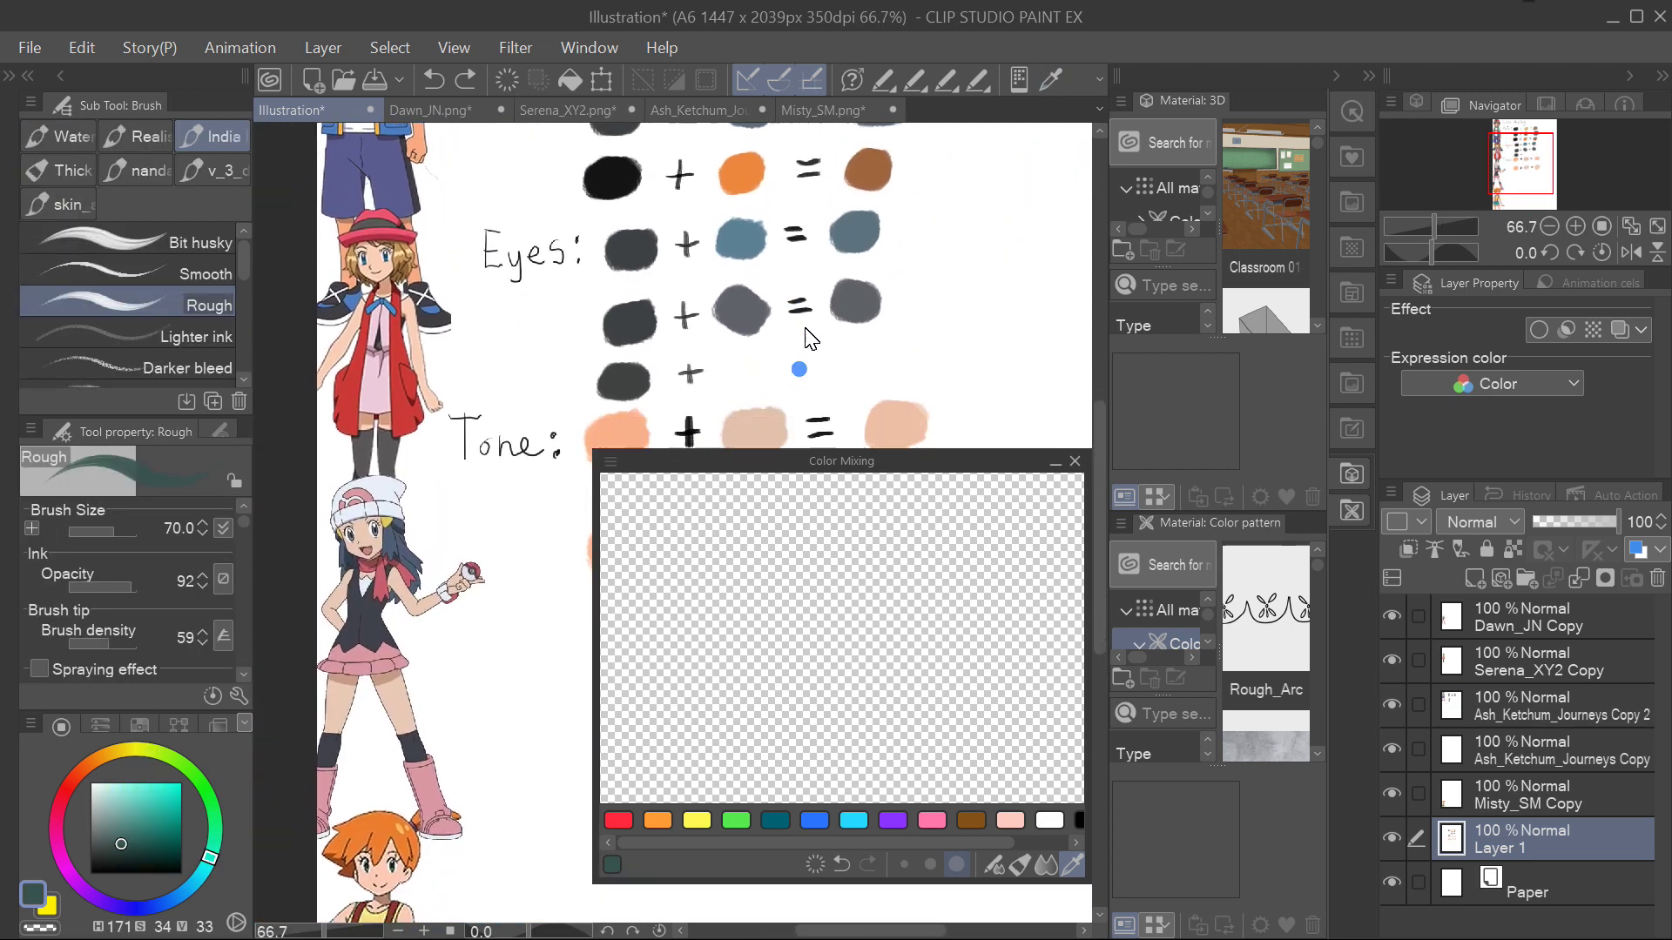
click(762, 378)
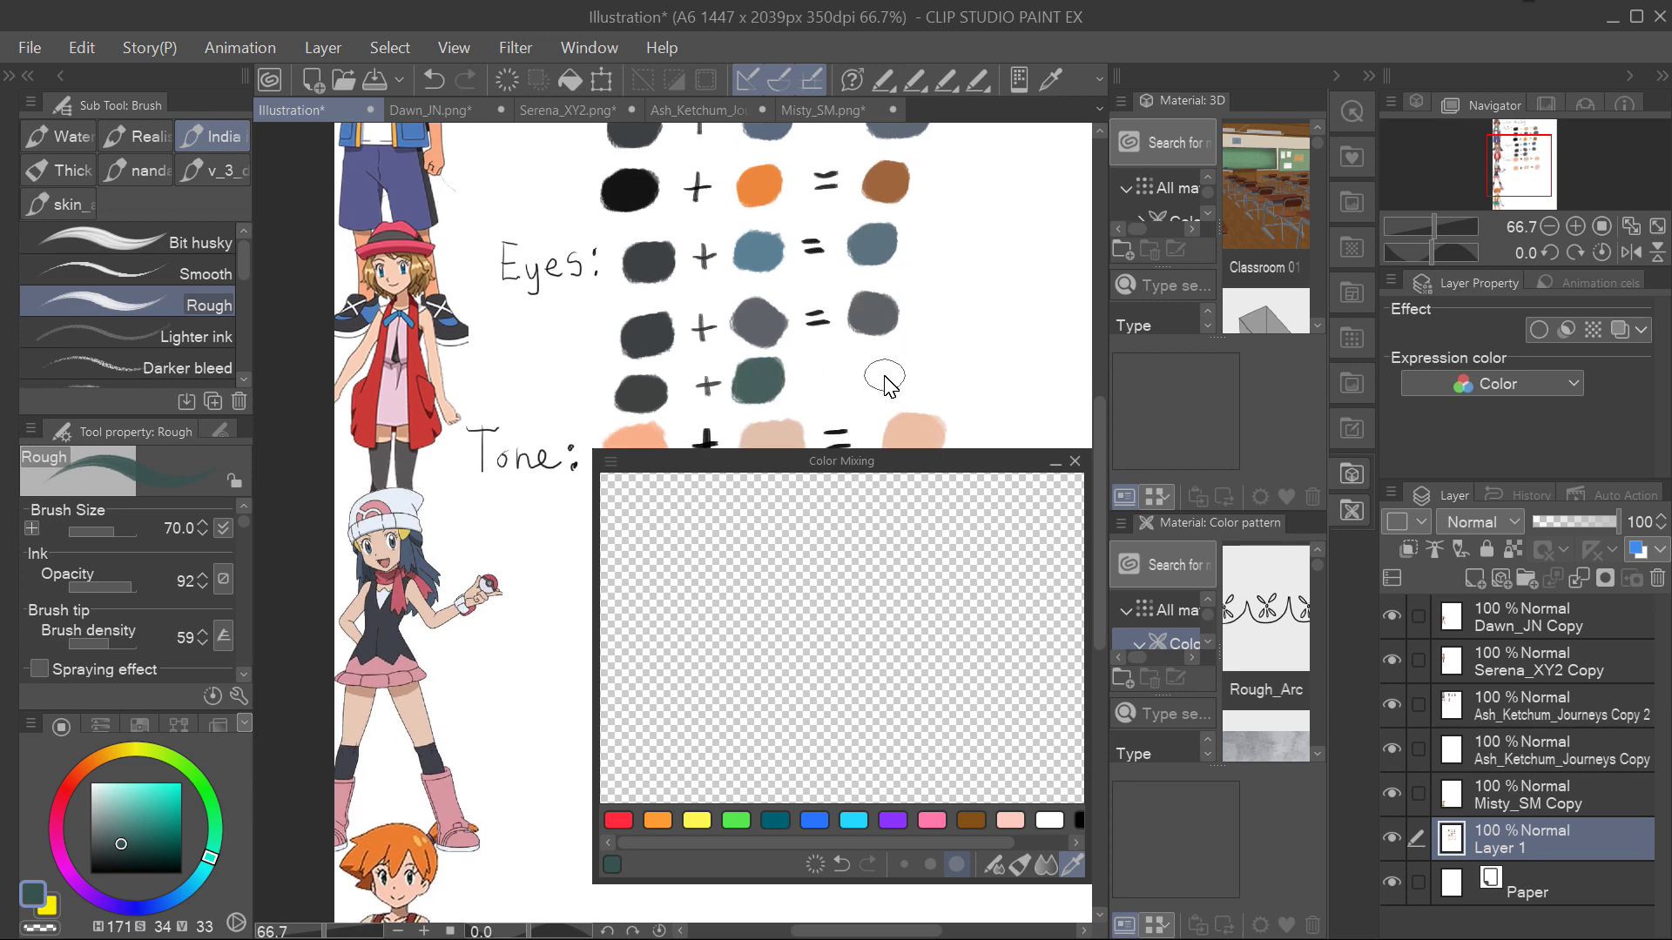
Sample the dark brown from Ash's eye as the drawing colour.
scroll(827, 420, up, 5)
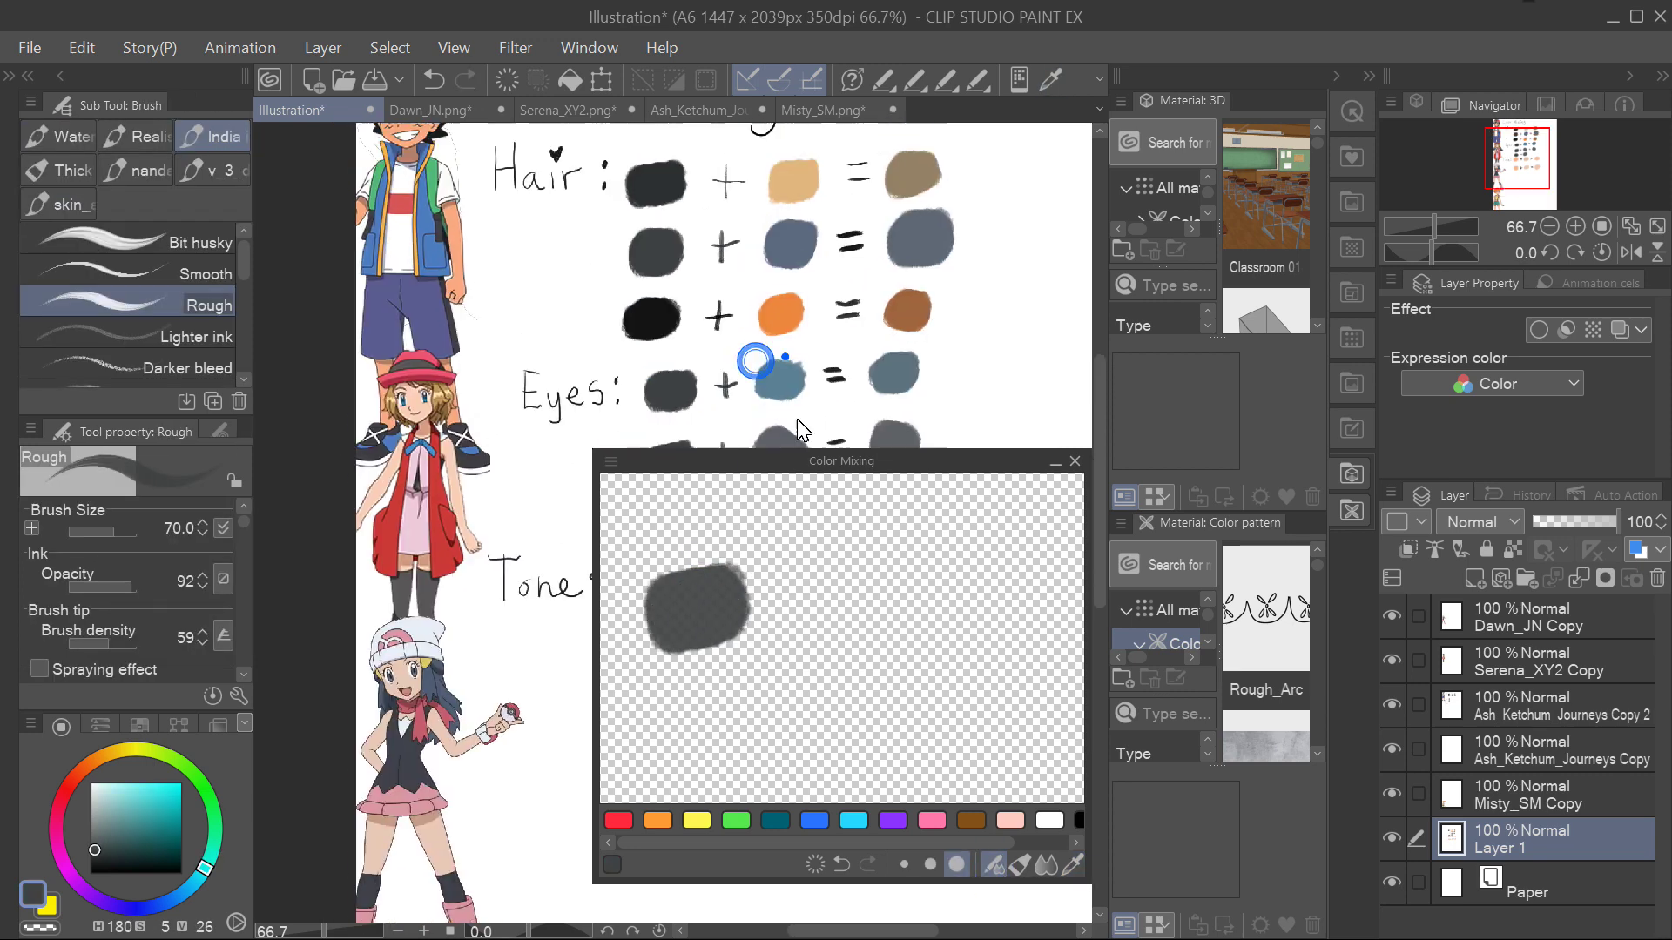
scroll(827, 420, up, 4)
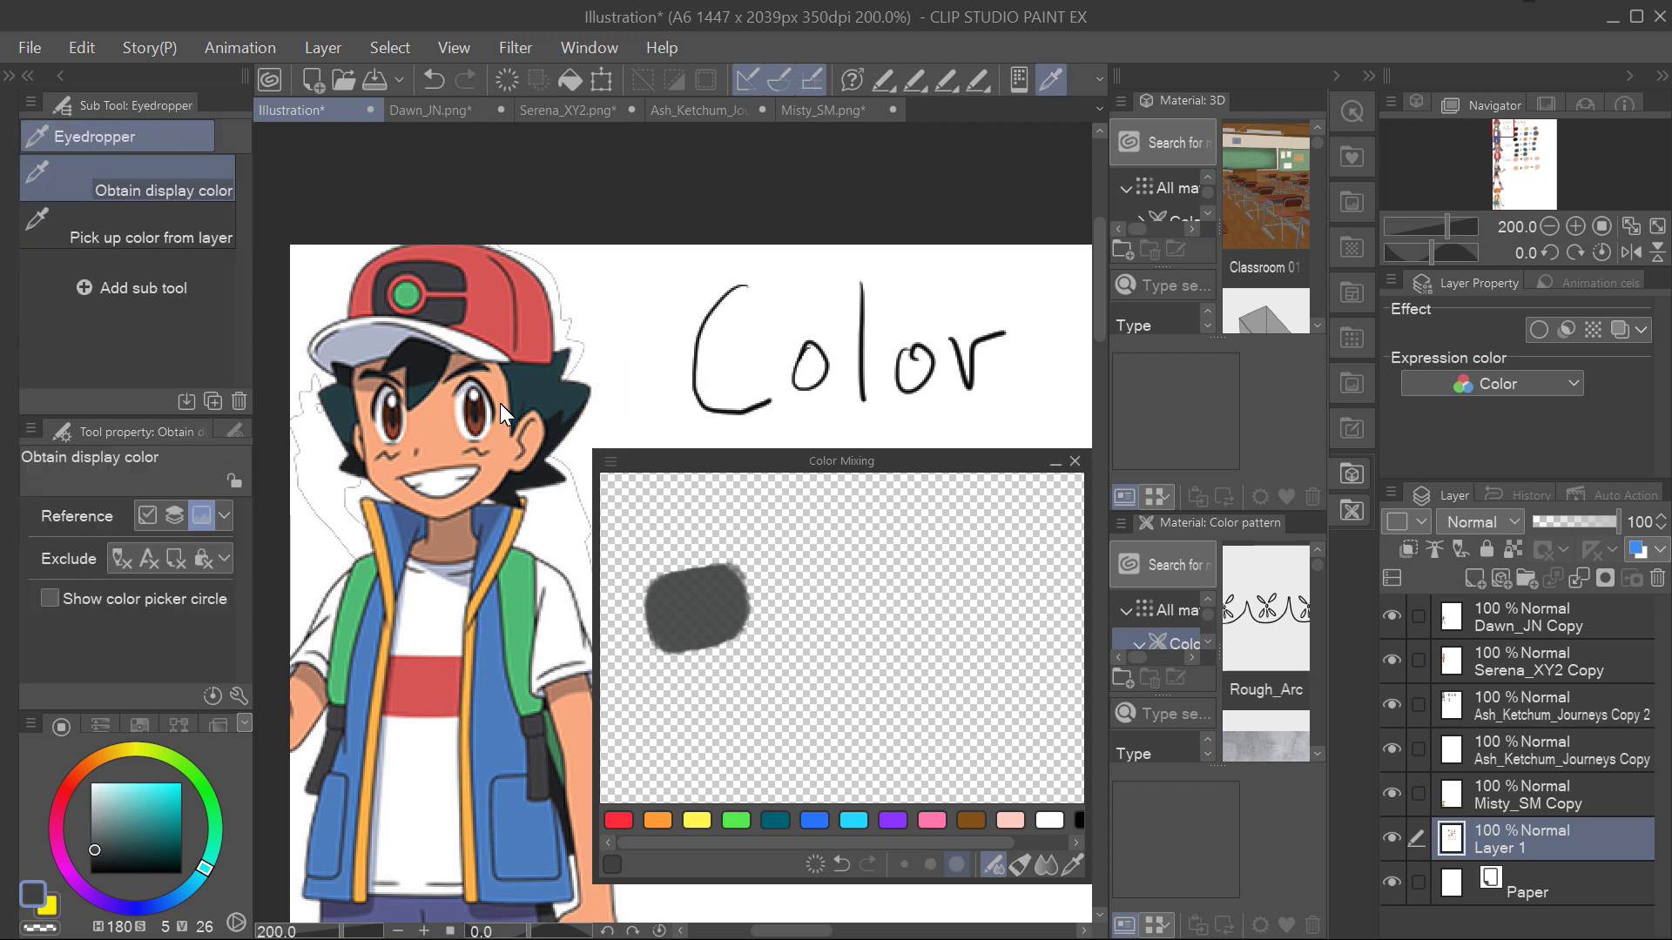
alt+click(467, 431)
scroll(468, 430, down, 3)
scroll(793, 335, down, 5)
scroll(793, 335, down, 3)
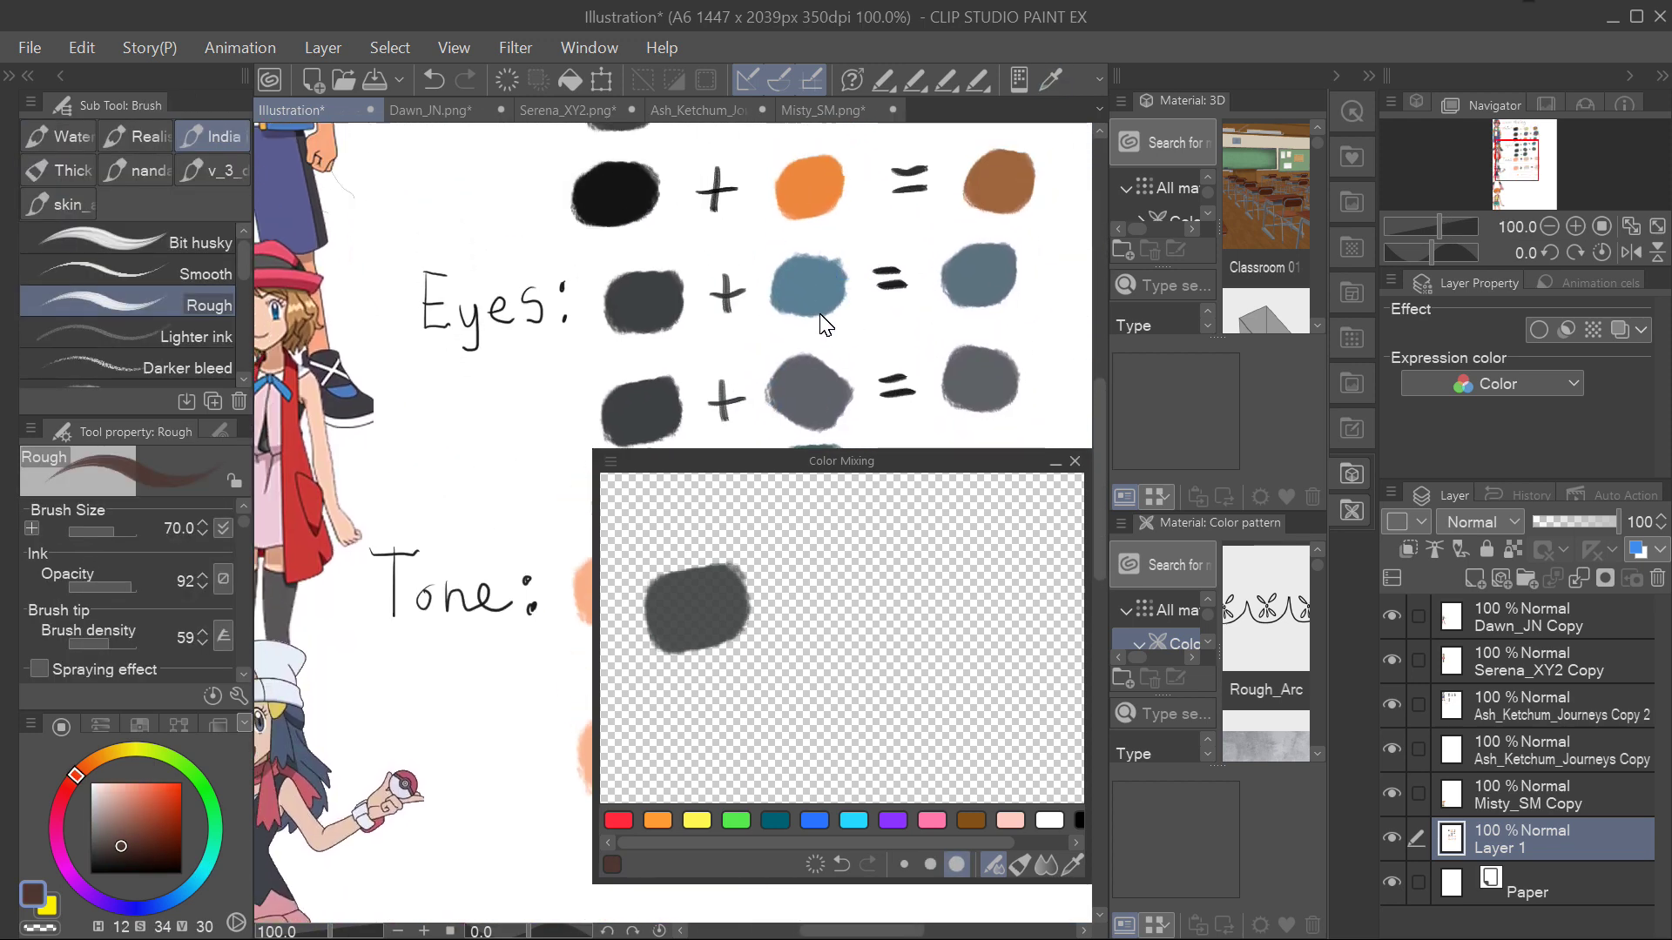
Erase the dark grey first swatches from all three Eyes rows and clear the Color Mixing palette.
key(e)
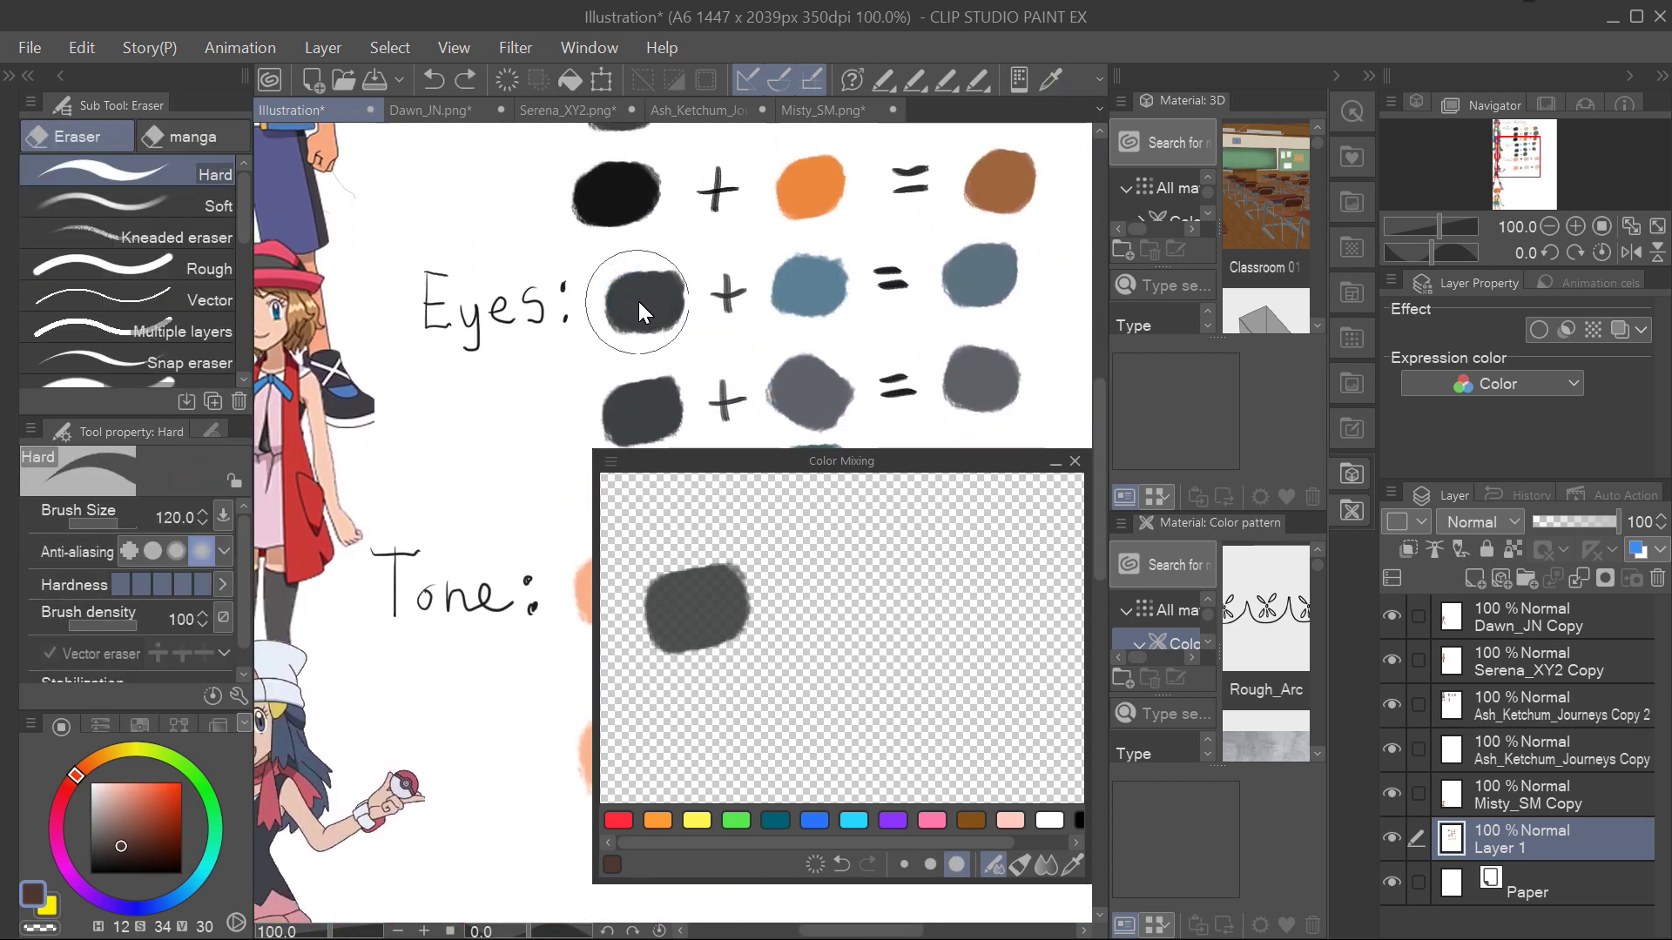
mouse_move(649, 292)
mouse_down()
mouse_move(616, 306)
mouse_move(640, 409)
mouse_up()
scroll(640, 410, down, 3)
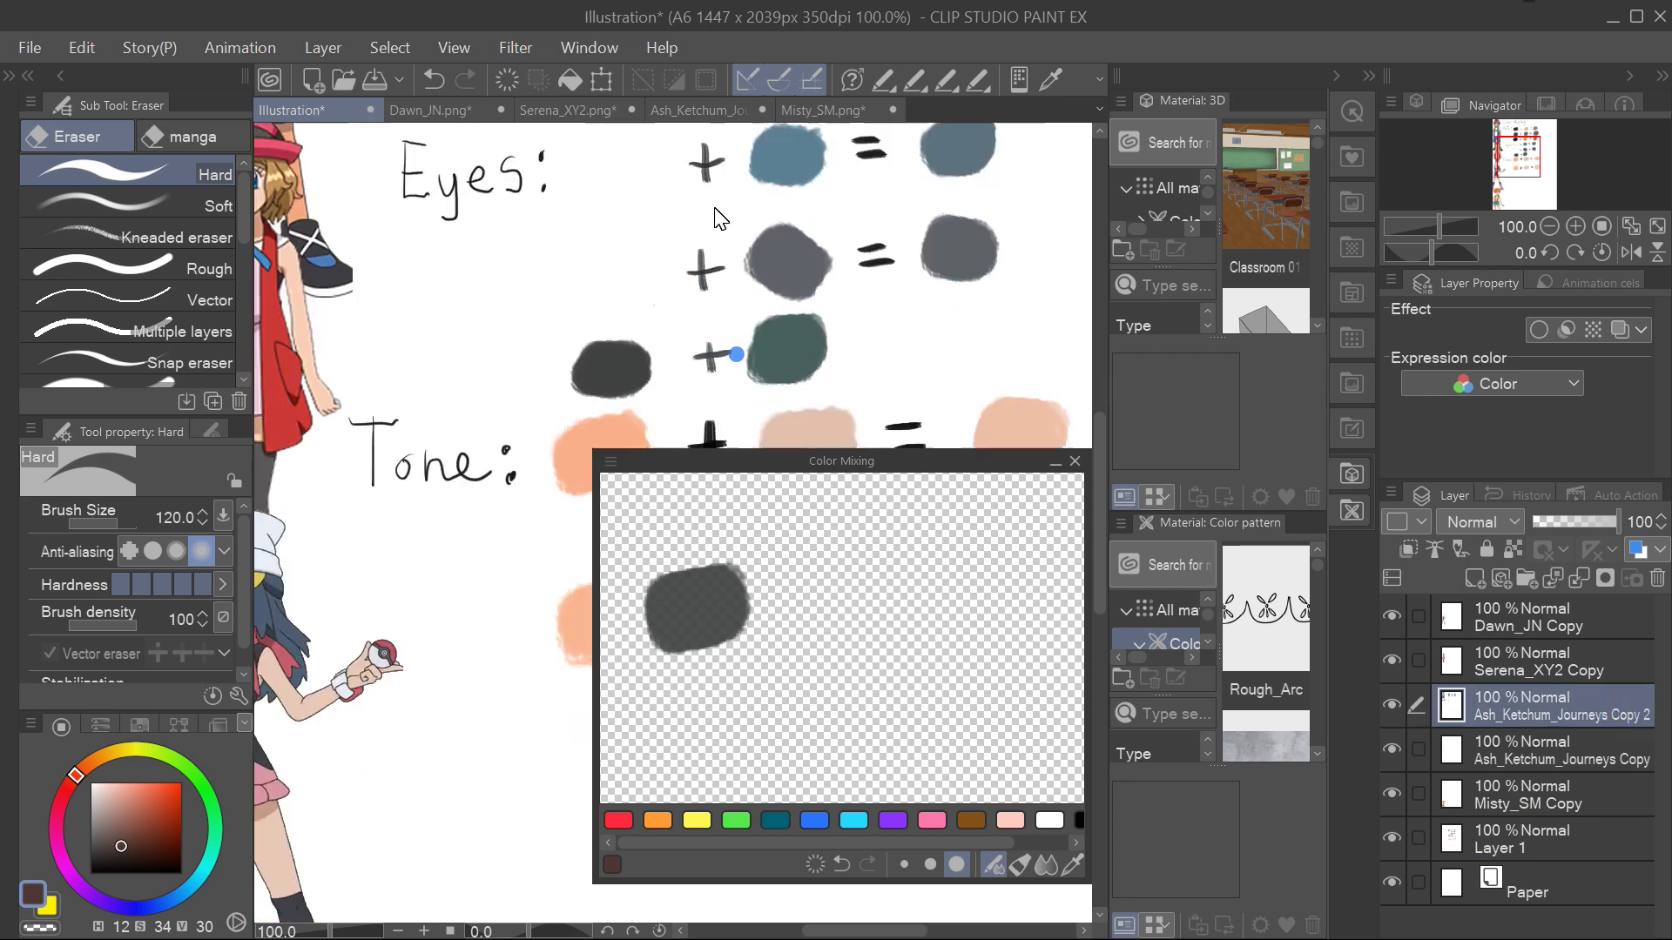
click(610, 303)
drag(609, 309, 614, 331)
scroll(650, 291, up, 3)
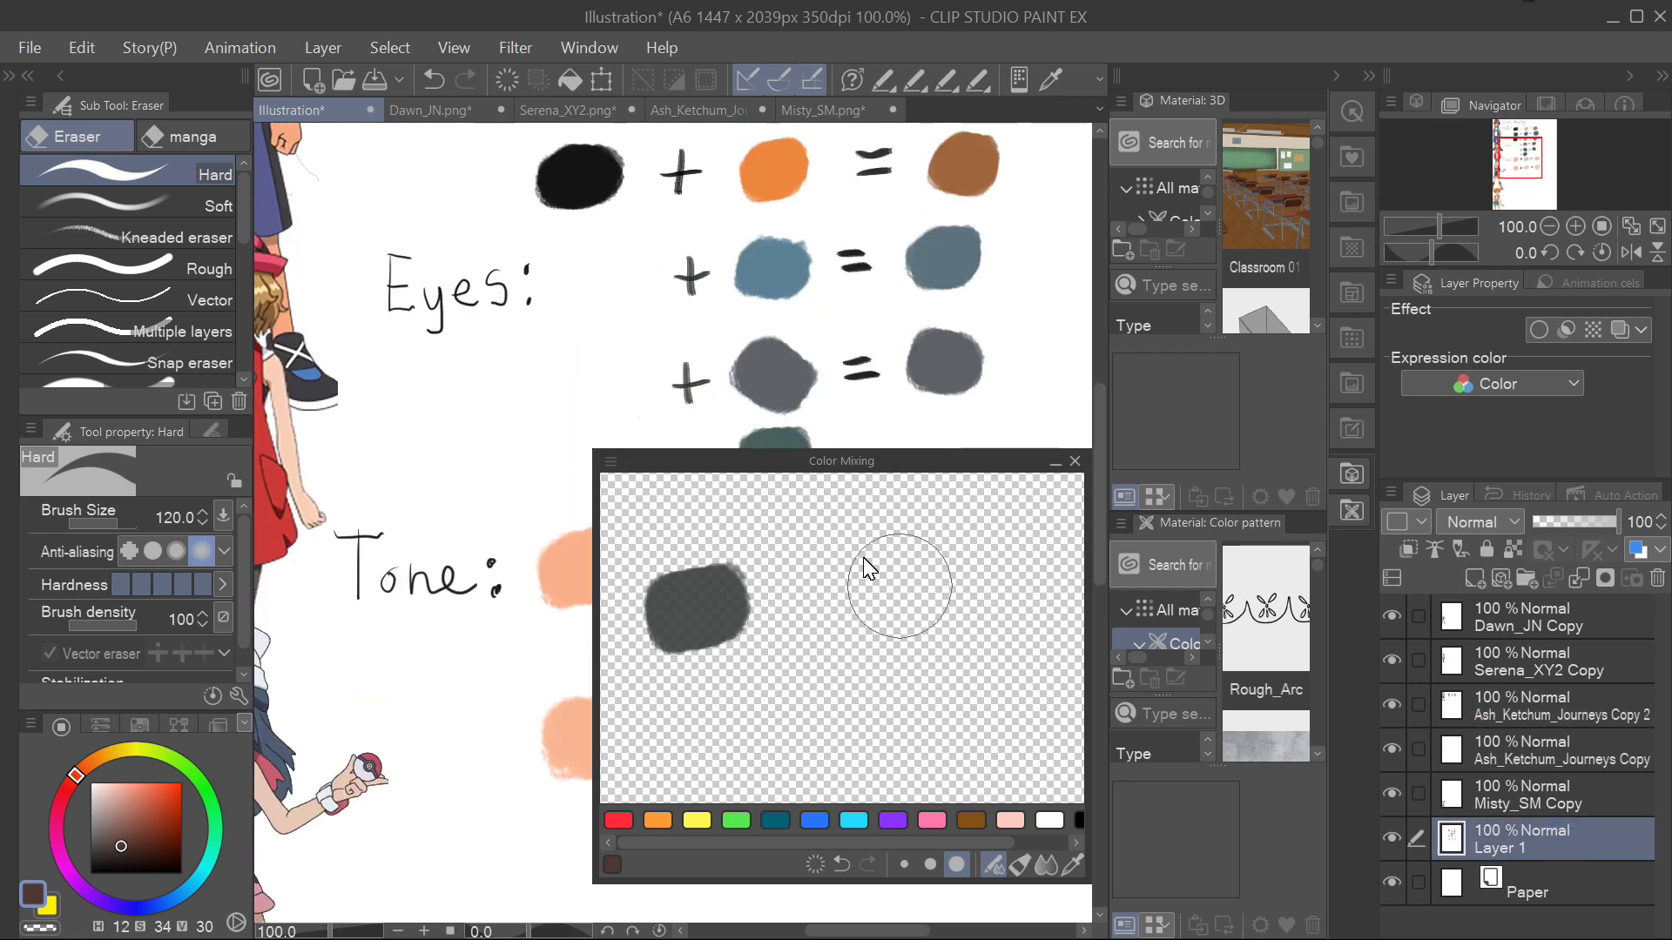
scroll(795, 343, up, 3)
scroll(783, 343, down, 3)
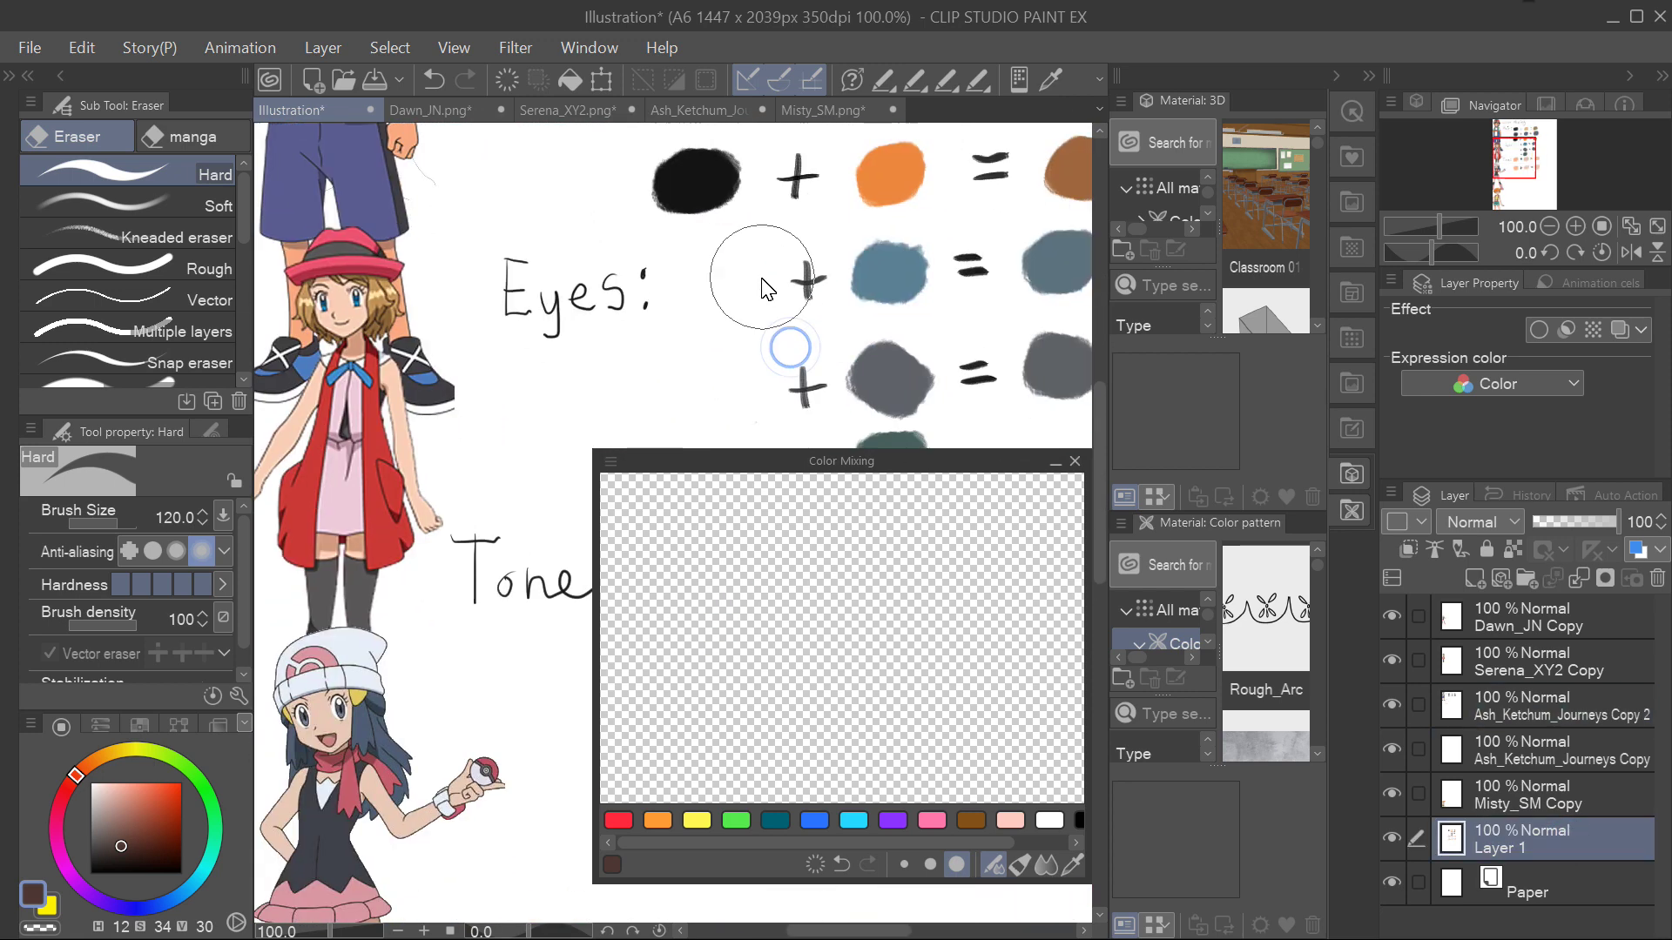
Paint dark brown swatches as the first colour in all three Eyes rows.
key(b)
scroll(718, 357, down, 3)
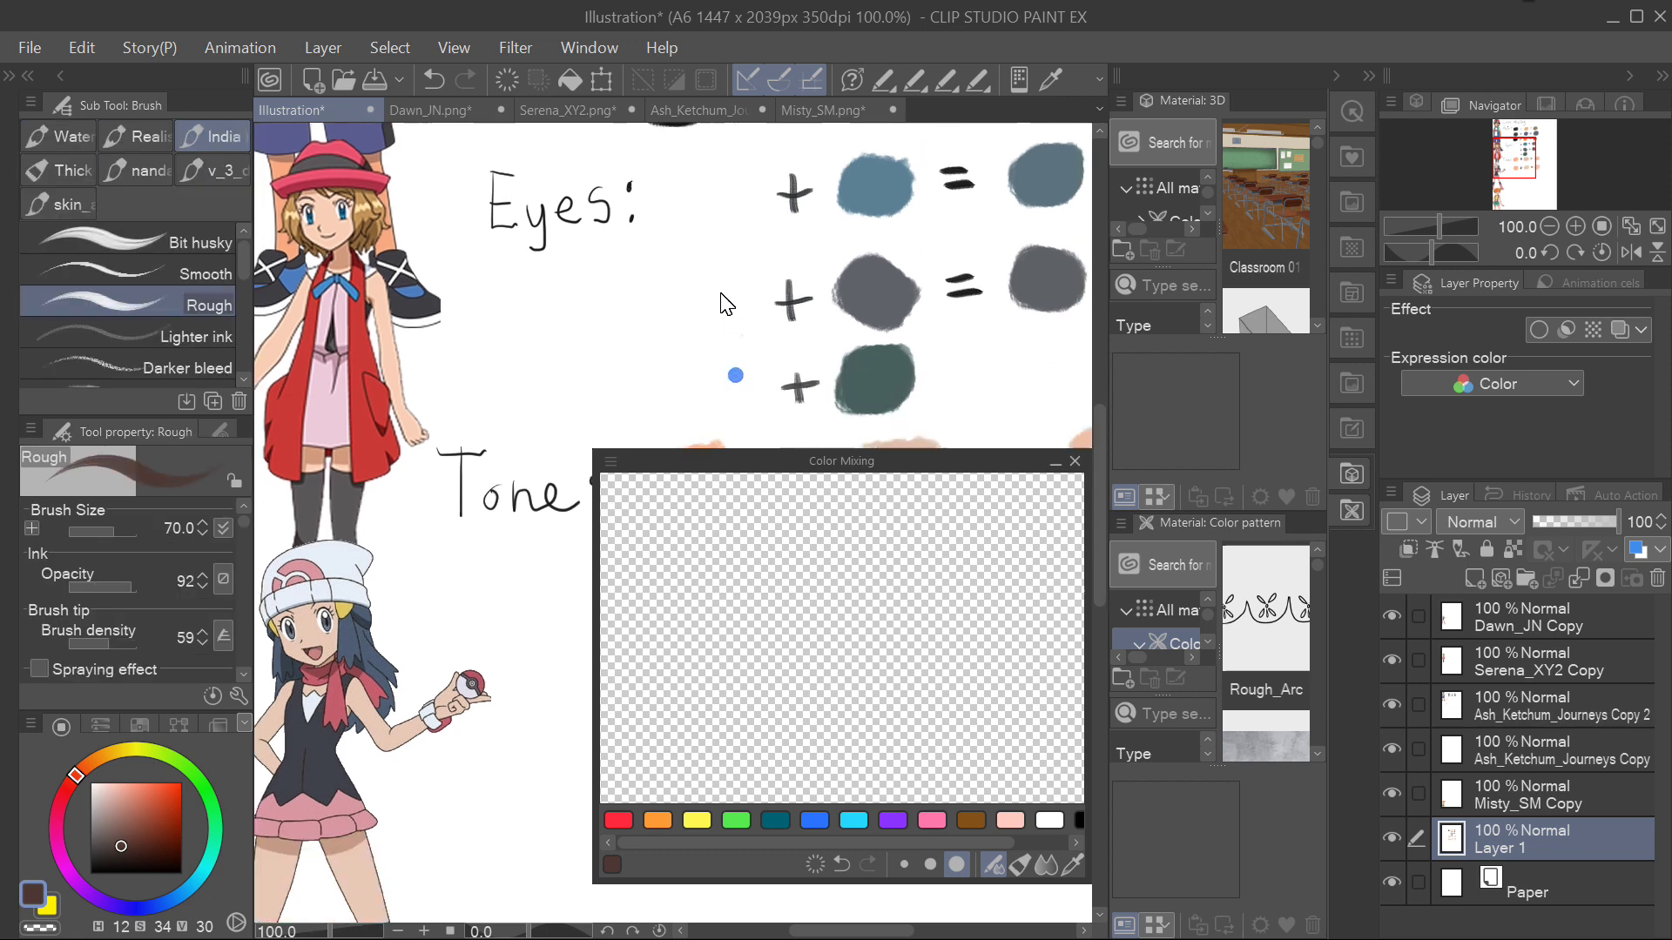
scroll(954, 256, up, 3)
mouse_move(670, 272)
mouse_down()
mouse_move(719, 300)
mouse_move(706, 362)
mouse_up()
Sample the third Eyes row's brown, move the Color Mixing palette below that row and widen it to show all its colours.
scroll(696, 287, down, 2)
scroll(688, 348, down, 2)
scroll(874, 335, up, 1)
alt+click(666, 339)
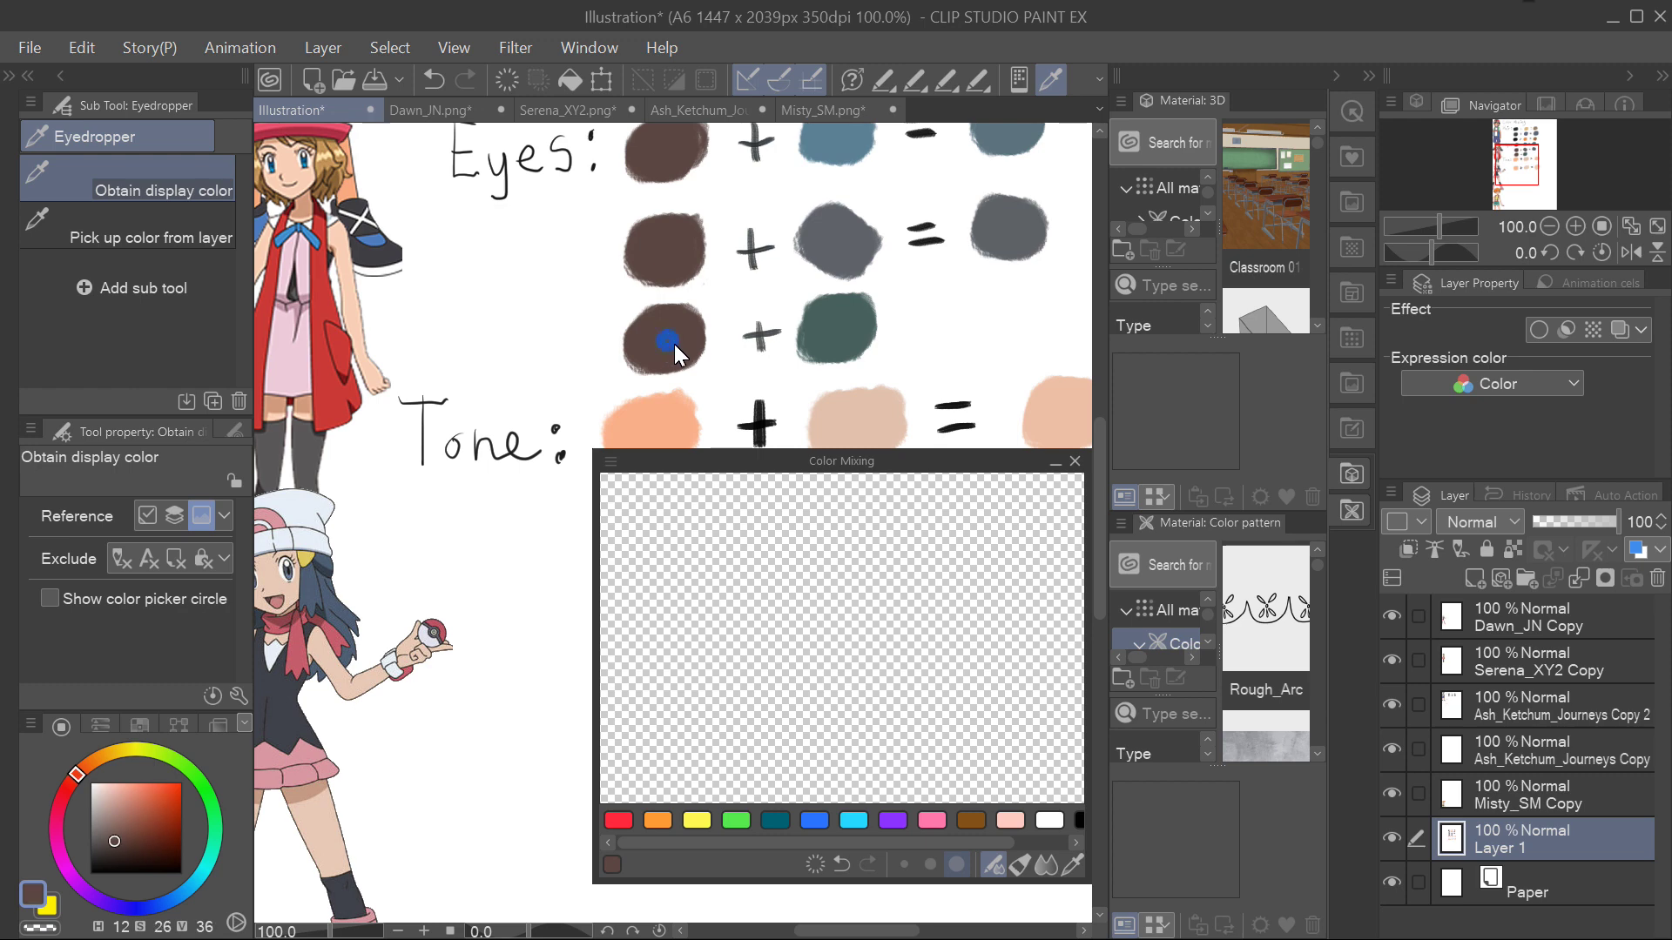
drag(836, 462, 691, 425)
click(665, 336)
drag(556, 584, 577, 581)
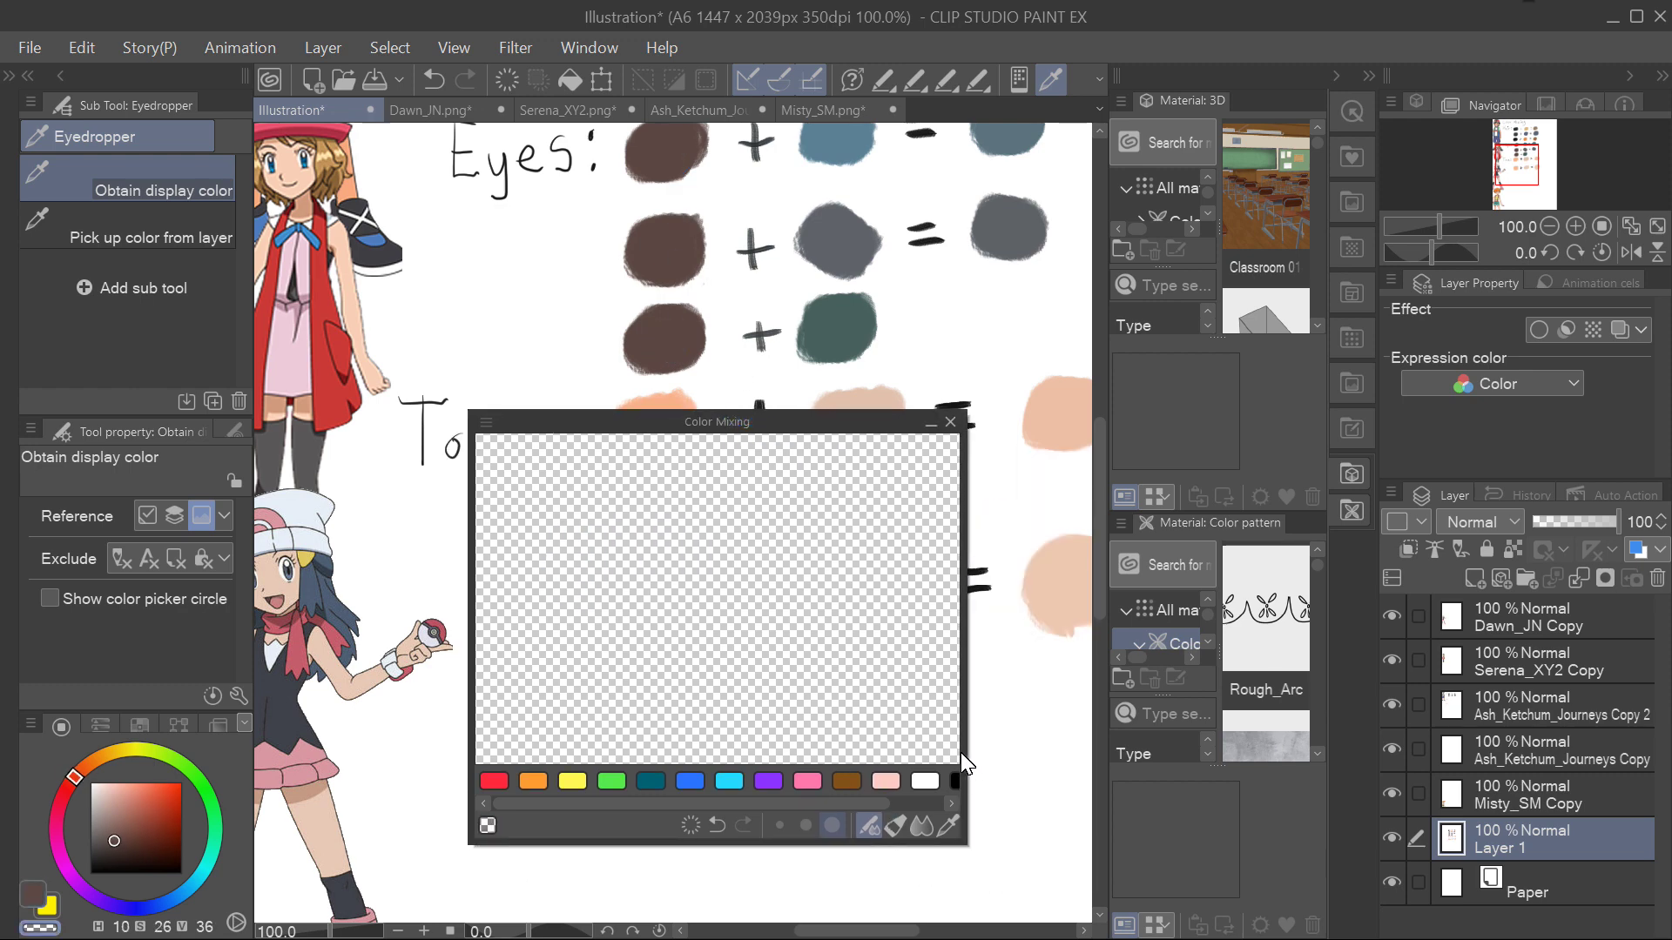
drag(961, 754, 1053, 754)
key(b)
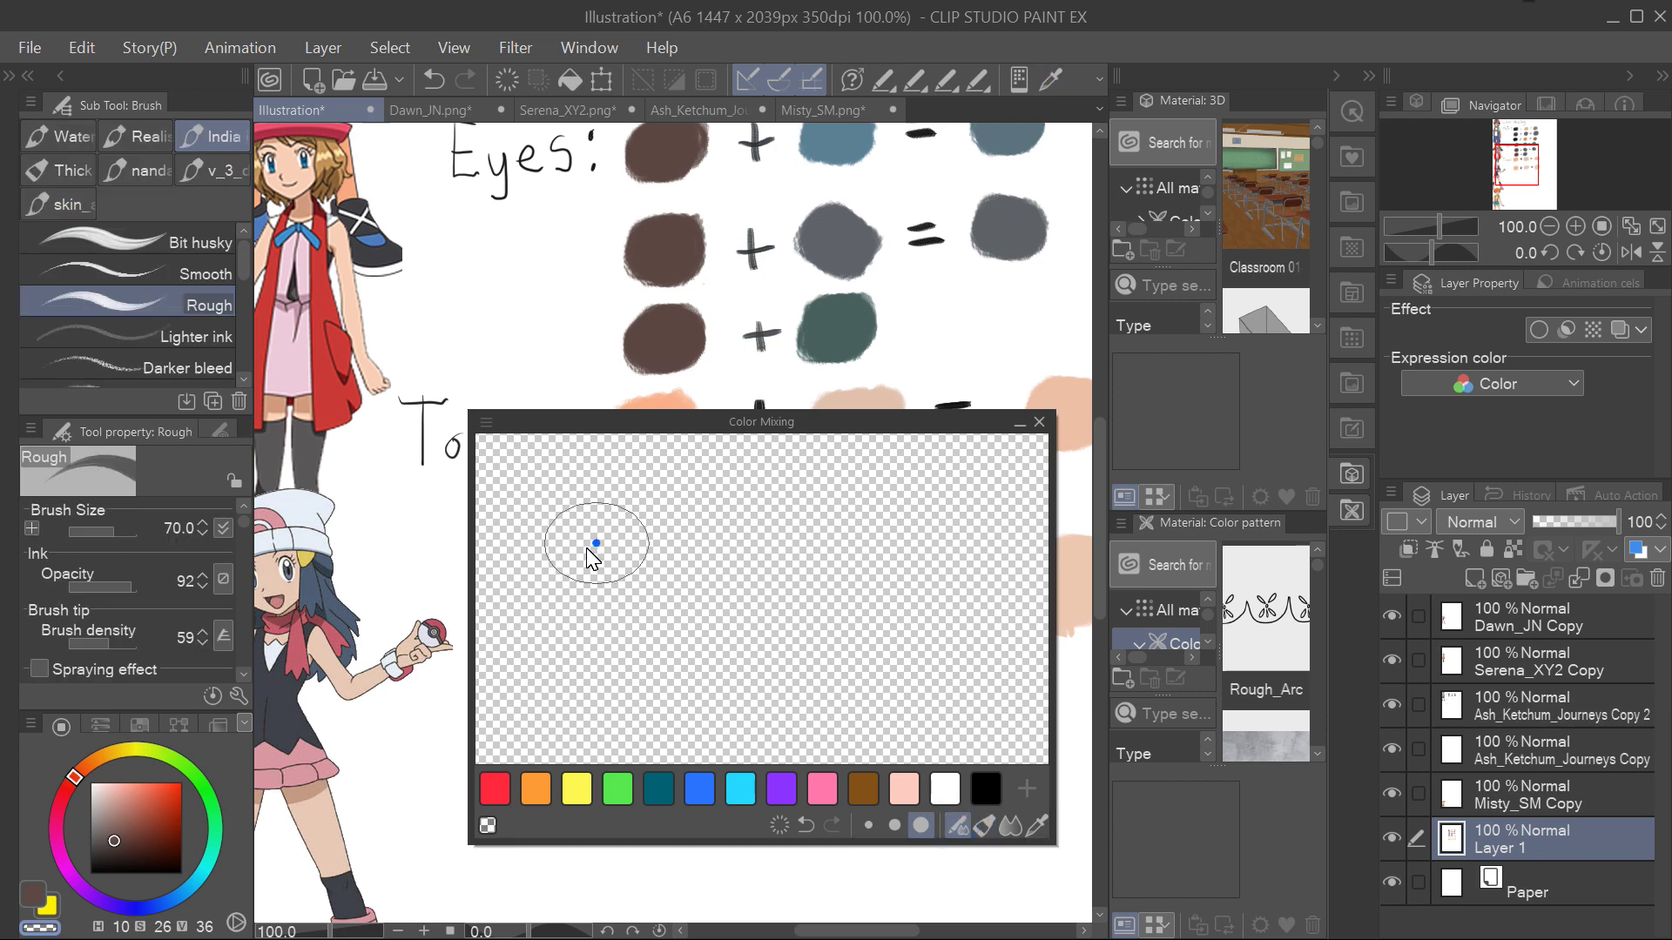
Paint the third Eyes row's brown and dark green into the Color Mixing palette and blend them together.
alt+click(624, 522)
mouse_move(601, 548)
mouse_down()
mouse_move(593, 605)
mouse_move(662, 559)
mouse_move(688, 570)
mouse_up()
scroll(930, 322, right, 2)
alt+click(795, 338)
click(1010, 826)
mouse_move(592, 609)
mouse_down()
mouse_move(656, 562)
mouse_move(678, 577)
mouse_up()
Sample the blended grey-green (H 130, S 7, V 34) and paint it as the third Eyes row's result.
key(i)
click(636, 583)
scroll(926, 329, right, 4)
key(b)
mouse_move(866, 314)
mouse_down()
mouse_move(903, 354)
mouse_move(897, 326)
mouse_up()
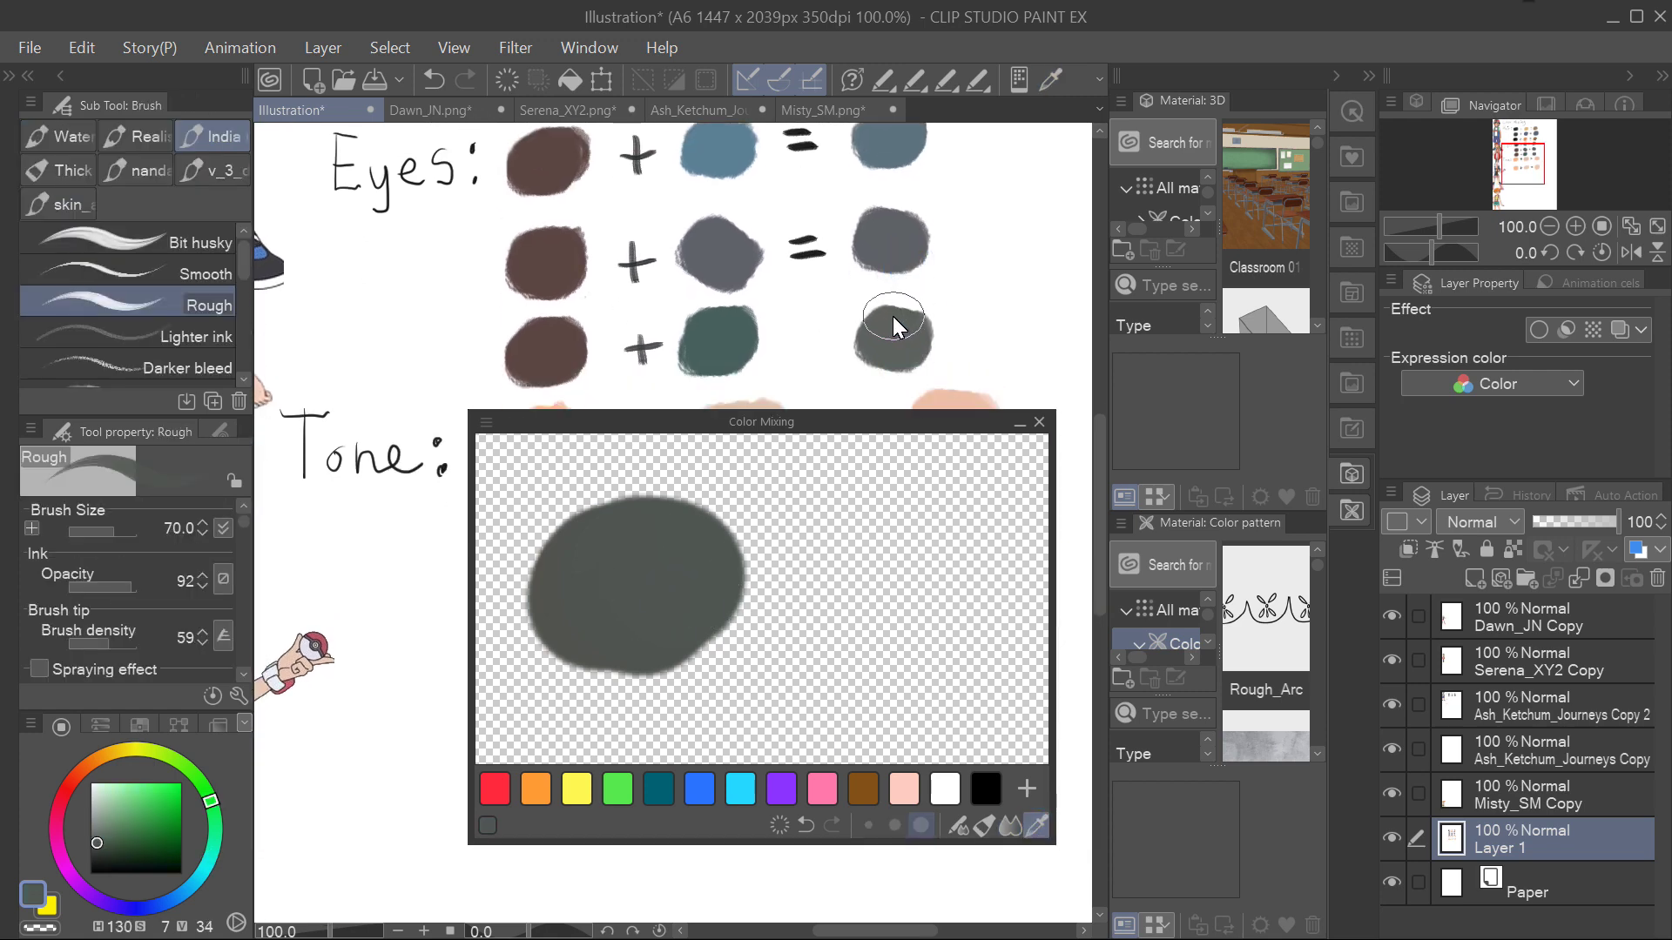
Draw a black equals sign at brush size 15 before the third Eyes row's result.
click(139, 725)
click(108, 774)
drag(788, 333, 819, 332)
drag(792, 349, 827, 346)
scroll(880, 358, up, 2)
scroll(918, 322, left, 2)
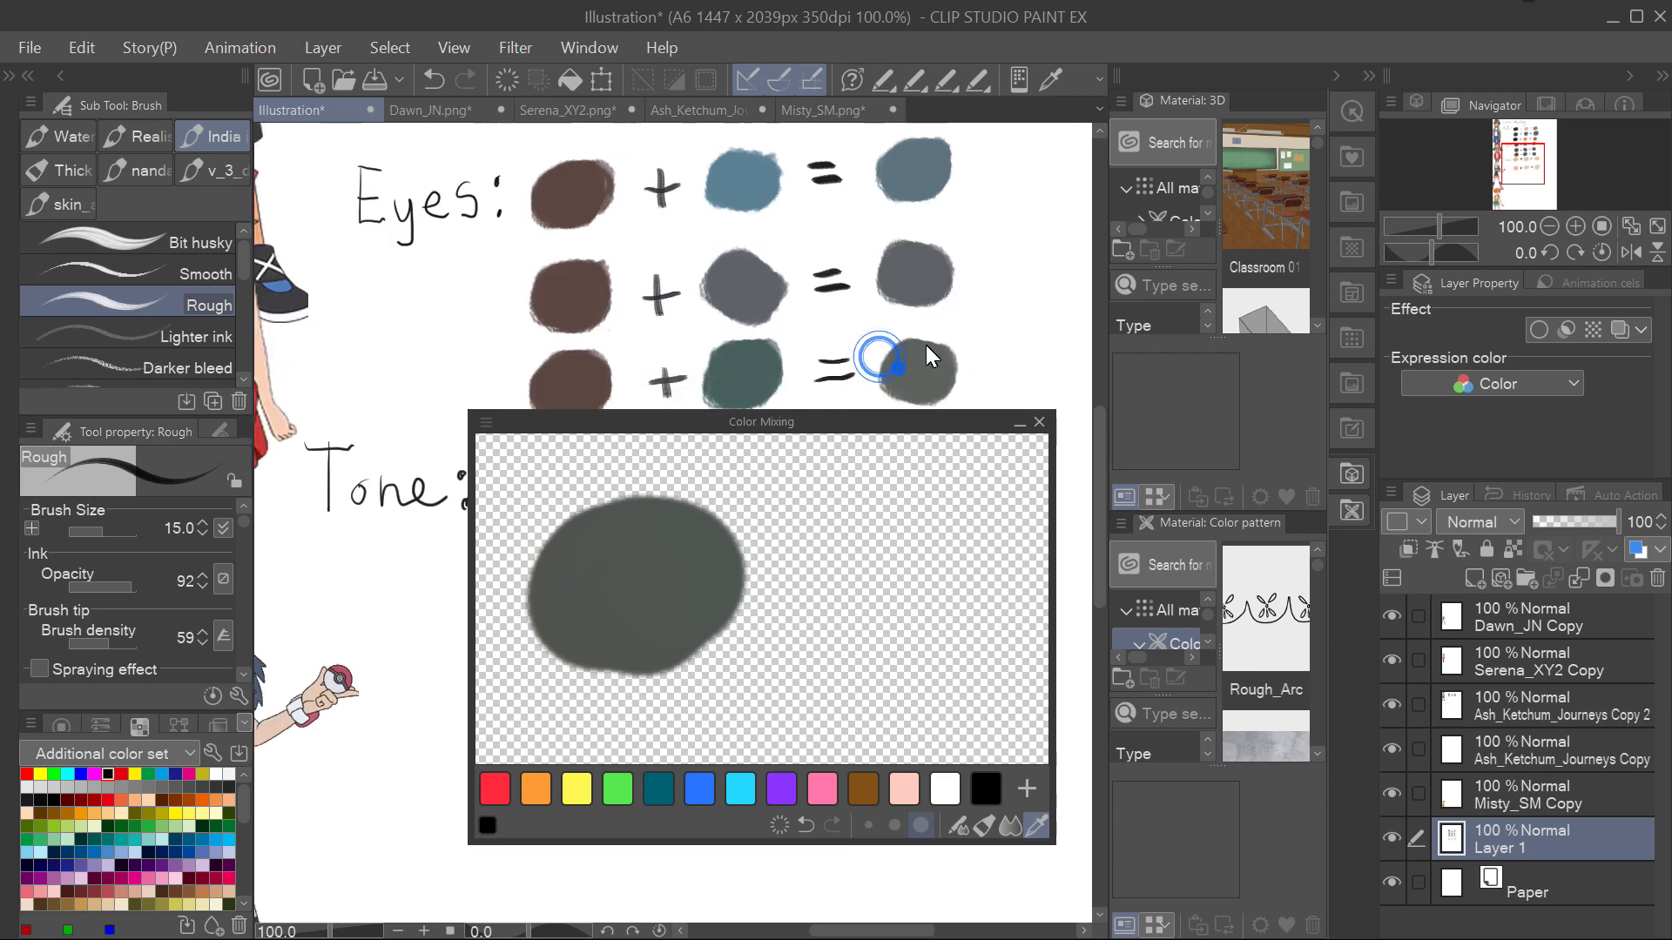
Clear the Color Mixing palette and erase the result swatches of the first and second Eyes rows.
key(Delete)
key(e)
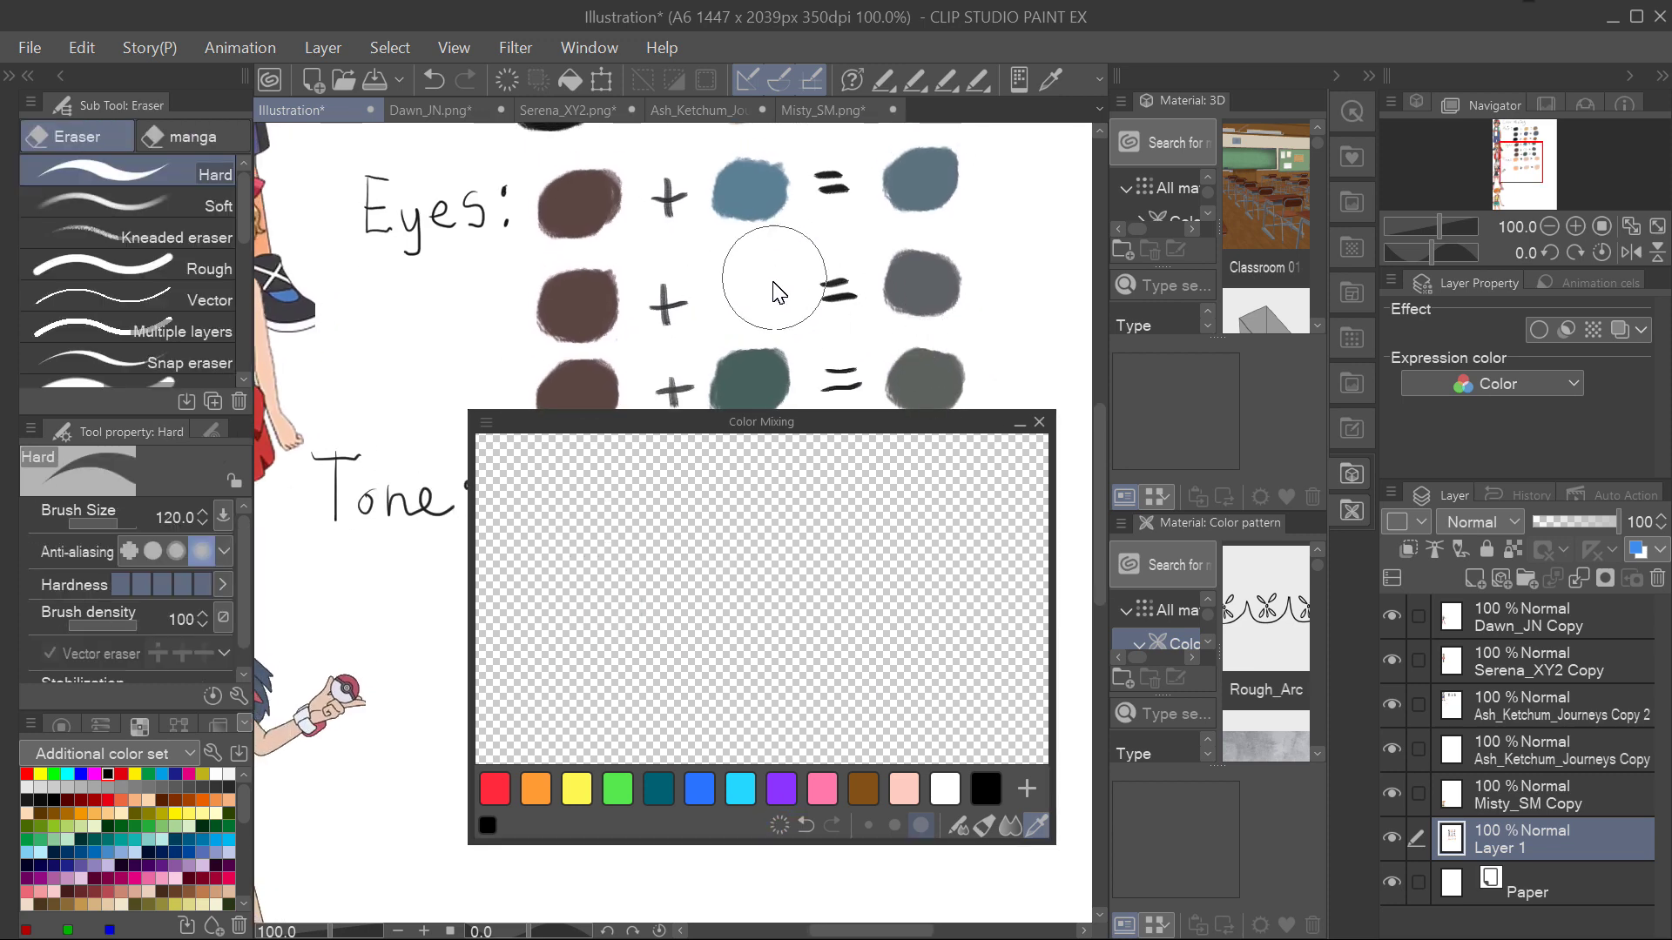
scroll(828, 336, up, 1)
mouse_move(836, 340)
mouse_down()
mouse_move(925, 323)
mouse_move(909, 253)
mouse_move(993, 305)
mouse_up()
scroll(914, 261, up, 2)
scroll(989, 287, left, 2)
Blend the second Eyes row's brown and grey in the Color Mixing palette and paint the mix (RGB 93, 88, 90) as that row's result.
scroll(970, 317, down, 1)
alt+click(666, 341)
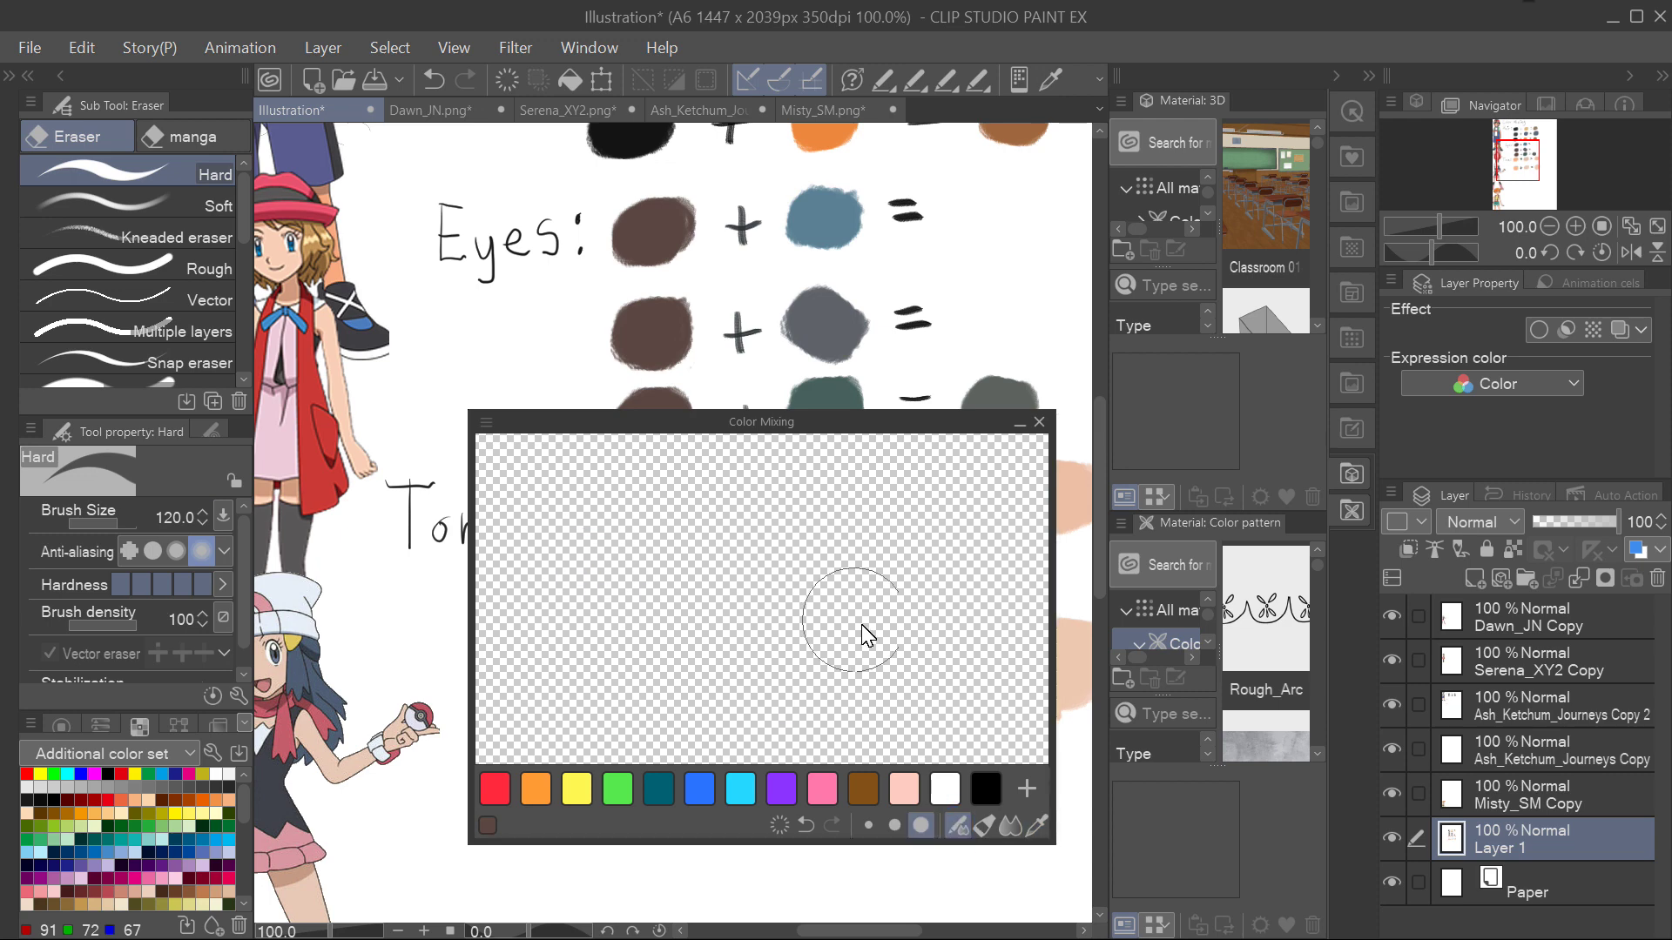
key(b)
alt+click(833, 333)
mouse_move(731, 566)
mouse_down()
mouse_move(683, 549)
mouse_move(846, 592)
mouse_up()
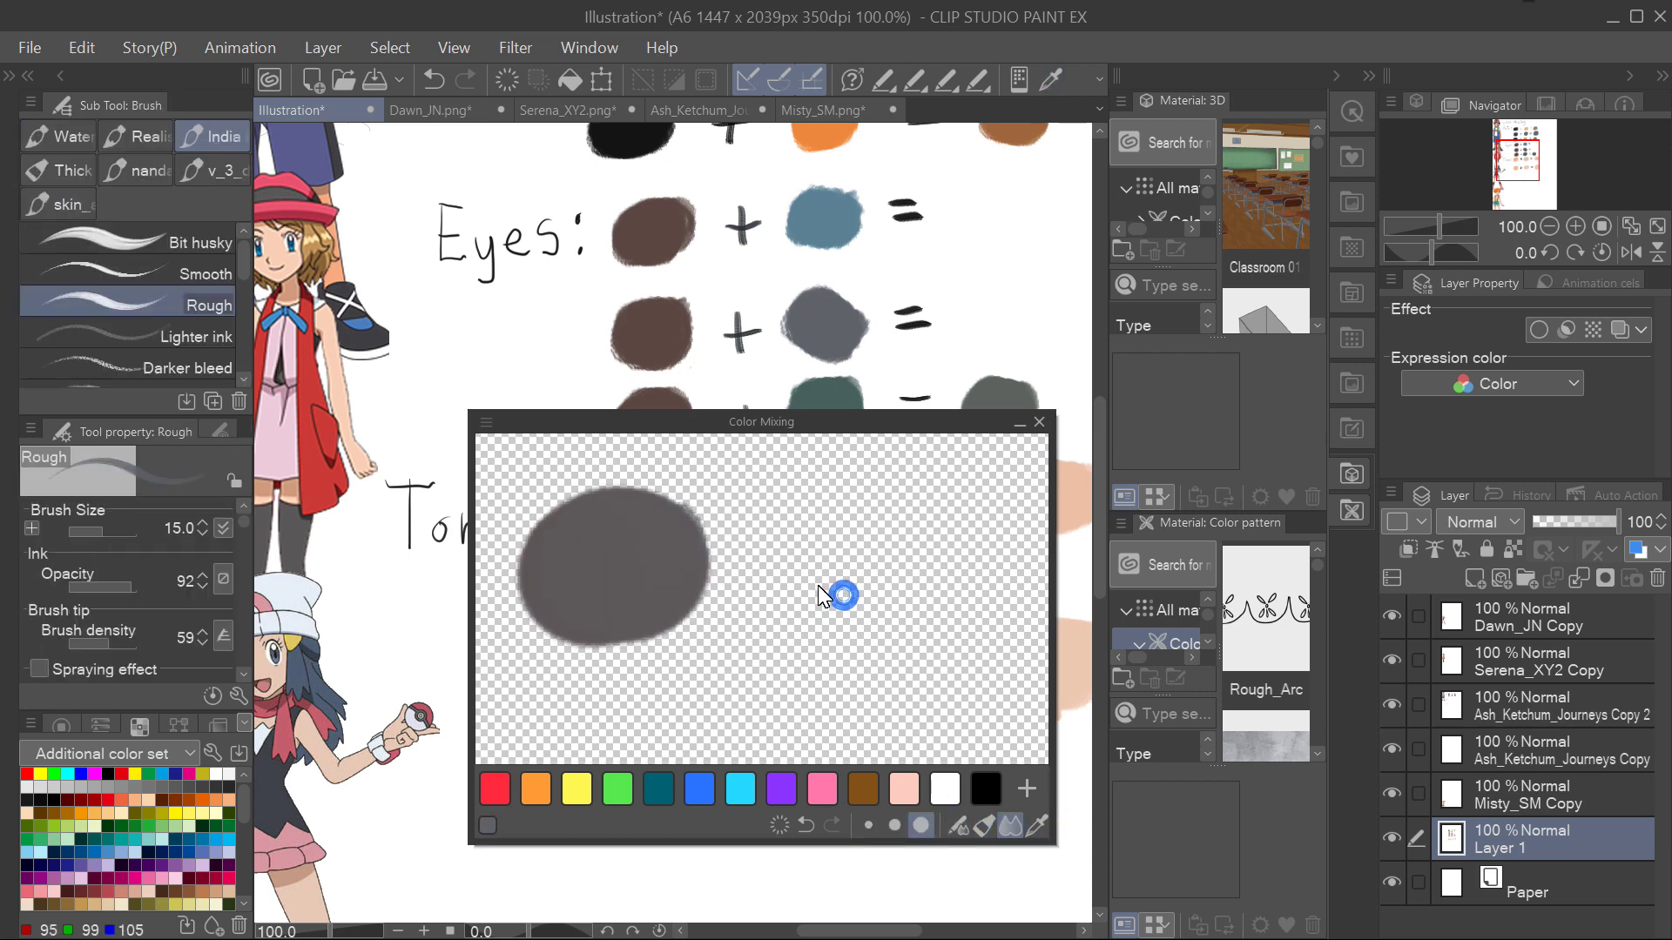
alt+click(592, 568)
click(979, 320)
scroll(783, 348, down, 2)
scroll(784, 348, up, 4)
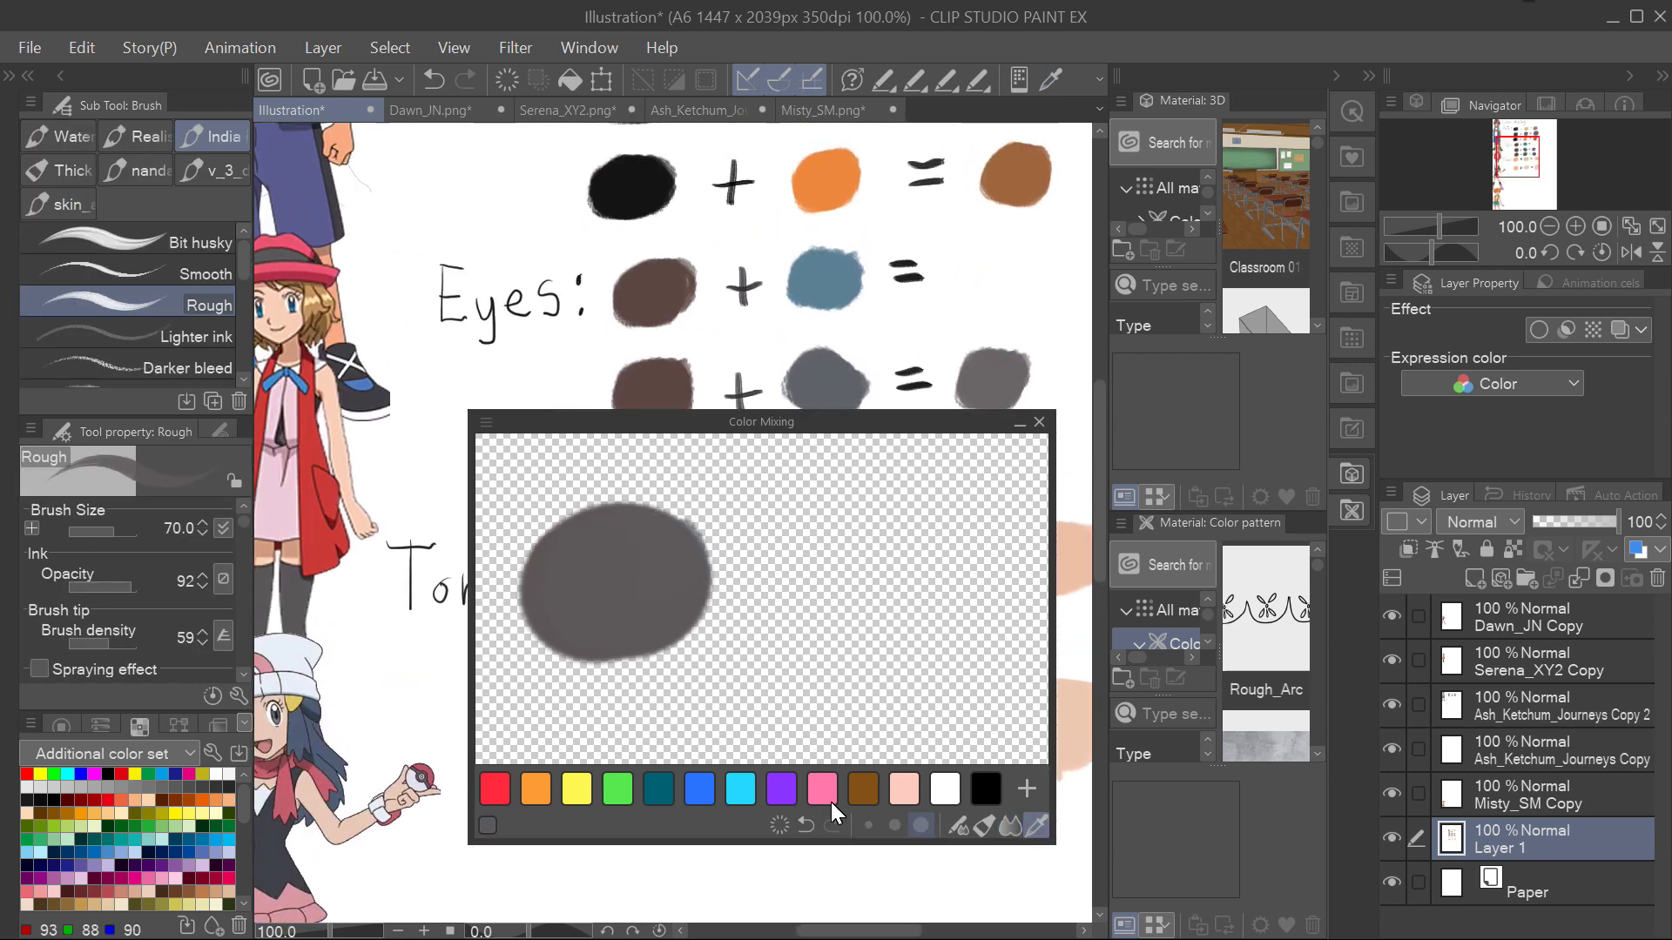
Clear the Color Mixing palette and blend the first Eyes row's brown and blue in it.
click(780, 826)
alt+click(655, 305)
mouse_move(619, 514)
mouse_down()
mouse_move(602, 613)
mouse_move(702, 563)
mouse_up()
scroll(943, 296, down, 3)
scroll(812, 310, up, 3)
alt+click(796, 317)
mouse_move(770, 640)
mouse_down()
mouse_move(655, 601)
mouse_move(810, 578)
mouse_up()
click(1010, 825)
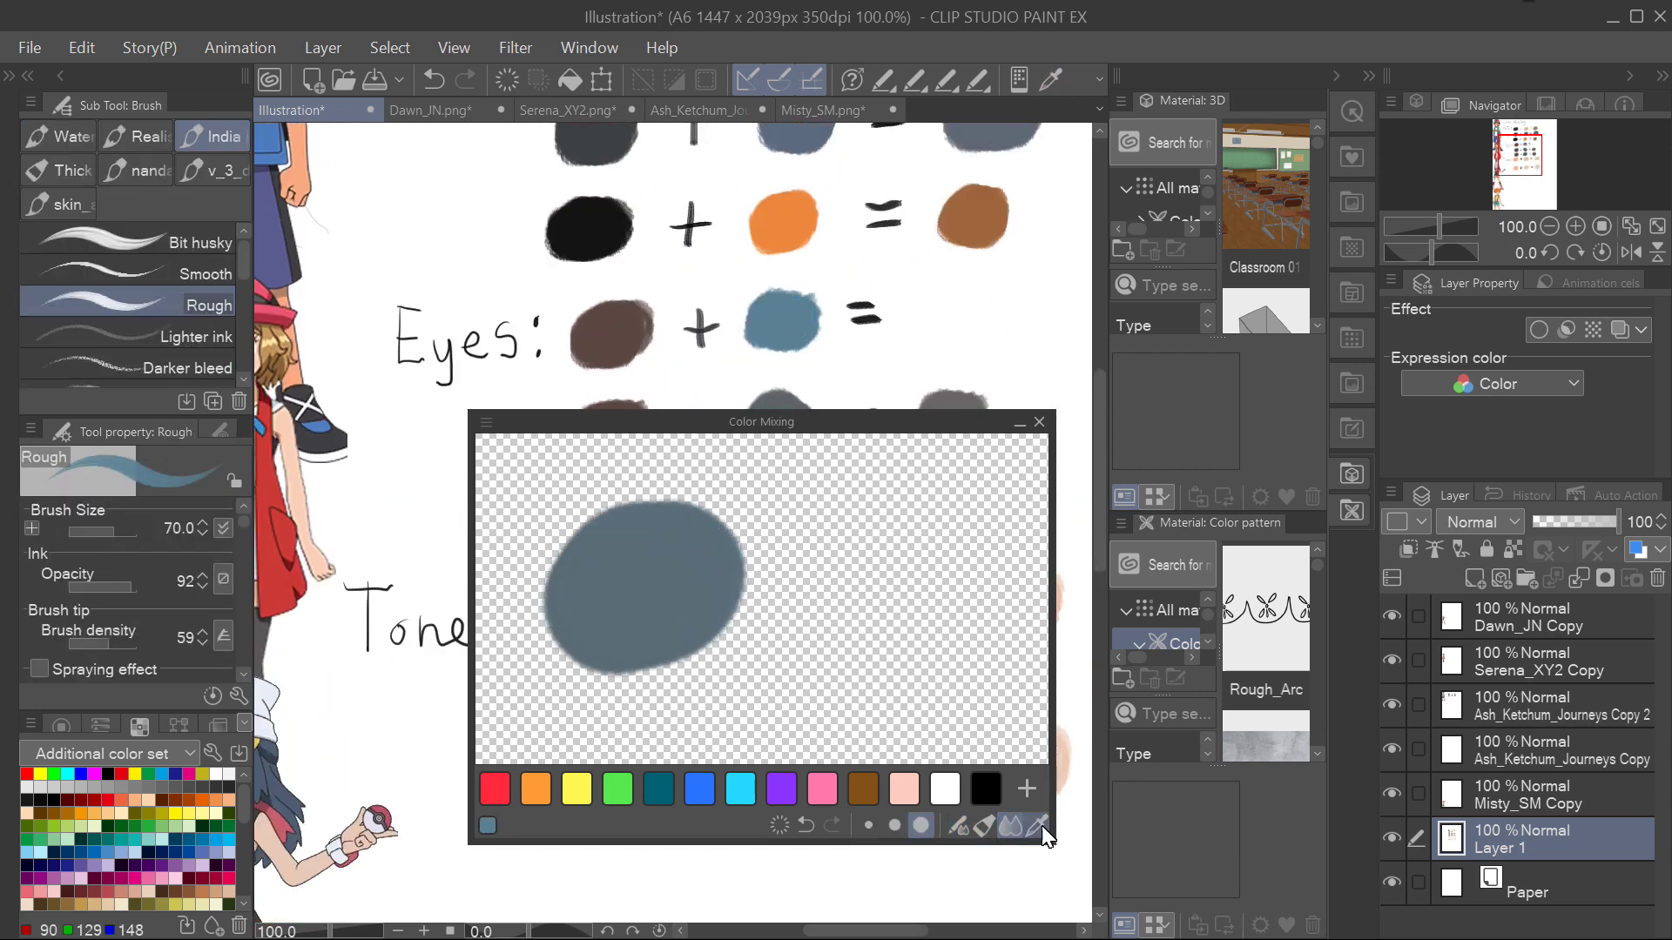
Sample the blended blue-grey (RGB 90, 109, 119) and paint it as the first Eyes row's result.
click(1037, 825)
click(645, 592)
drag(951, 310, 963, 317)
scroll(1028, 356, down, 2)
scroll(975, 330, down, 3)
scroll(979, 335, up, 4)
scroll(984, 337, down, 4)
scroll(988, 341, up, 5)
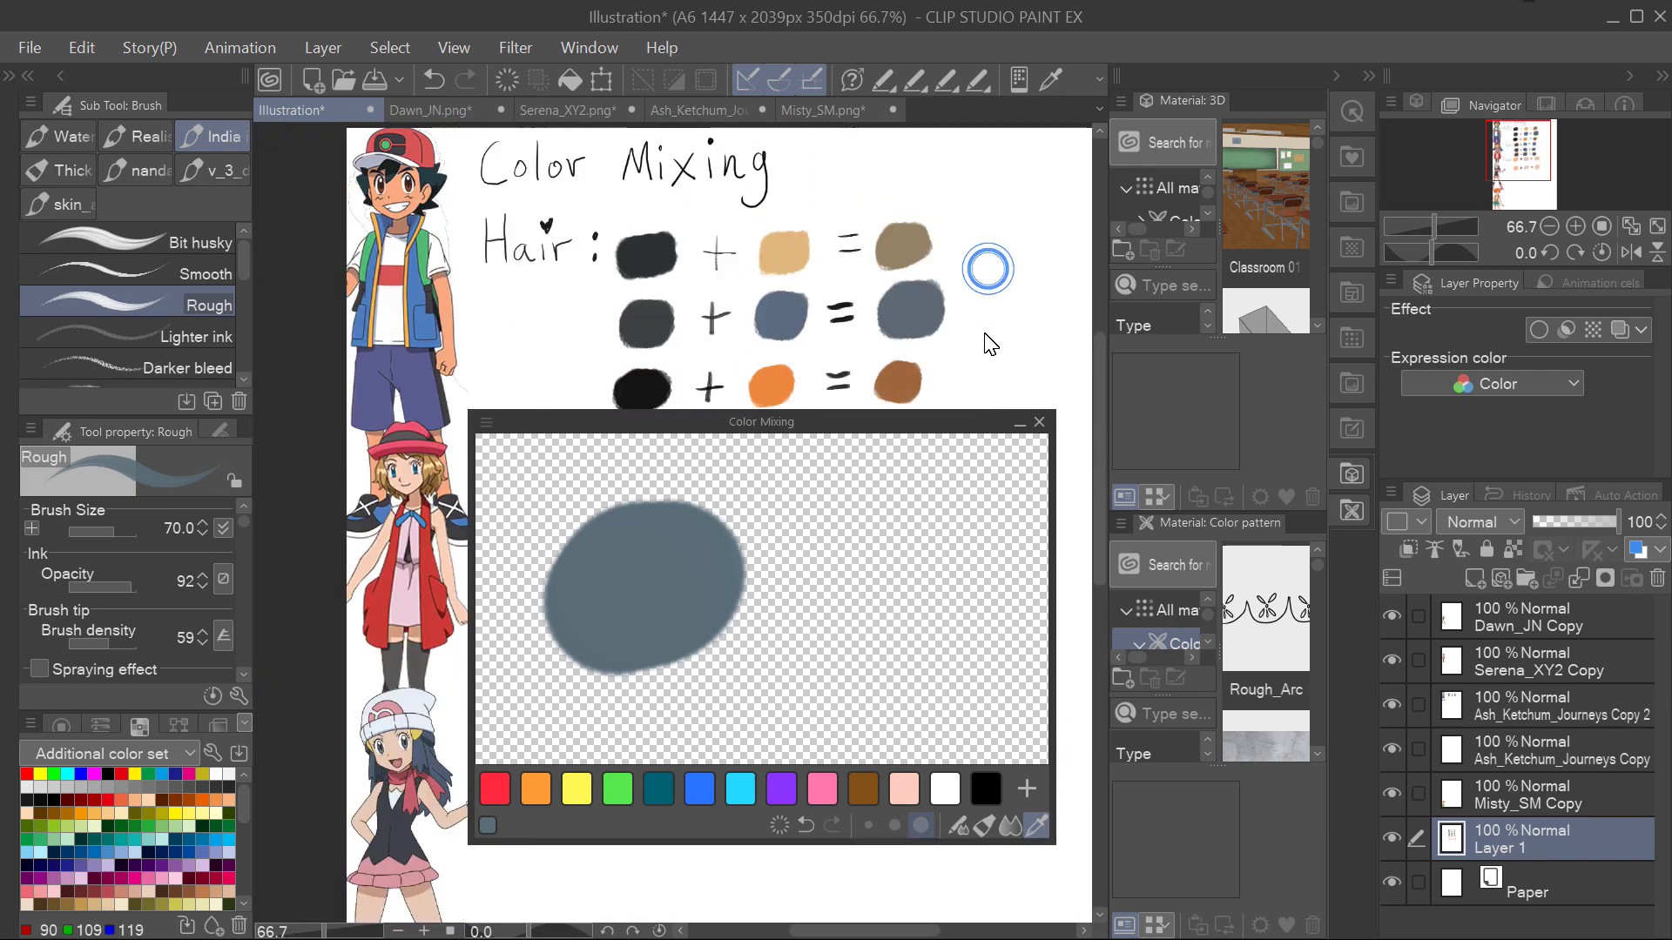
scroll(988, 353, down, 6)
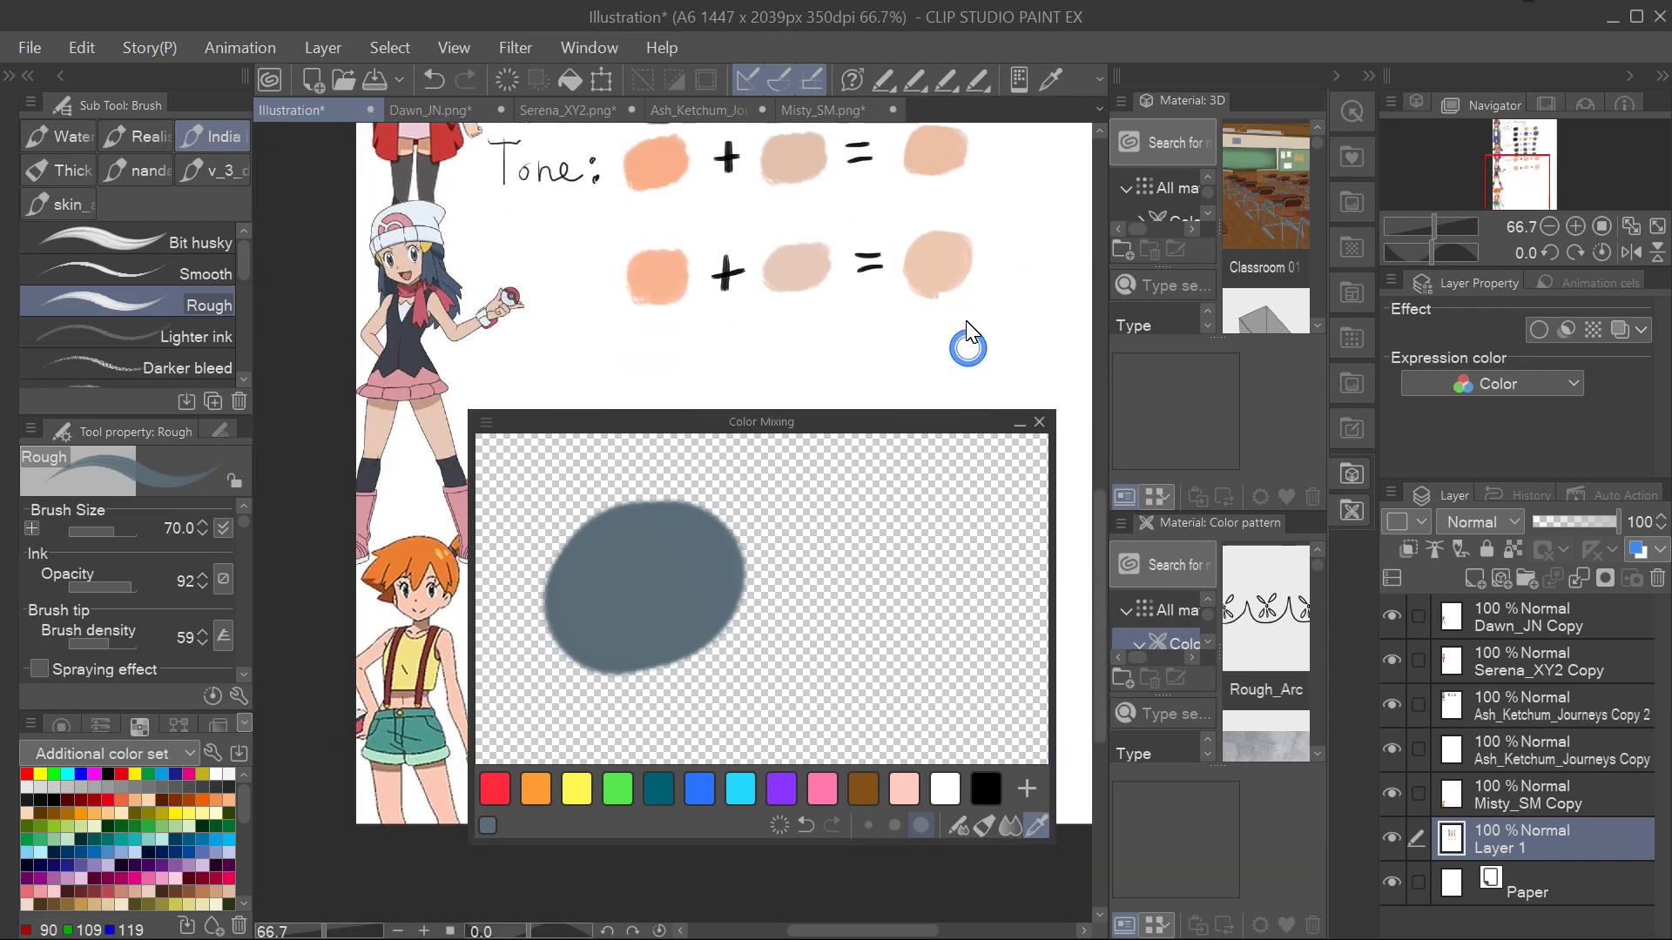
Clear the Color Mixing palette and paint an orange skin tone swatch (RGB 249, 169, 127) to start a third Tone row.
key(Delete)
scroll(675, 366, up, 5)
alt+click(509, 312)
scroll(648, 412, down, 5)
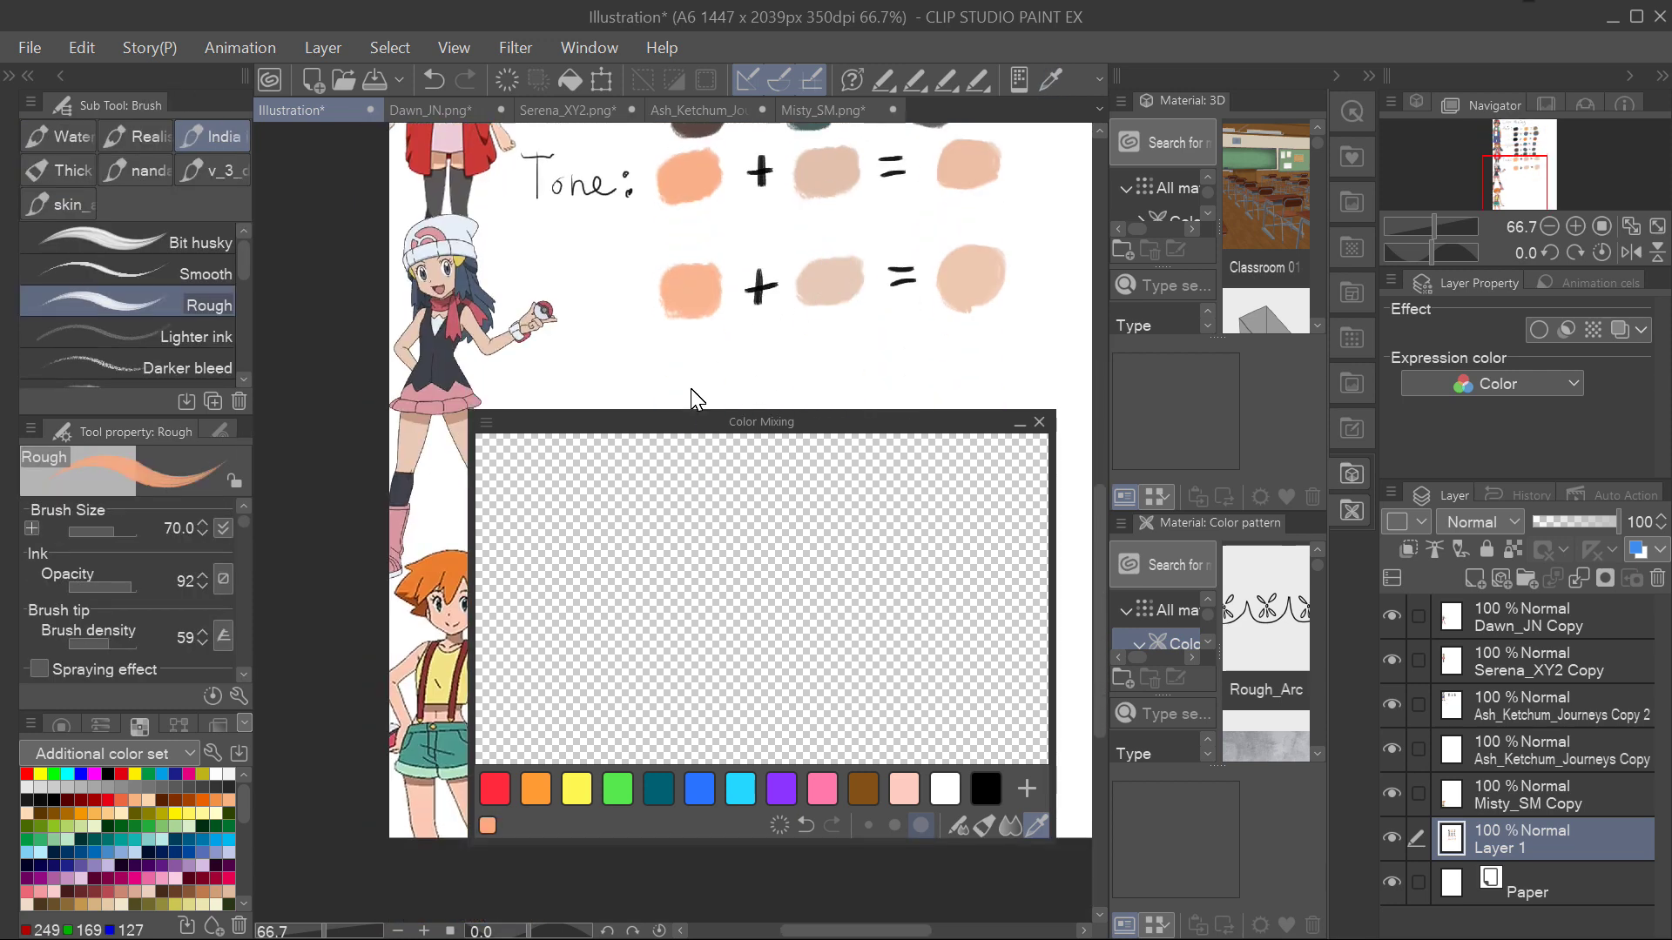
scroll(661, 349, down, 1)
drag(688, 283, 682, 305)
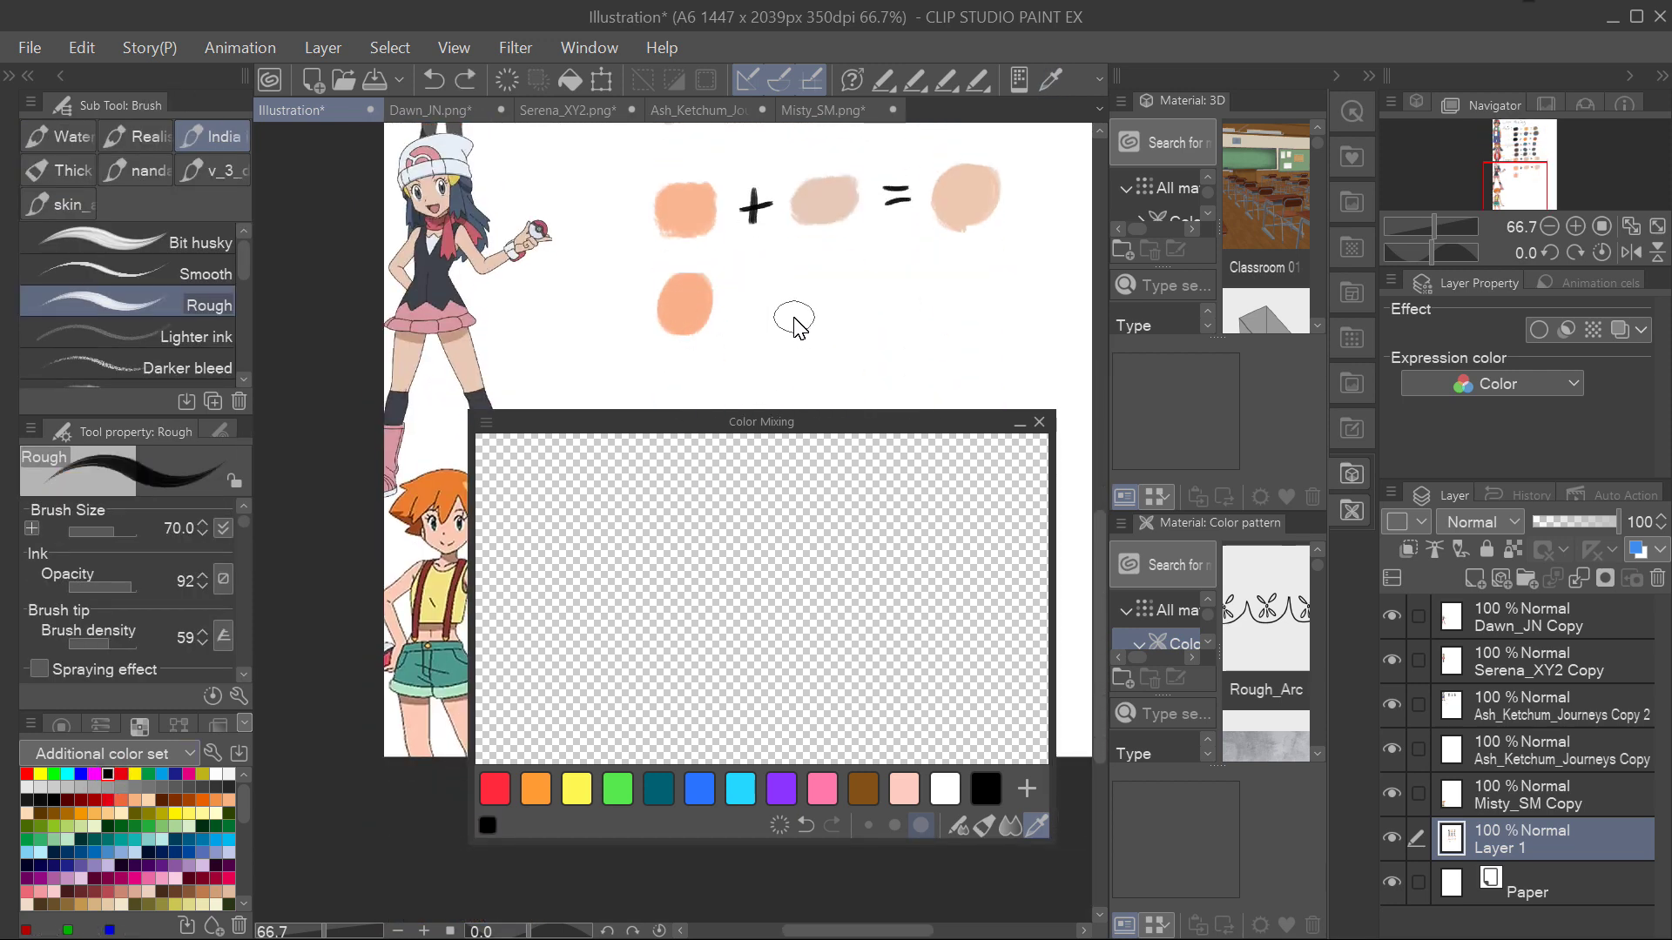
Draw a black plus sign and equals sign at brush size 15 in the third Tone row.
scroll(948, 272, up, 4)
scroll(944, 347, down, 2)
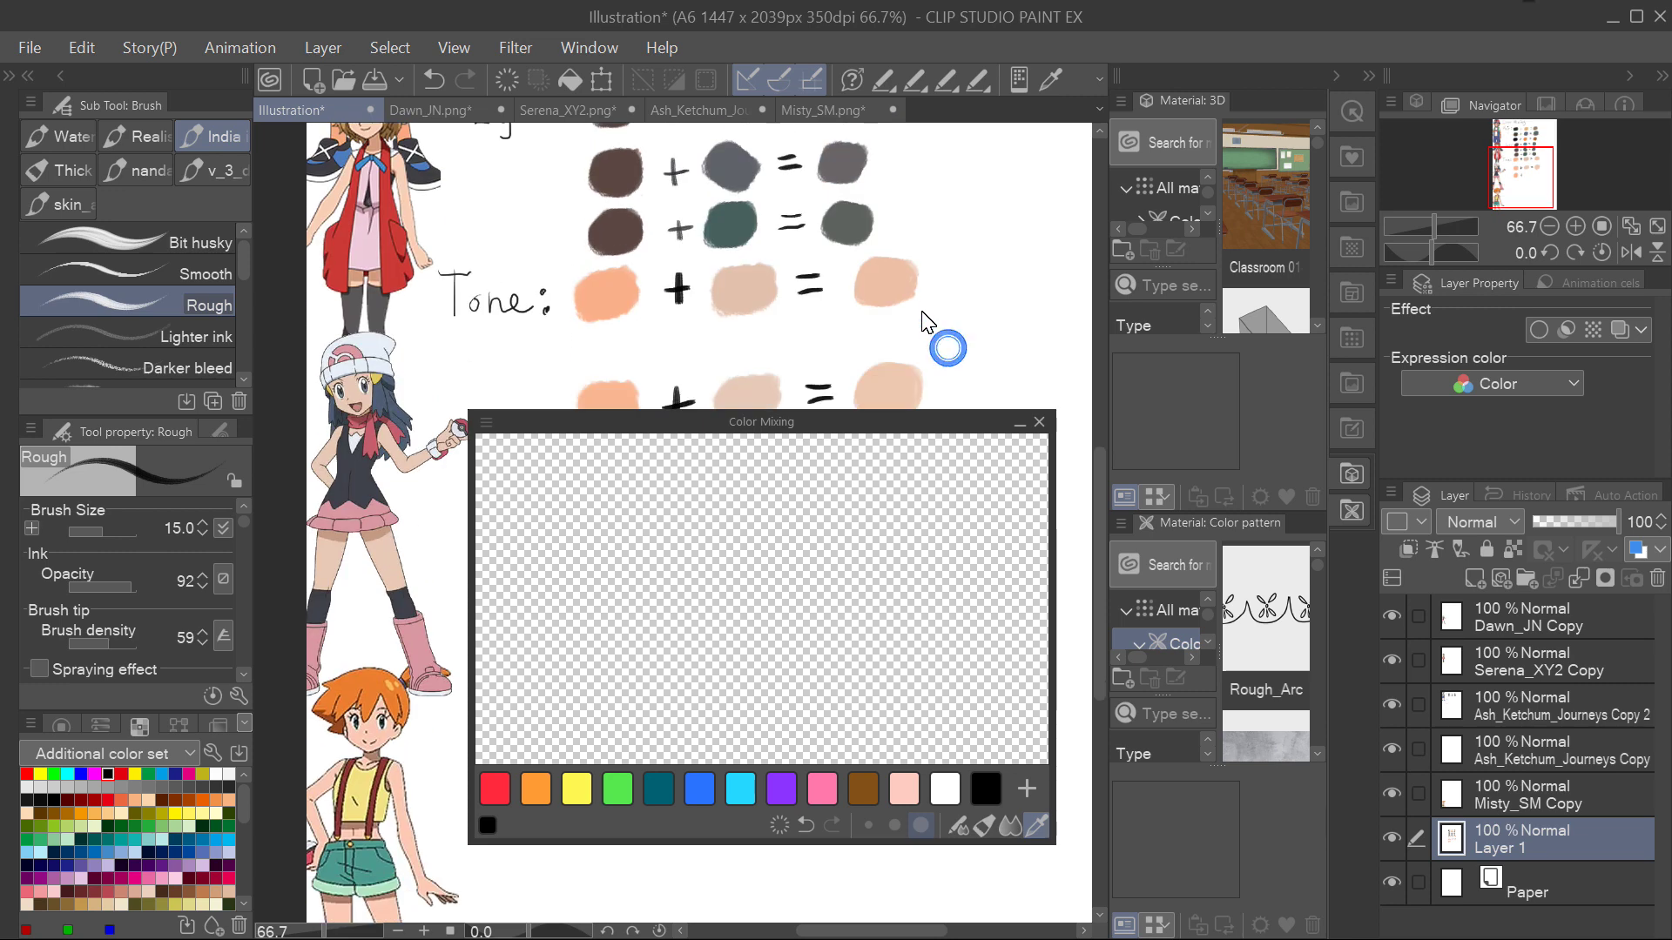
scroll(926, 299, down, 2)
scroll(932, 331, up, 1)
drag(832, 347, 861, 352)
Sample the light pink skin tone (RGB 254, 201, 179) and paint it as the third Tone row's second swatch.
scroll(519, 497, down, 3)
alt+click(609, 385)
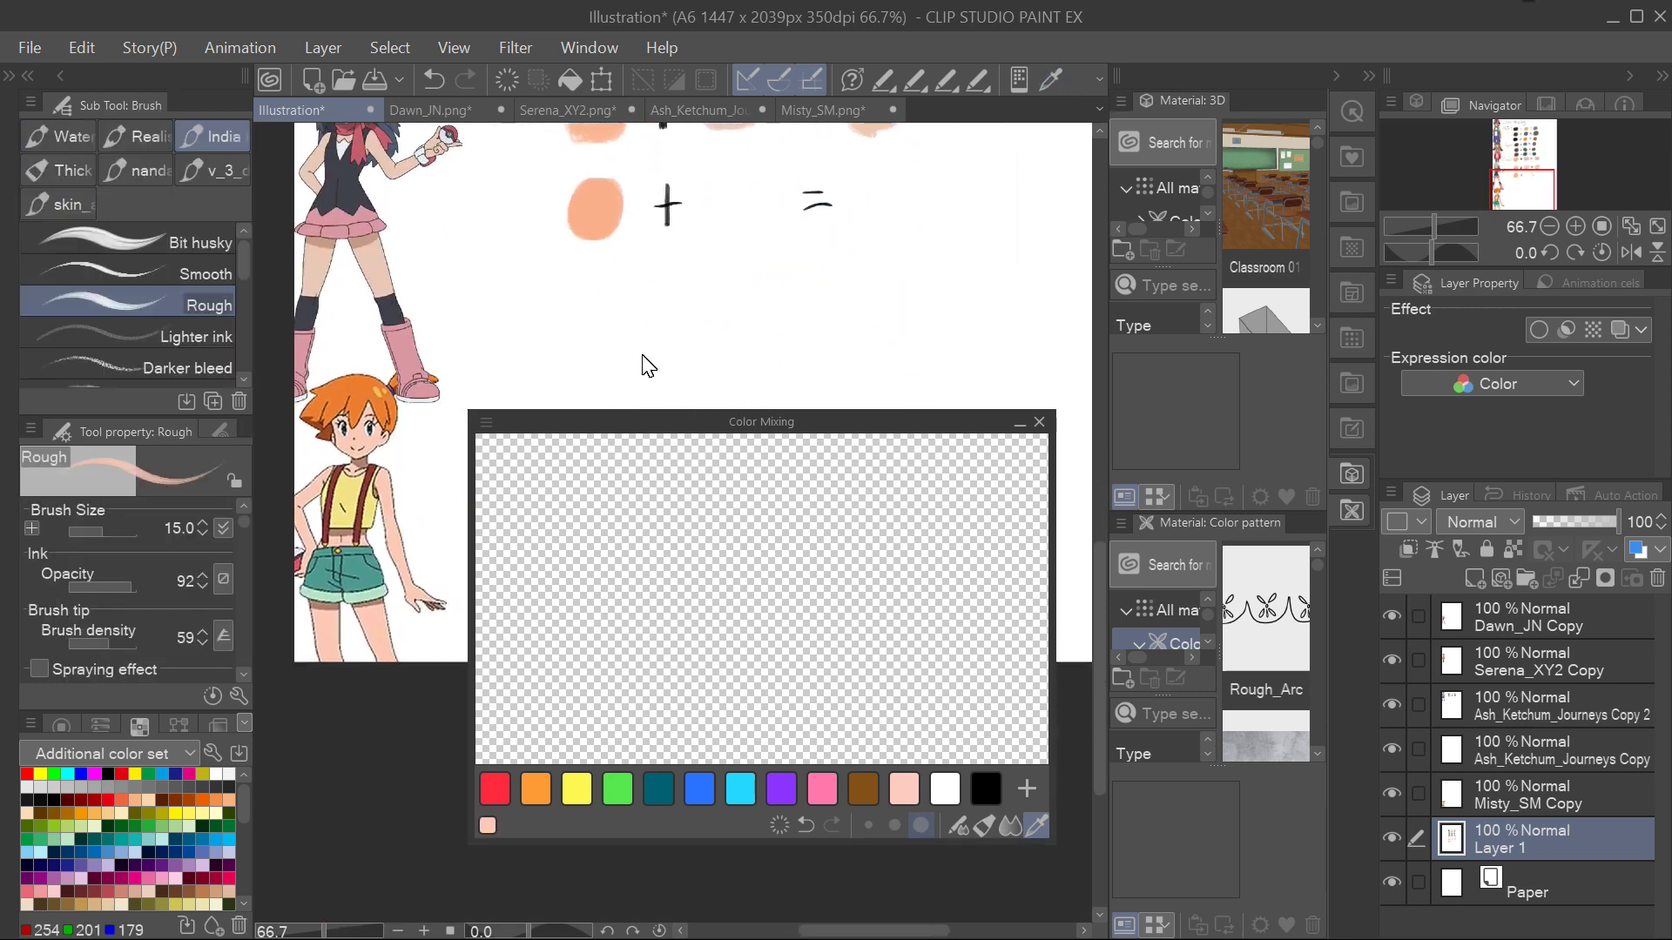
scroll(730, 298, up, 2)
Blend the third Tone row's orange and pink in the Color Mixing palette and paint the mix (RGB 252, 191, 162) as that row's result.
alt+click(635, 581)
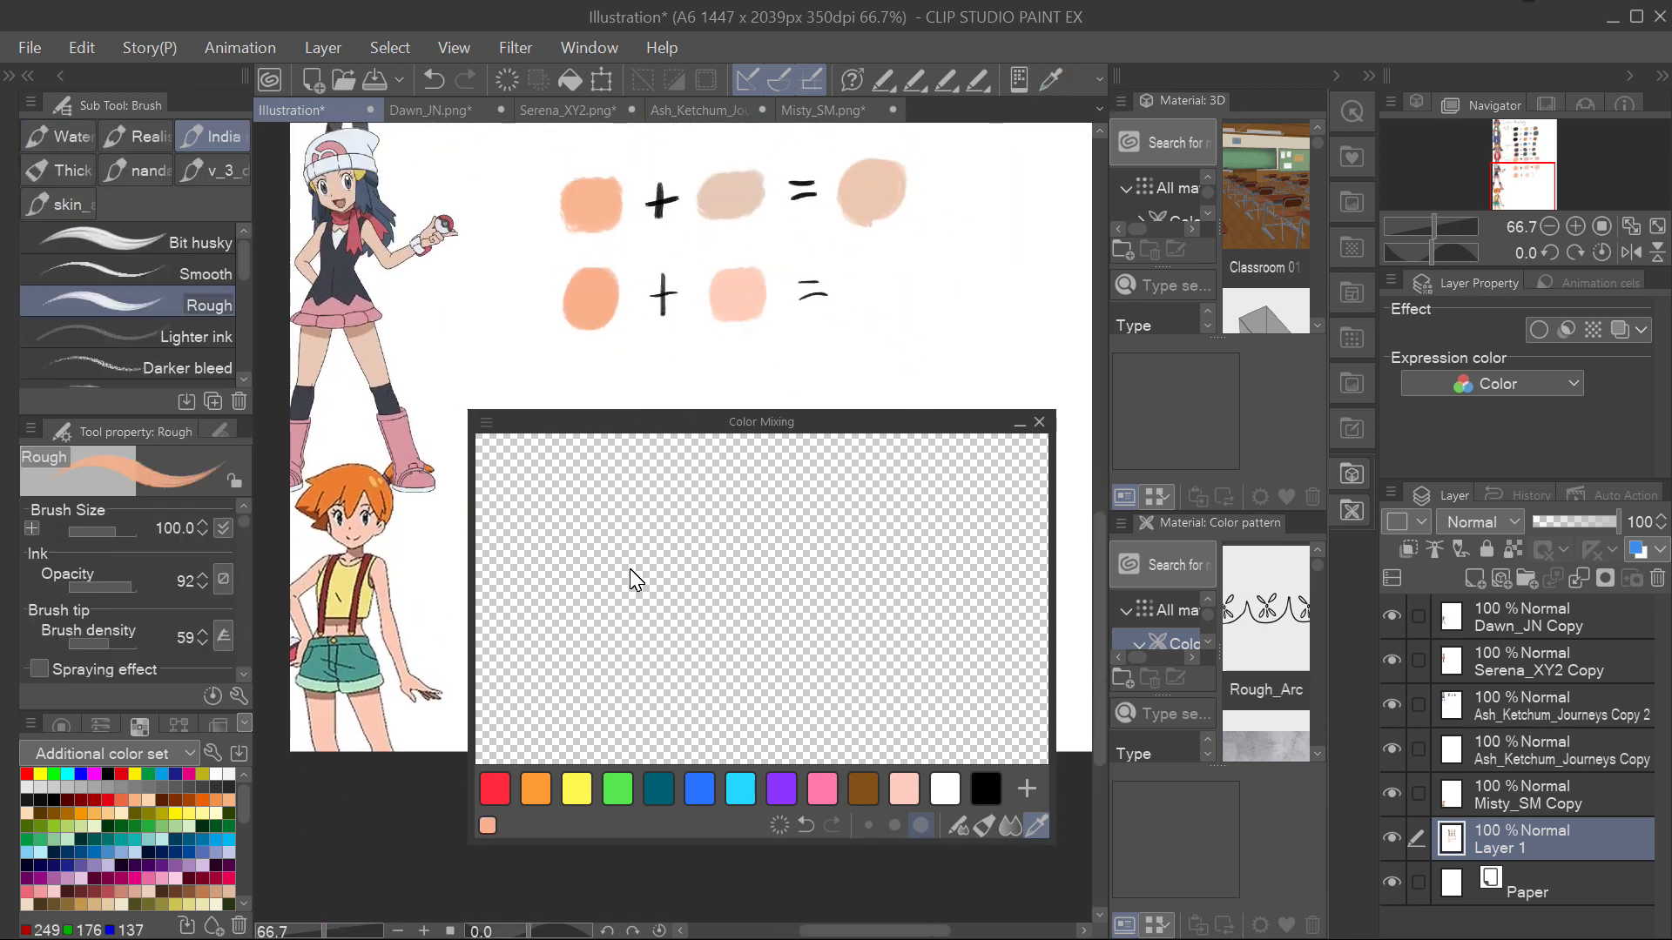
key(bracketleft)
key(bracketleft)
key(bracketleft)
mouse_move(574, 579)
mouse_down()
mouse_move(597, 566)
mouse_move(638, 599)
mouse_move(662, 575)
mouse_up()
alt+click(739, 318)
click(1036, 825)
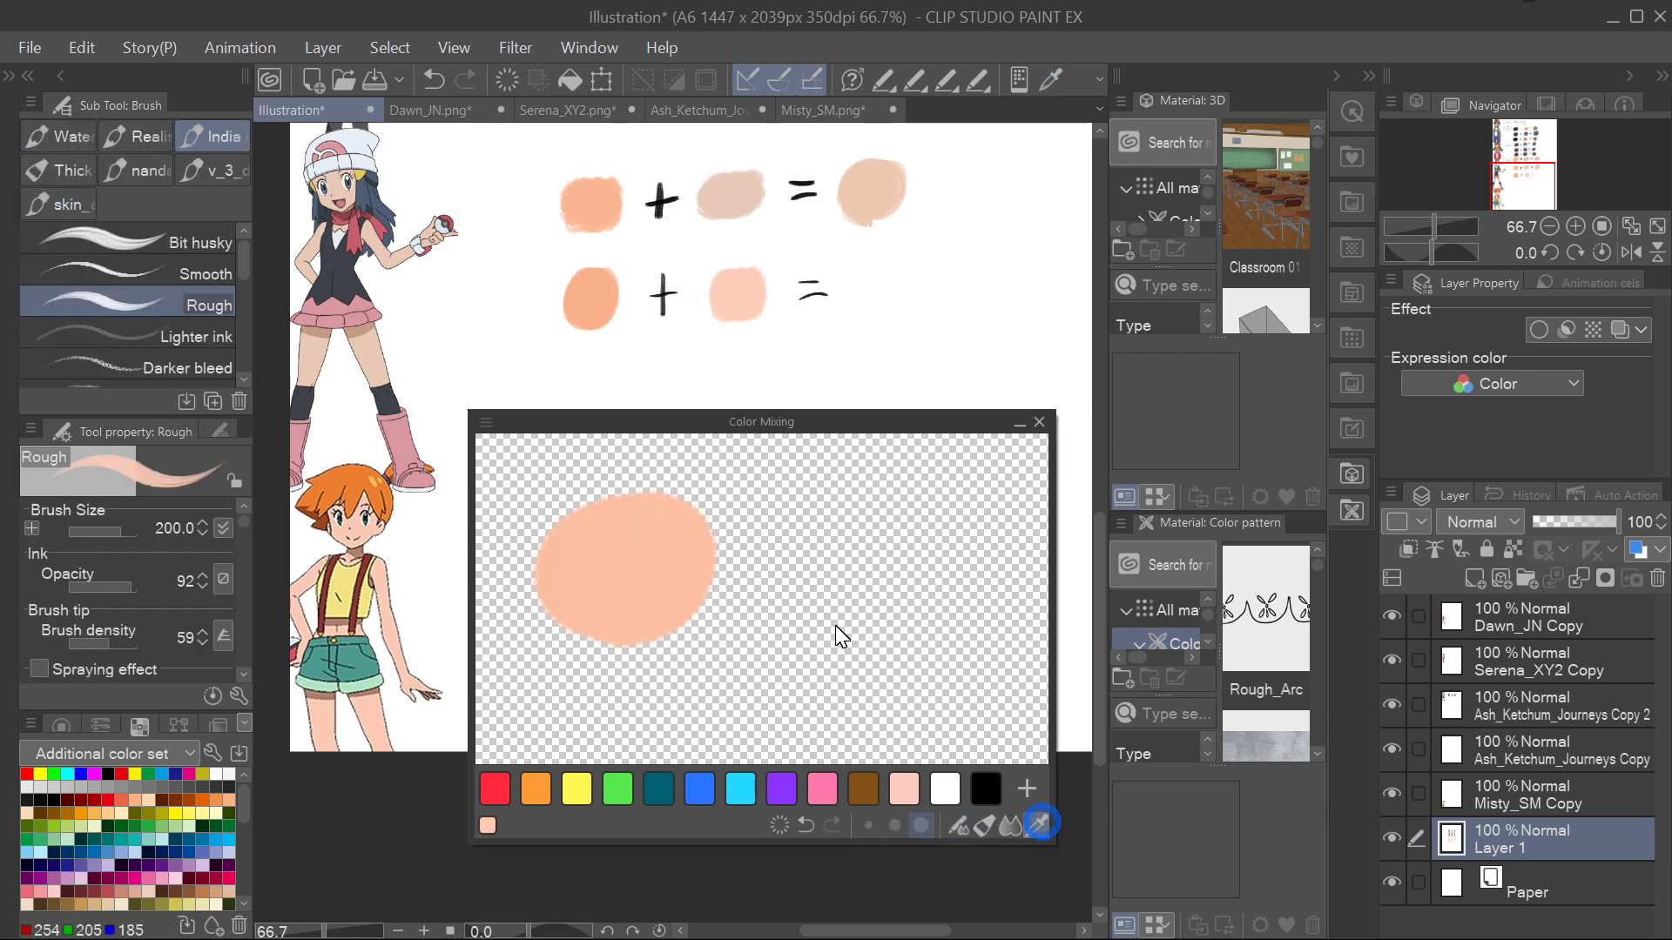
scroll(958, 309, down, 2)
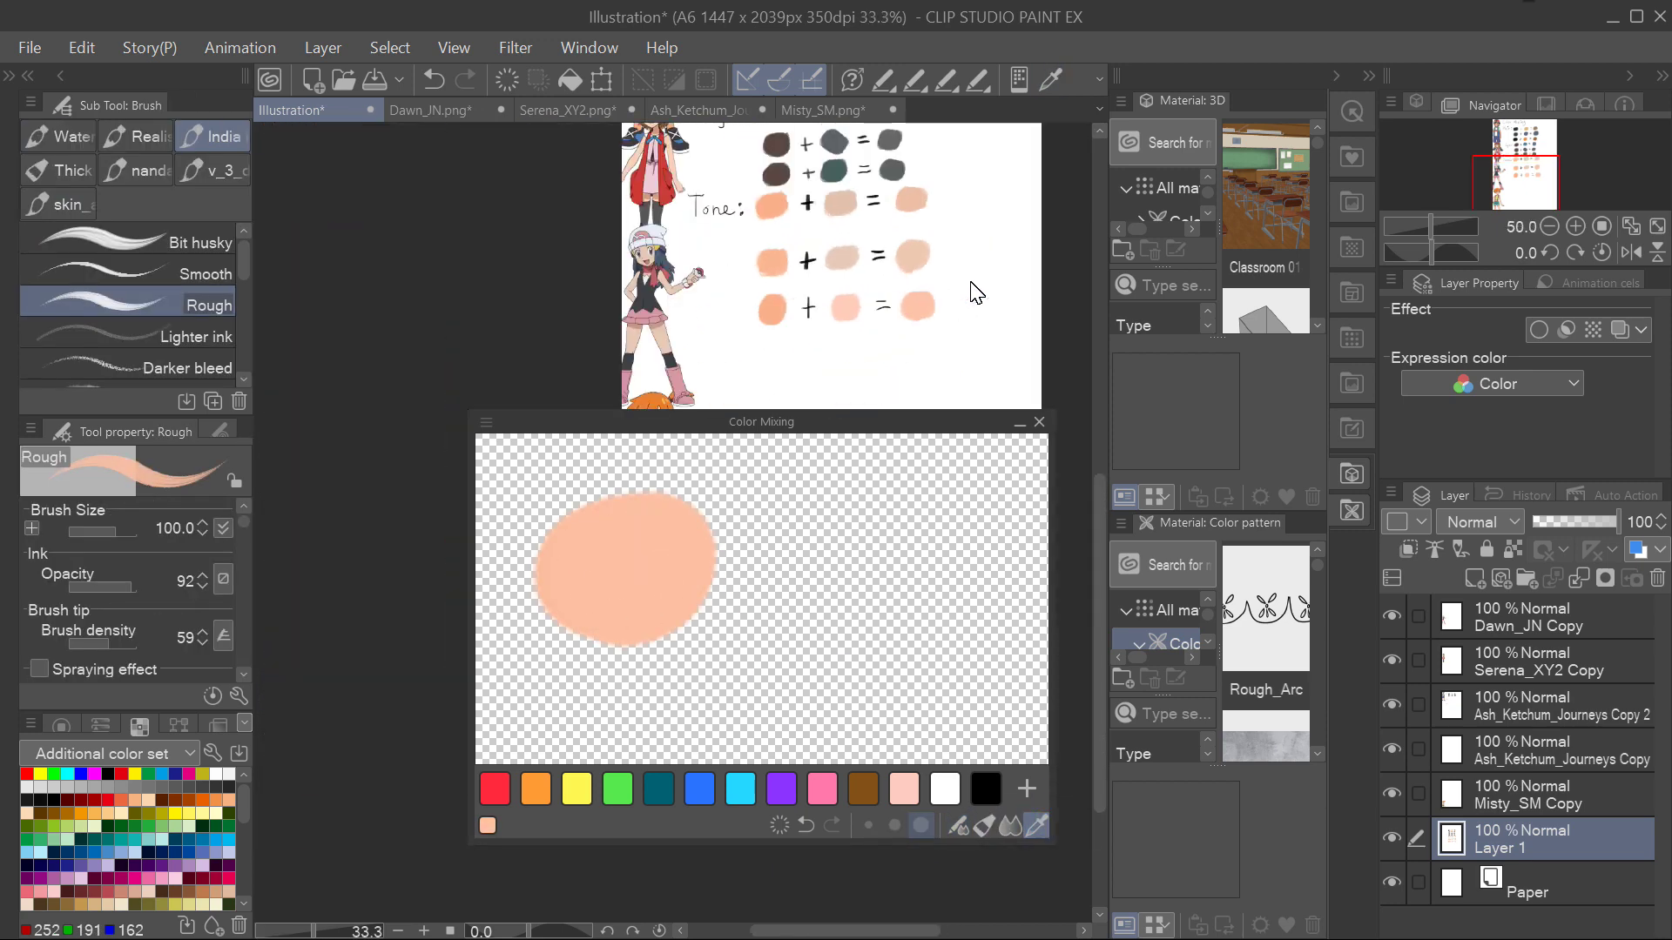
Dock the Color Mixing palette between the Layer Property and Layer palettes.
drag(900, 437, 1547, 530)
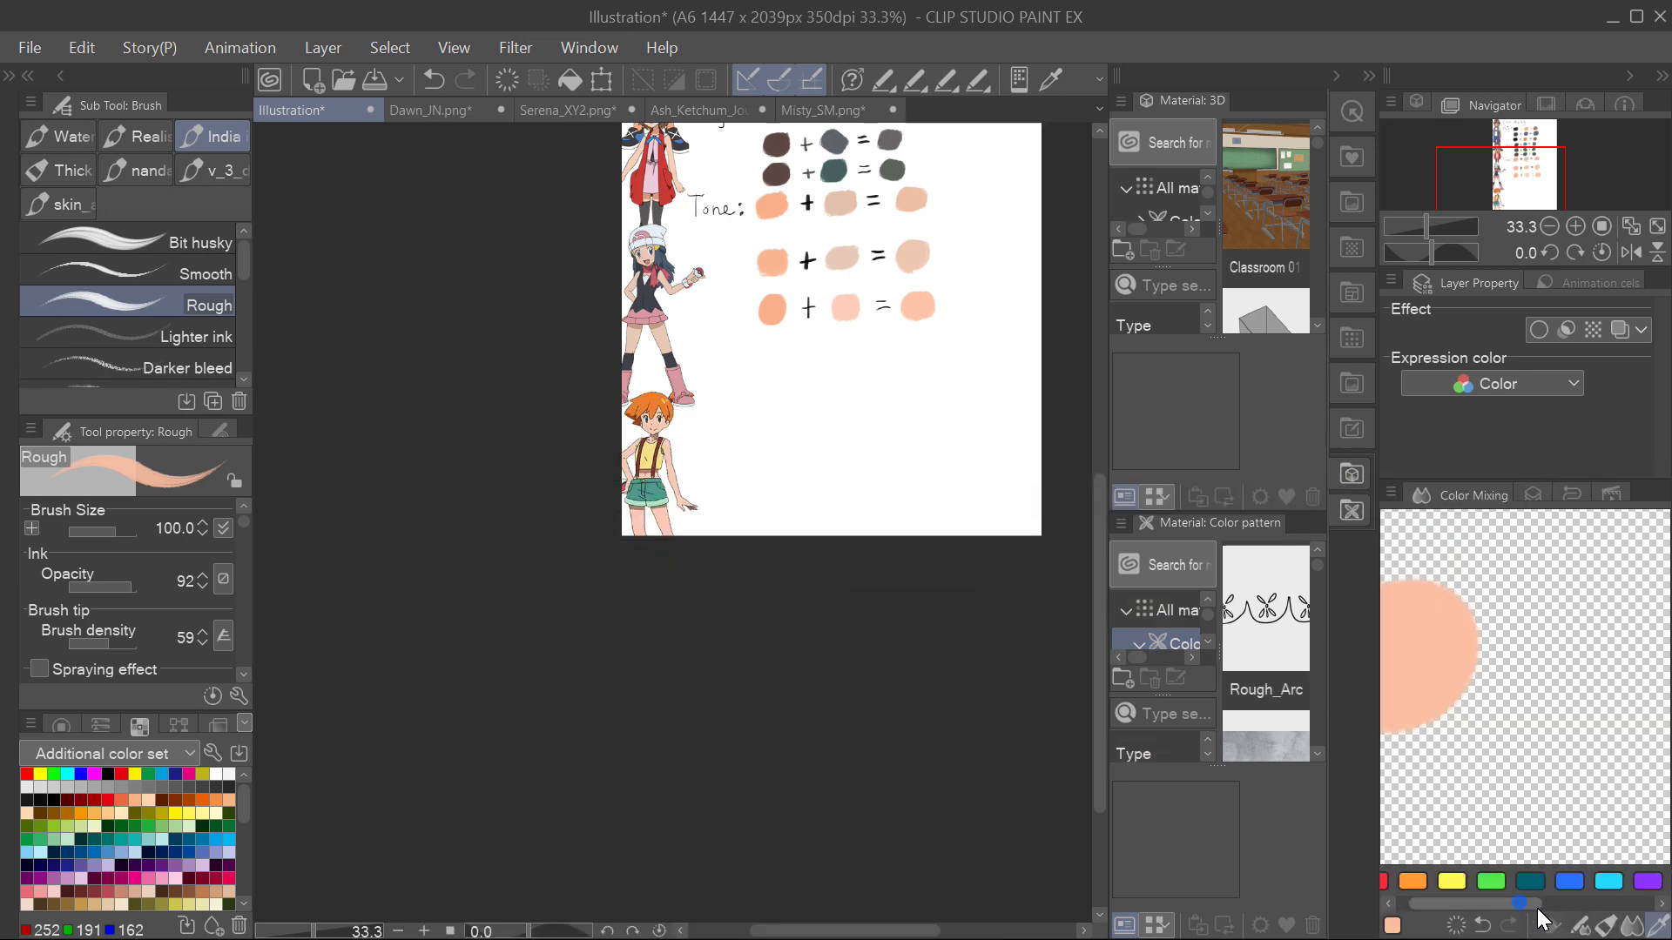
drag(1505, 584, 1471, 478)
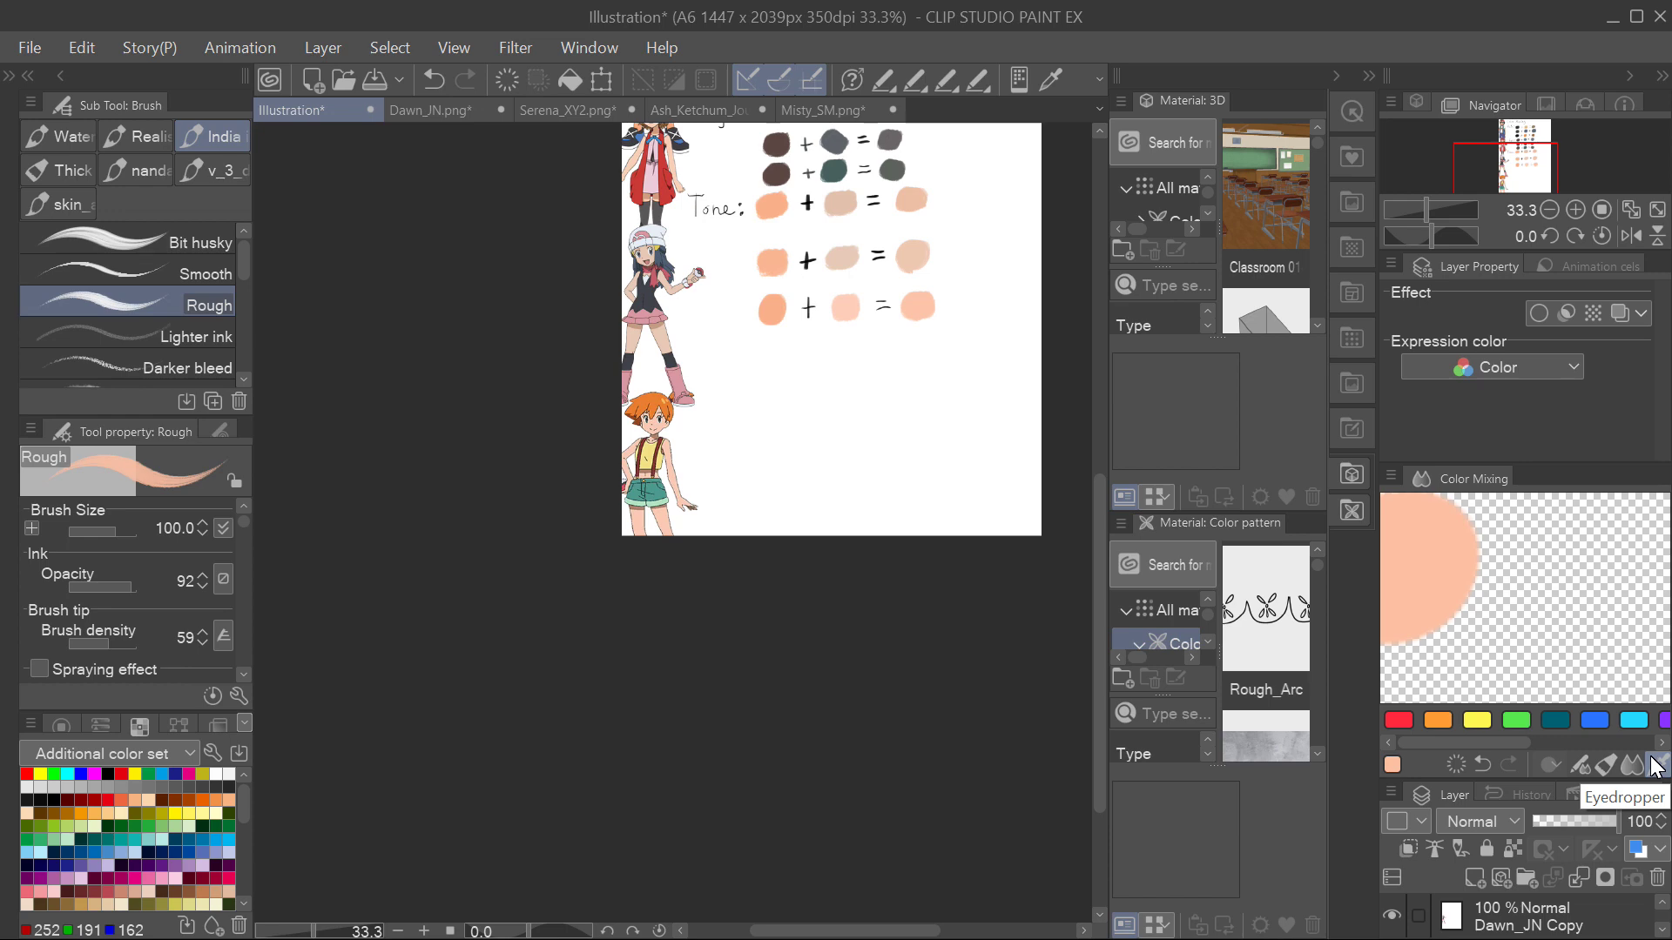
Draw a red X (RGB 229, 0, 16) beside Misty with the Rough brush at size 50.
mouse_move(1200, 529)
mouse_down()
mouse_move(1156, 535)
mouse_move(1349, 520)
mouse_move(1202, 527)
mouse_up()
scroll(901, 433, up, 1)
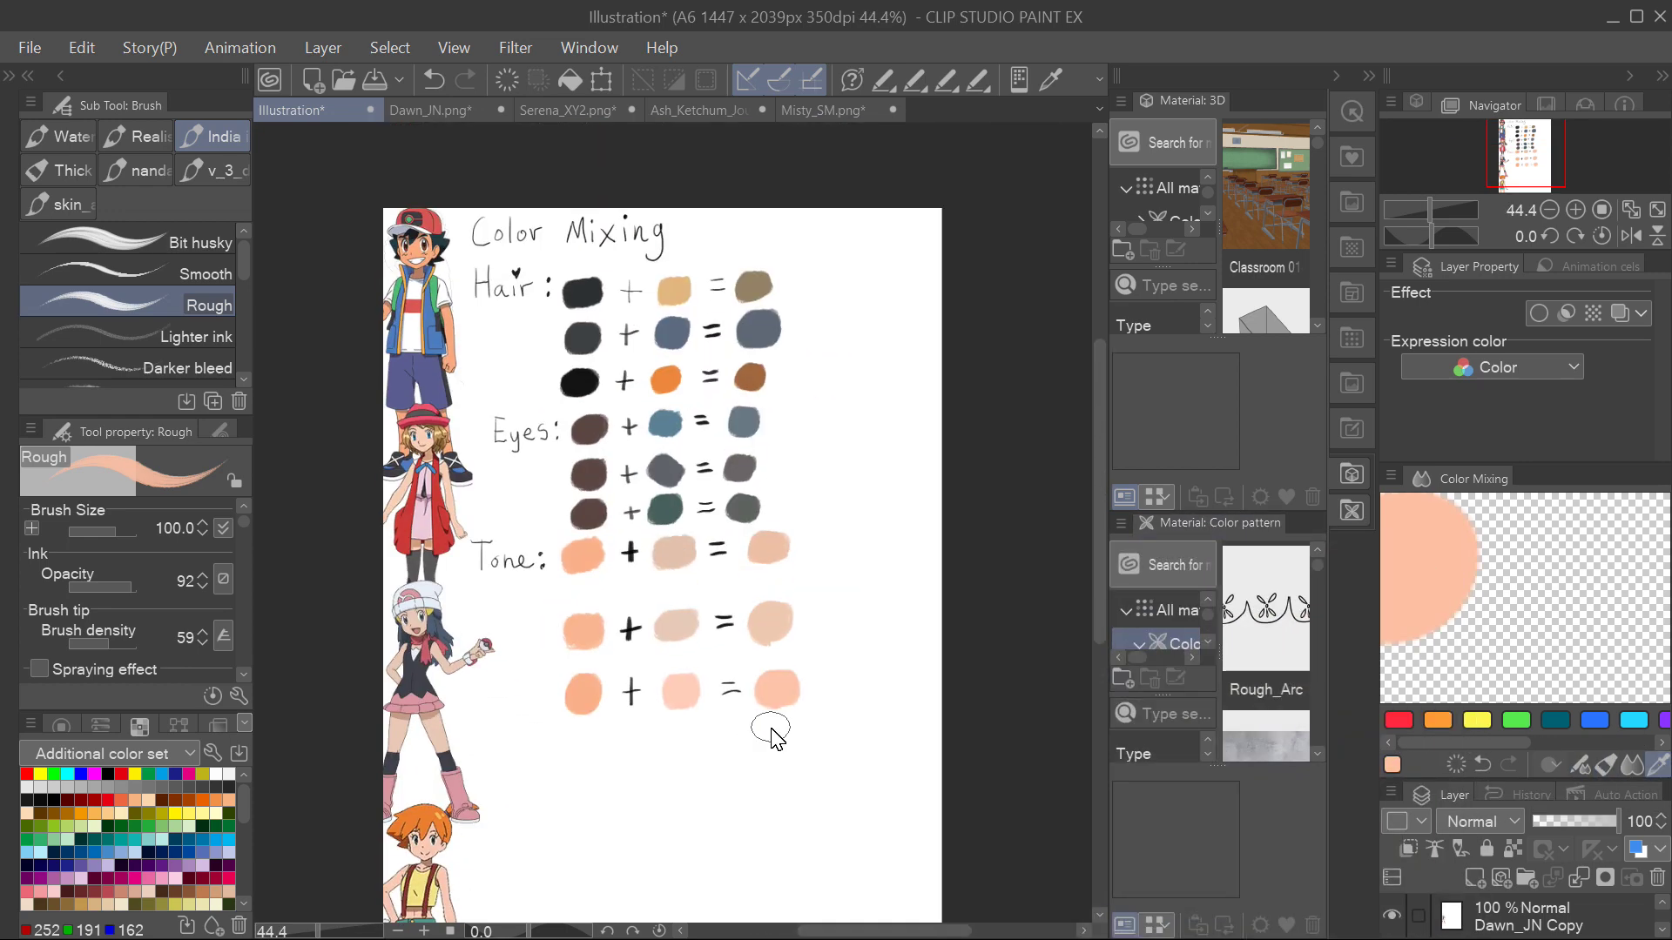
click(123, 774)
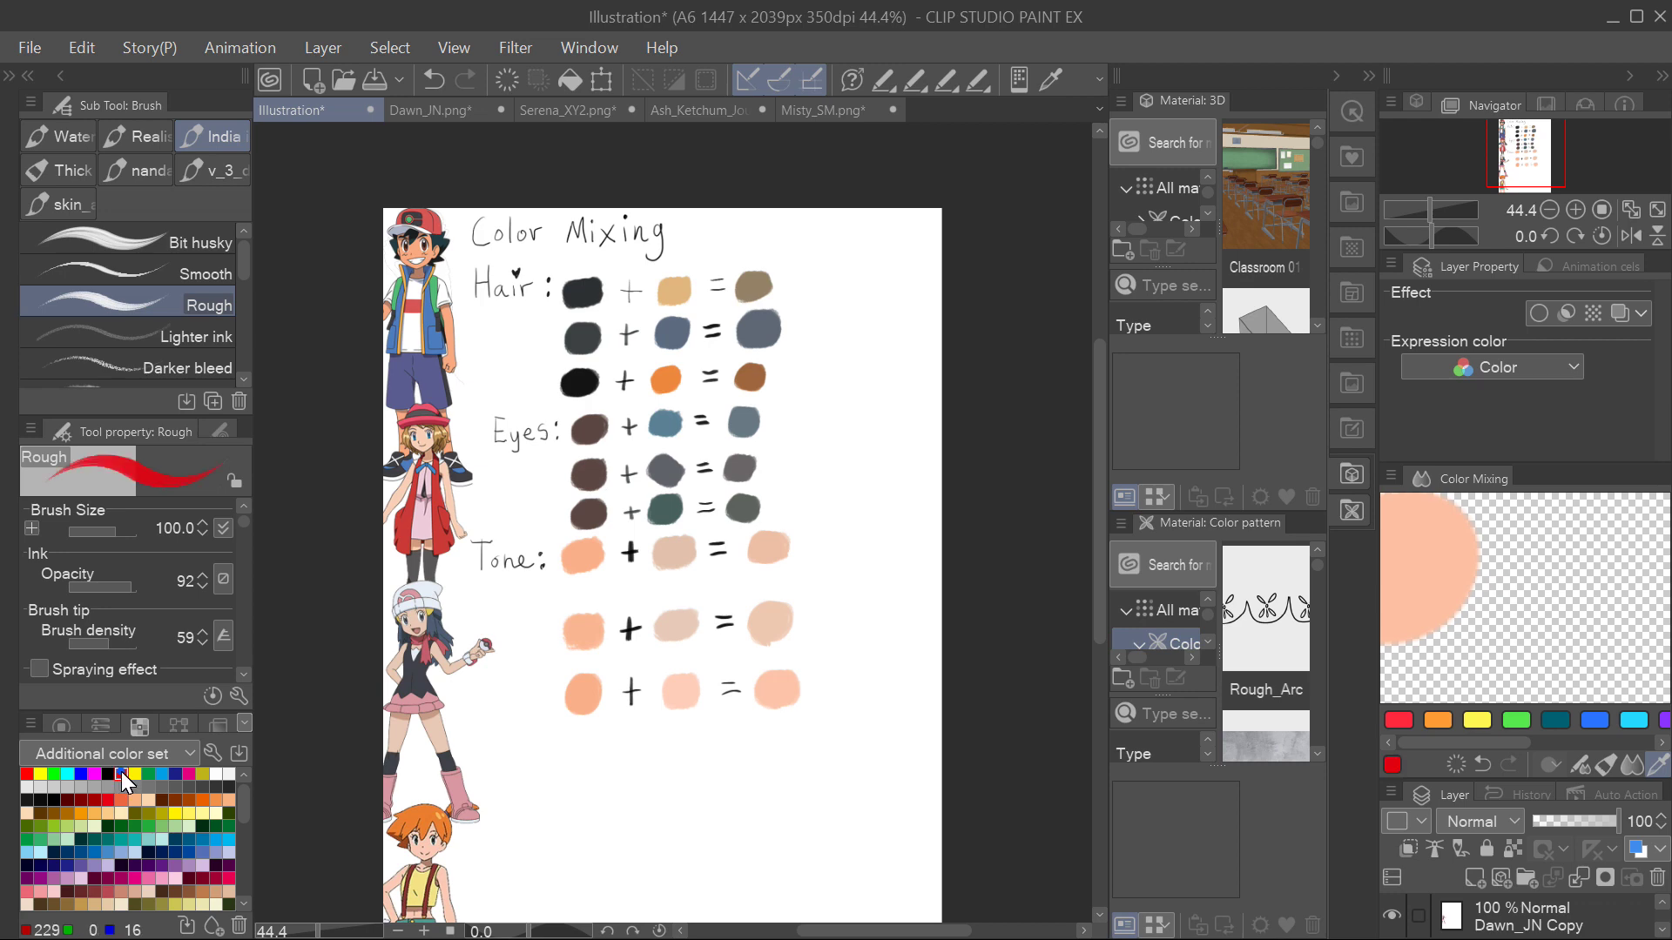
scroll(530, 852, down, 1)
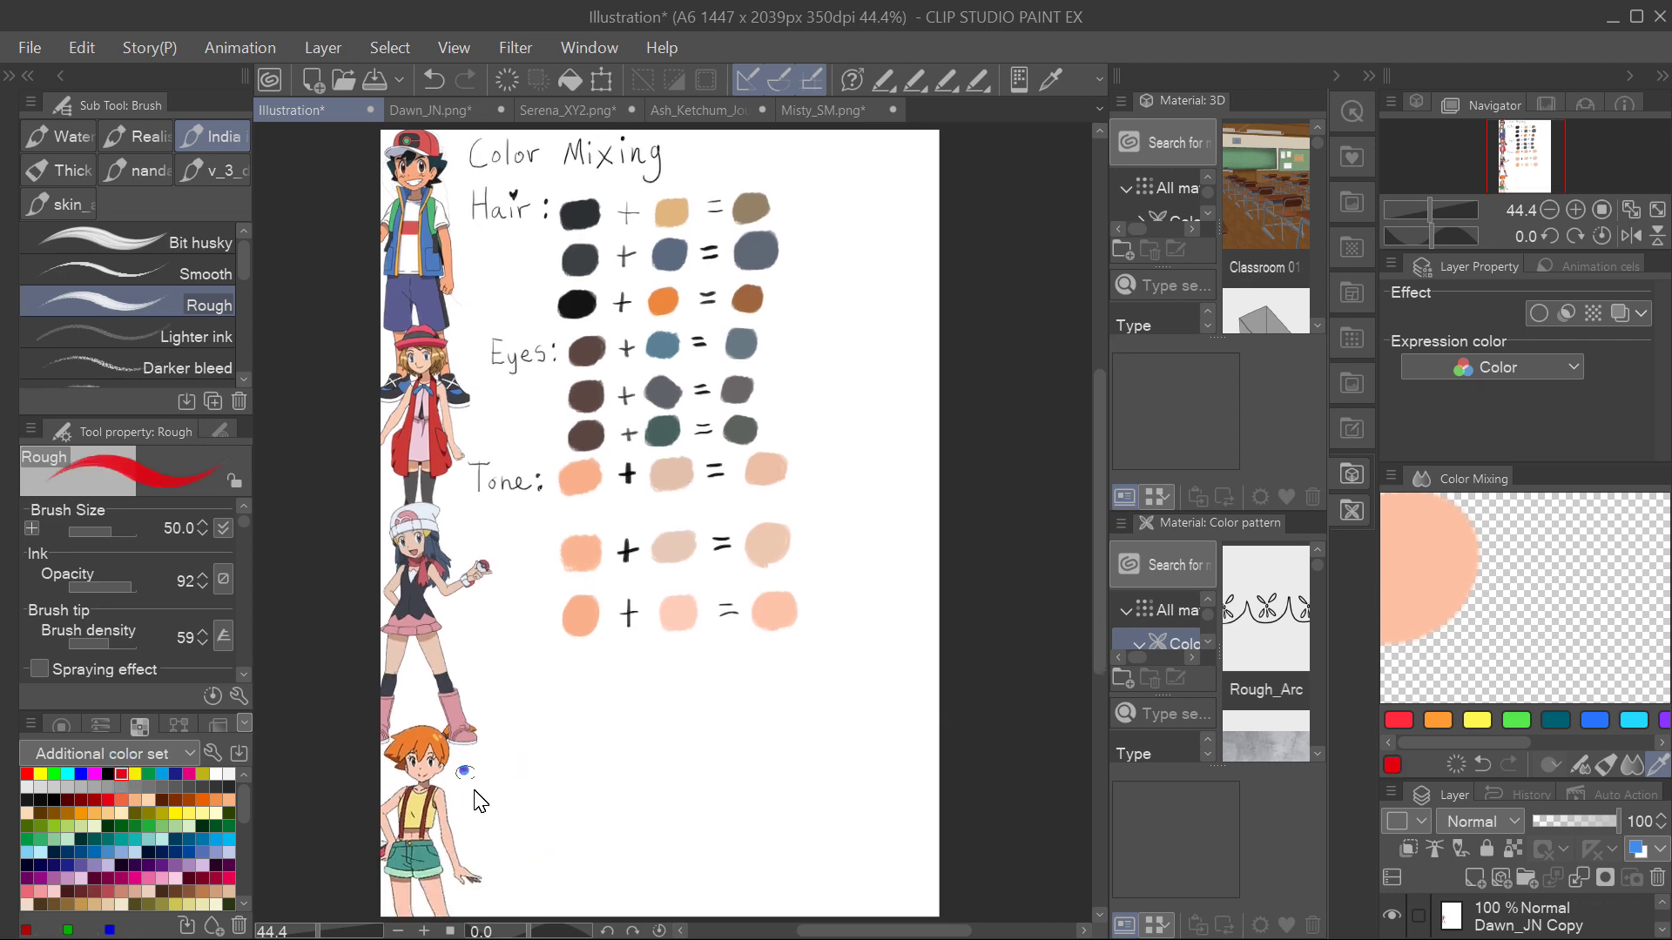
drag(463, 769, 500, 810)
drag(497, 768, 464, 811)
Draw red squiggles beside Dawn and Ash and a red X beside Serena.
scroll(478, 800, up, 1)
drag(427, 705, 460, 701)
scroll(544, 679, up, 1)
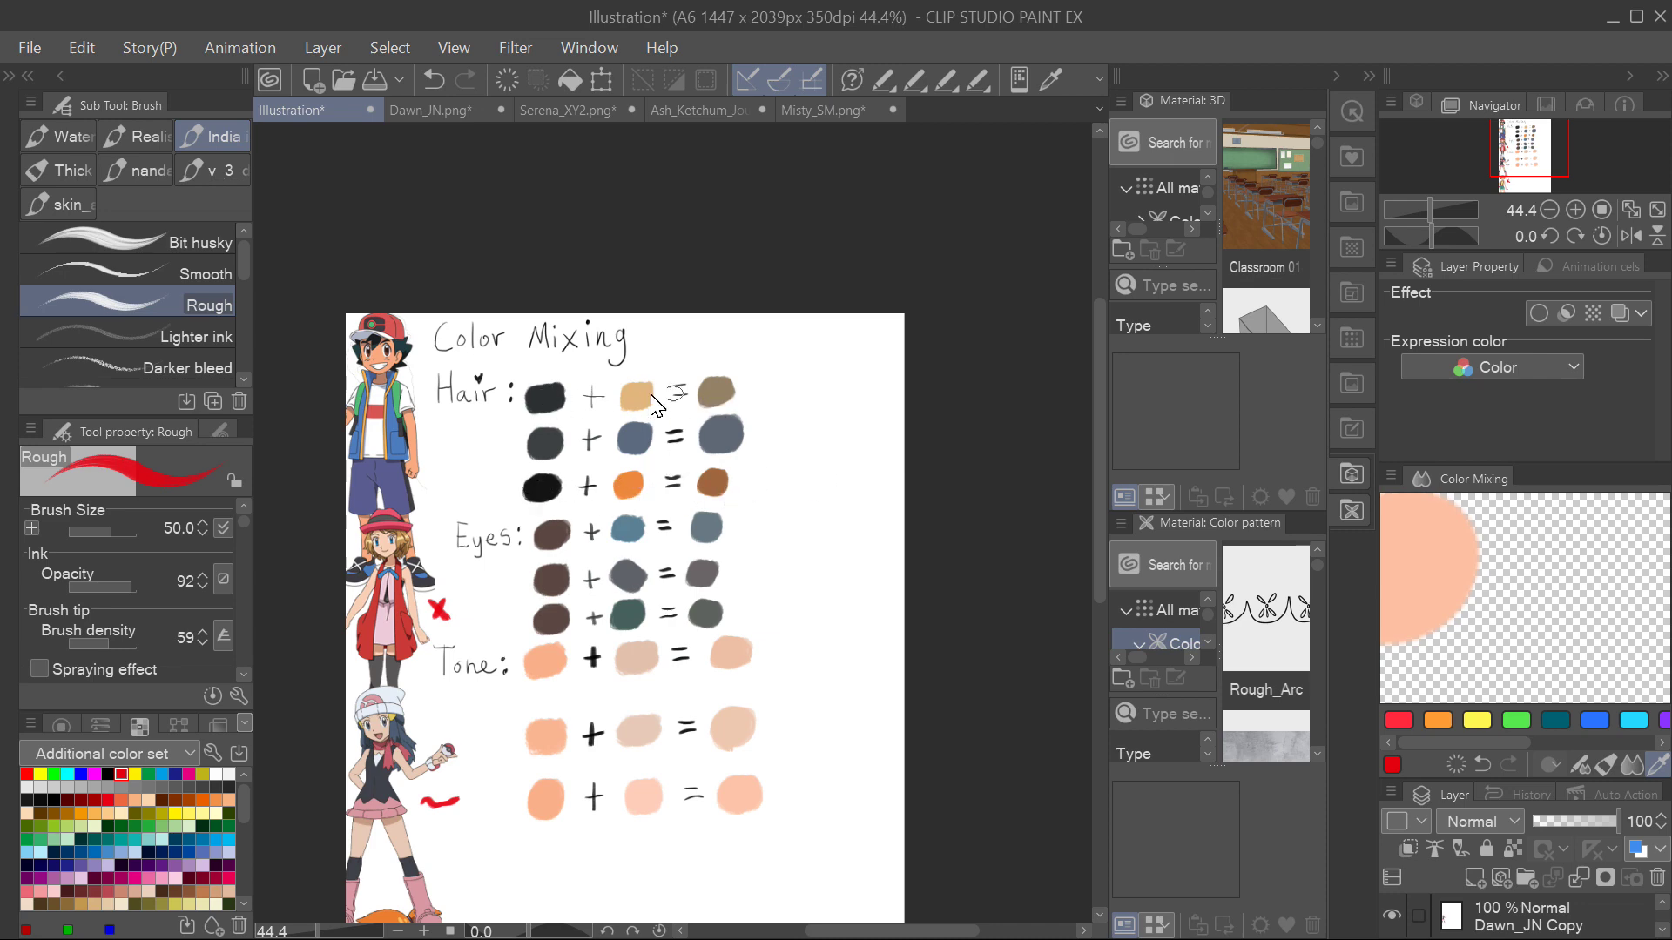
drag(438, 492, 467, 487)
scroll(470, 496, down, 2)
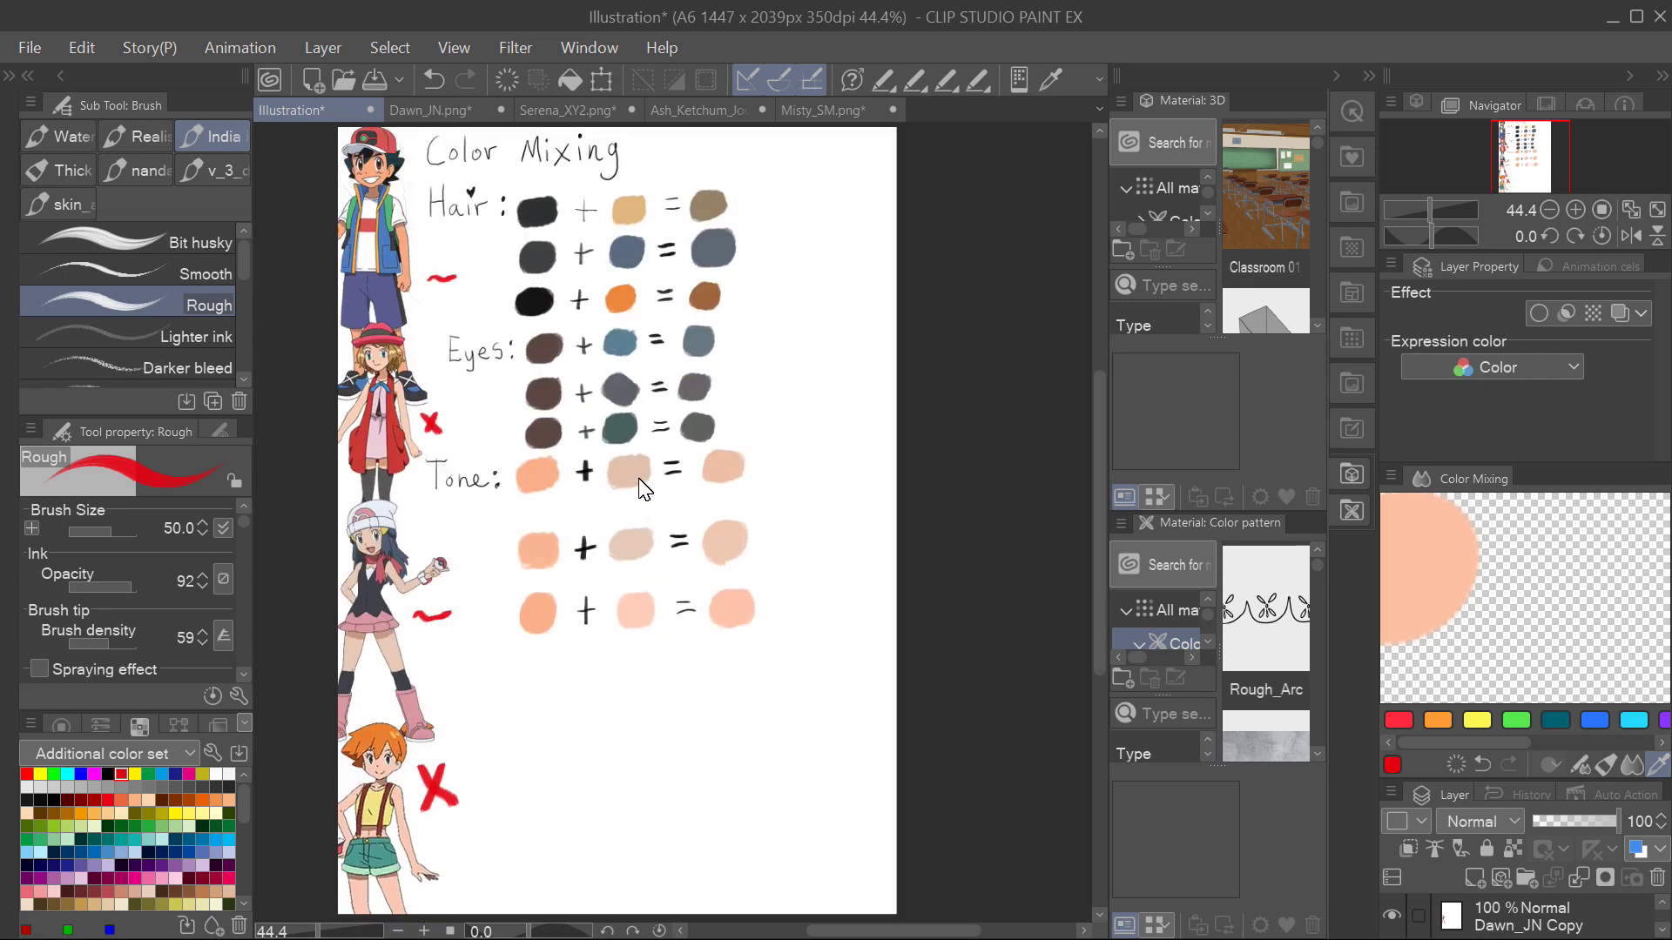
key(ctrl+minus)
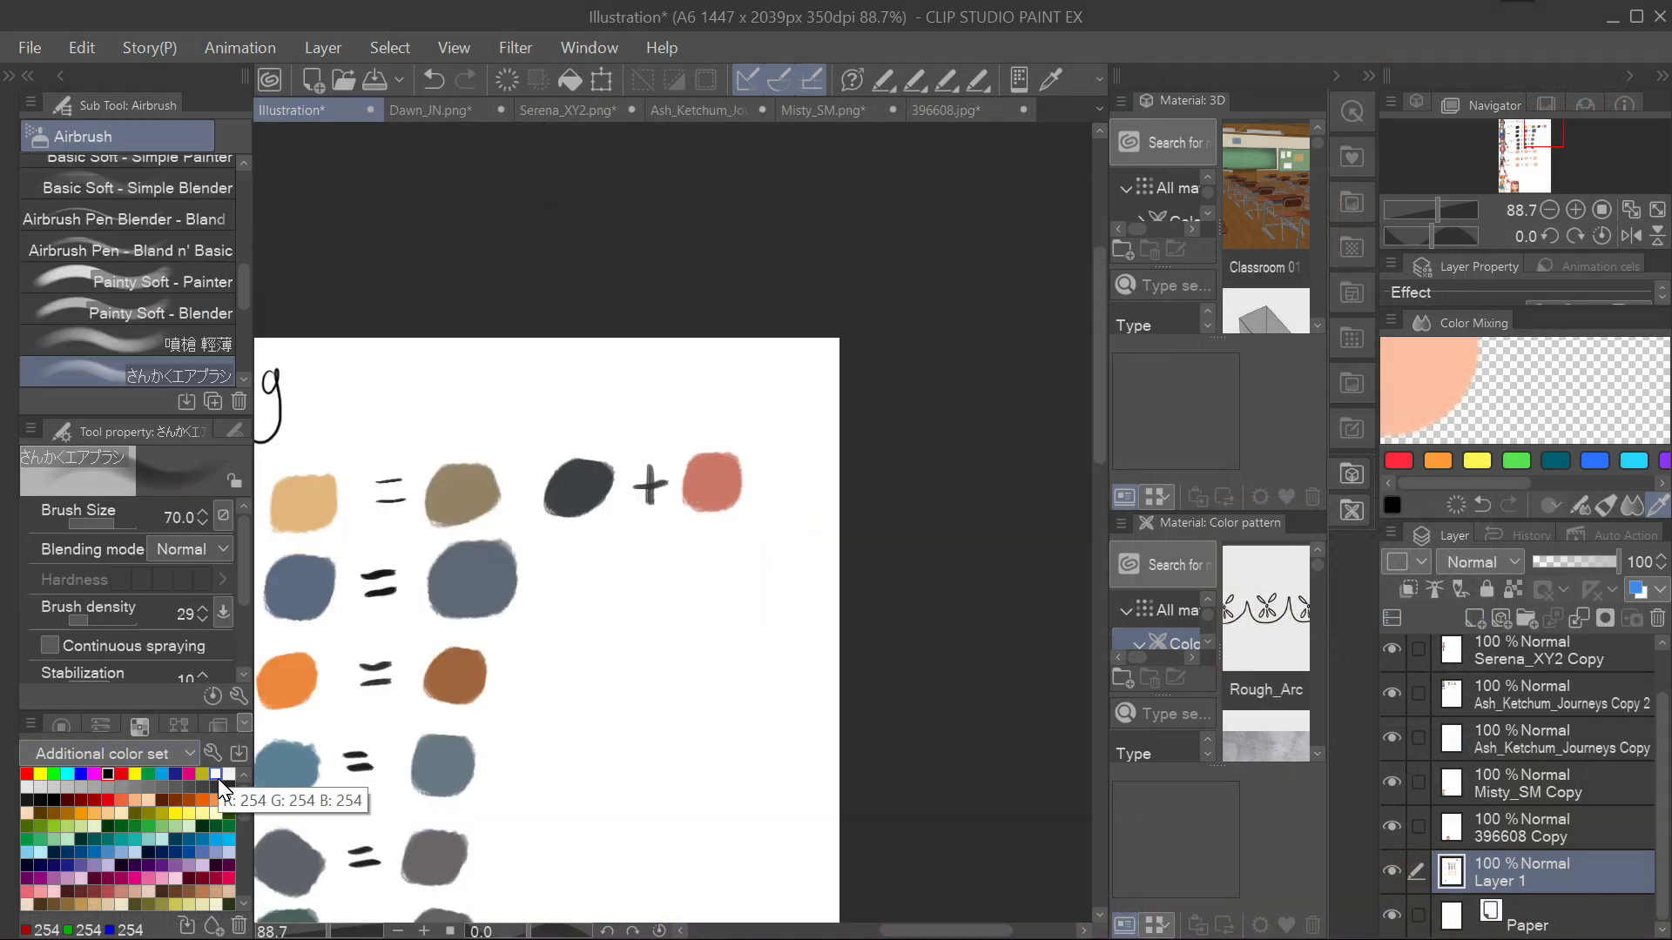
Float the Color Mixing palette over the canvas and enlarge its mixing area.
drag(1481, 323, 731, 600)
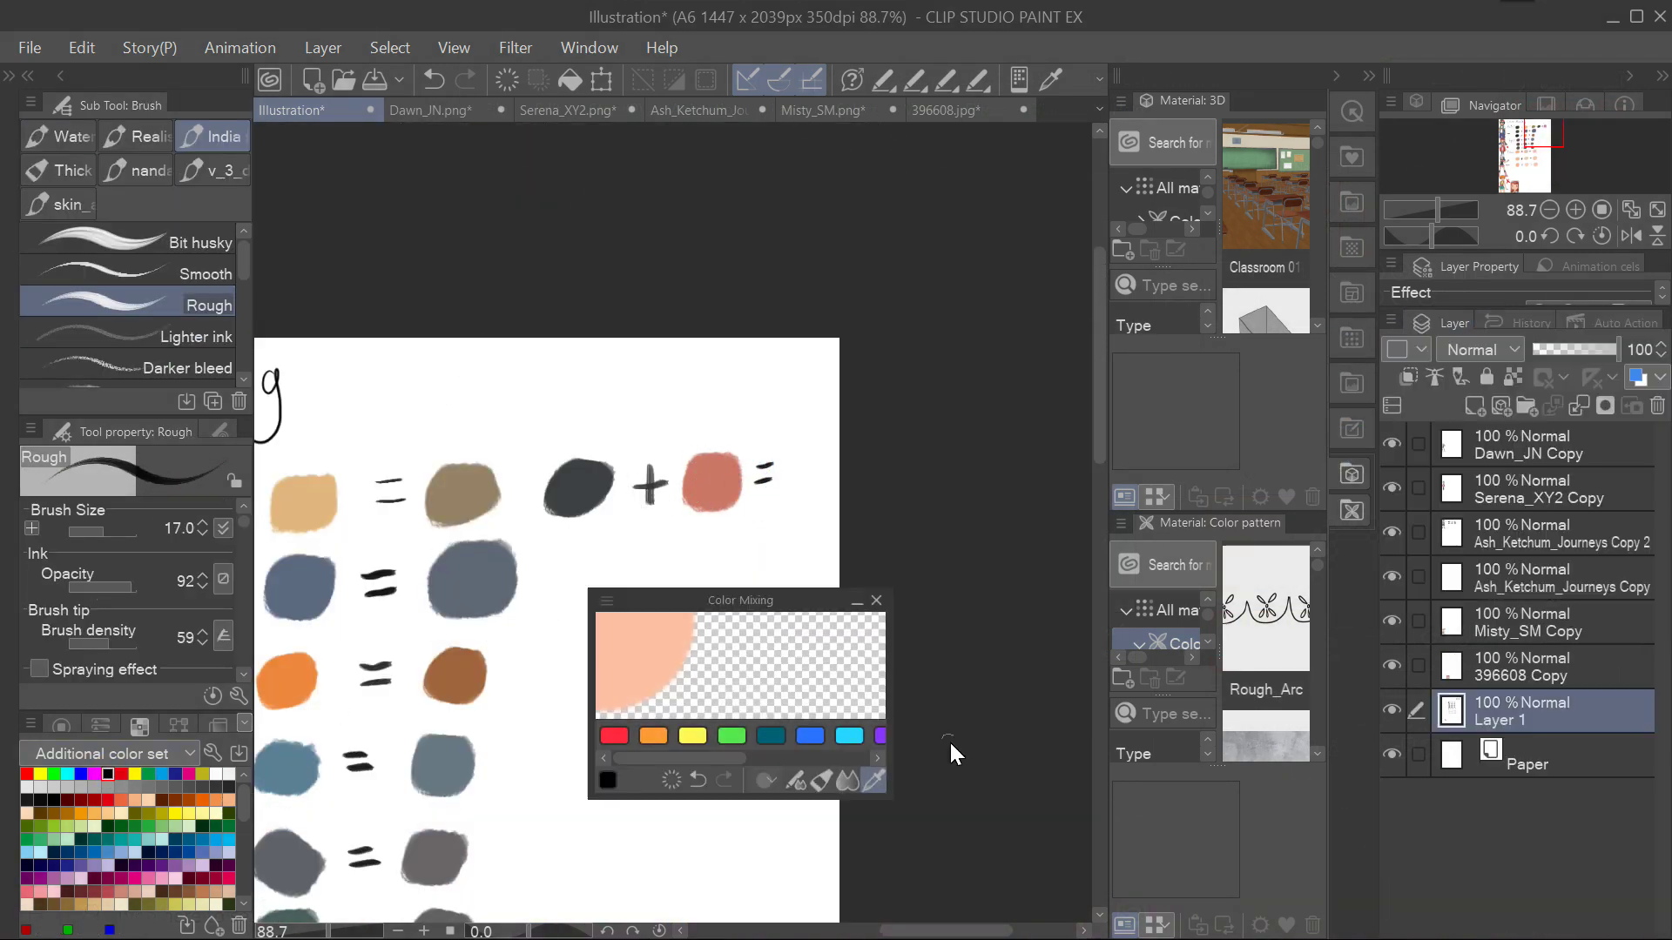
drag(588, 718, 418, 718)
drag(884, 799, 966, 905)
Blend the extra Hair row's dark grey and red in the Color Mixing palette and paint the mix (RGB 148, 87, 74) as its result.
click(111, 772)
alt+click(712, 482)
mouse_move(649, 688)
mouse_down()
mouse_move(608, 733)
mouse_move(629, 687)
mouse_up()
click(922, 887)
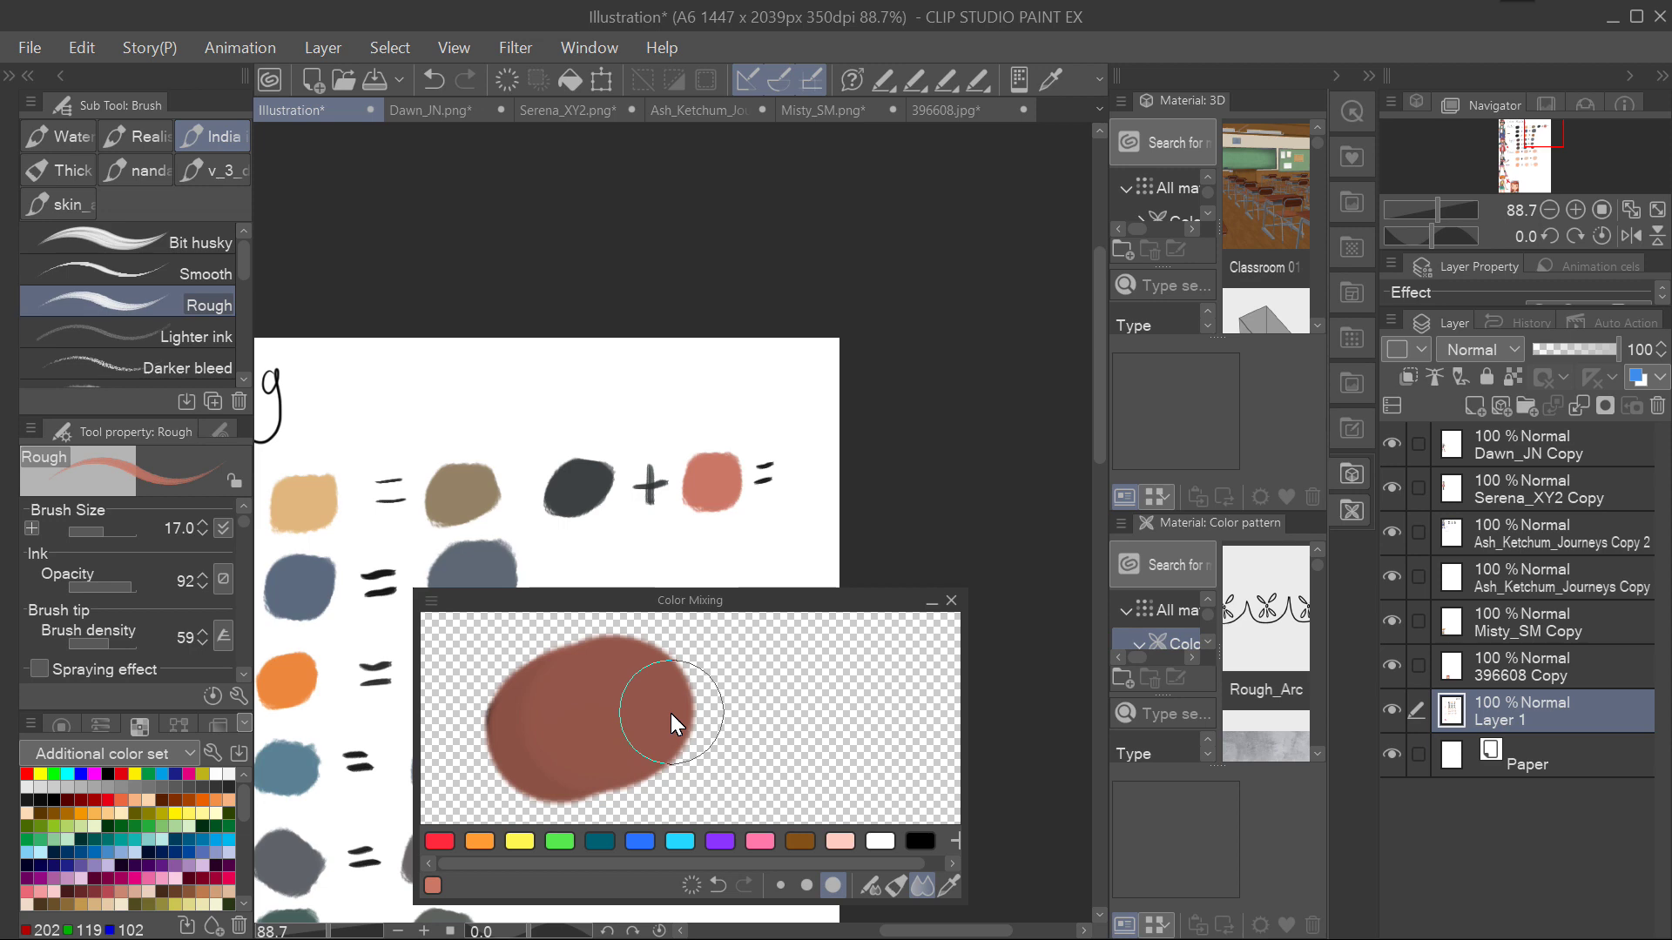
click(948, 887)
click(603, 715)
click(811, 482)
scroll(906, 451, down, 6)
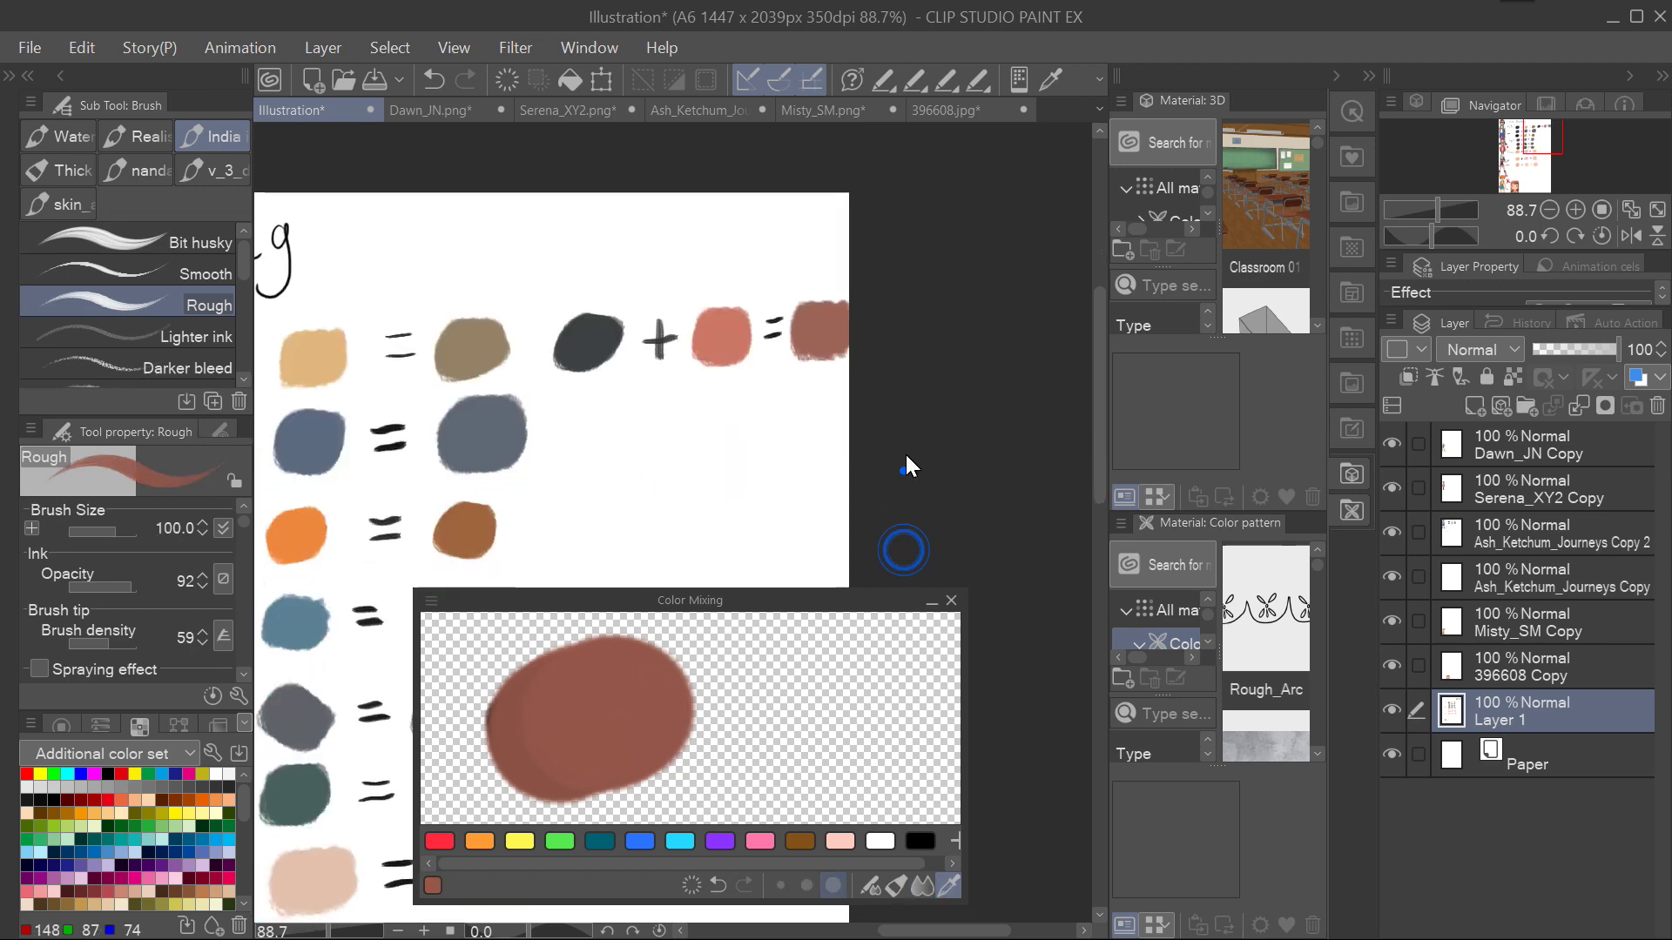
Sample the brown of Ash's eye (RGB 90, 47, 36), paint it as a swatch beside the first Eyes row and add a black plus sign.
scroll(958, 453, up, 3)
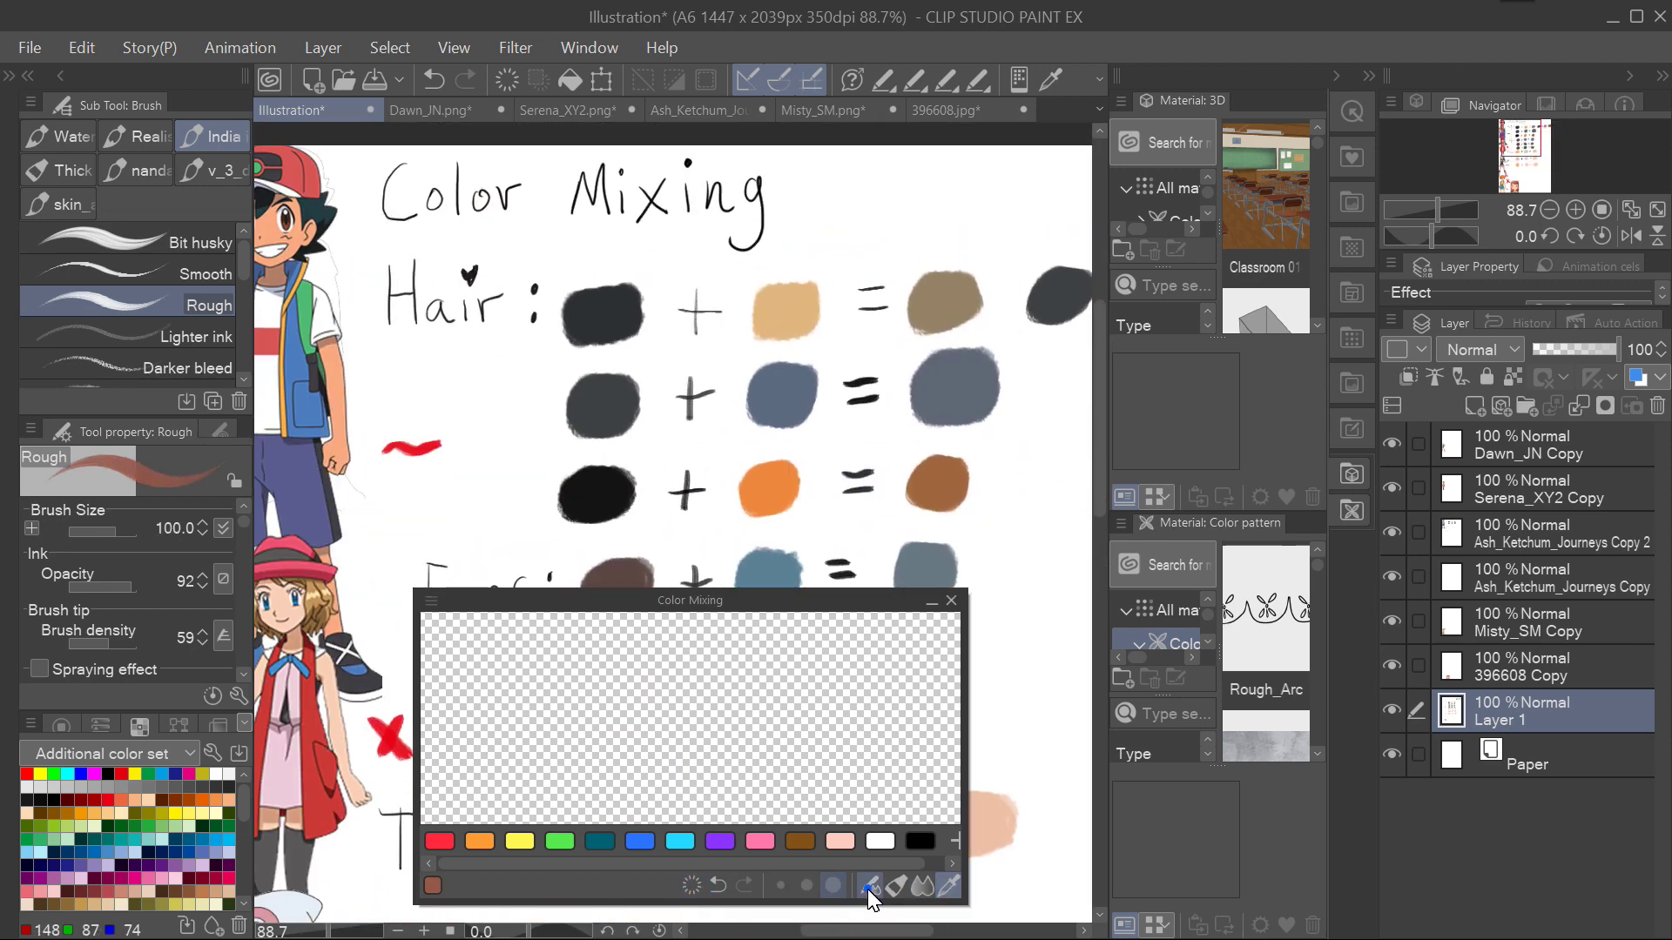
alt+click(493, 399)
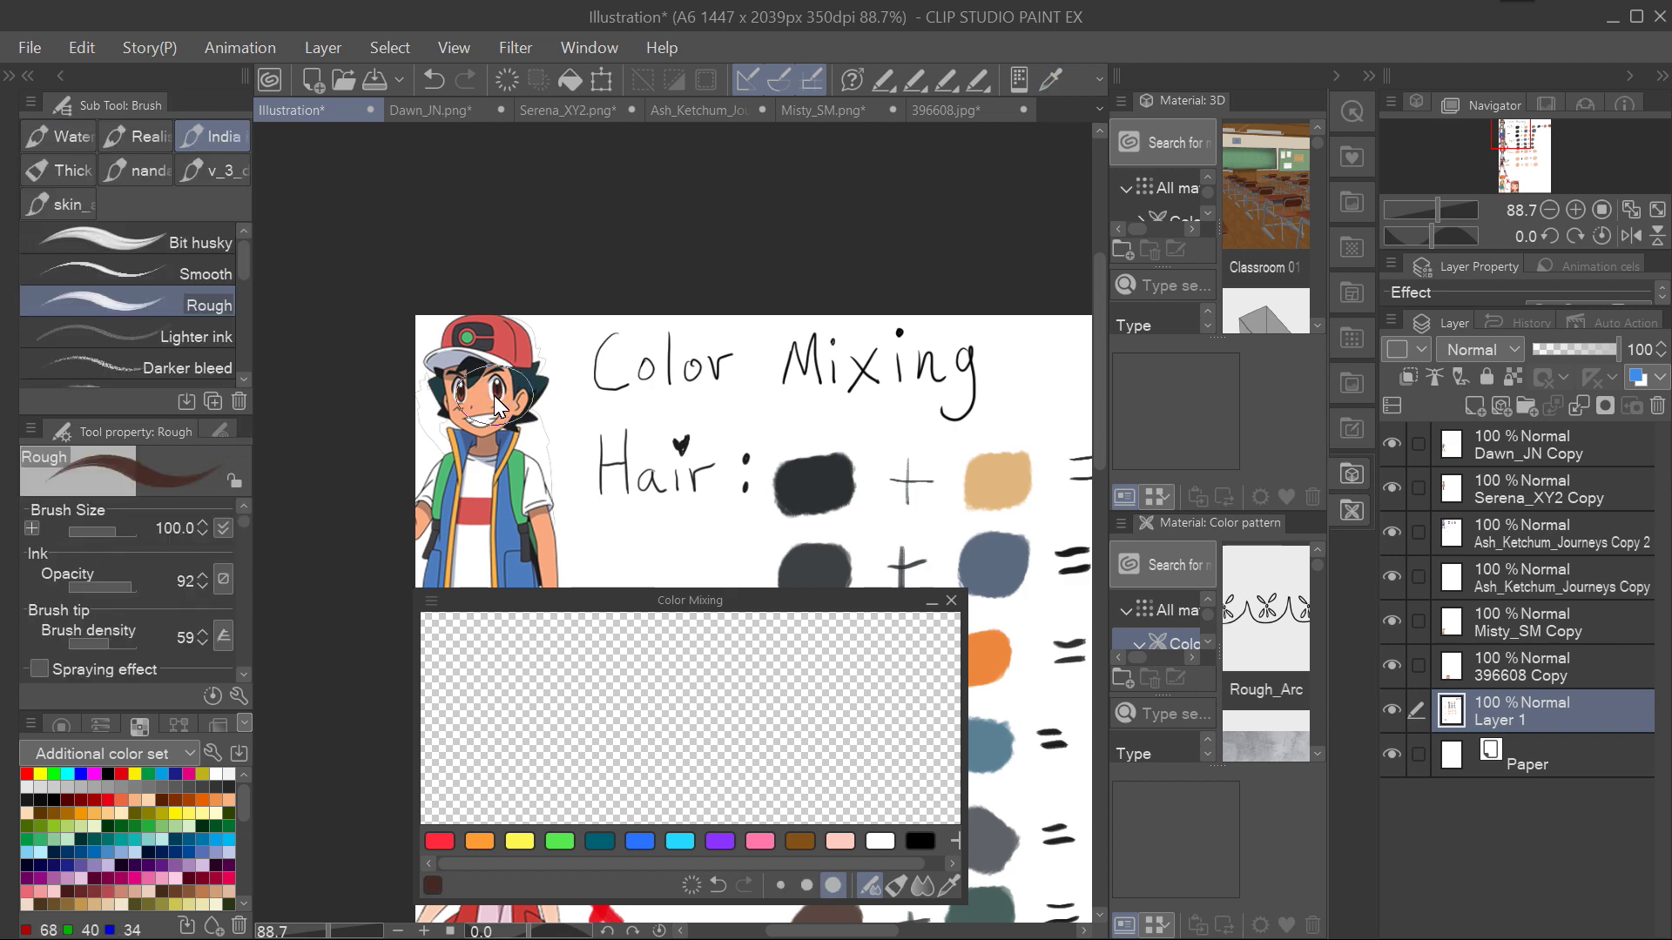
scroll(483, 365, up, 4)
alt+click(509, 442)
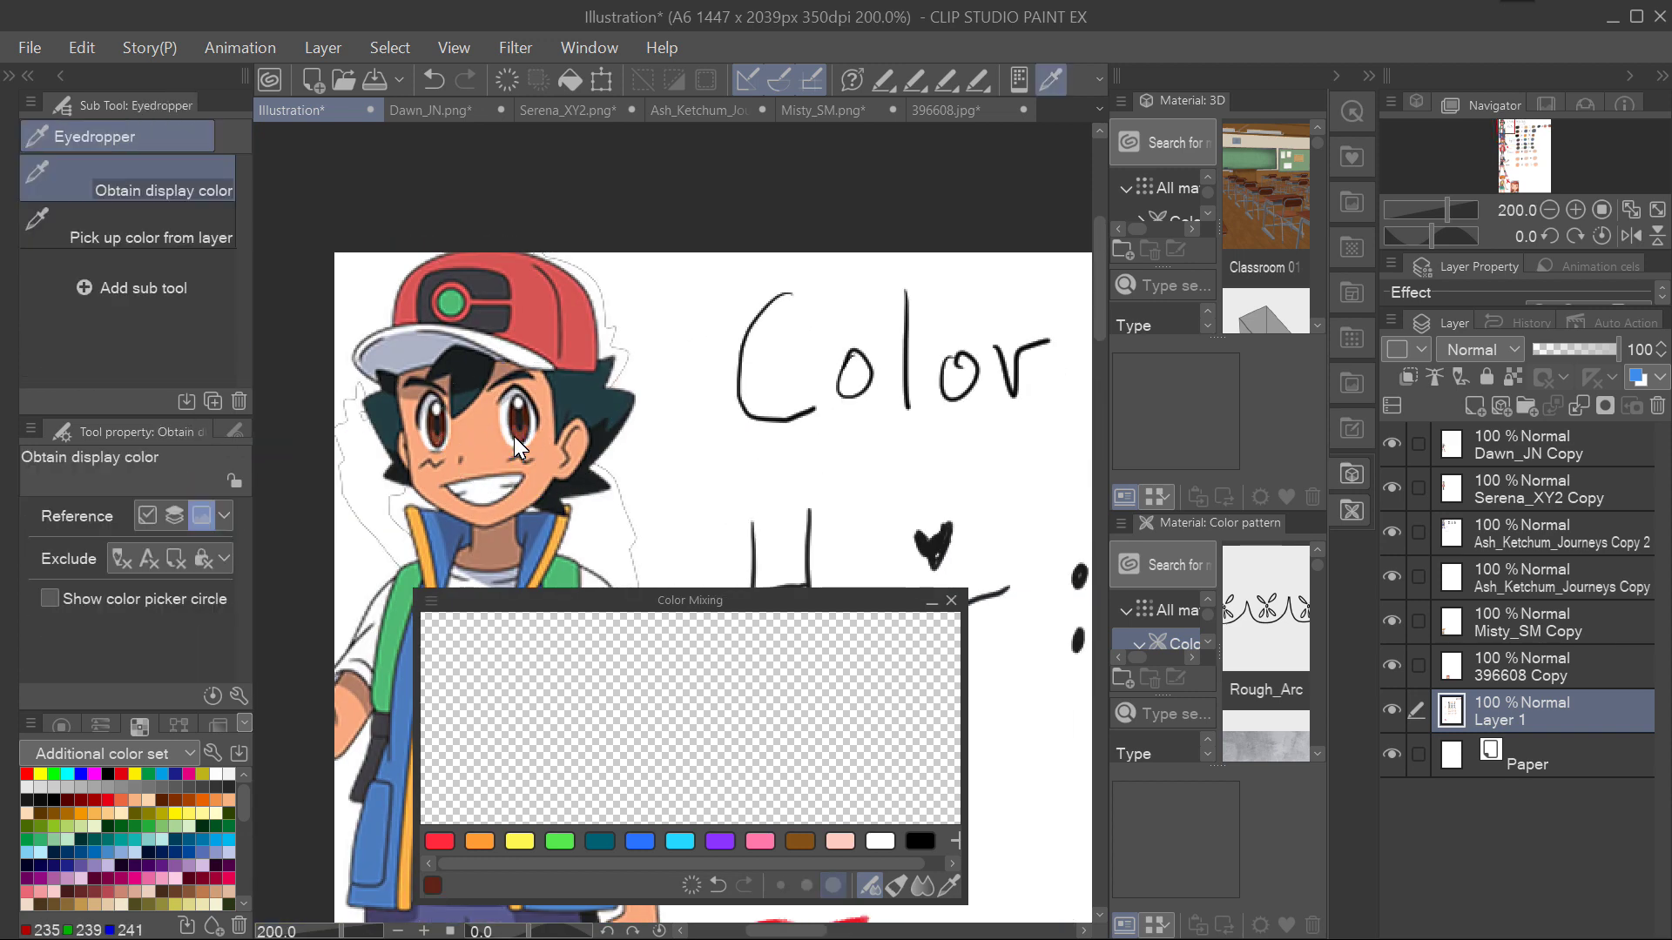
scroll(672, 309, down, 5)
scroll(728, 418, down, 3)
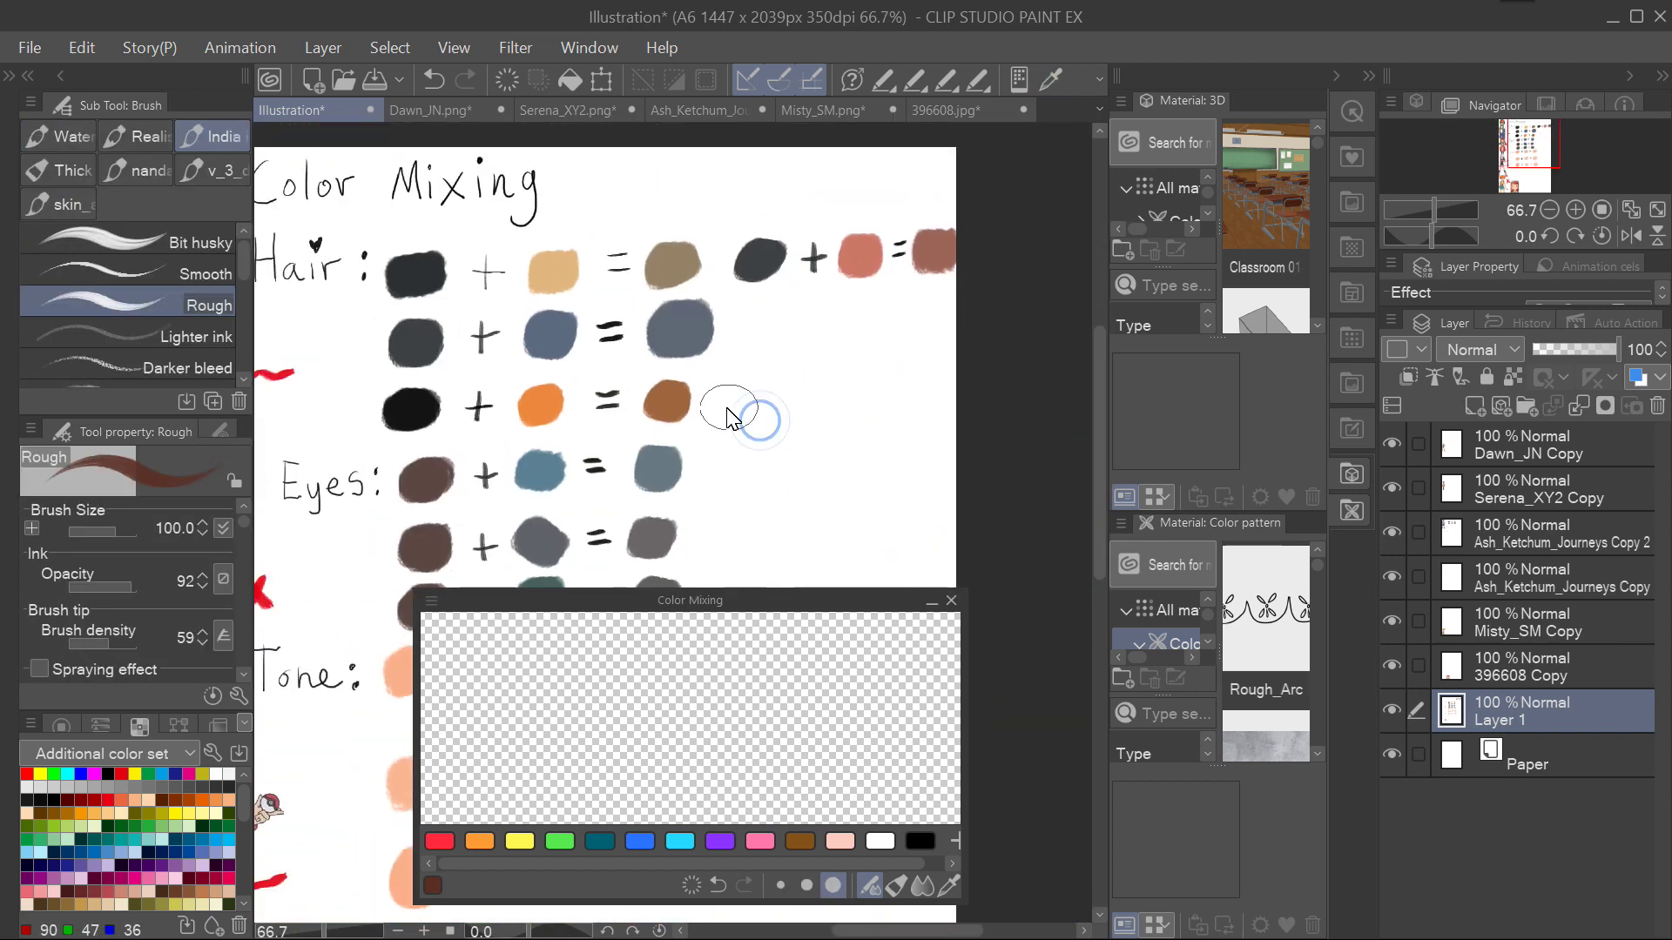
drag(781, 434, 781, 483)
drag(756, 460, 806, 458)
Sample the brown from the portrait girl's eye, paint it as the extra Eyes row's second swatch and add a black equals sign.
scroll(783, 436, down, 8)
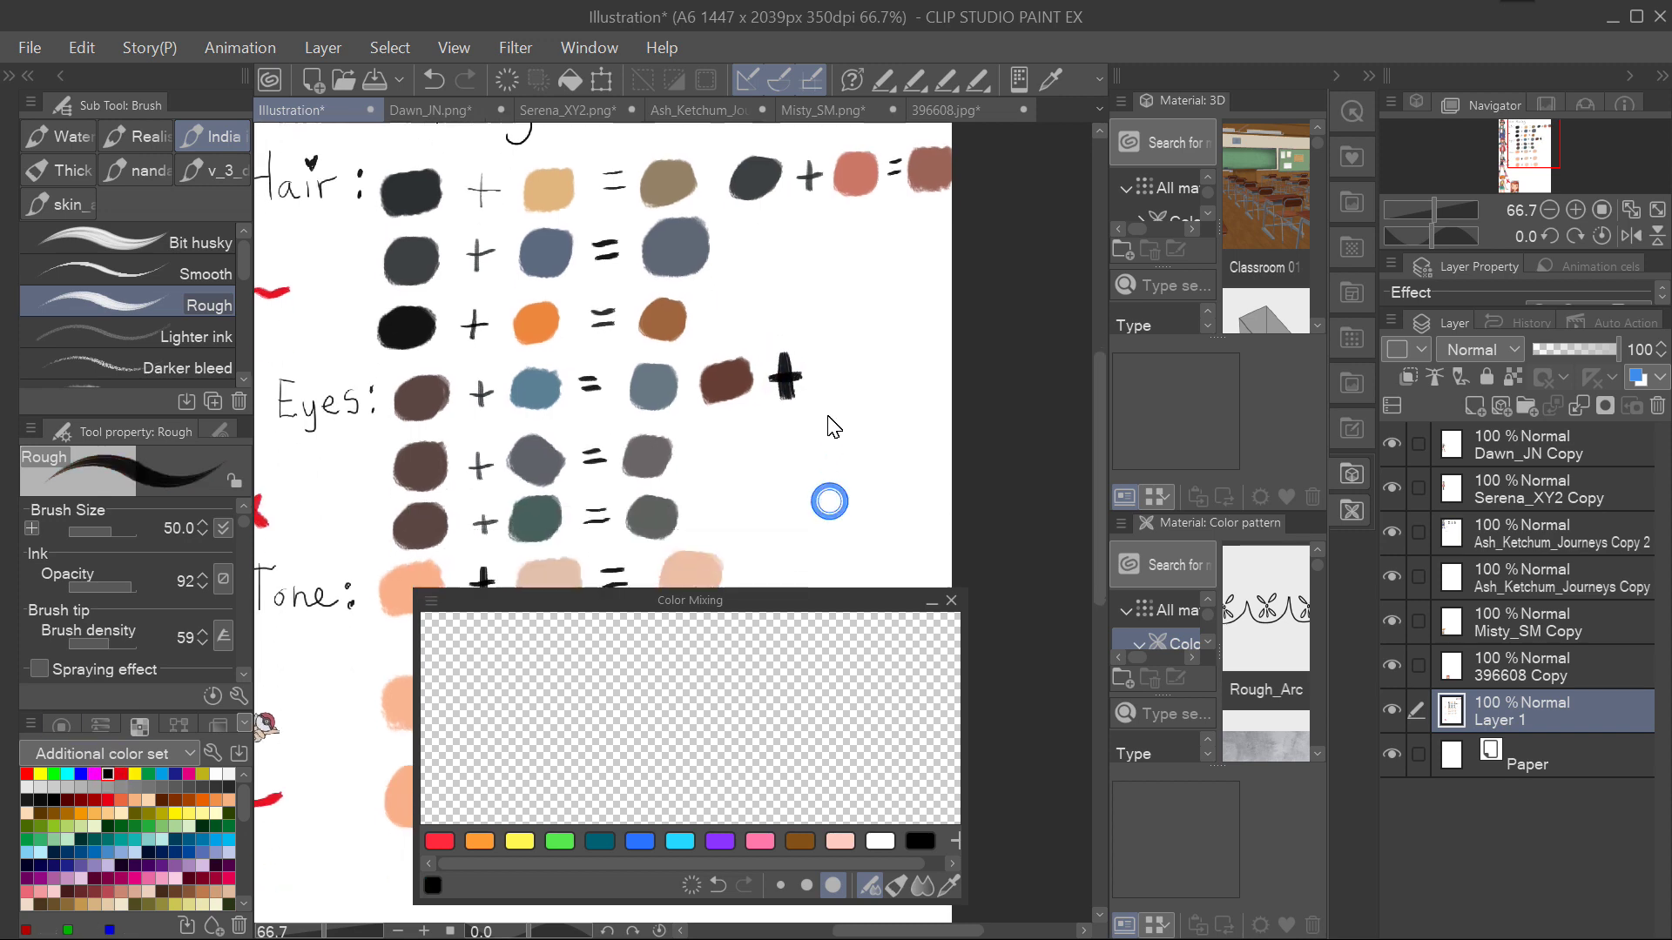
alt+click(357, 626)
alt+click(353, 615)
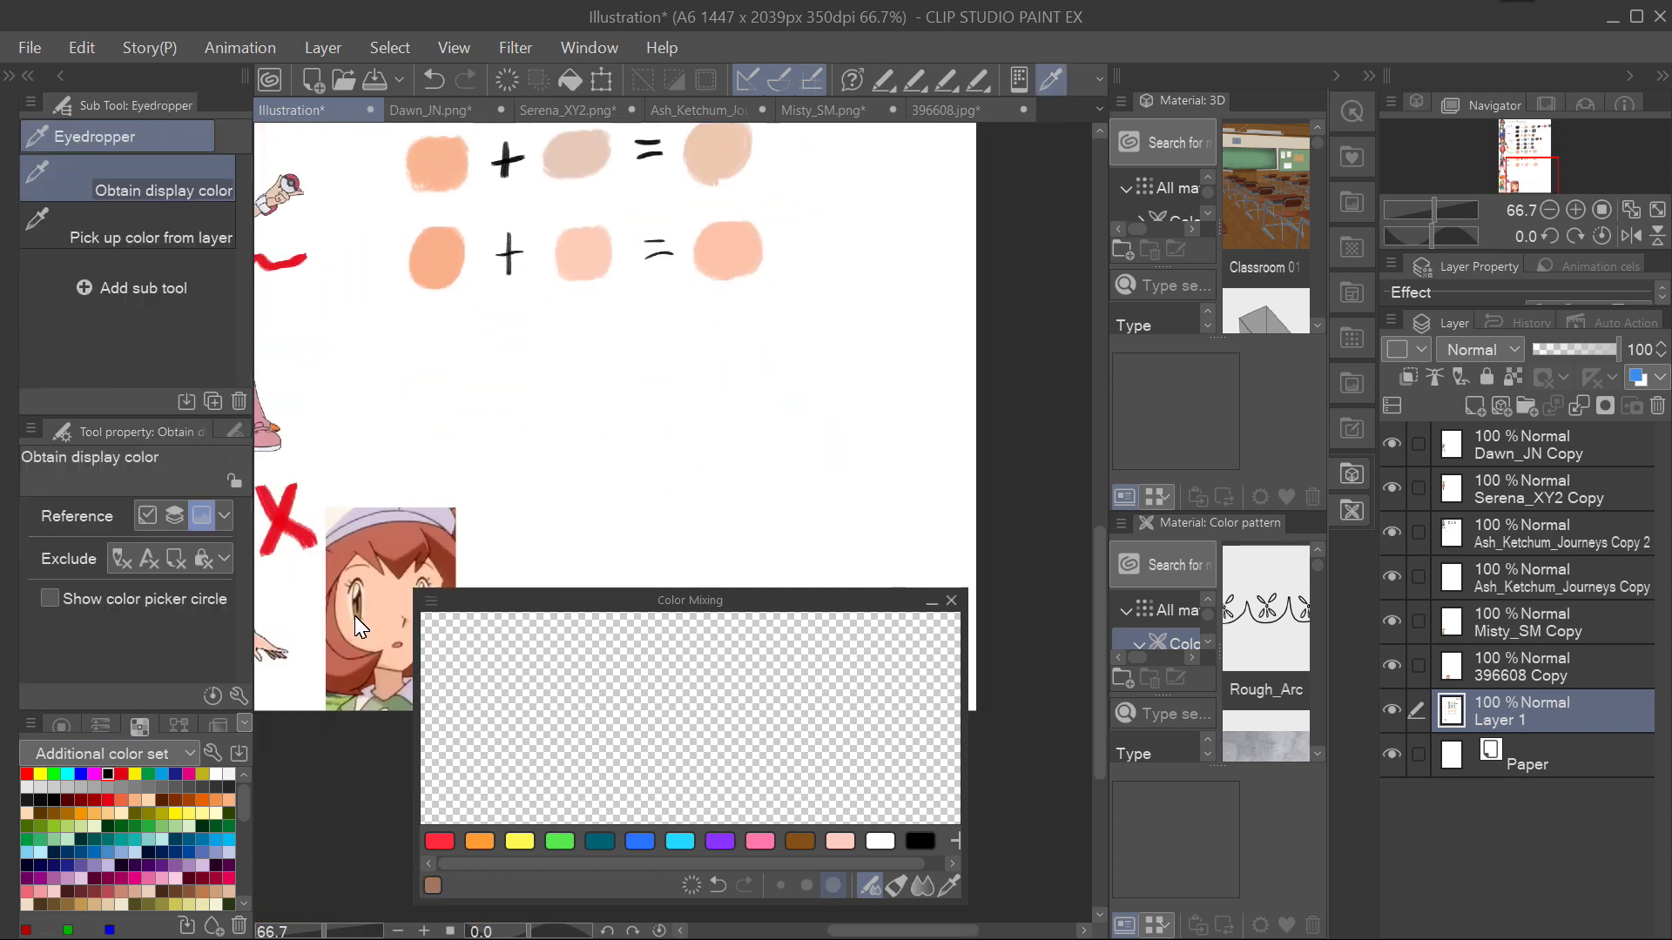
scroll(801, 349, up, 5)
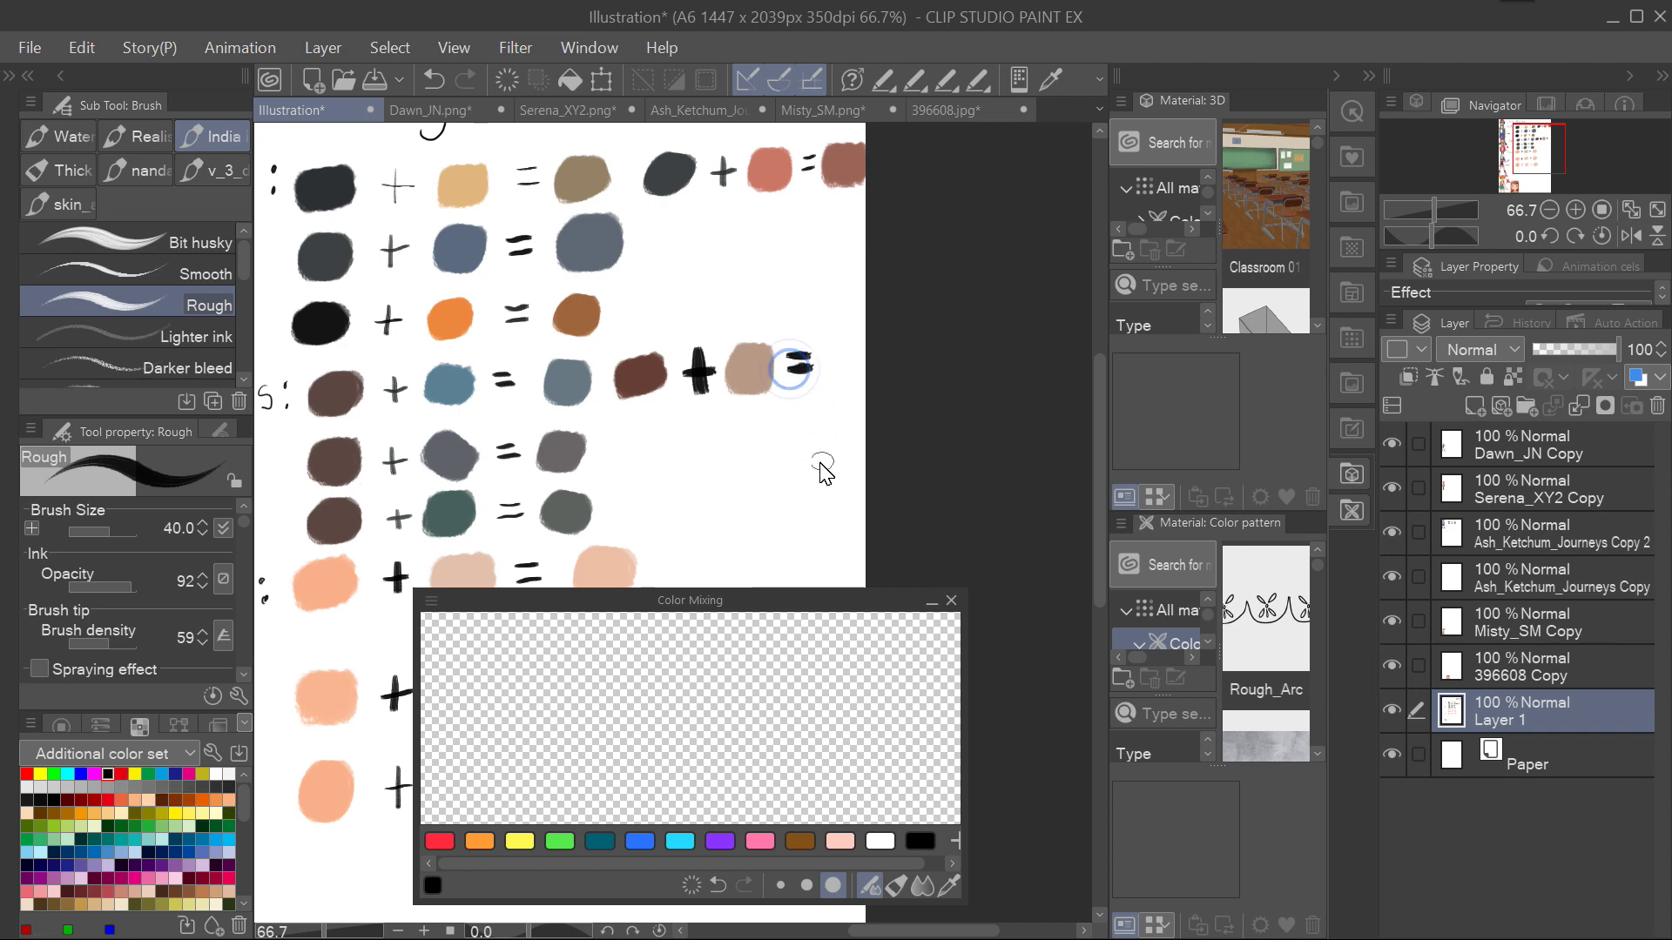
Sample the extra Eyes row's dark brown swatch and paint it into the Color Mixing palette.
scroll(838, 435, down, 5)
scroll(845, 392, up, 6)
alt+click(640, 433)
drag(501, 697, 566, 688)
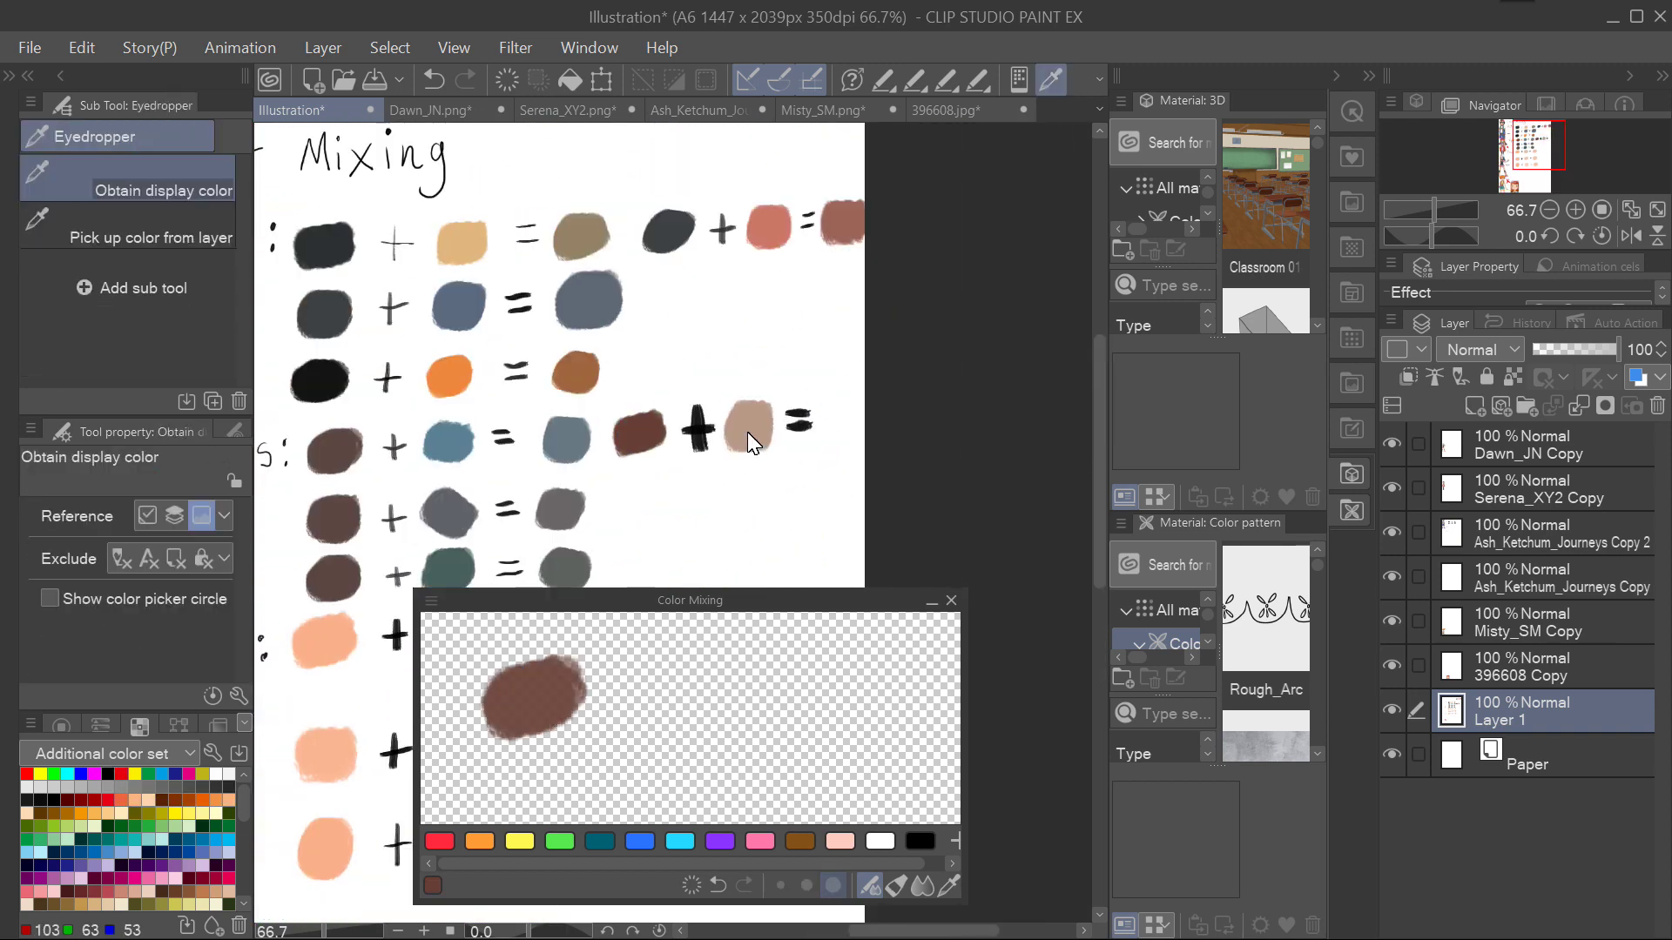
alt+click(581, 700)
drag(584, 697, 593, 689)
key(ctrl+z)
key(ctrl+z)
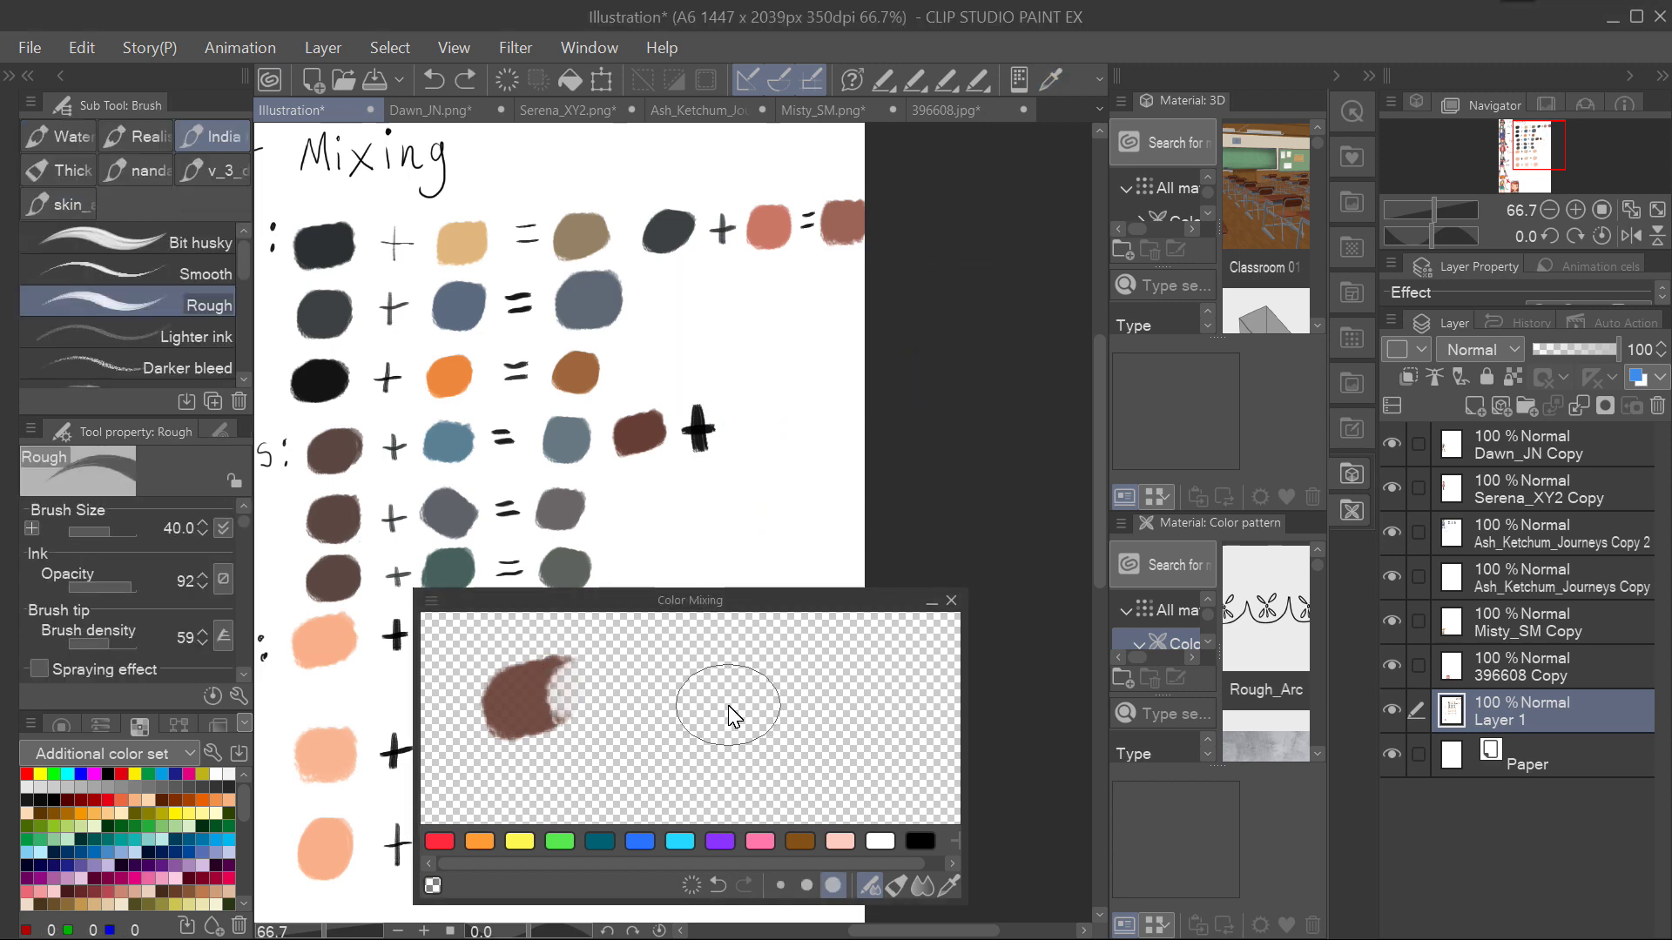
Blend the extra Eyes row's two browns in the Color Mixing palette and paint the mix (RGB 151, 115, 101) as its result.
alt+click(648, 444)
mouse_move(571, 683)
mouse_down()
mouse_move(540, 710)
mouse_move(618, 707)
mouse_move(548, 685)
mouse_move(669, 750)
mouse_up()
alt+click(746, 424)
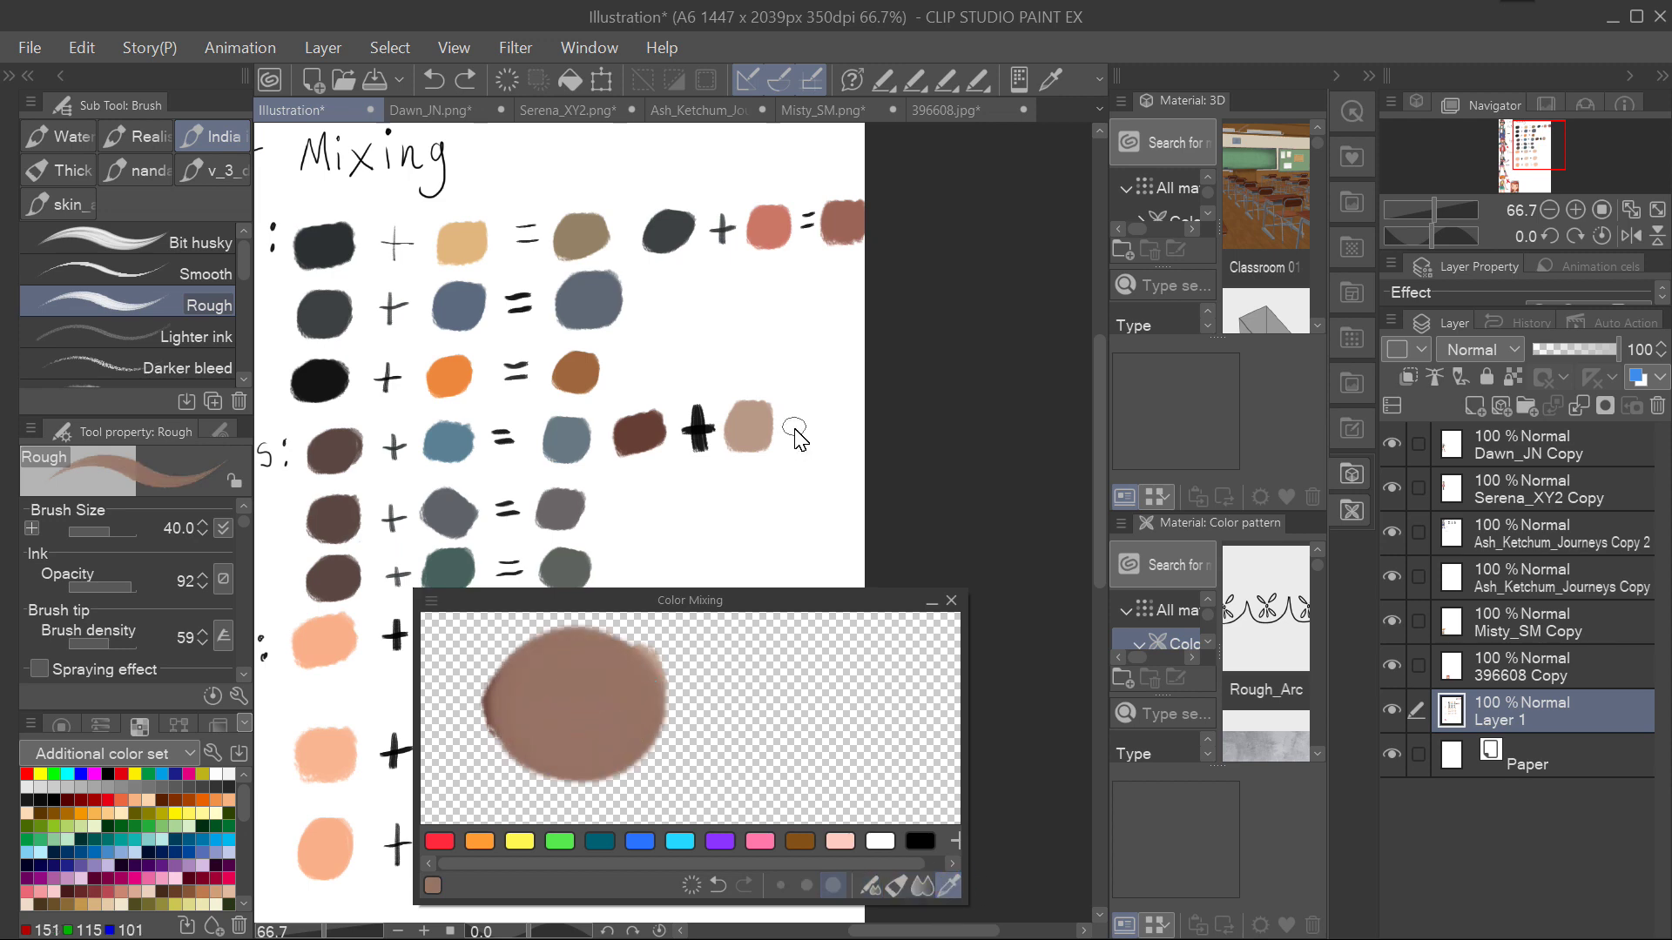
scroll(795, 392, down, 3)
Sample the orange skin tone (RGB 249, 169, 127) and paint it as a new swatch beside the first Tone row.
scroll(795, 392, up, 5)
alt+click(1036, 723)
scroll(710, 448, down, 4)
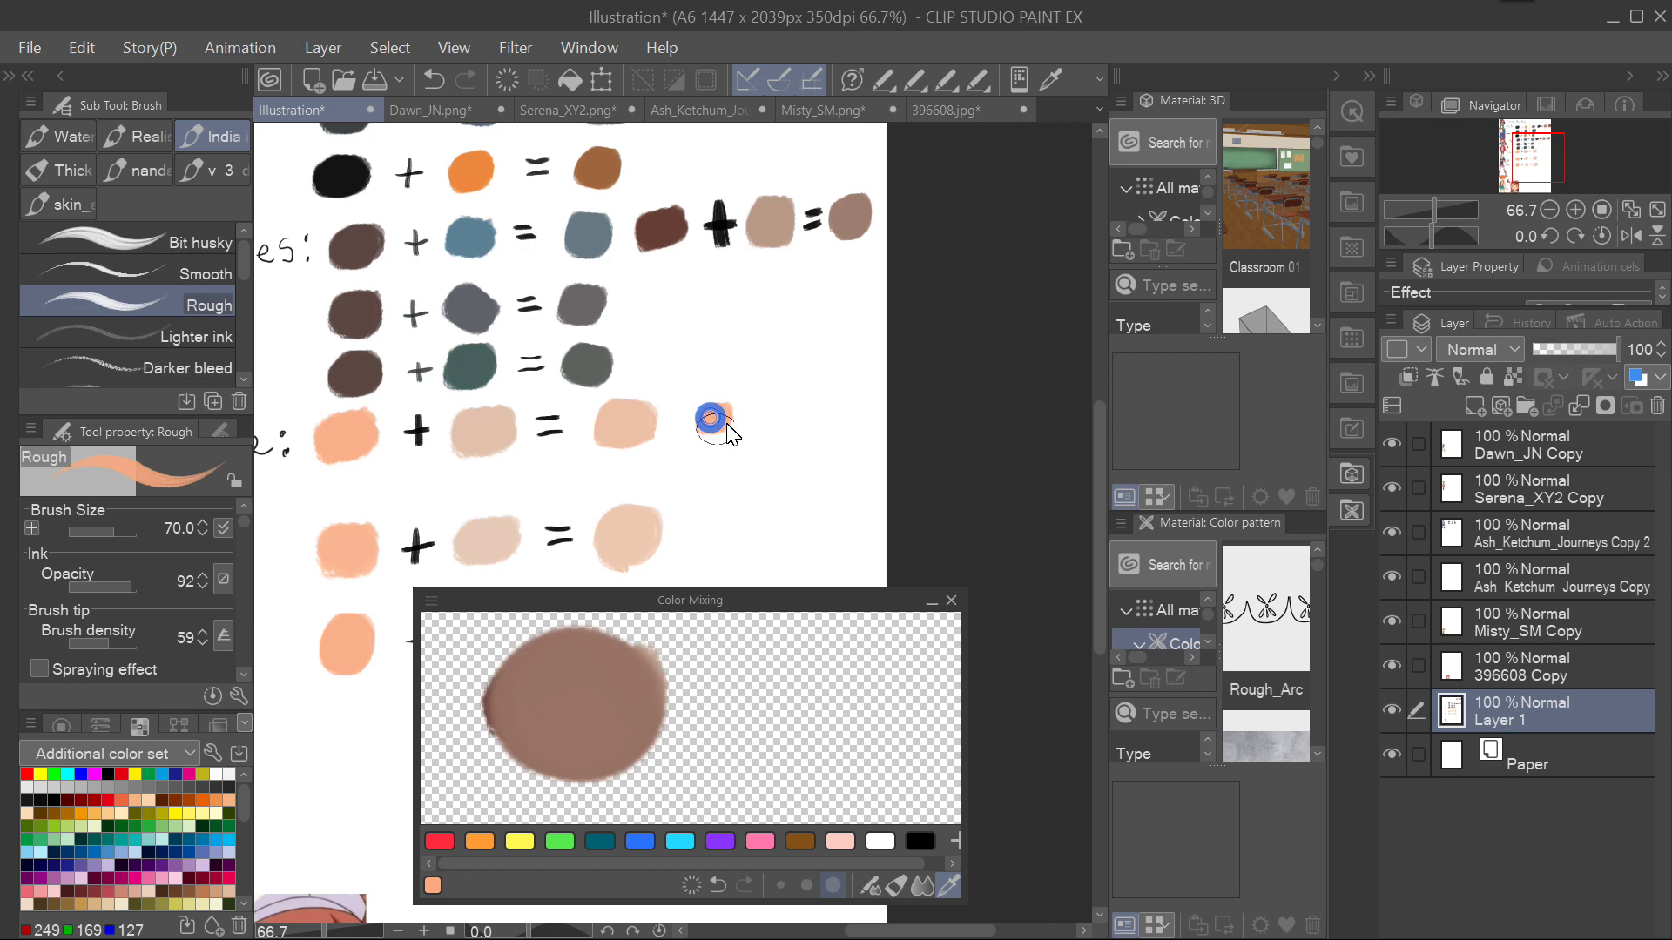
Sample the pale skin tone from the portrait girl's face and paint it as the extra Tone row's second swatch.
scroll(857, 471, down, 6)
alt+click(366, 670)
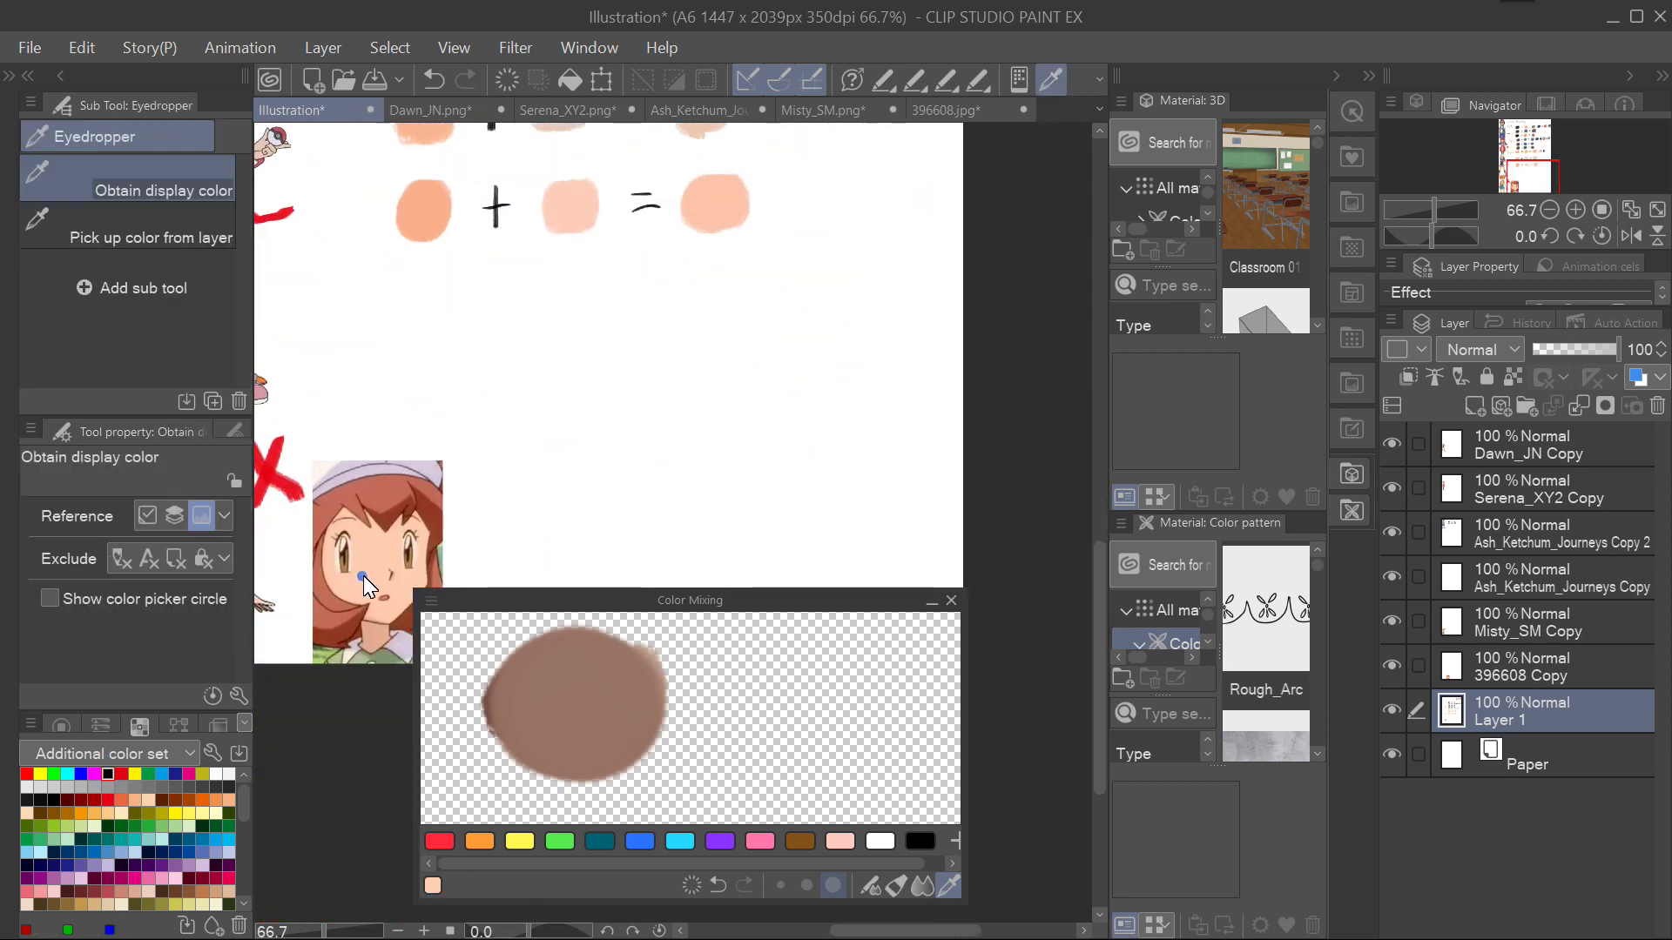
scroll(757, 349, up, 6)
drag(747, 341, 758, 329)
scroll(775, 471, up, 1)
Blend the extra Tone row's two skin tones in the cleared Color Mixing palette, paint the result and add a black equals sign.
click(691, 885)
alt+click(672, 447)
mouse_move(531, 697)
mouse_down()
mouse_move(670, 716)
mouse_move(603, 714)
mouse_up()
alt+click(783, 448)
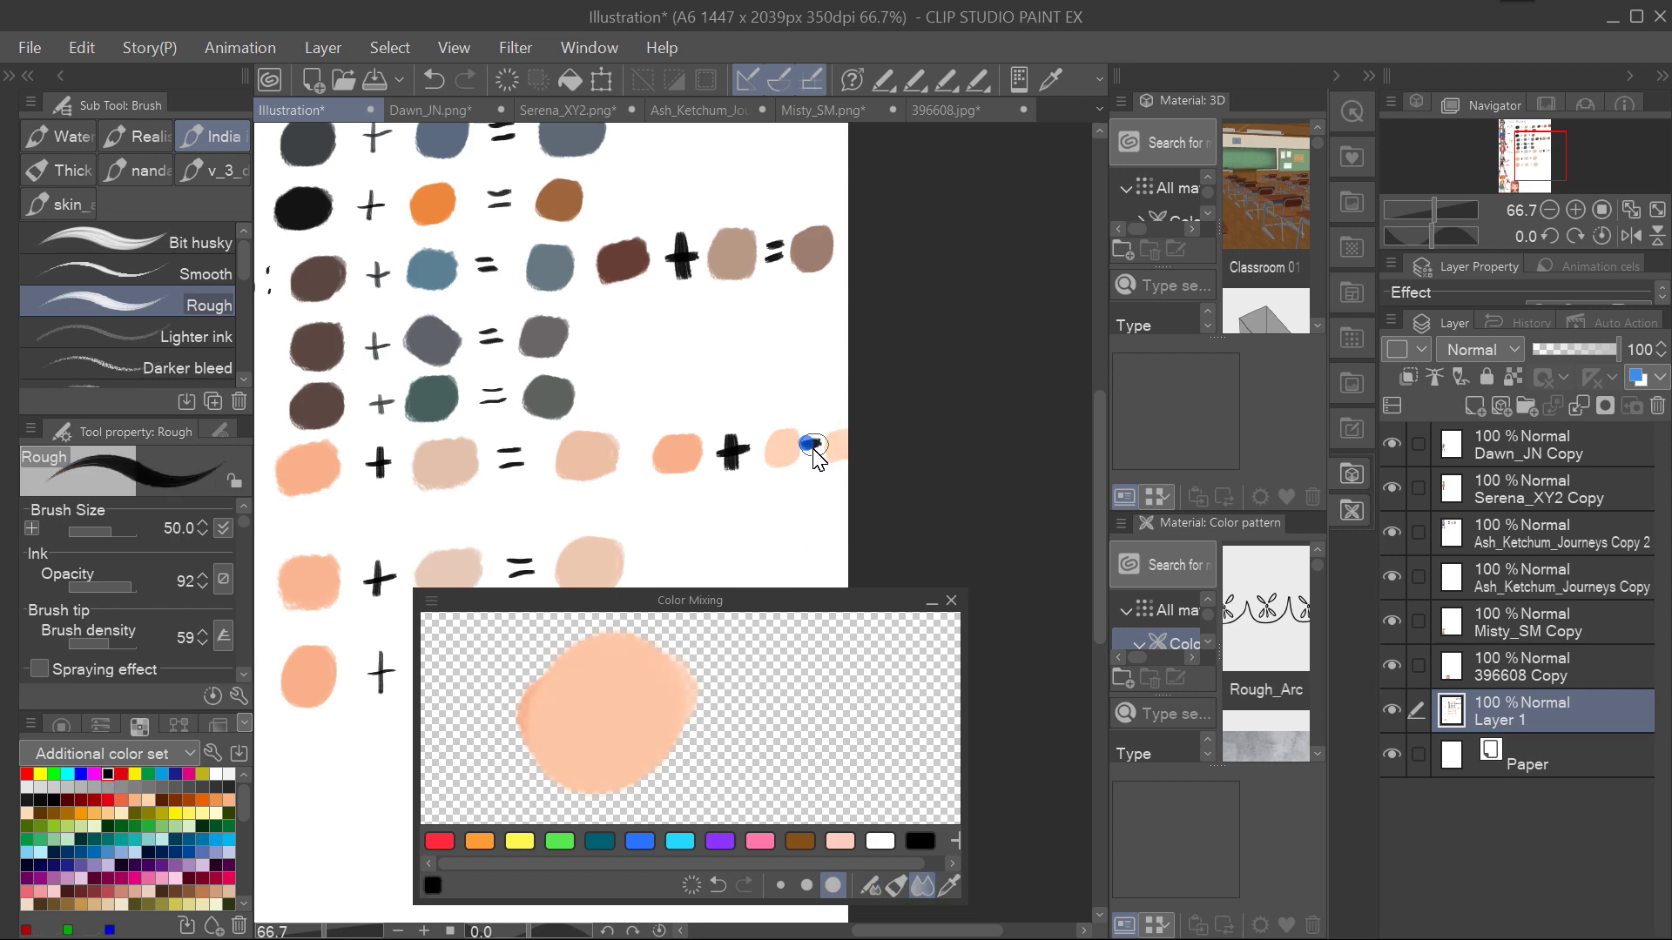
scroll(862, 565, down, 1)
Dock the Color Mixing palette back between the Layer Property and Layer palettes.
drag(928, 600, 1559, 323)
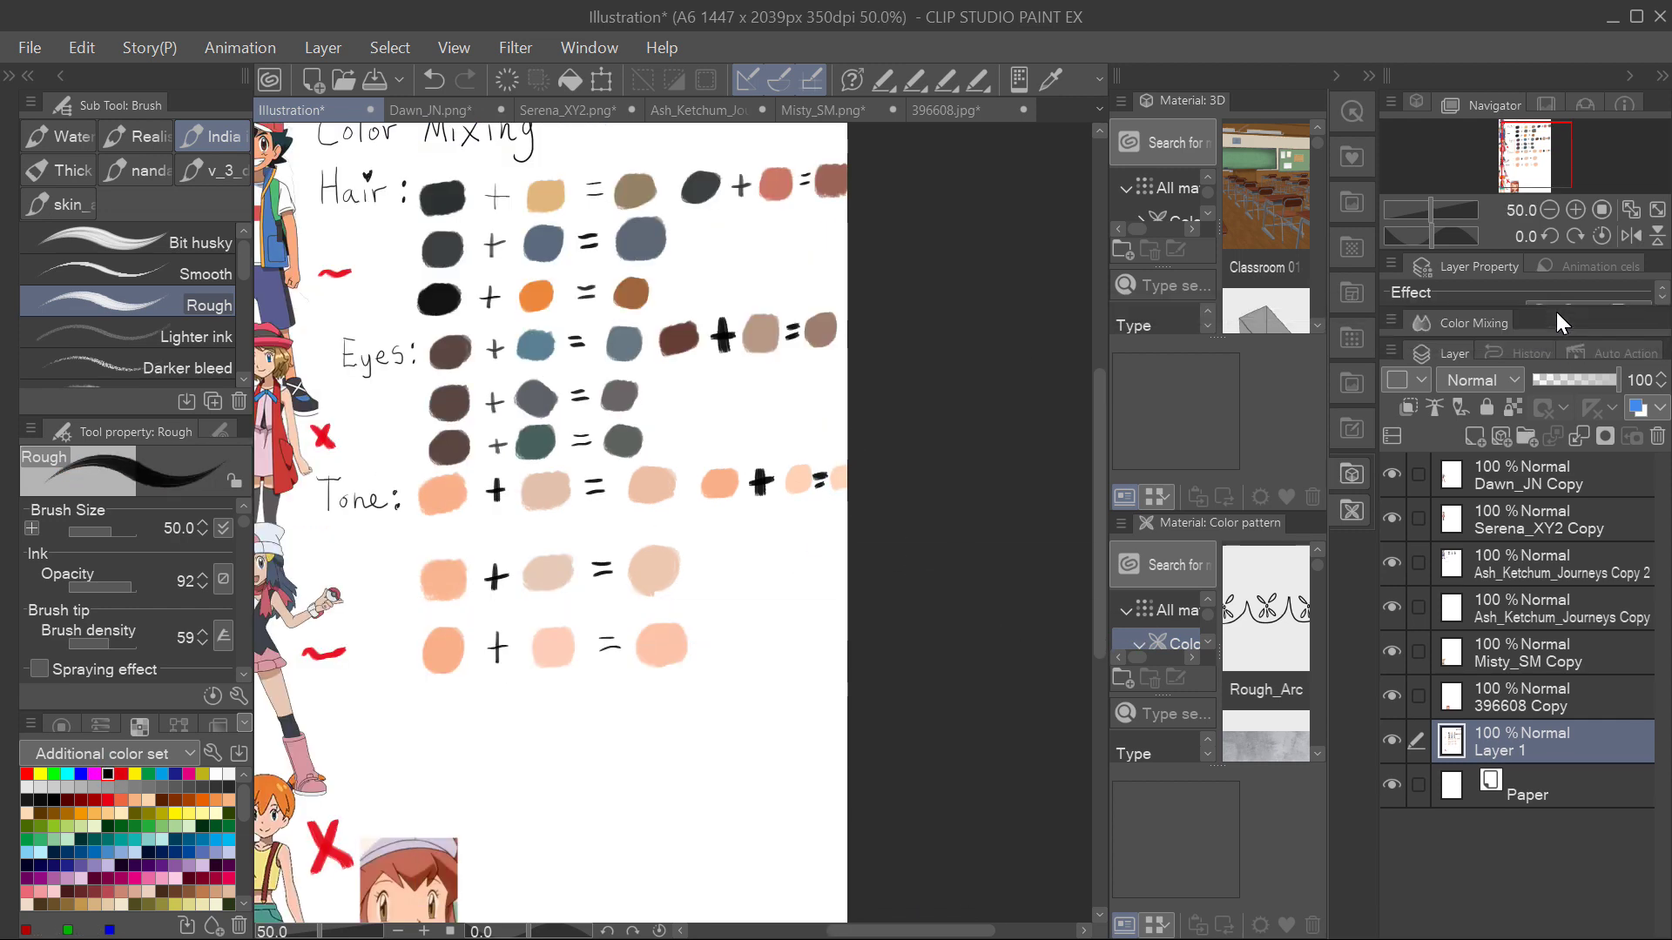
scroll(575, 514, down, 1)
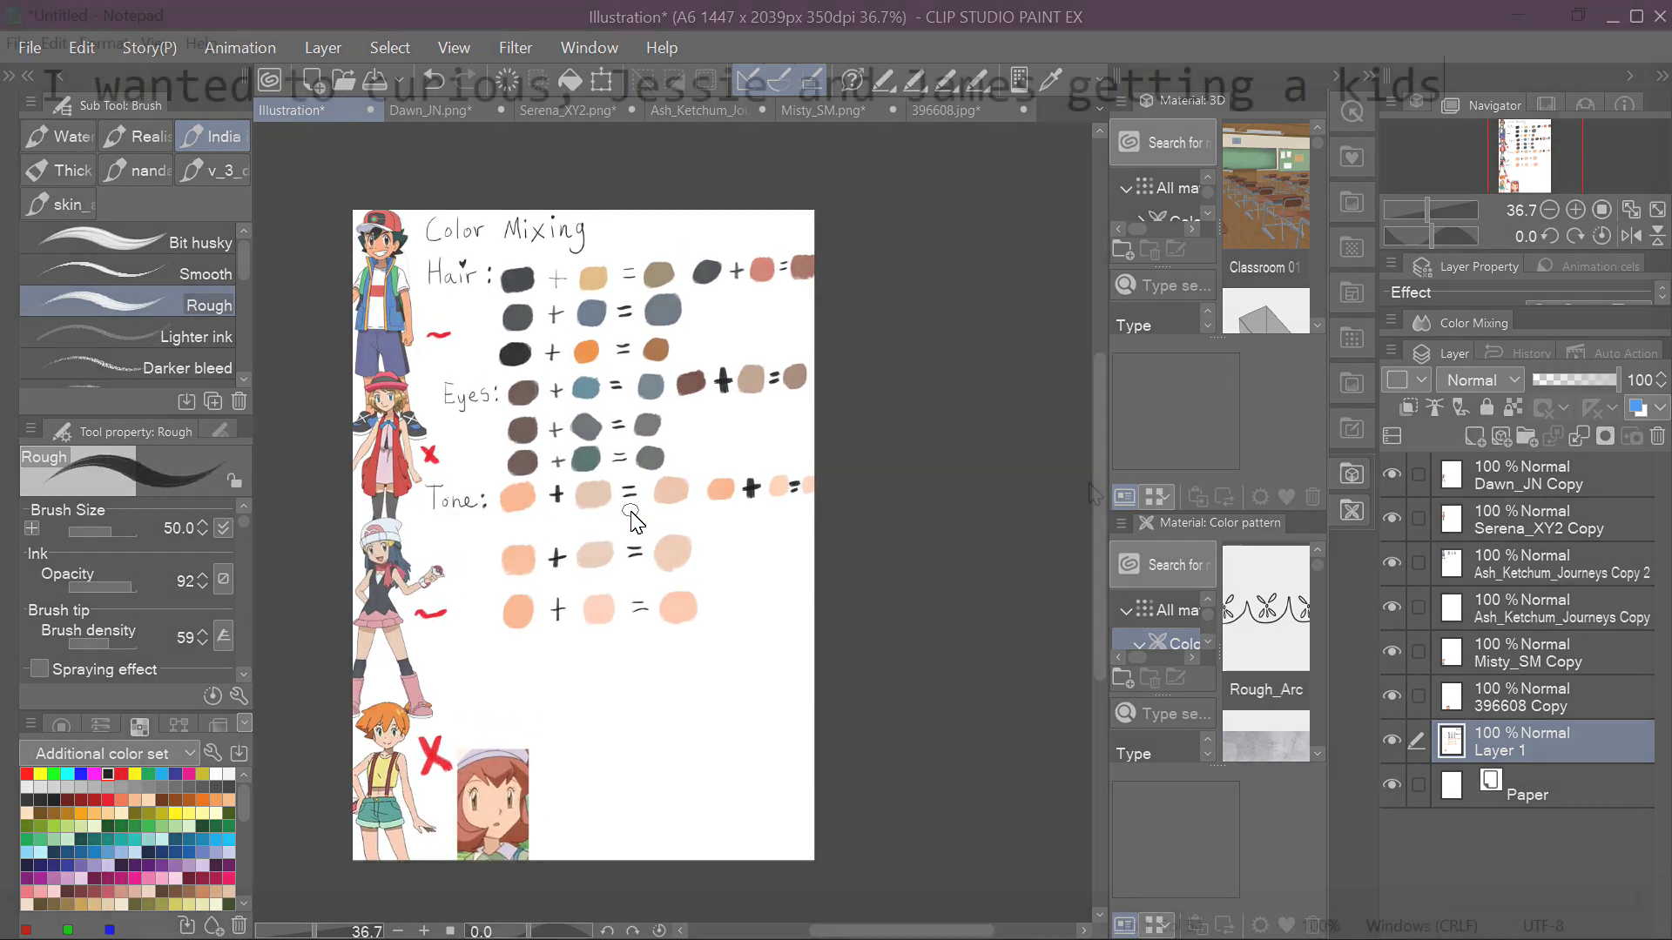
Draw a red X beside the red-haired girl's portrait at brush size 50.
click(121, 775)
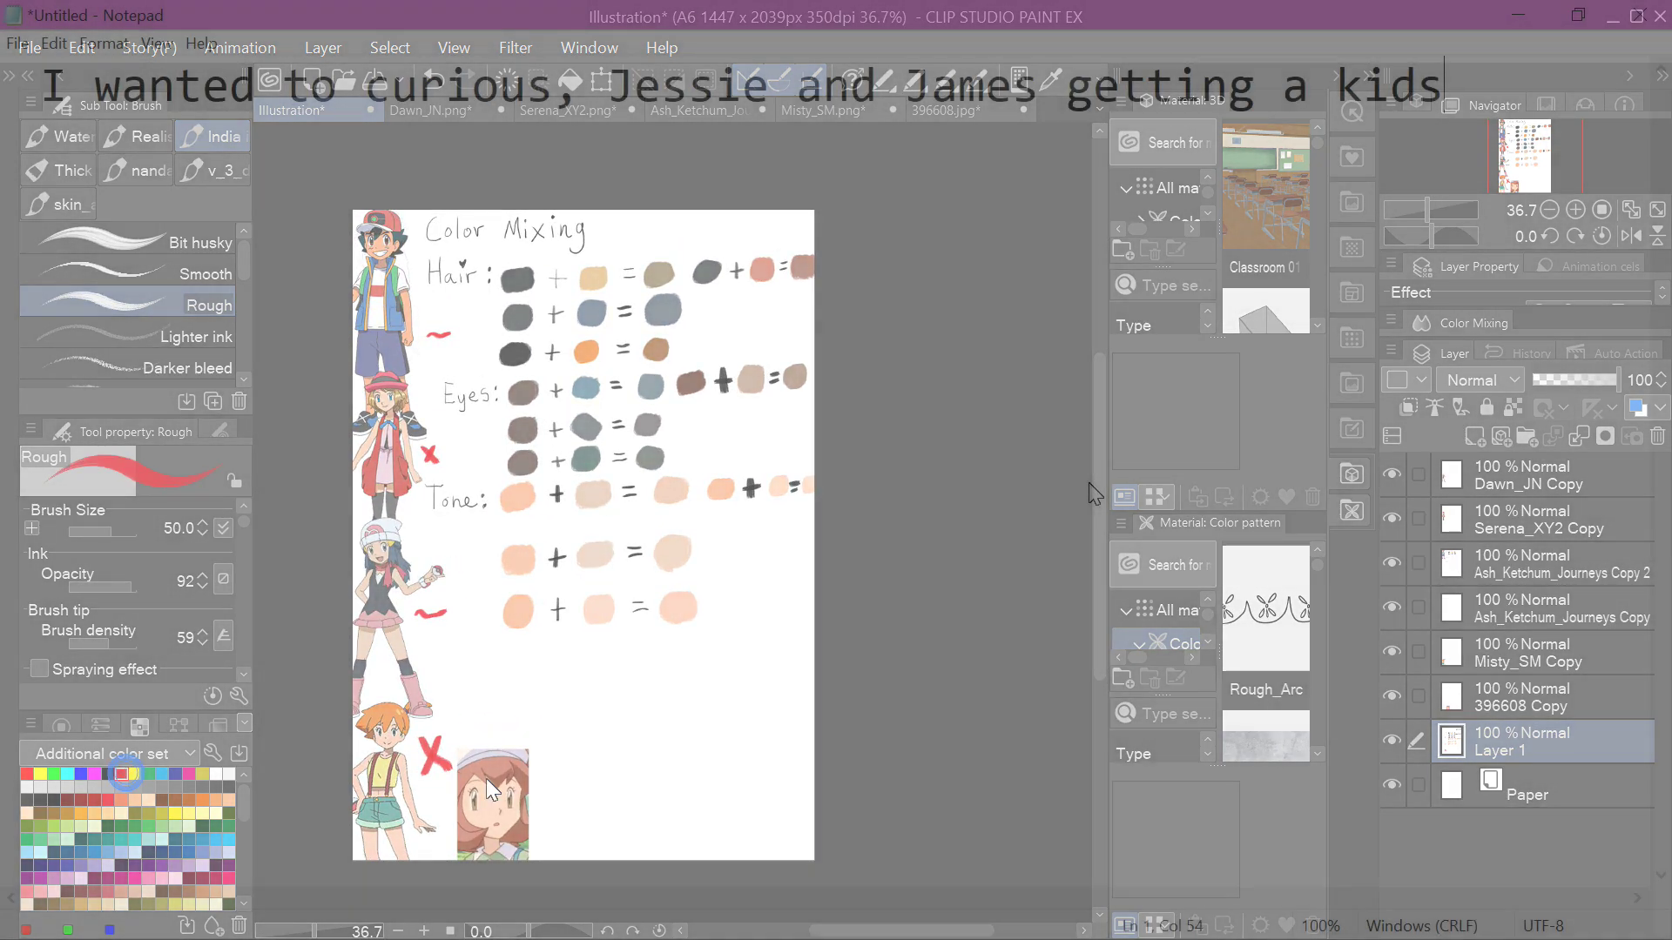
drag(543, 756, 564, 782)
drag(564, 756, 542, 782)
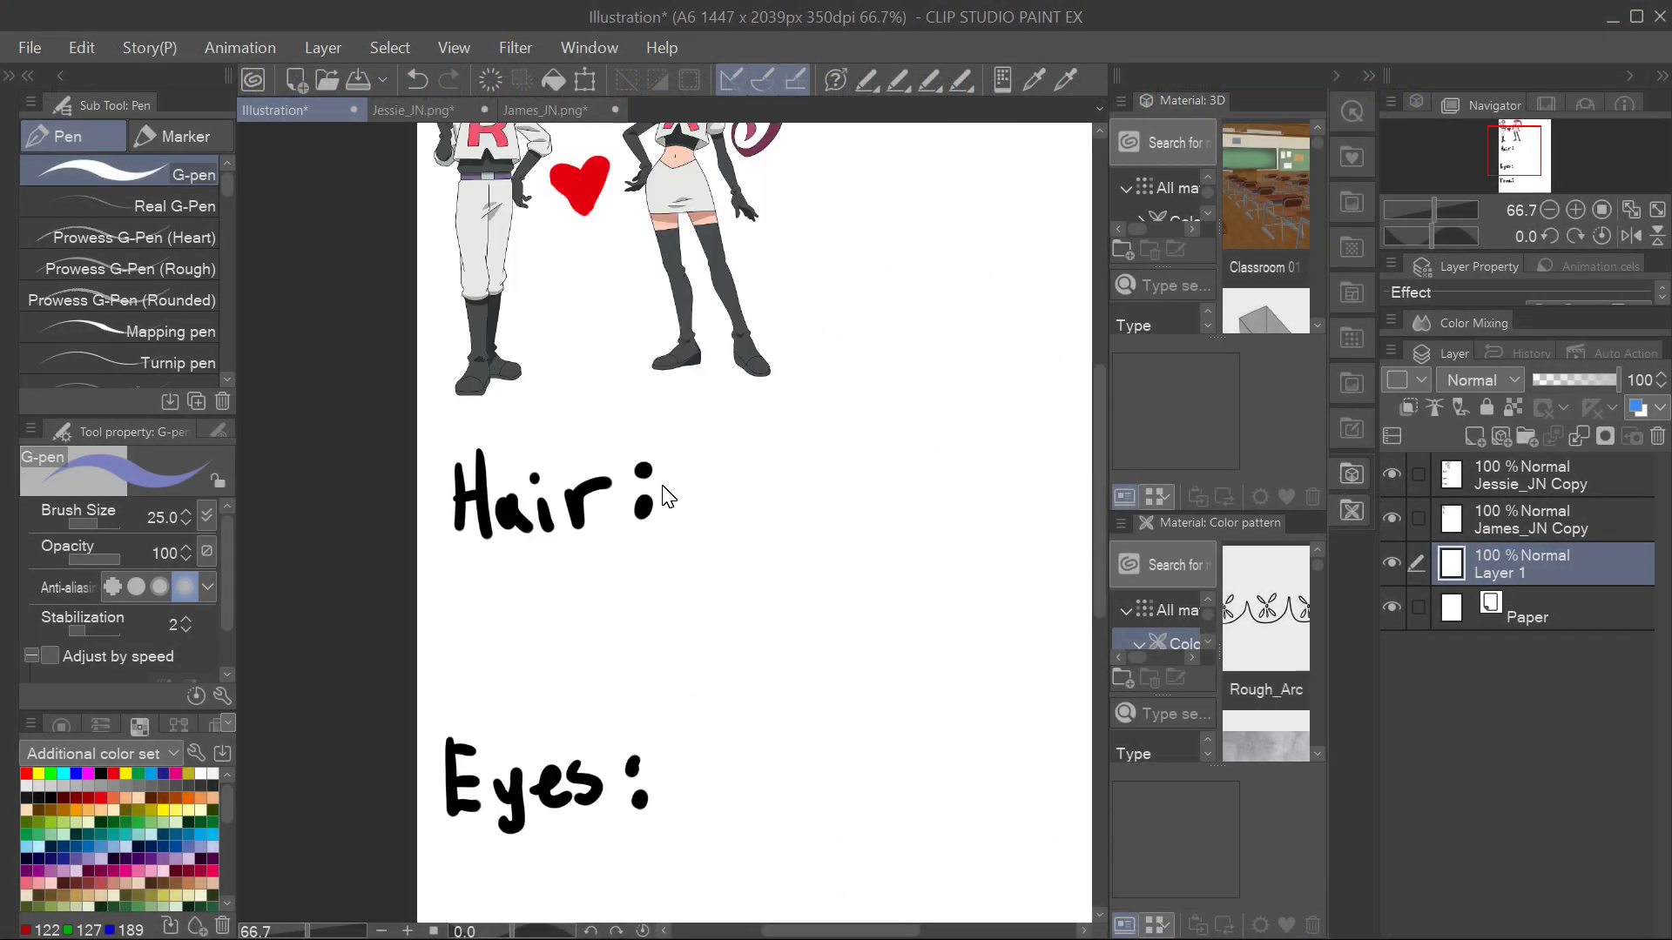
Paint a lavender-blue swatch (RGB 122, 127, 189) beside the Hair label at size 50 and add a black G-pen plus sign at size 25.
key(ctrl+alt+0)
key(b)
drag(614, 436, 645, 450)
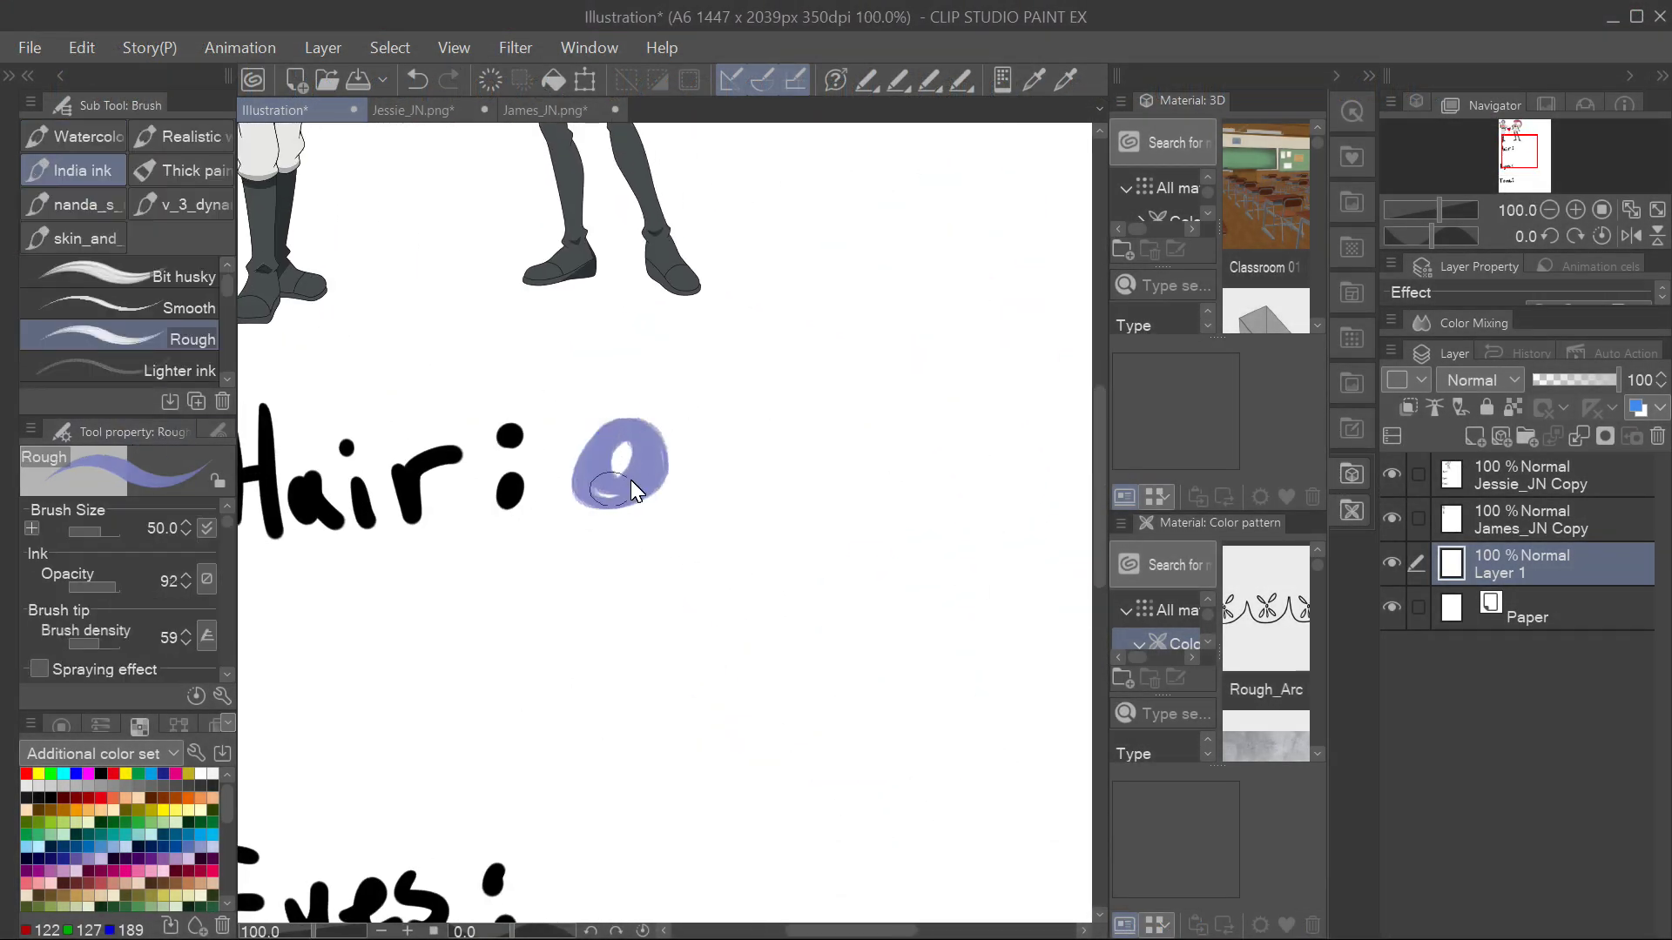
key(i)
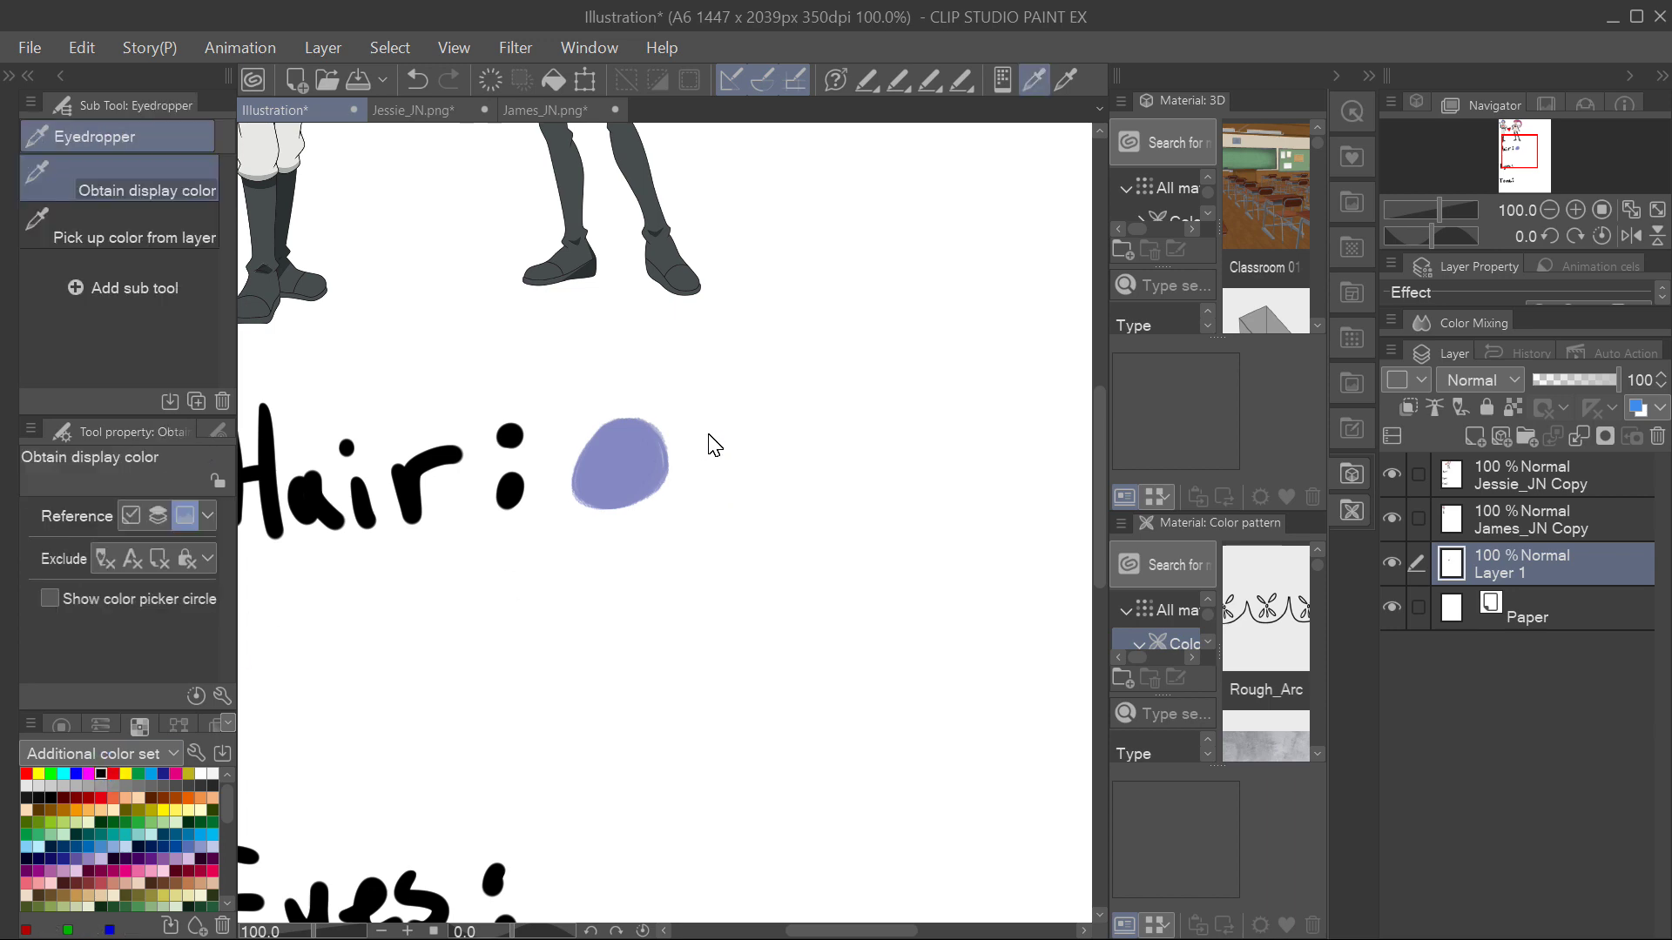
key(p)
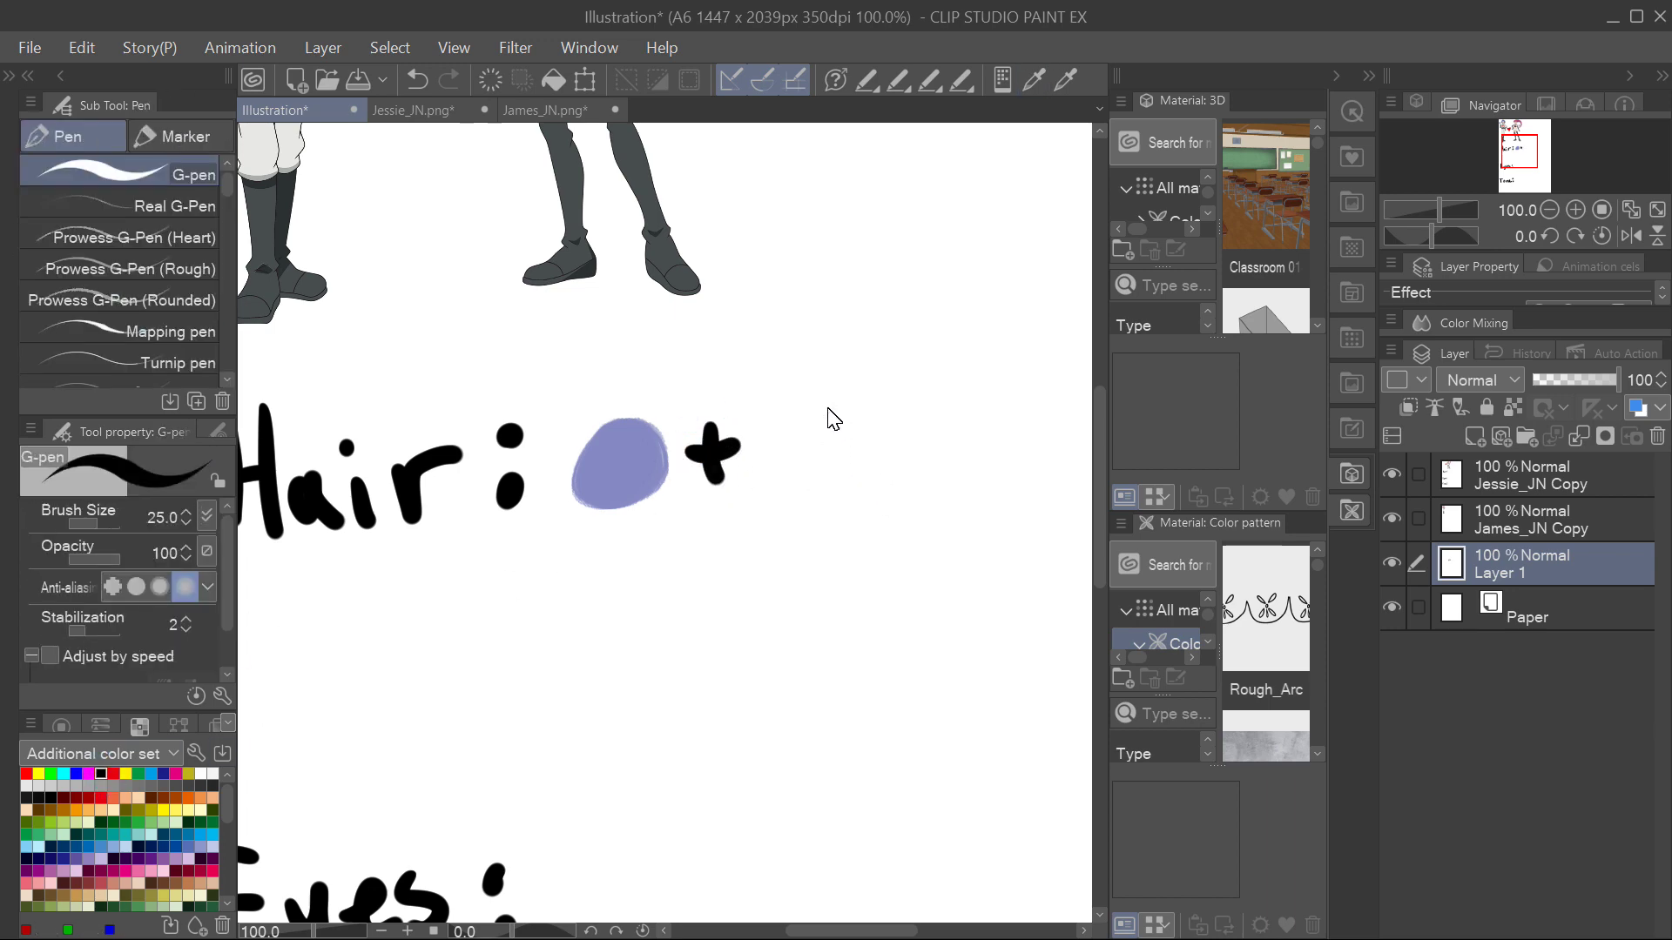
Sample Jessie's magenta hair (RGB 181, 75, 125), paint it as the Hair row's second swatch and add a black G-pen equals sign.
key(ctrl+minus)
alt+click(513, 280)
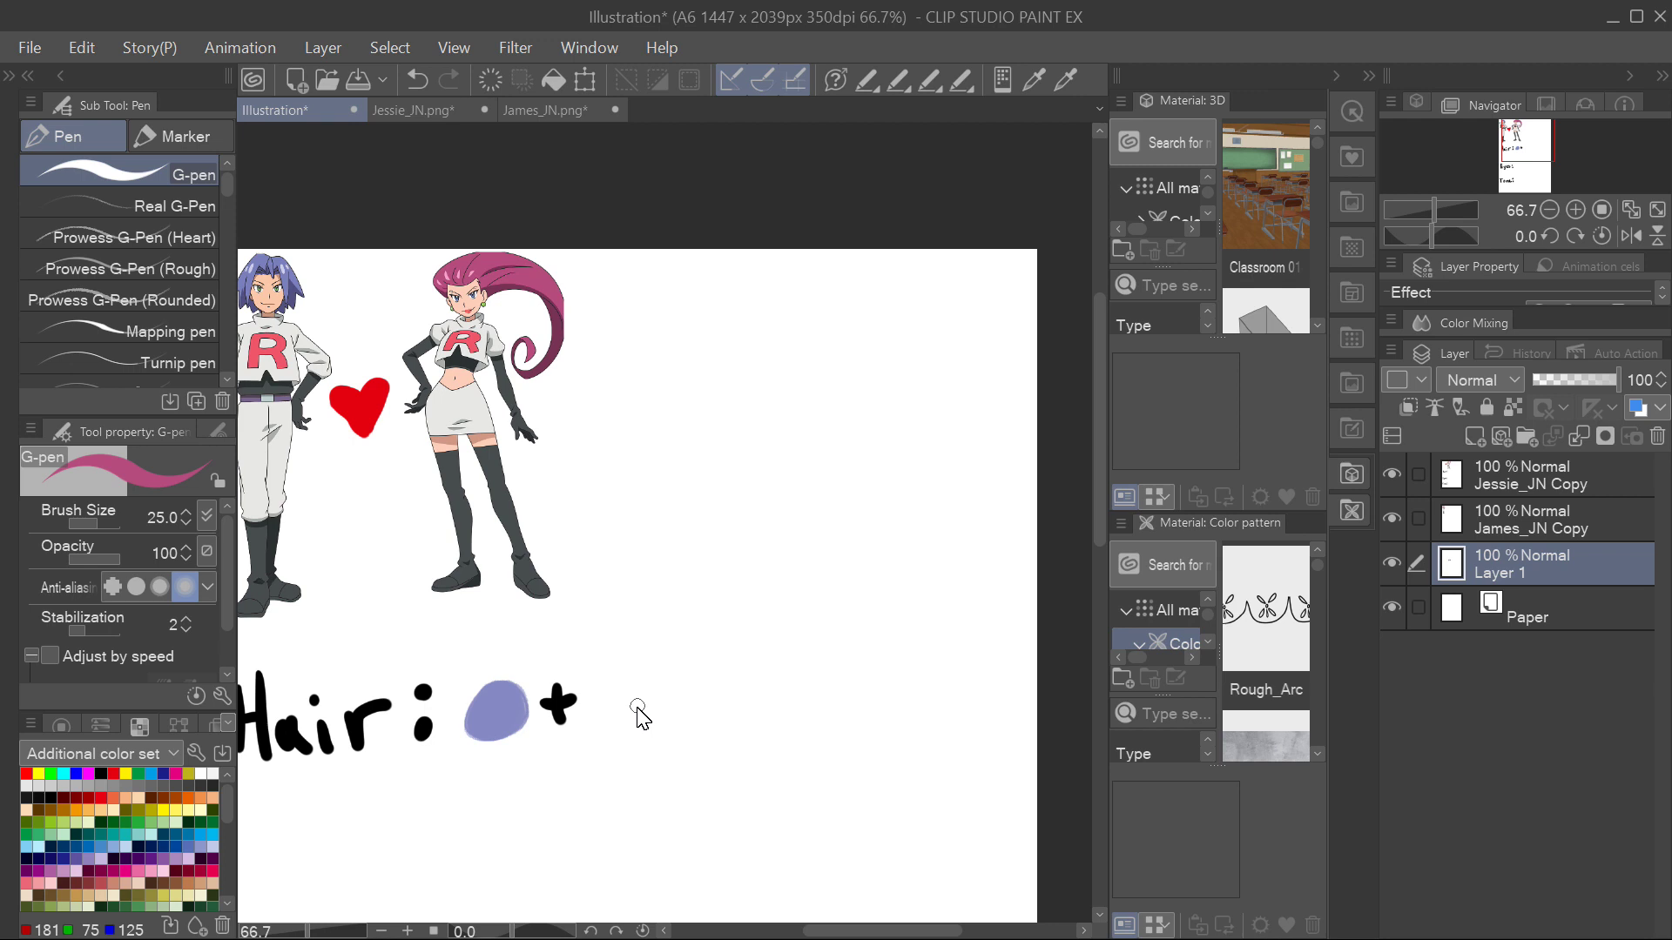
key(b)
mouse_move(754, 667)
mouse_down()
mouse_move(779, 579)
mouse_move(751, 591)
mouse_up()
key(p)
drag(719, 611, 754, 608)
Float the Color Mixing palette over the canvas below the Hair row, enlarge it and clear its mixing area.
drag(822, 728, 793, 679)
drag(1474, 323, 653, 651)
drag(515, 728, 188, 728)
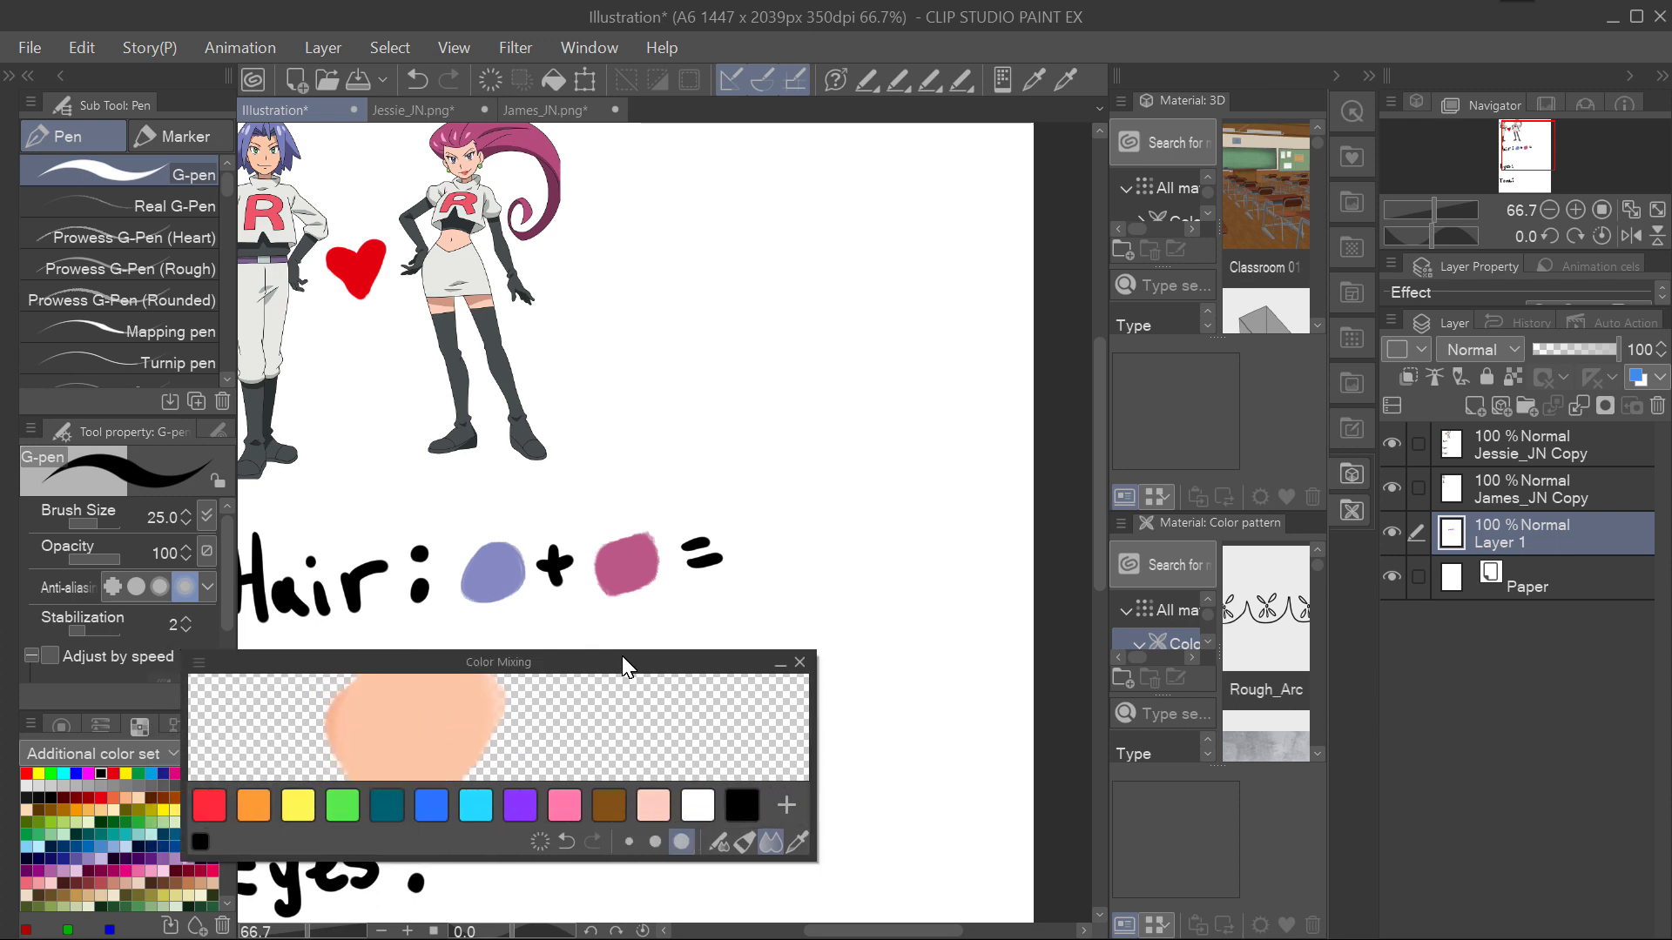
drag(622, 667, 790, 613)
click(548, 734)
Paint the Hair row's sampled lavender-blue (RGB 132, 137, 194) and magenta (RGB 187, 89, 135) into the Color Mixing palette.
alt+click(493, 570)
click(890, 877)
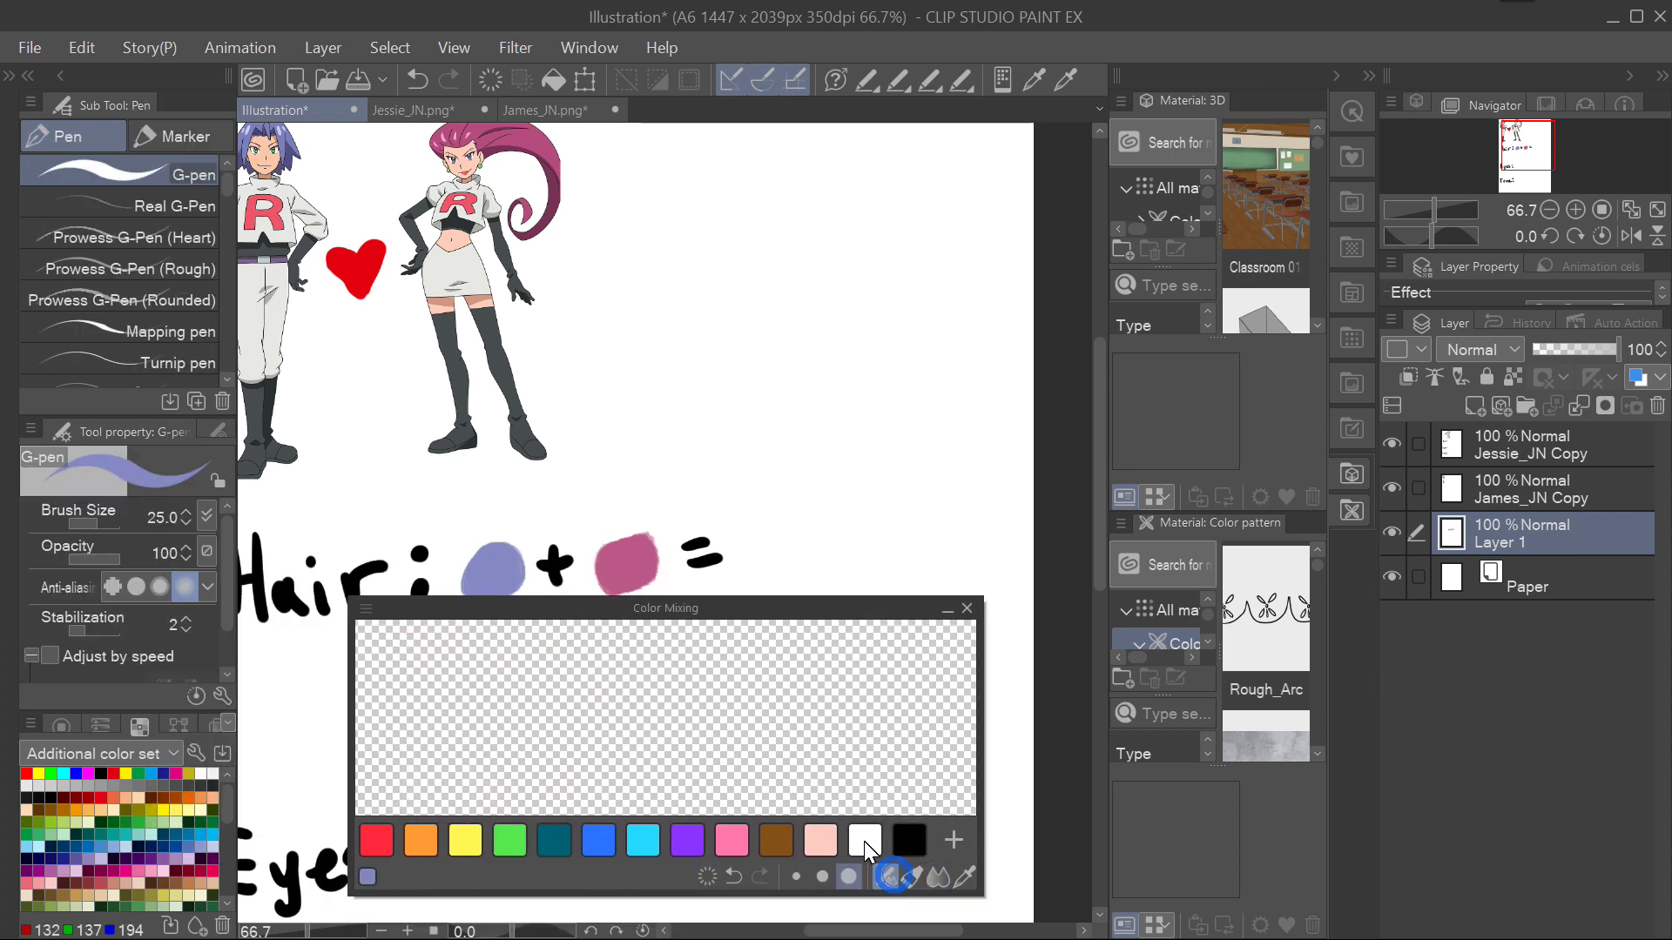
key(b)
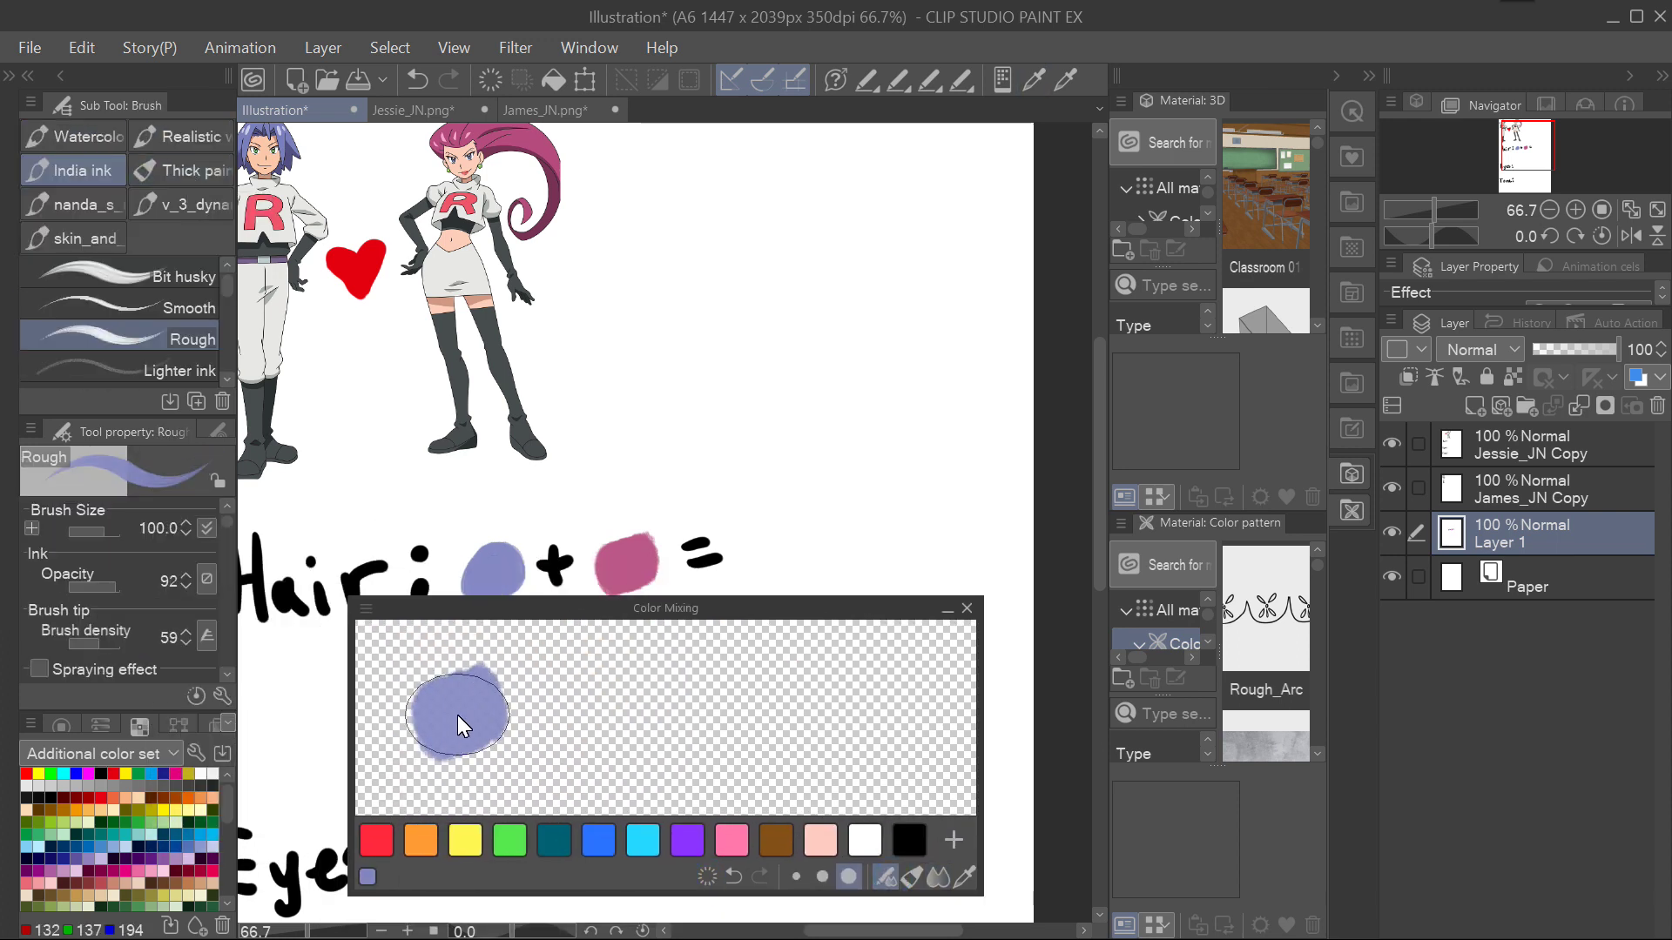
alt+click(627, 561)
drag(523, 679, 610, 696)
mouse_move(470, 723)
mouse_down()
mouse_move(493, 697)
mouse_move(522, 731)
mouse_up()
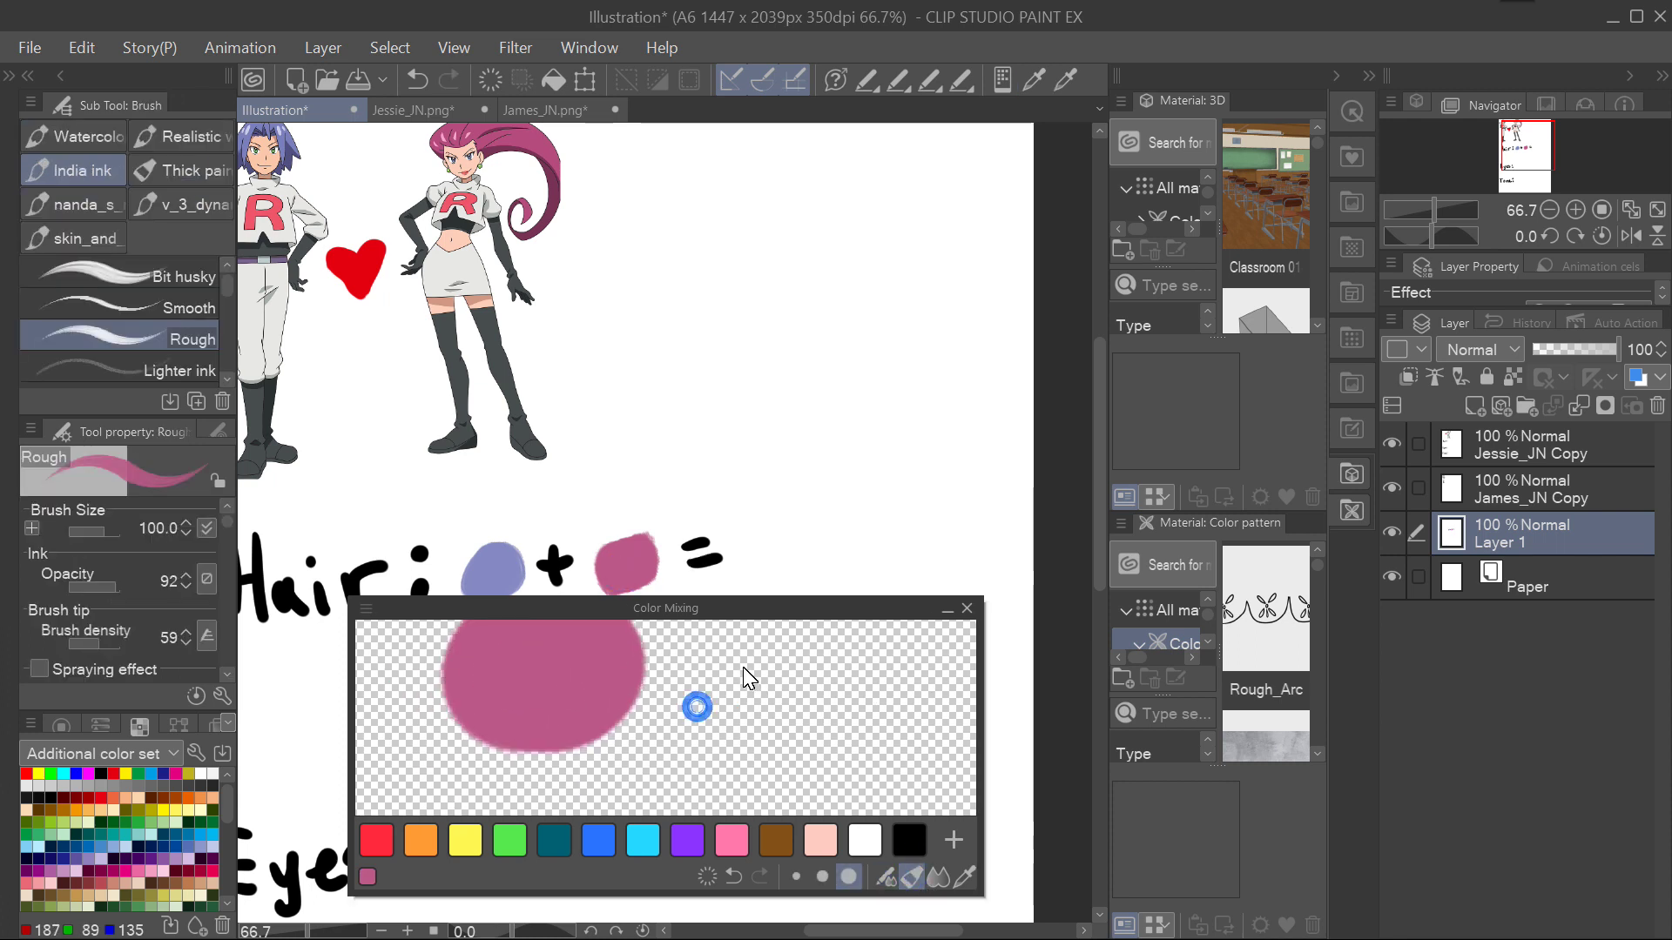
Blend the lavender-blue and magenta in the Color Mixing palette and paint the mix (RGB 171, 103, 153) as the Hair row's result.
scroll(867, 588, down, 2)
click(734, 876)
click(759, 876)
click(938, 876)
drag(523, 697, 627, 723)
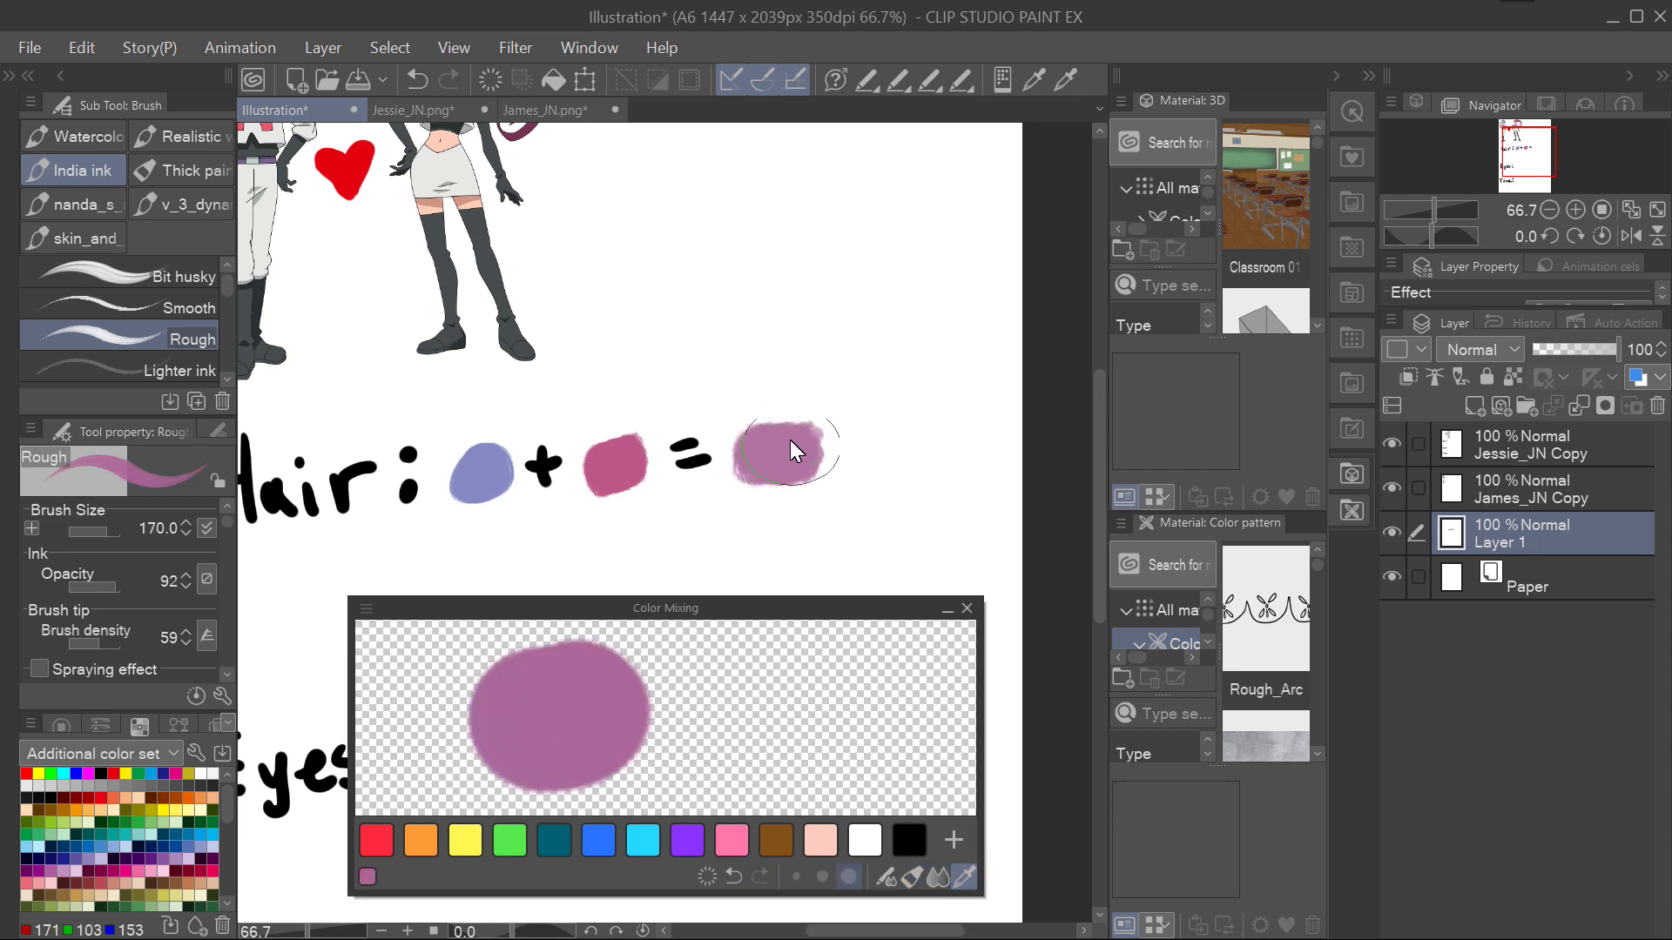
Clear the Color Mixing area, sample James's green eye colour and paint it as the Eyes row's first swatch.
scroll(870, 471, down, 3)
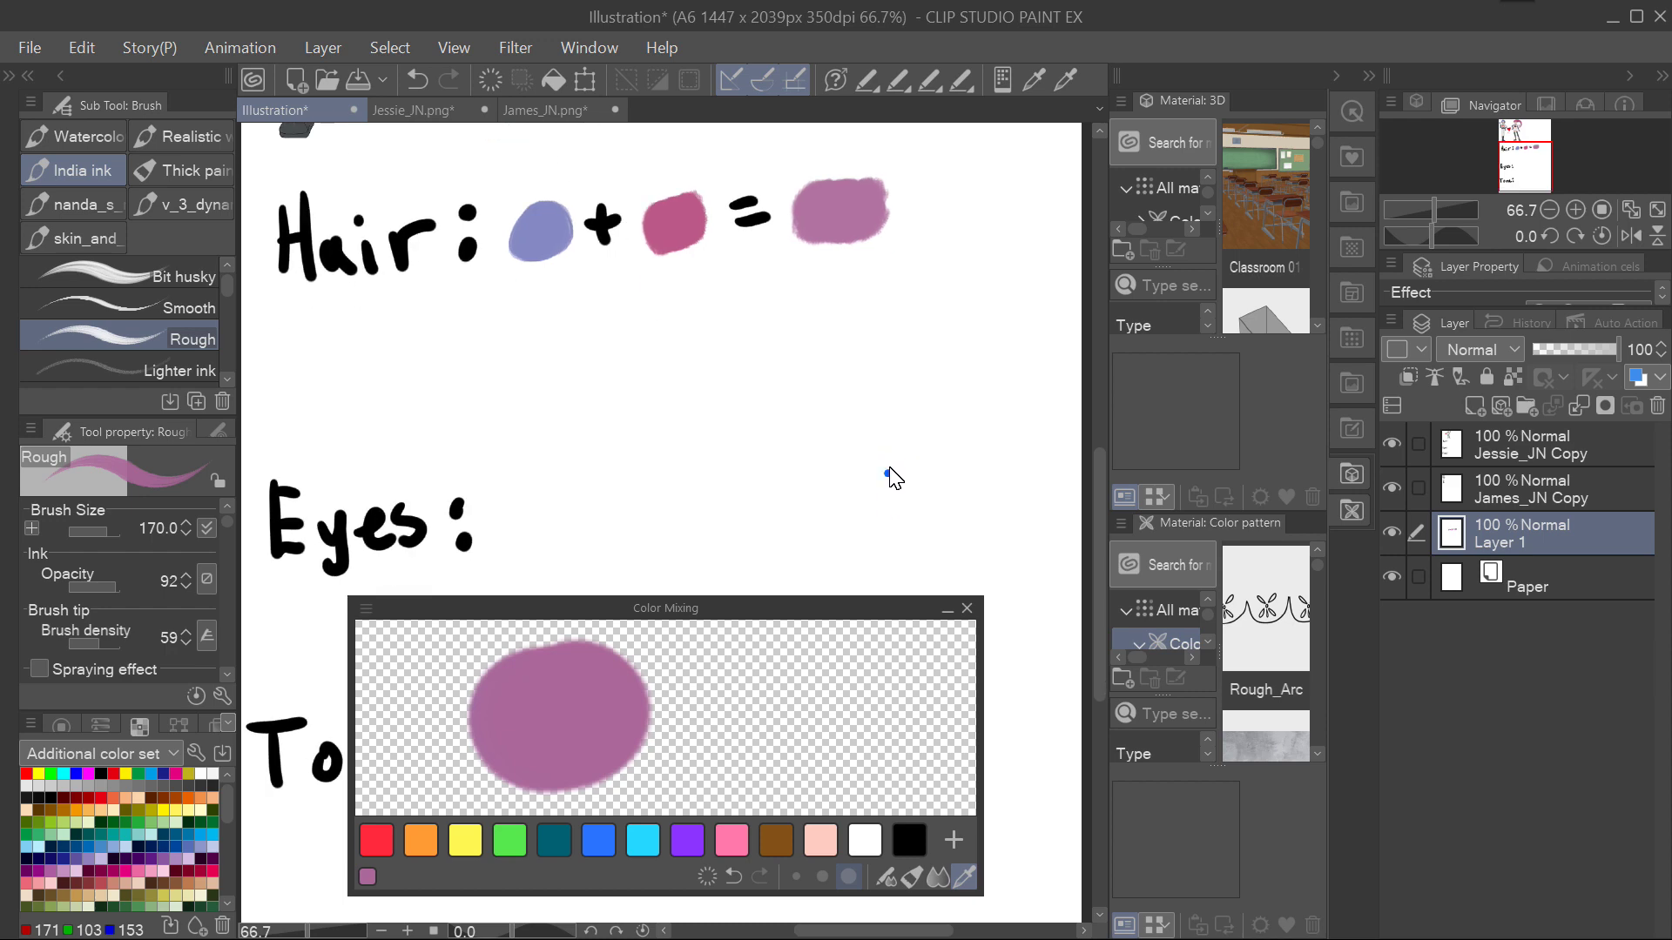
scroll(885, 509, up, 3)
key(Delete)
scroll(858, 552, up, 5)
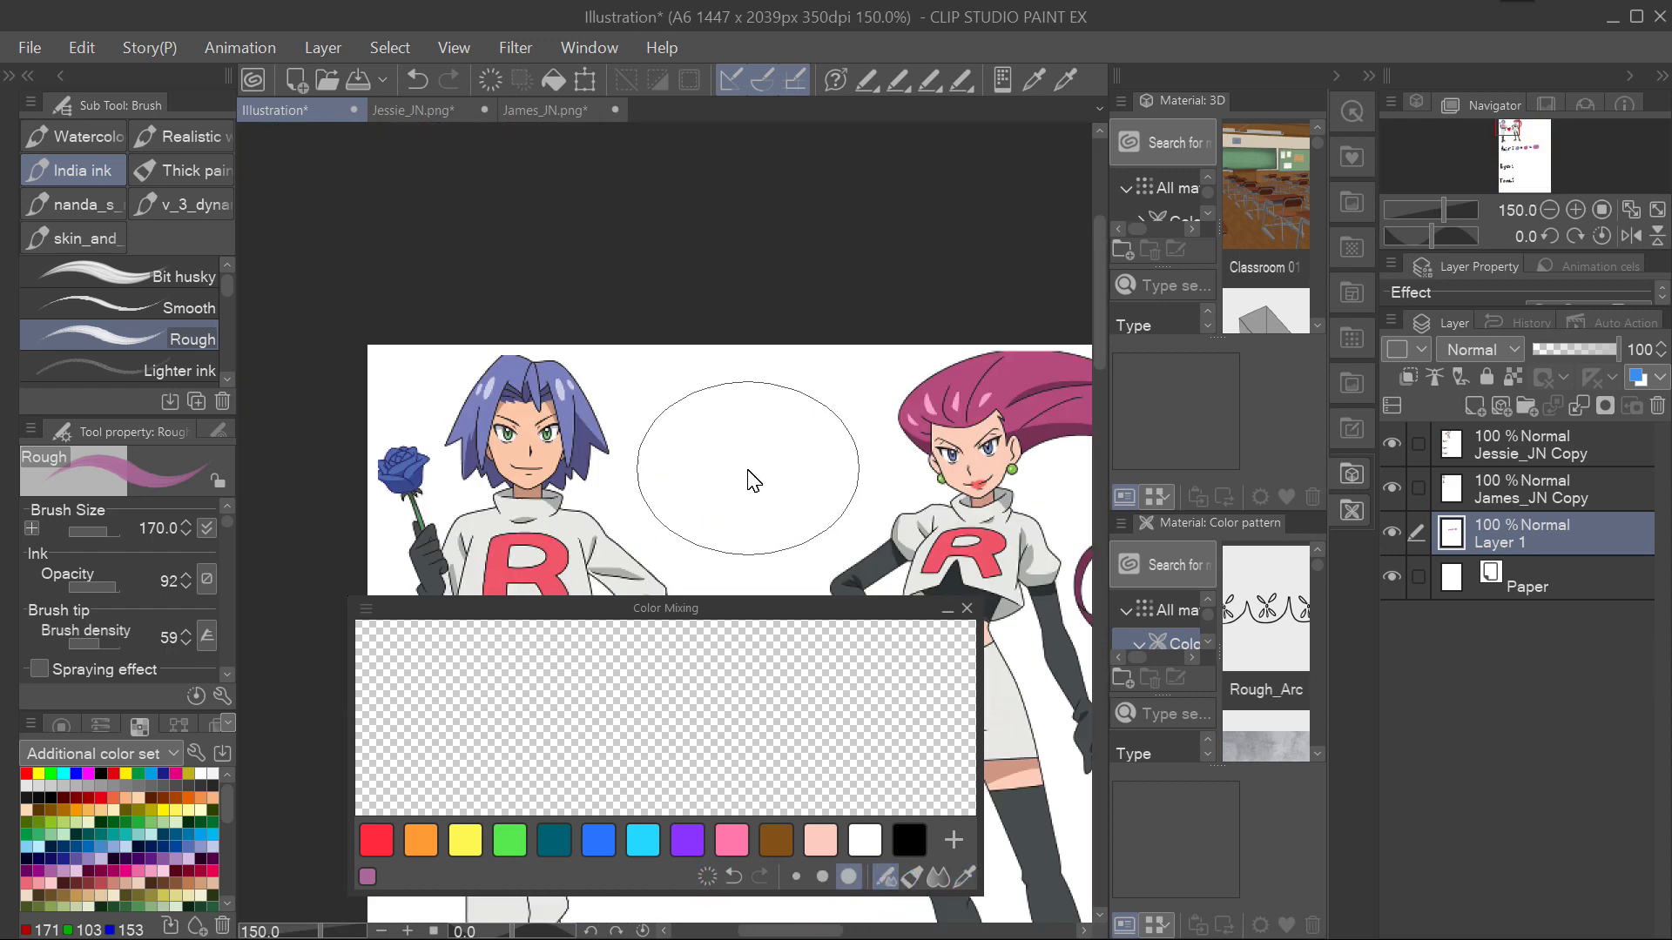
scroll(758, 461, up, 3)
alt+click(420, 462)
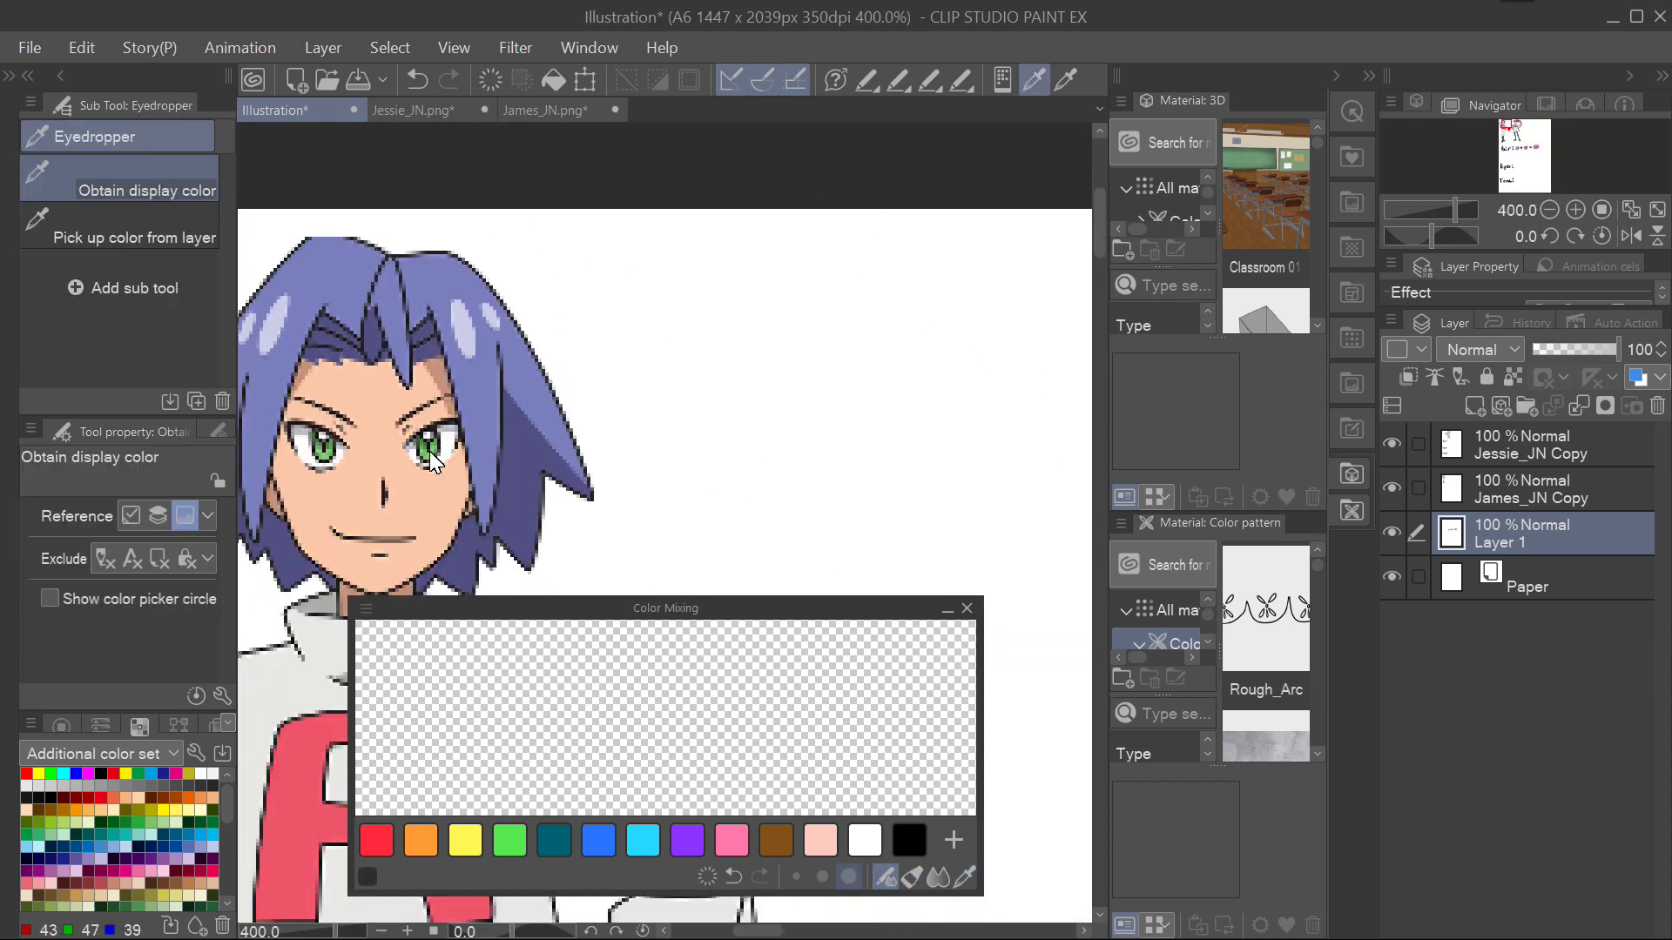
alt+click(429, 464)
scroll(644, 318, down, 6)
scroll(940, 482, down, 3)
Sample Jessie's blue eye colour (RGB 123, 143, 198) and paint it as the Eyes row's second swatch.
scroll(616, 467, up, 2)
scroll(866, 436, up, 3)
scroll(851, 514, up, 5)
alt+click(561, 465)
scroll(802, 298, down, 3)
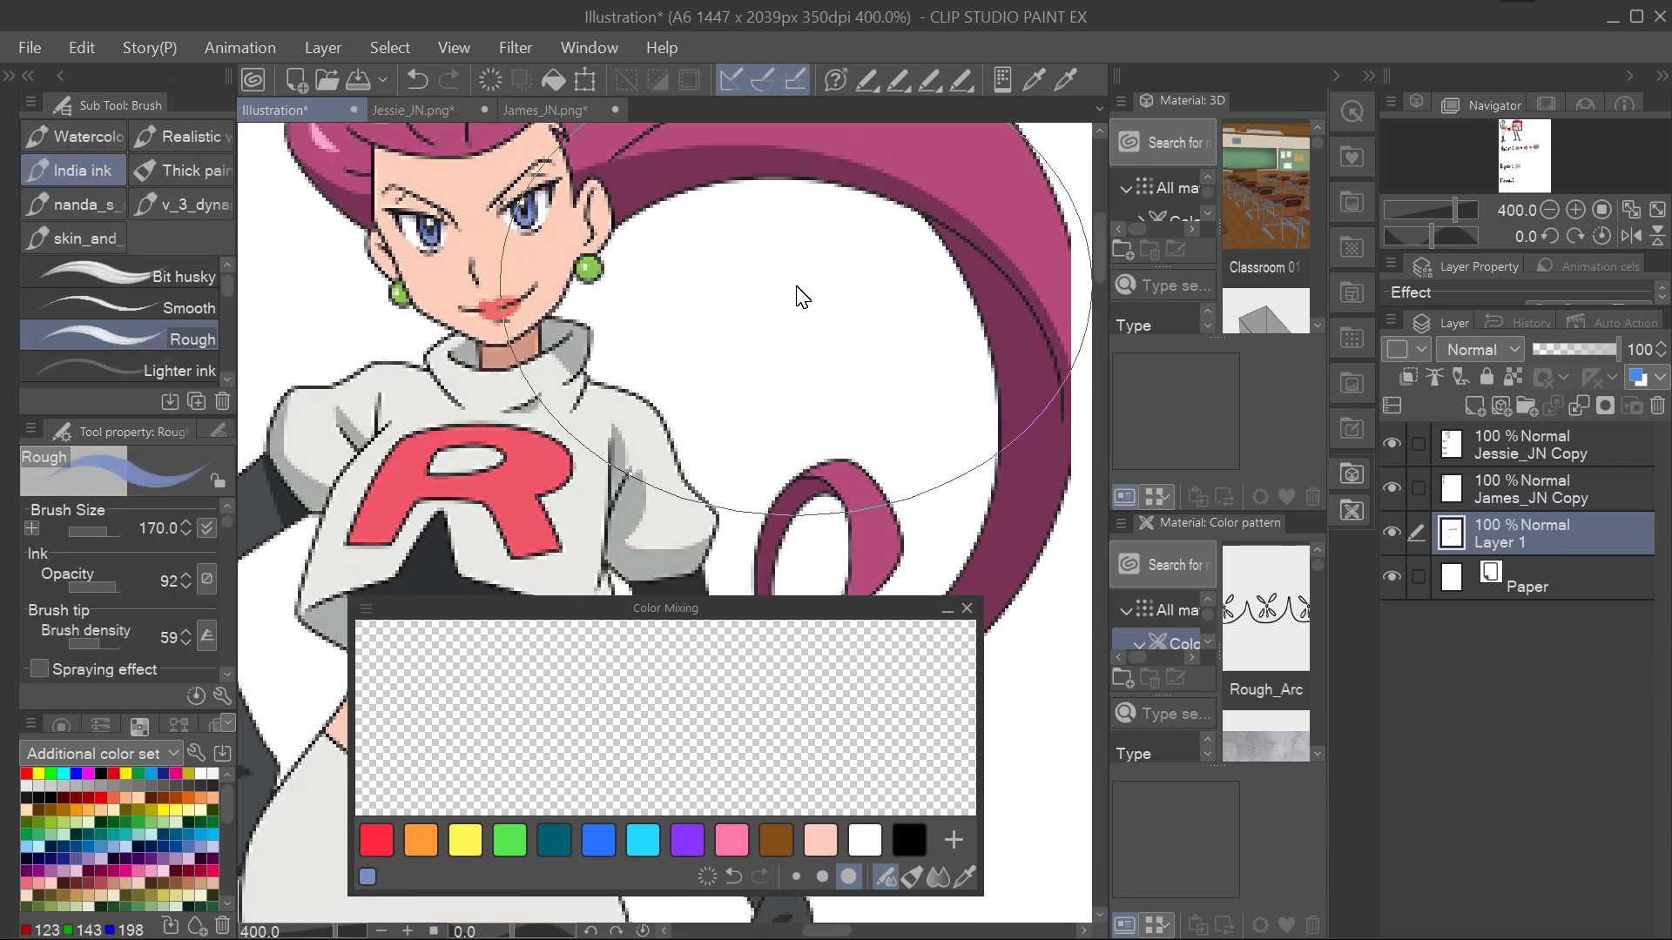
scroll(802, 298, down, 5)
scroll(836, 503, down, 3)
drag(797, 370, 859, 408)
Add a black plus and equals sign to the Eyes row with the Milli pen at size 40.
key(p)
key(x)
drag(698, 366, 694, 418)
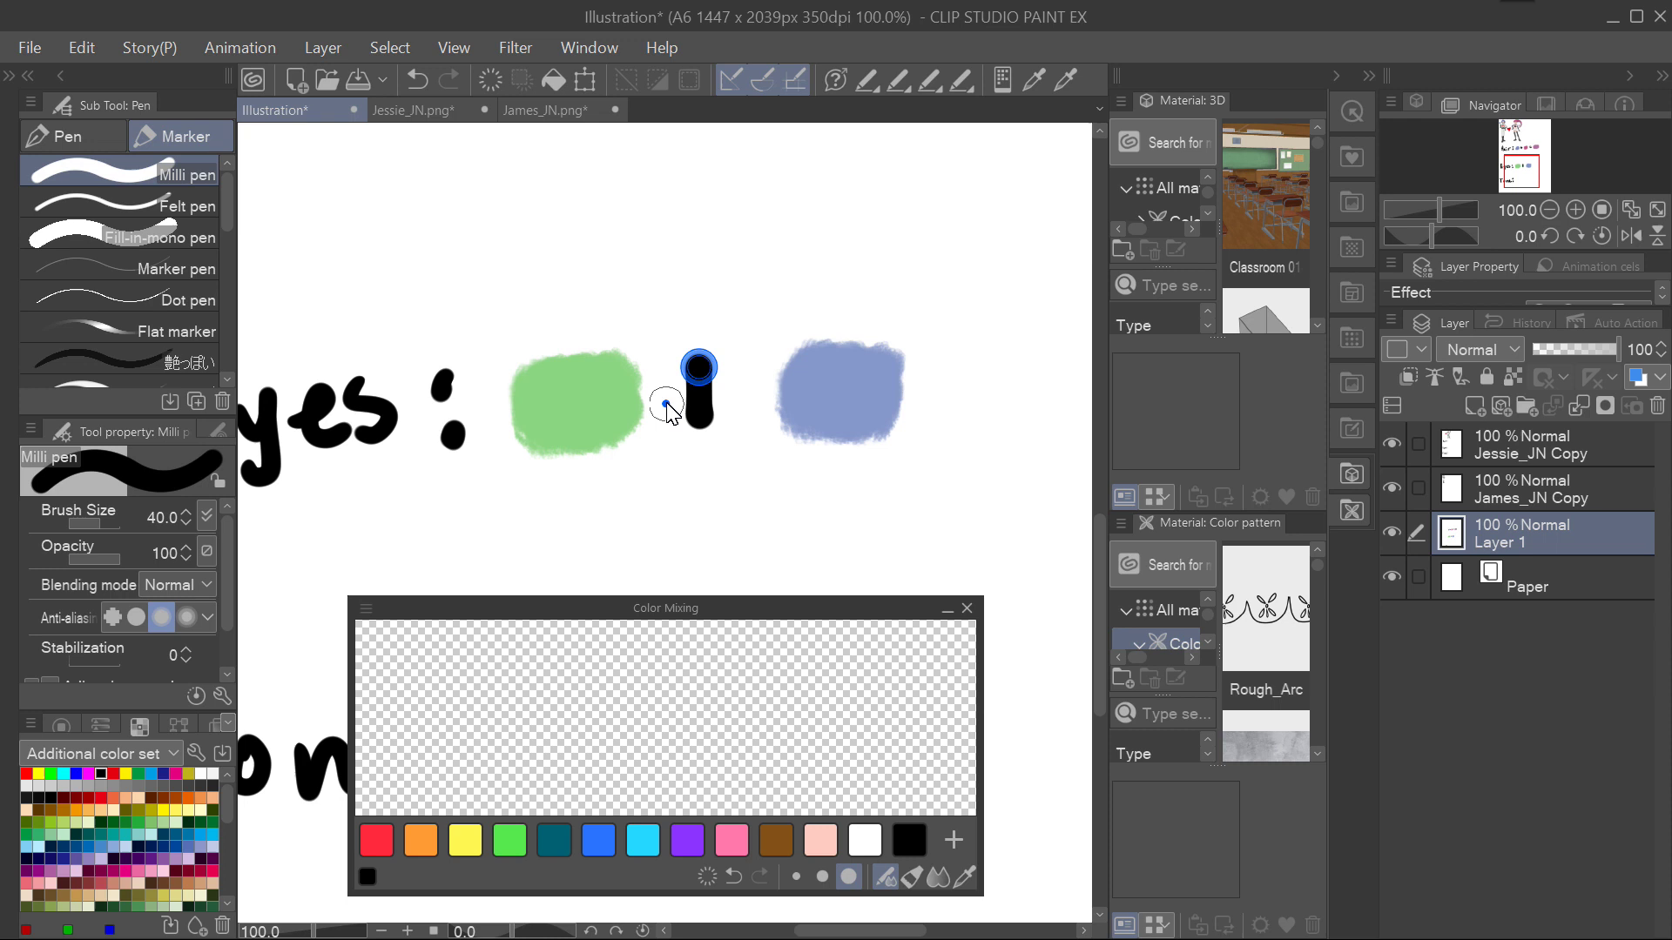
Blend the Eyes row's green and blue swatch colours in the Color Mixing palette.
scroll(795, 507, down, 3)
alt+click(520, 453)
key(b)
mouse_move(529, 699)
mouse_down()
mouse_move(526, 716)
mouse_move(589, 682)
mouse_move(562, 703)
mouse_move(614, 692)
mouse_up()
alt+click(635, 444)
drag(766, 599, 745, 533)
Pick the blended teal (RGB 135, 171, 179) from the Color Mixing palette and paint it as the Eyes row's result.
click(966, 874)
click(599, 700)
click(714, 424)
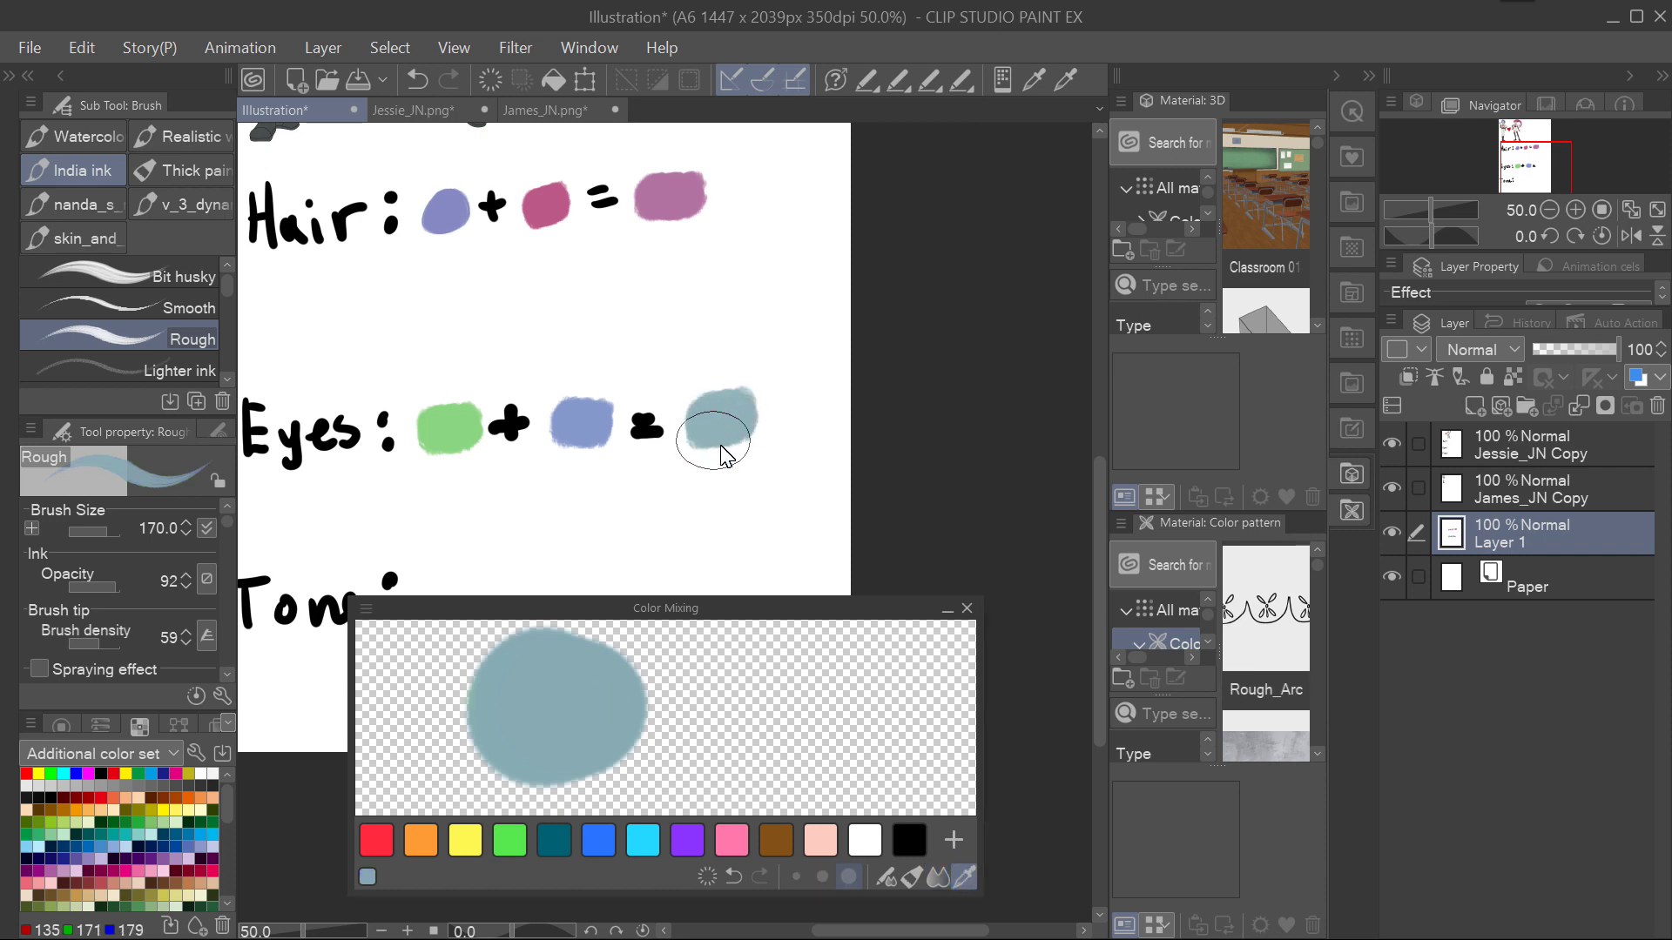
drag(720, 441, 862, 488)
Clear the Color Mixing area, sample James's skin tone and paint it as the Tone row's first swatch.
scroll(862, 489, up, 5)
scroll(838, 471, up, 3)
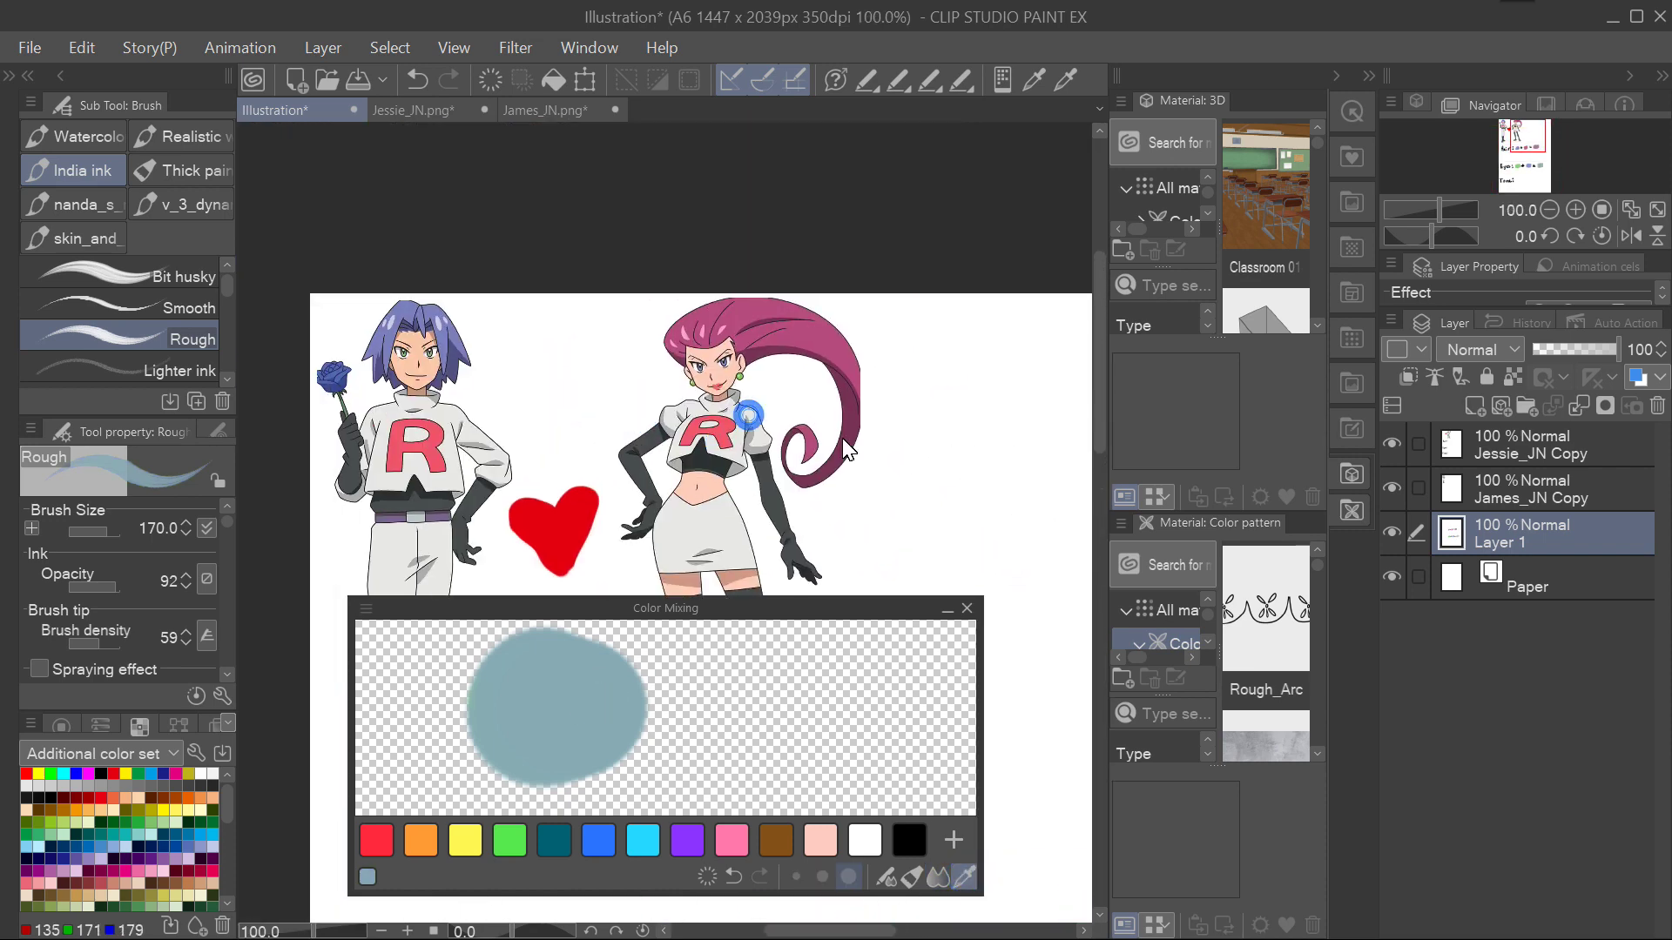
click(707, 877)
click(884, 877)
scroll(682, 516, up, 2)
scroll(682, 515, down, 3)
alt+click(802, 485)
scroll(717, 279, down, 10)
drag(540, 478, 514, 453)
Draw a black plus sign and equals sign in the Tone row with the Milli pen.
key(p)
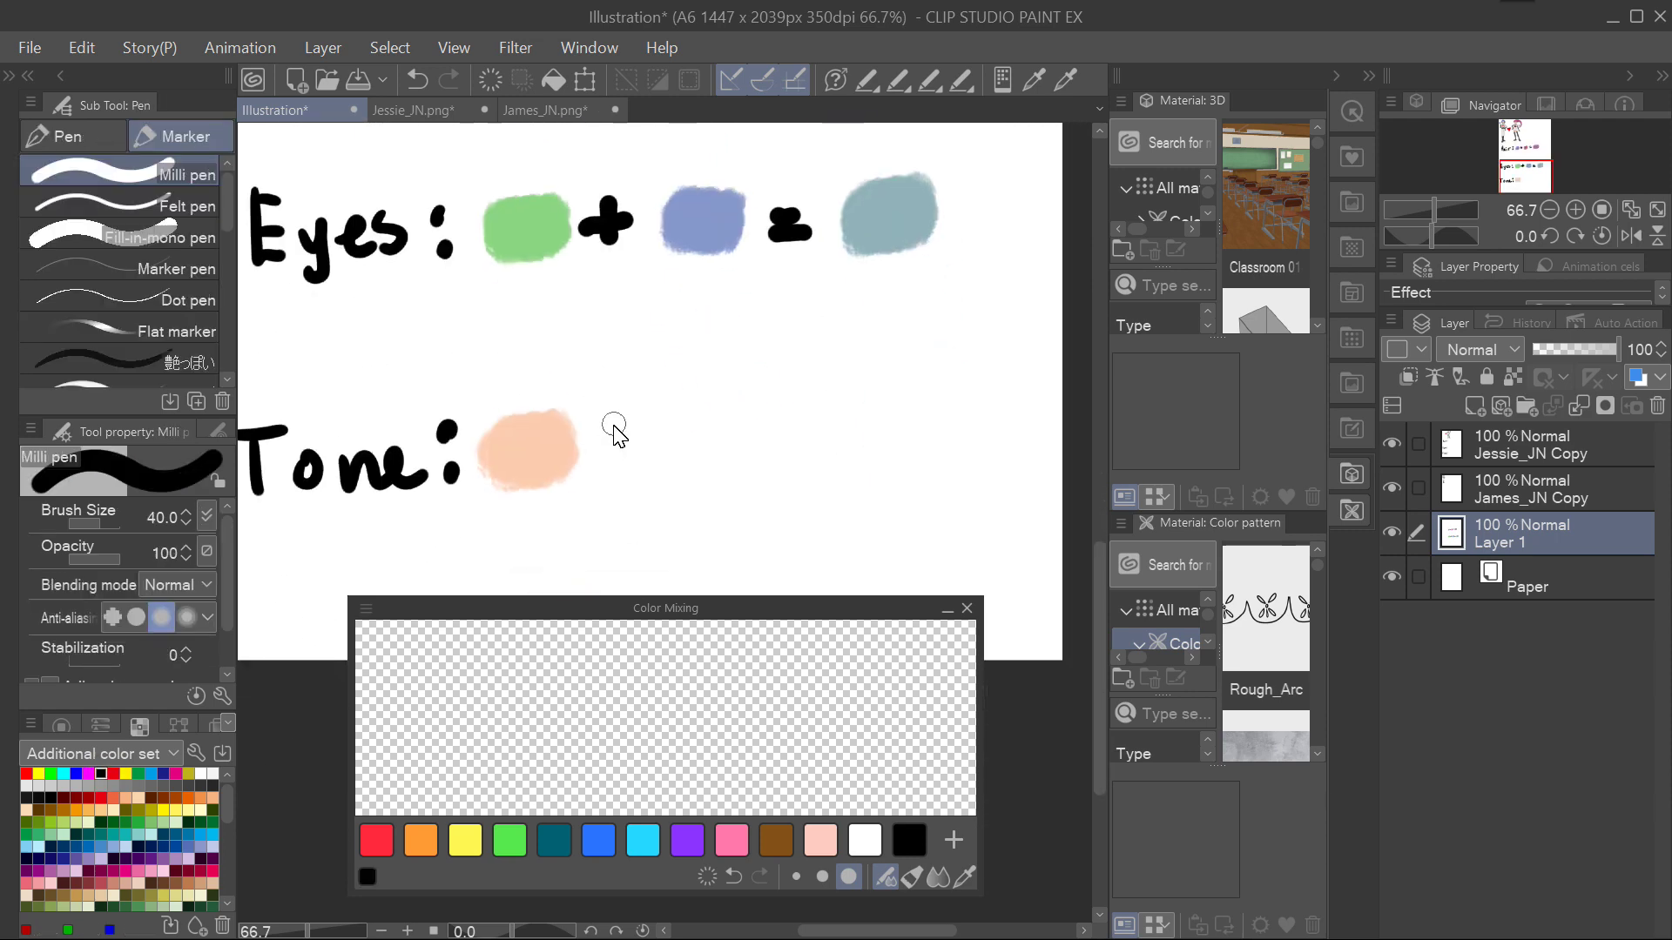
drag(609, 407, 610, 468)
drag(579, 438, 641, 438)
drag(773, 461, 833, 460)
drag(773, 489, 834, 488)
Sample Jessie's skin tone (RGB 252, 206, 186) and paint it as the Tone row's second swatch.
scroll(857, 384, up, 6)
key(b)
scroll(856, 566, up, 3)
alt+click(836, 473)
scroll(780, 299, down, 5)
scroll(778, 244, down, 4)
scroll(777, 244, down, 3)
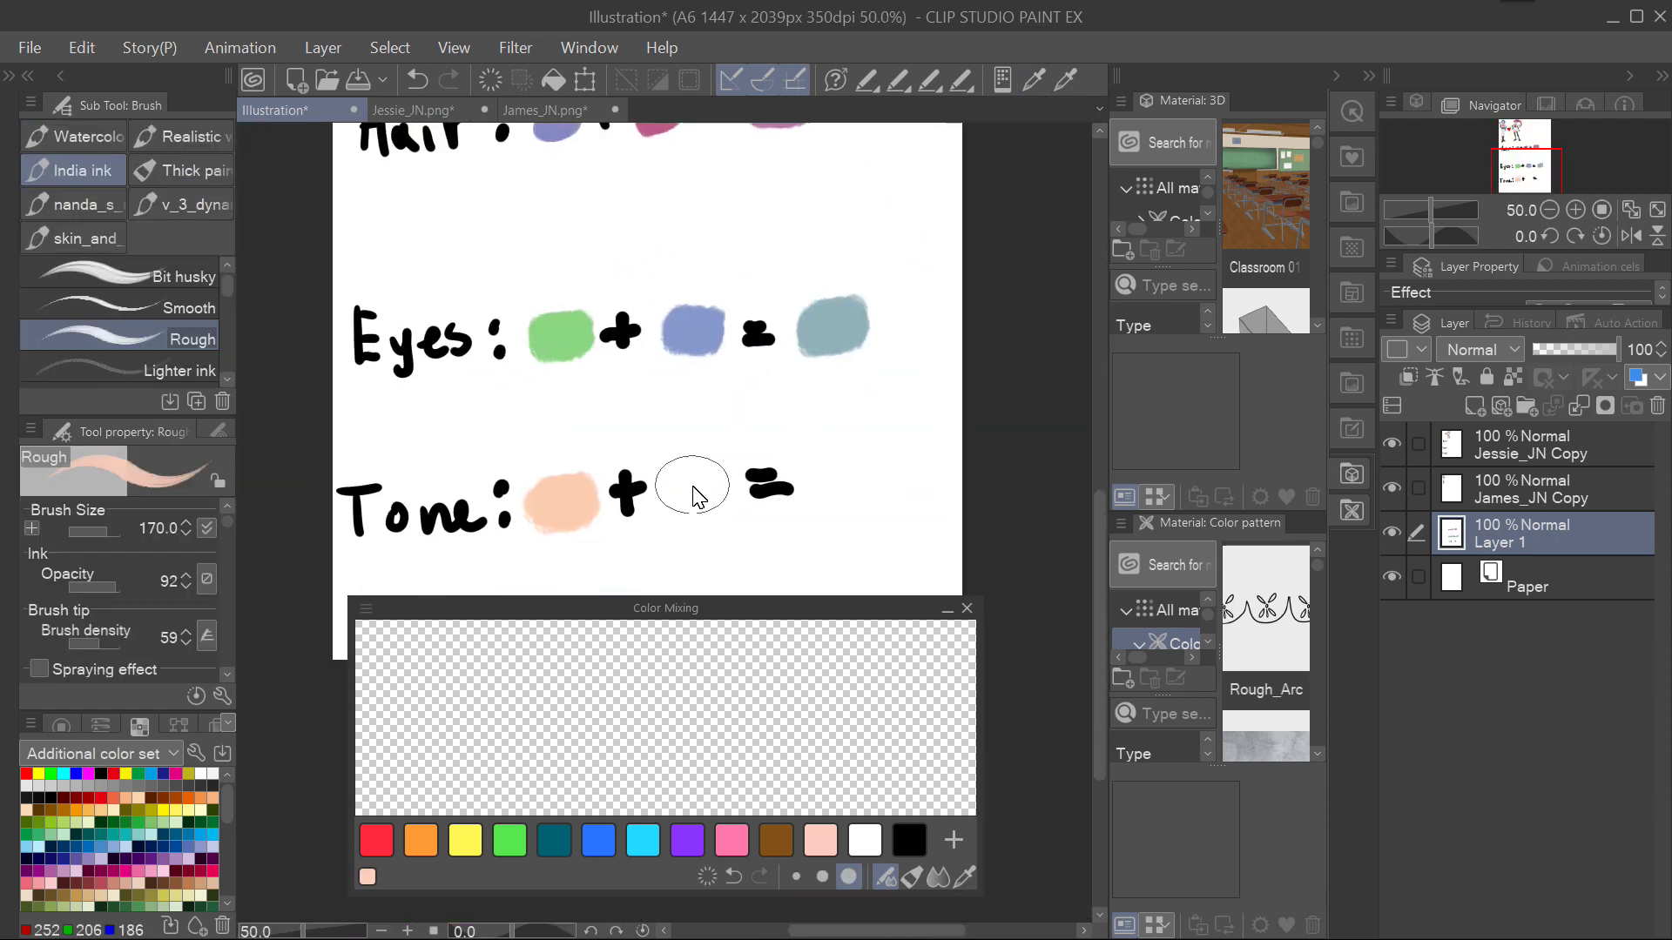
Blend both Tone swatch colours in the Color Mixing palette and paint the mix (RGB 252, 208, 186) as the Tone result.
alt+click(566, 515)
alt+click(701, 526)
drag(610, 684, 575, 725)
drag(866, 533, 763, 508)
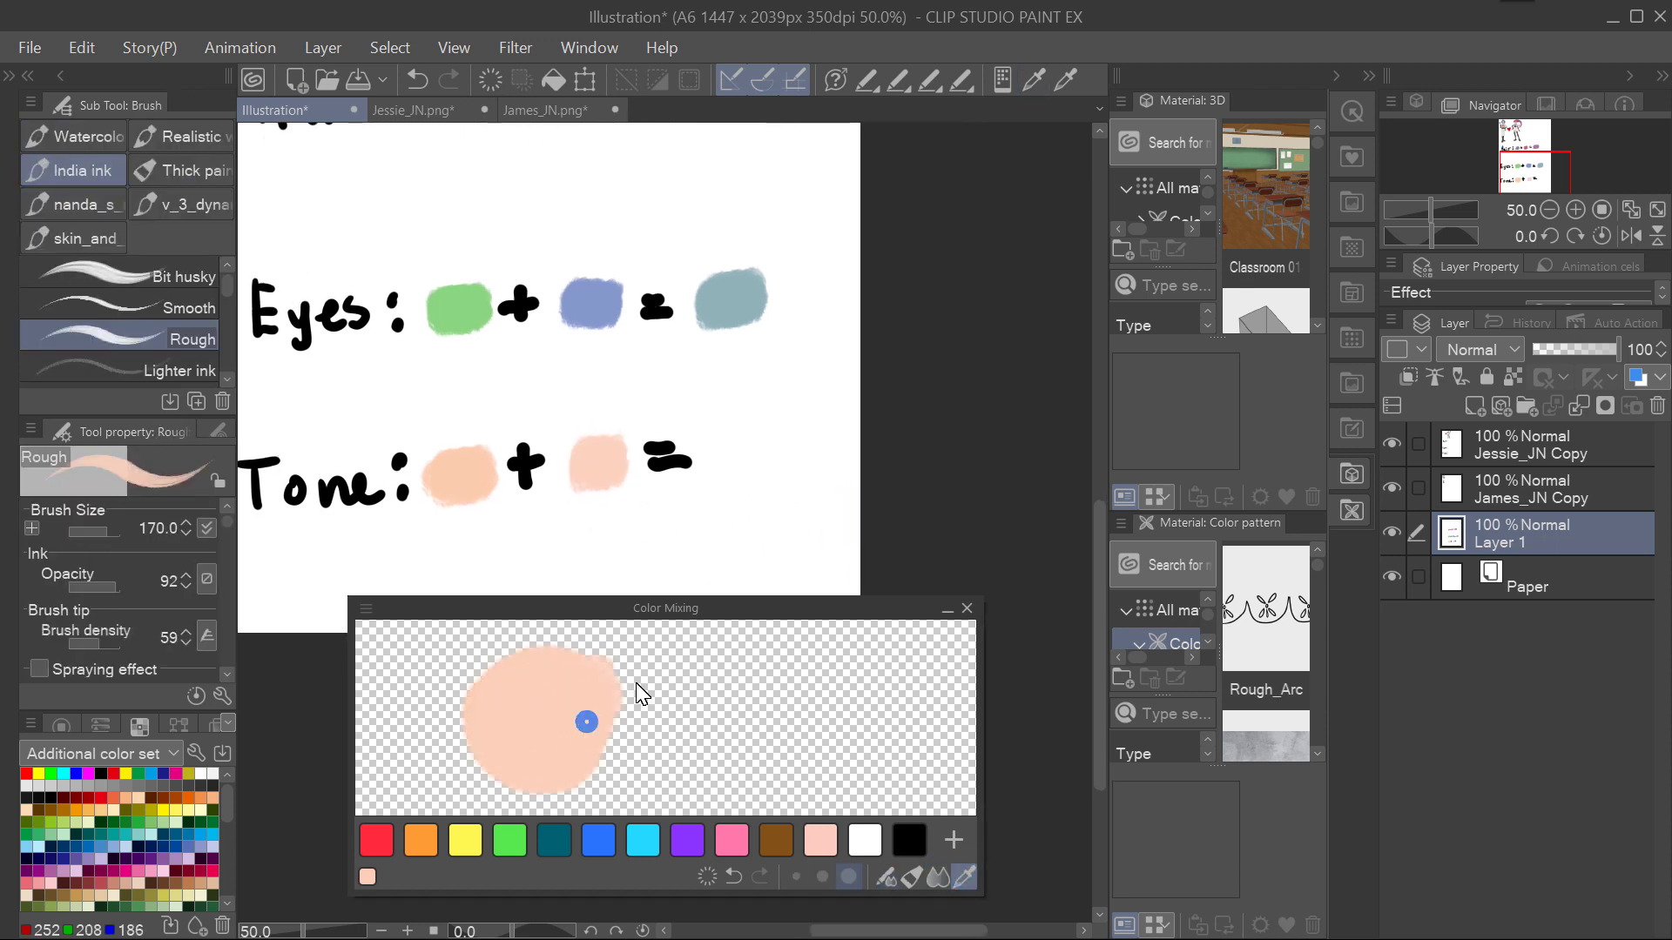
Dock the floating Color Mixing palette back above the Layer palette.
scroll(823, 575, down, 2)
scroll(833, 427, up, 1)
drag(854, 608, 1572, 324)
drag(1572, 324, 1571, 324)
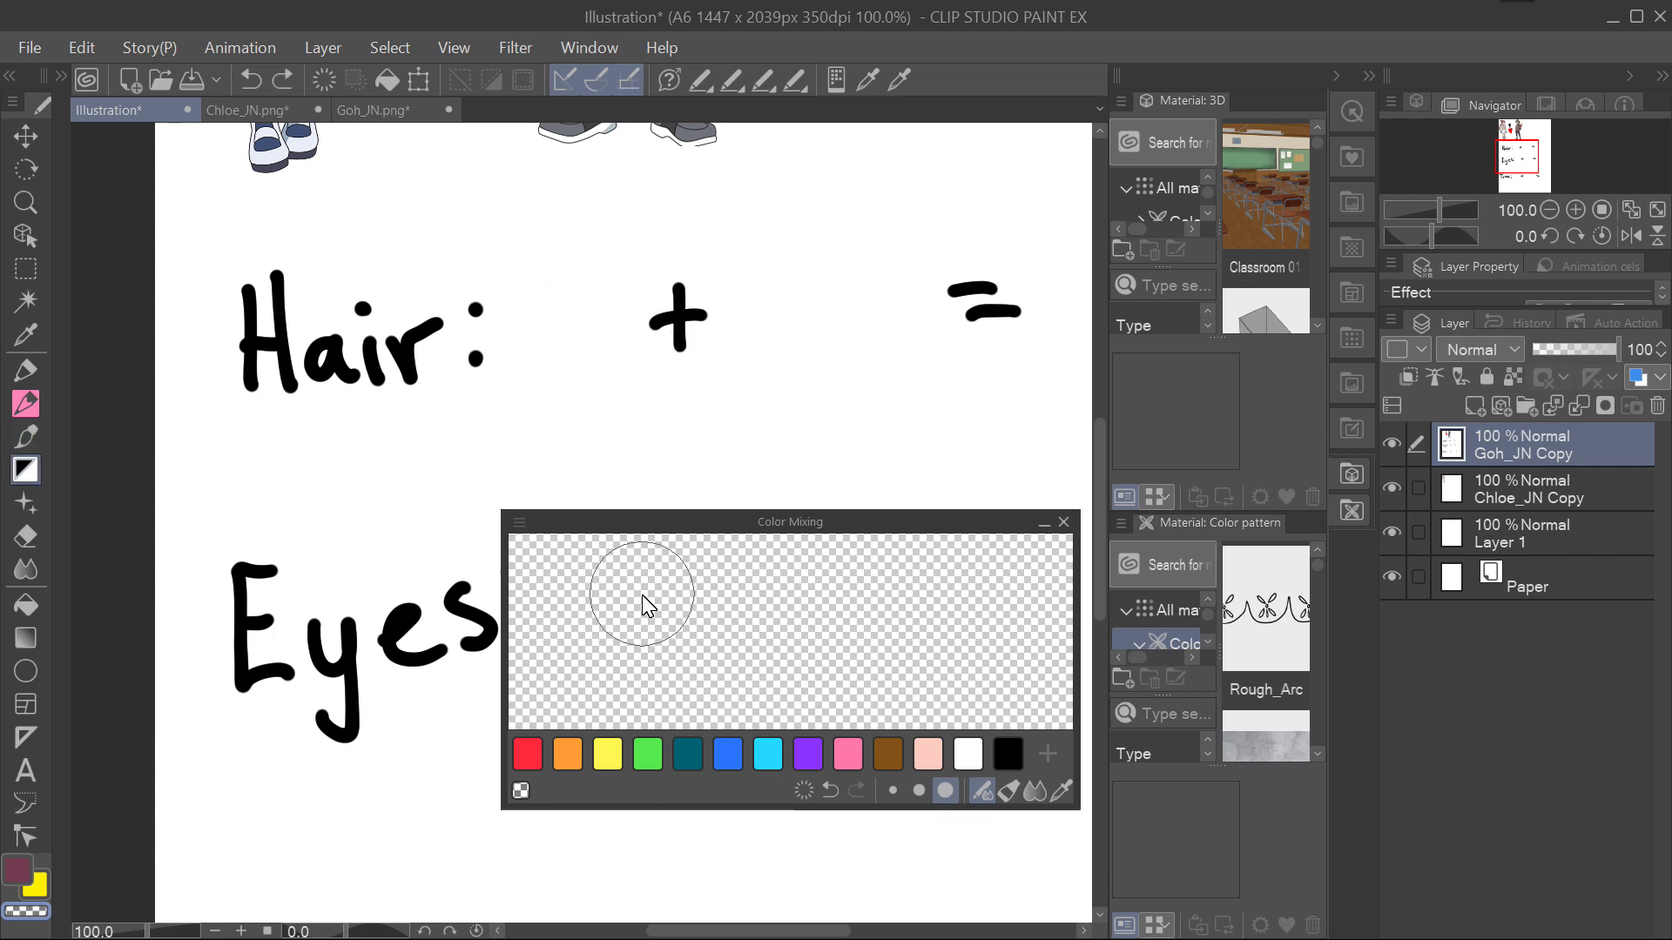
Restore the maroon first swatch in Chloe and Goh's Hair row and paint the same maroon into the Color Mixing palette.
key(ctrl+z)
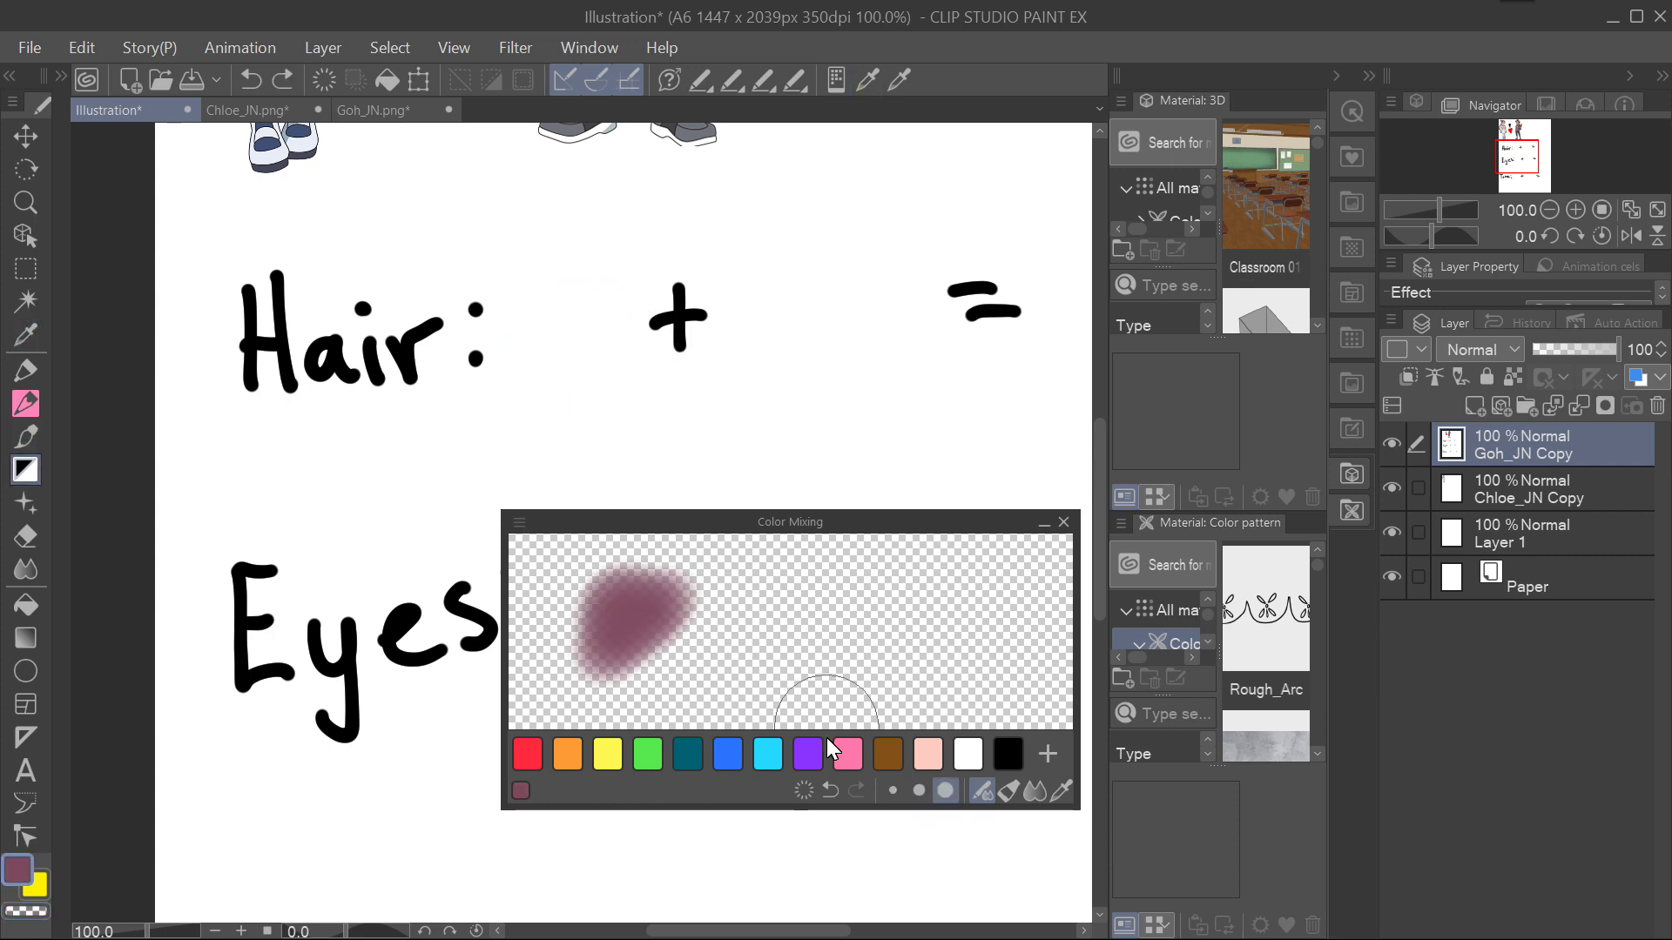
key(ctrl+z)
key(ctrl+y)
key(b)
drag(640, 609, 609, 633)
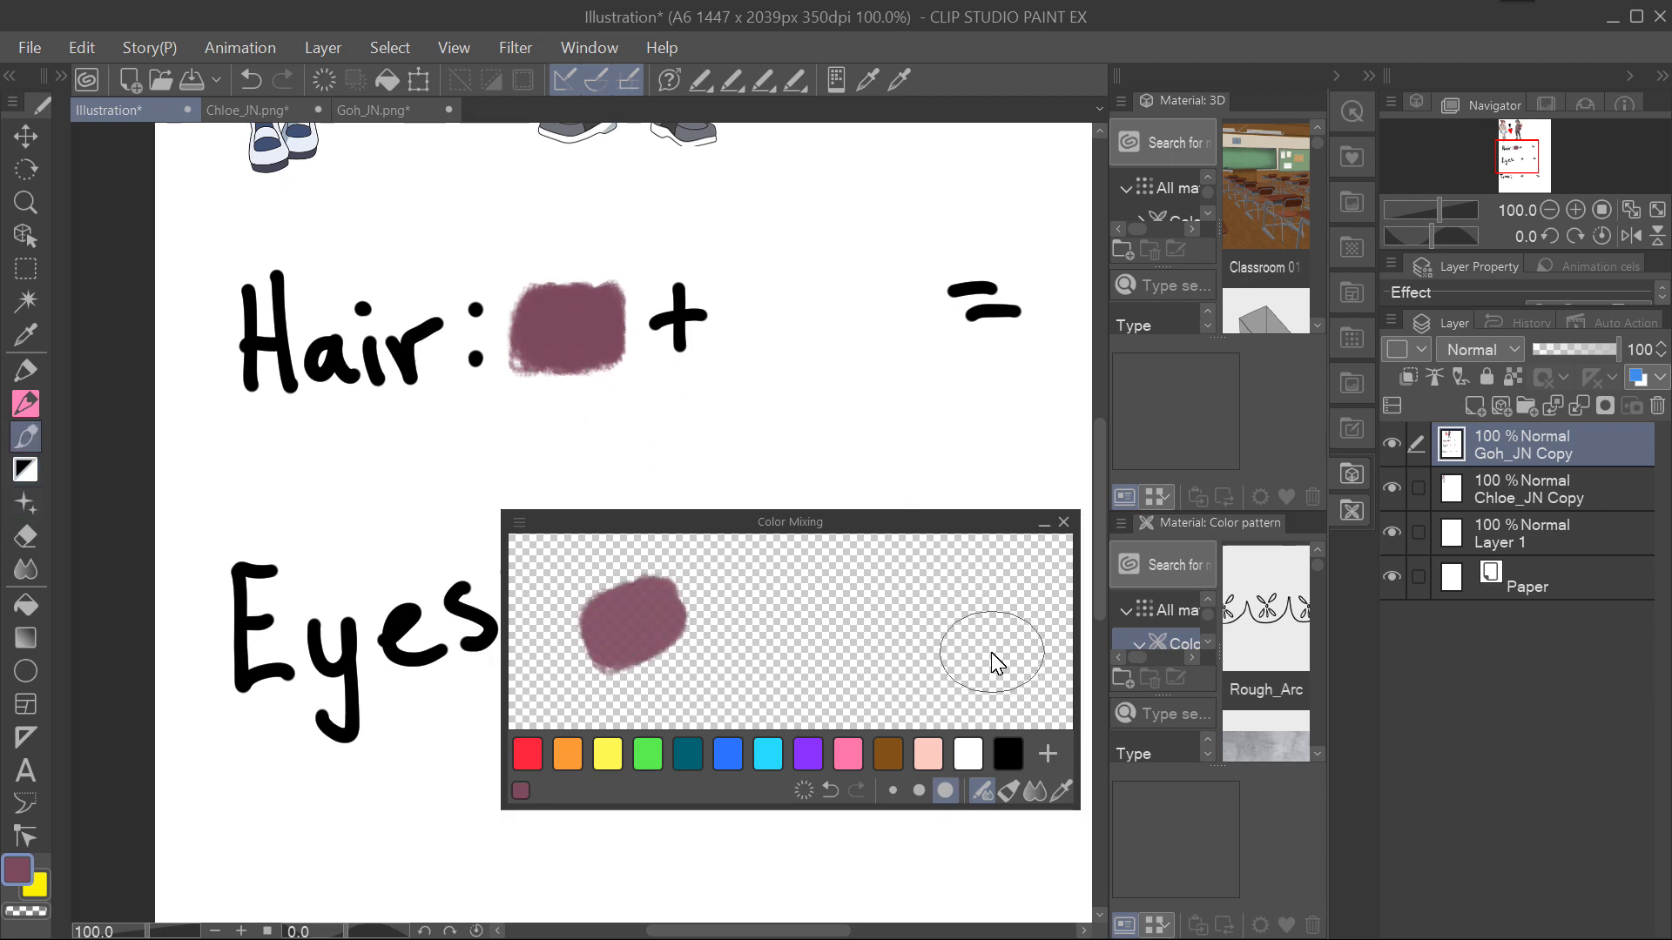
Sample Goh's dark grey hair colour and paint it as the Hair row's second swatch.
scroll(877, 438, up, 6)
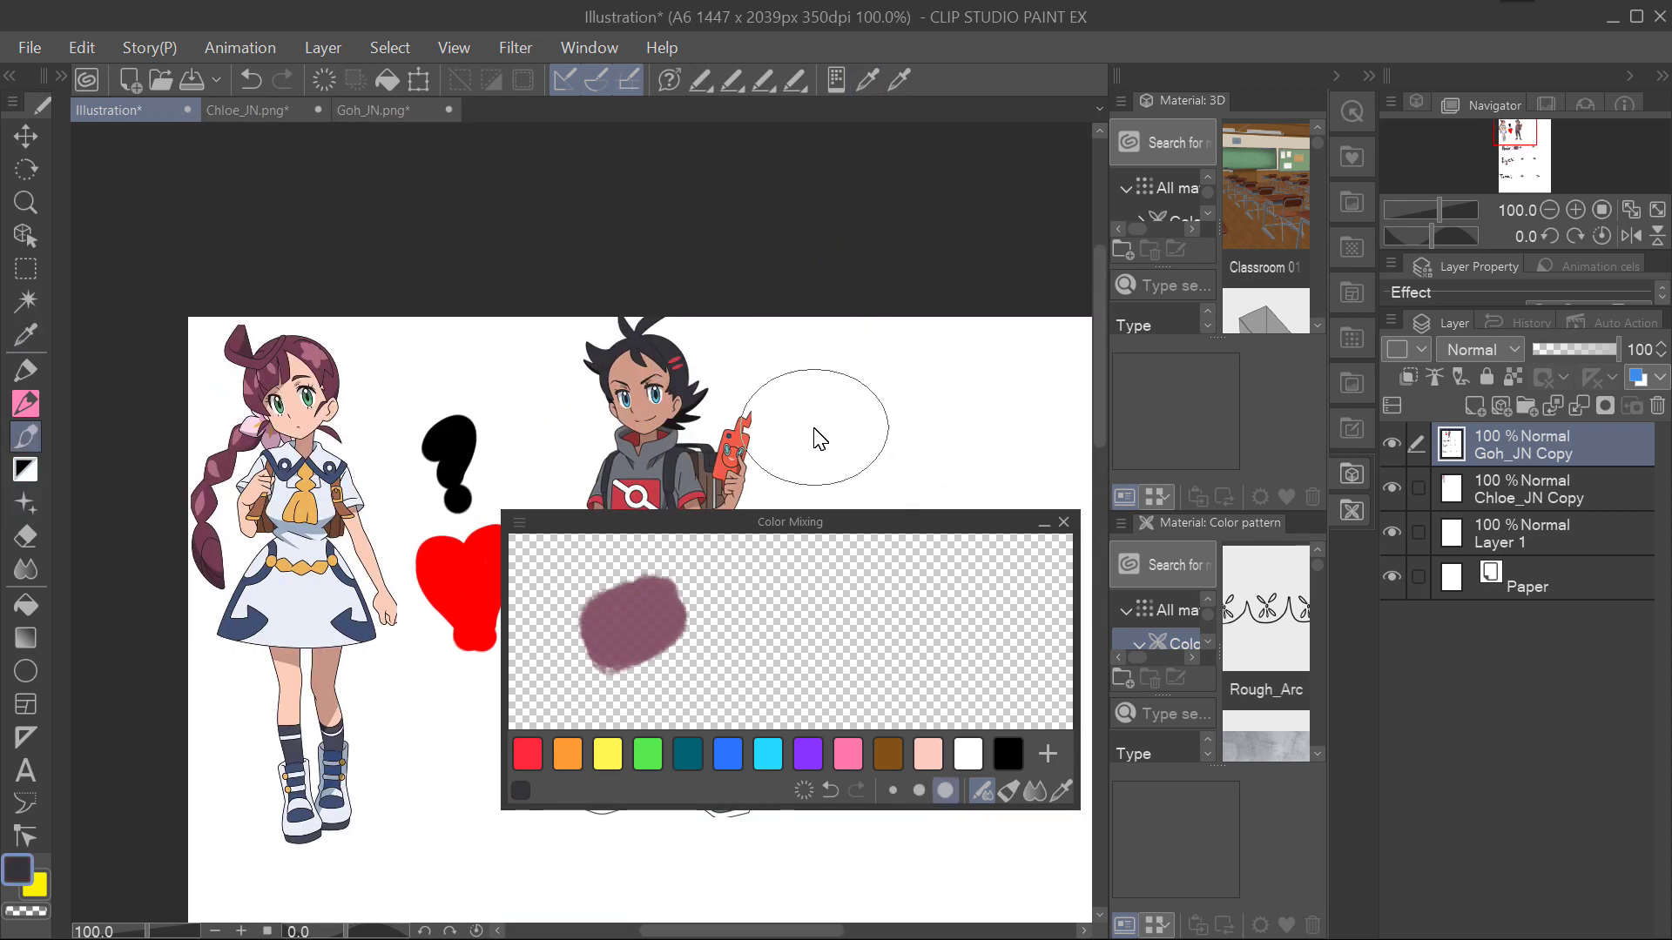
alt+click(629, 354)
scroll(809, 253, down, 6)
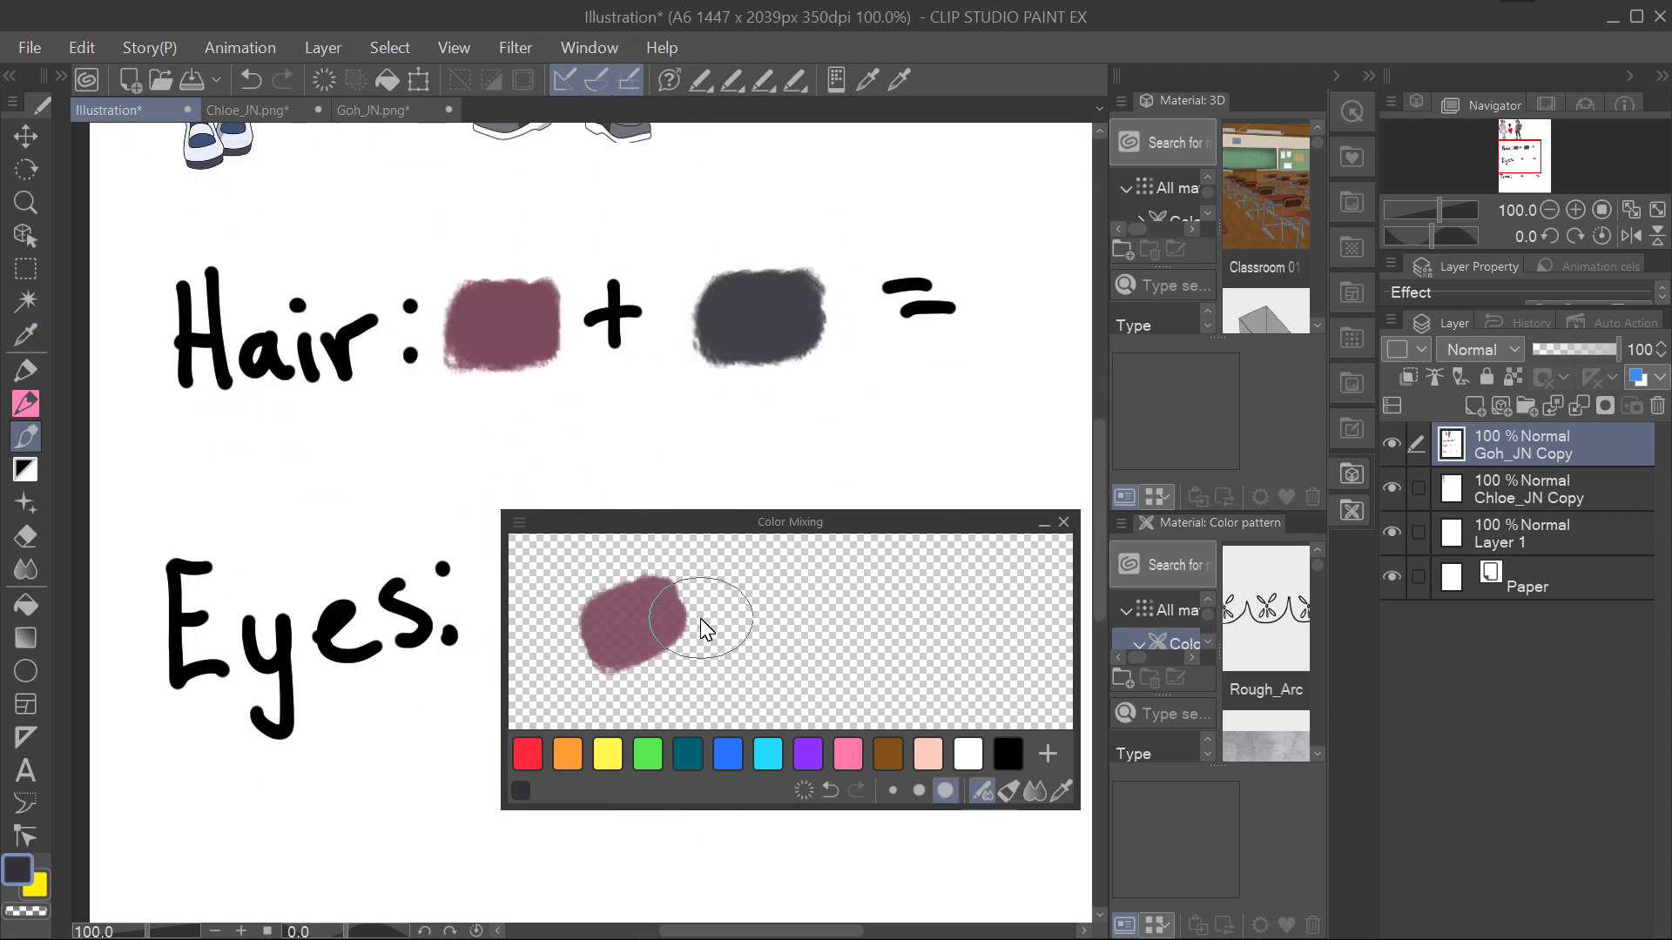
Blend the maroon and dark grey in the Color Mixing palette and paint the mix as the Hair row's result.
click(1034, 792)
mouse_move(627, 618)
mouse_down()
mouse_move(697, 660)
mouse_move(687, 640)
mouse_up()
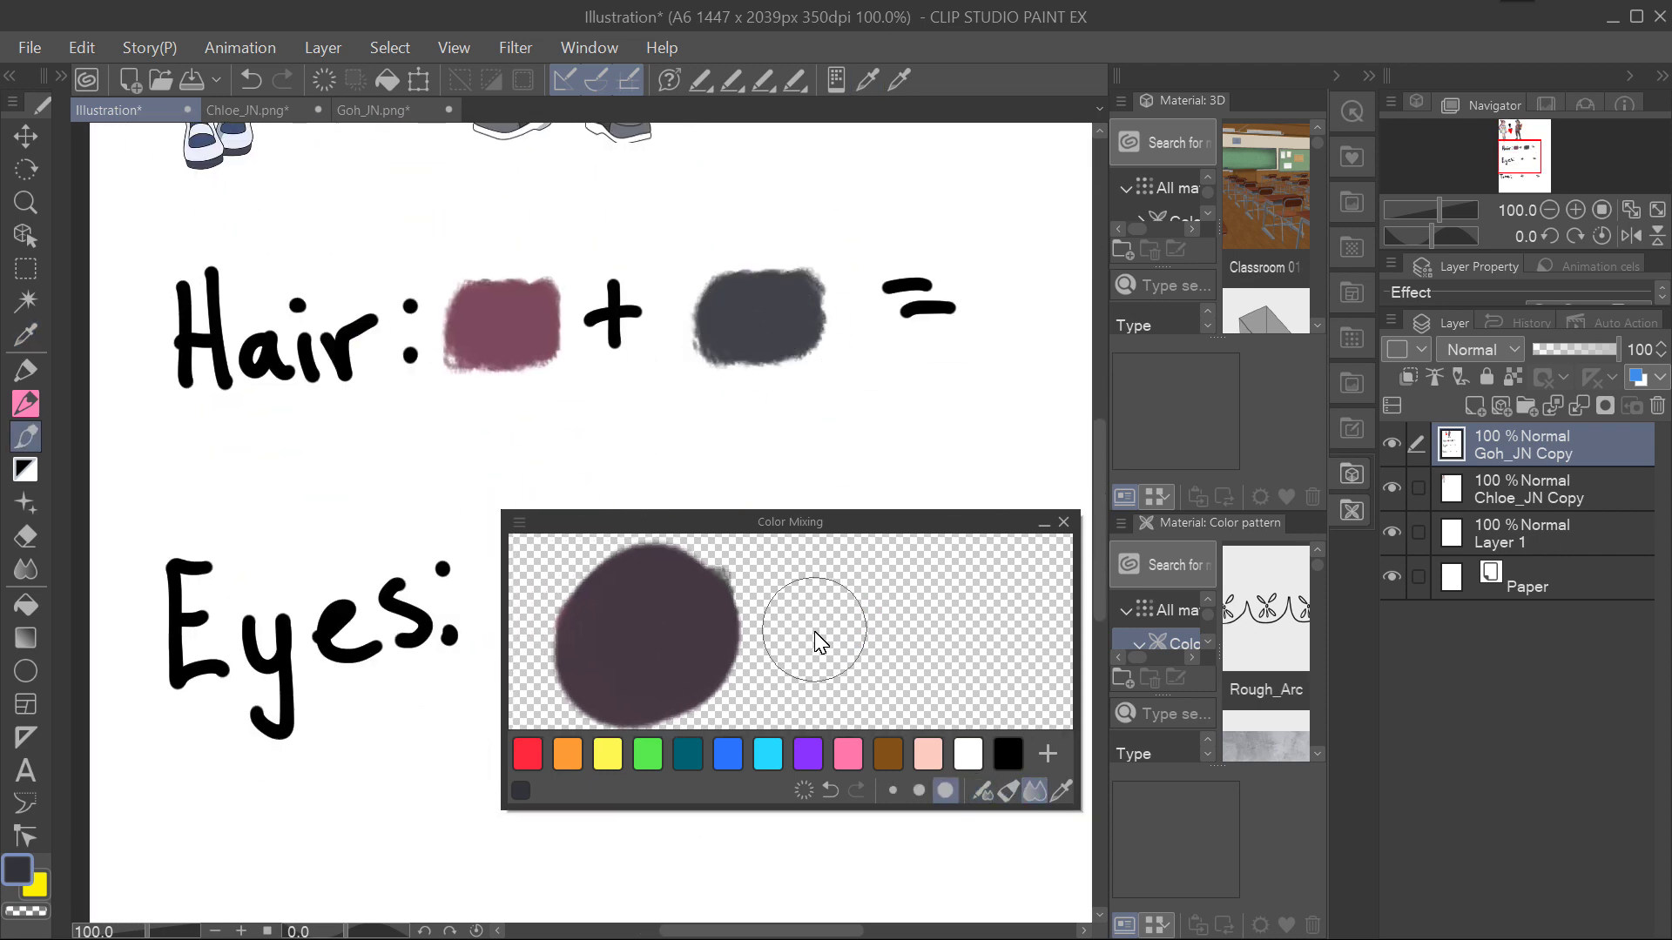
drag(879, 353, 910, 361)
Clear the Color Mixing area, sample Chloe's green eye colour and paint it as the Eyes row's first swatch.
scroll(583, 522, down, 5)
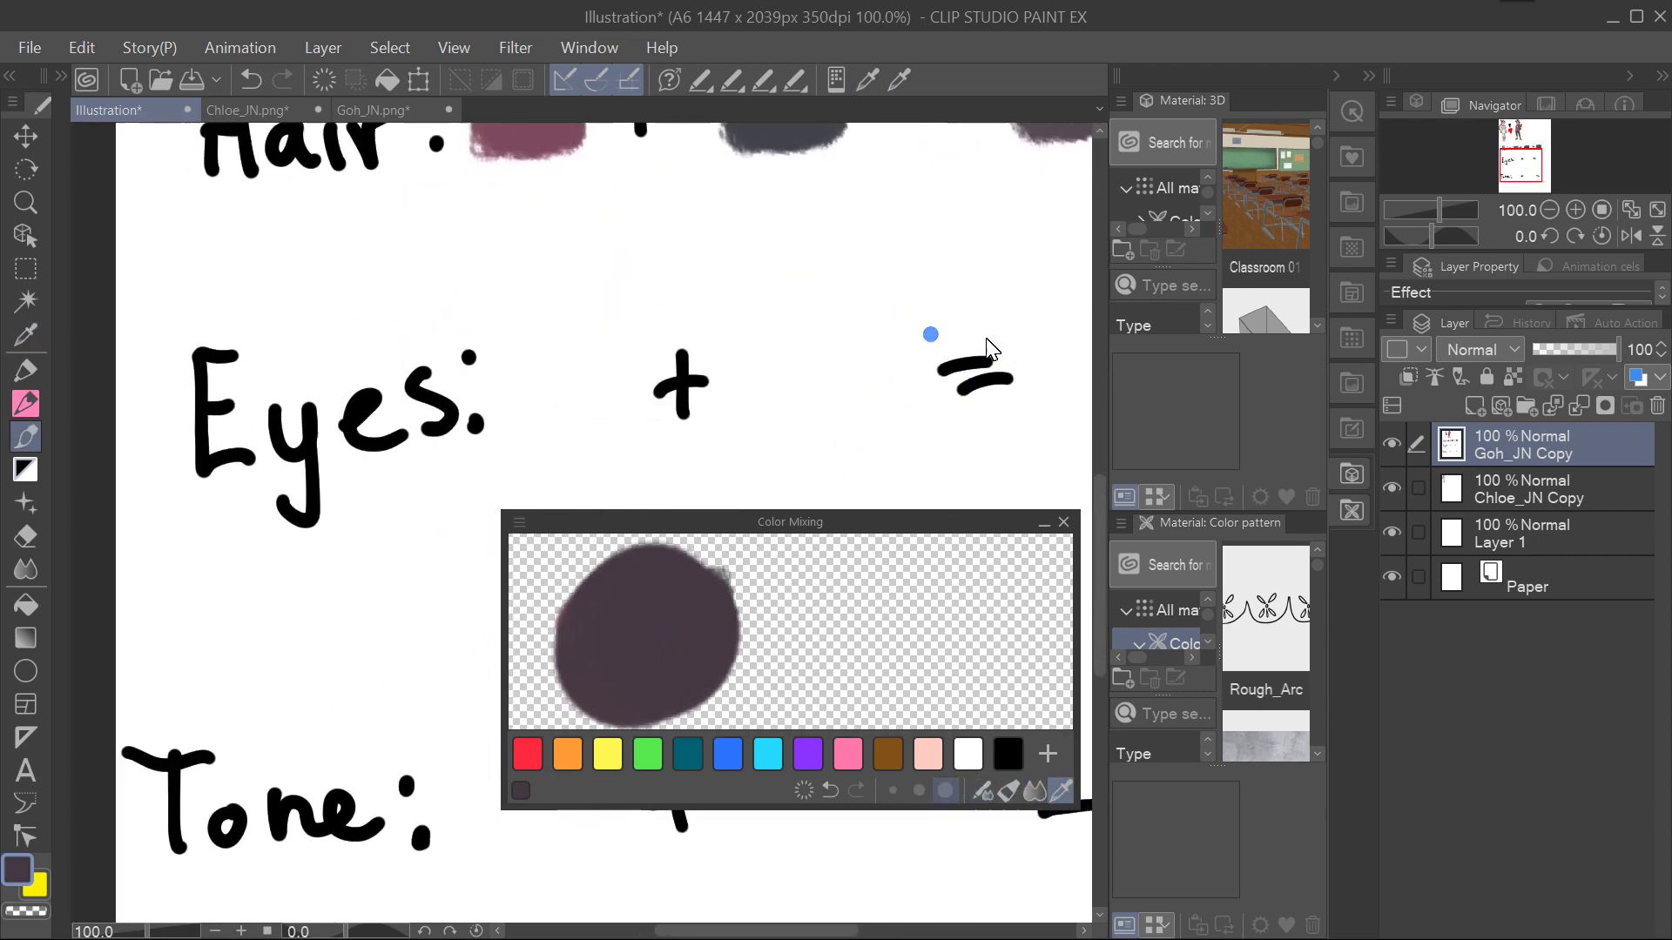
scroll(584, 522, up, 10)
click(802, 790)
scroll(703, 433, left, 2)
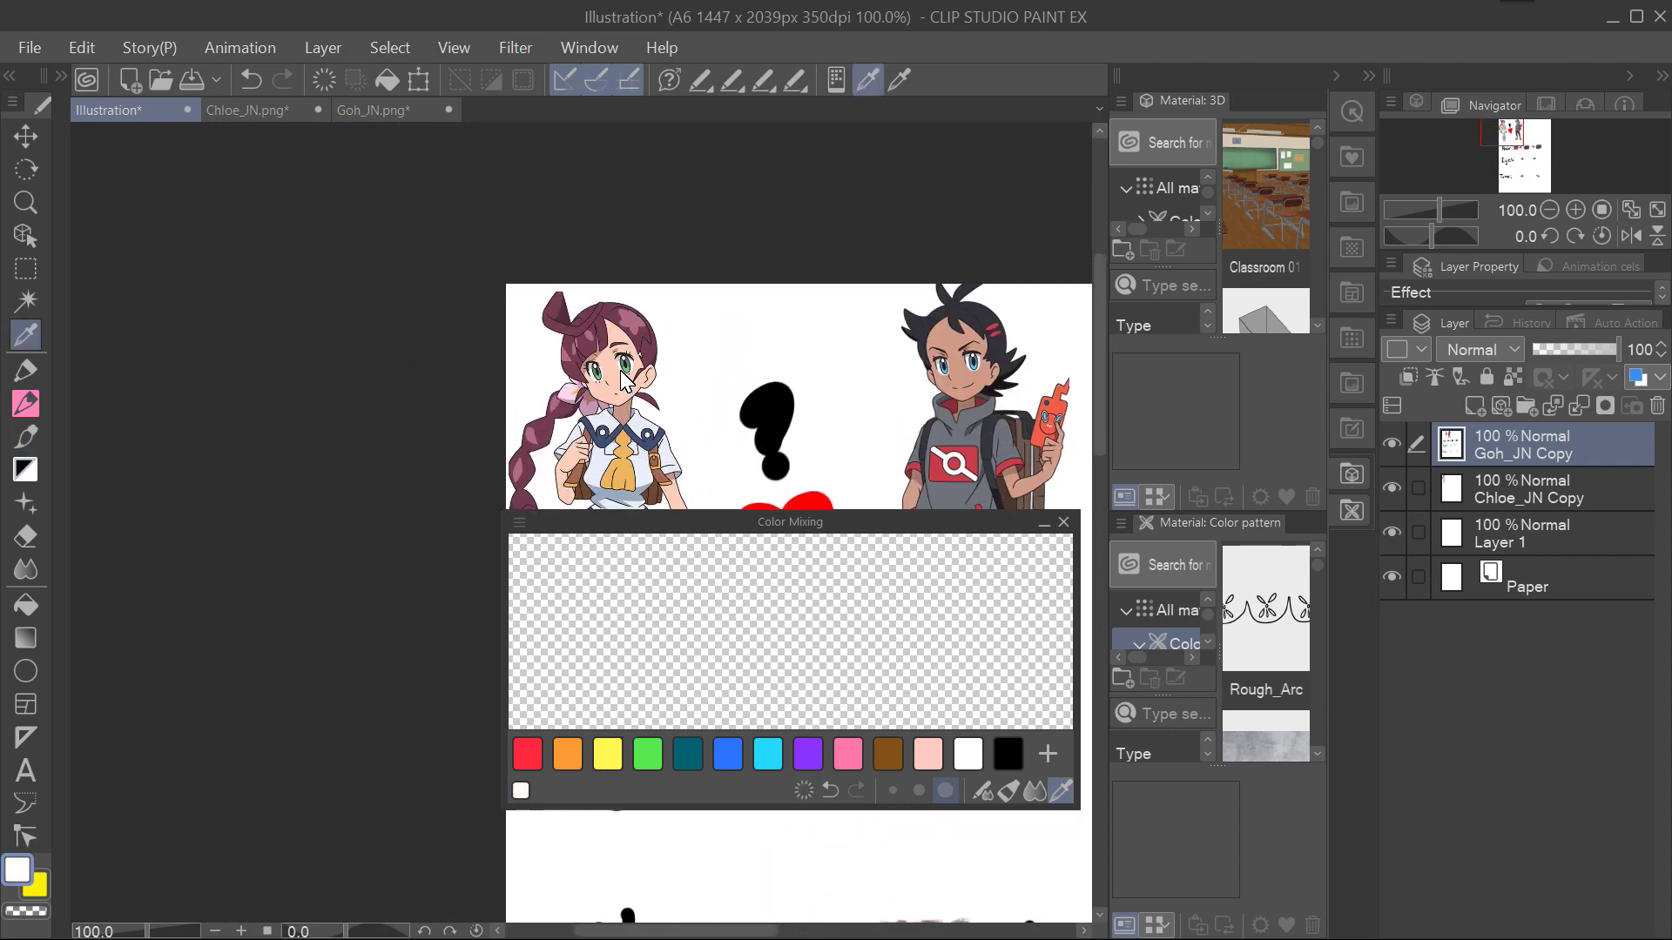
scroll(825, 407, down, 5)
Sample Goh's light blue eye colour and paint it as the Eyes row's second swatch.
scroll(865, 441, up, 5)
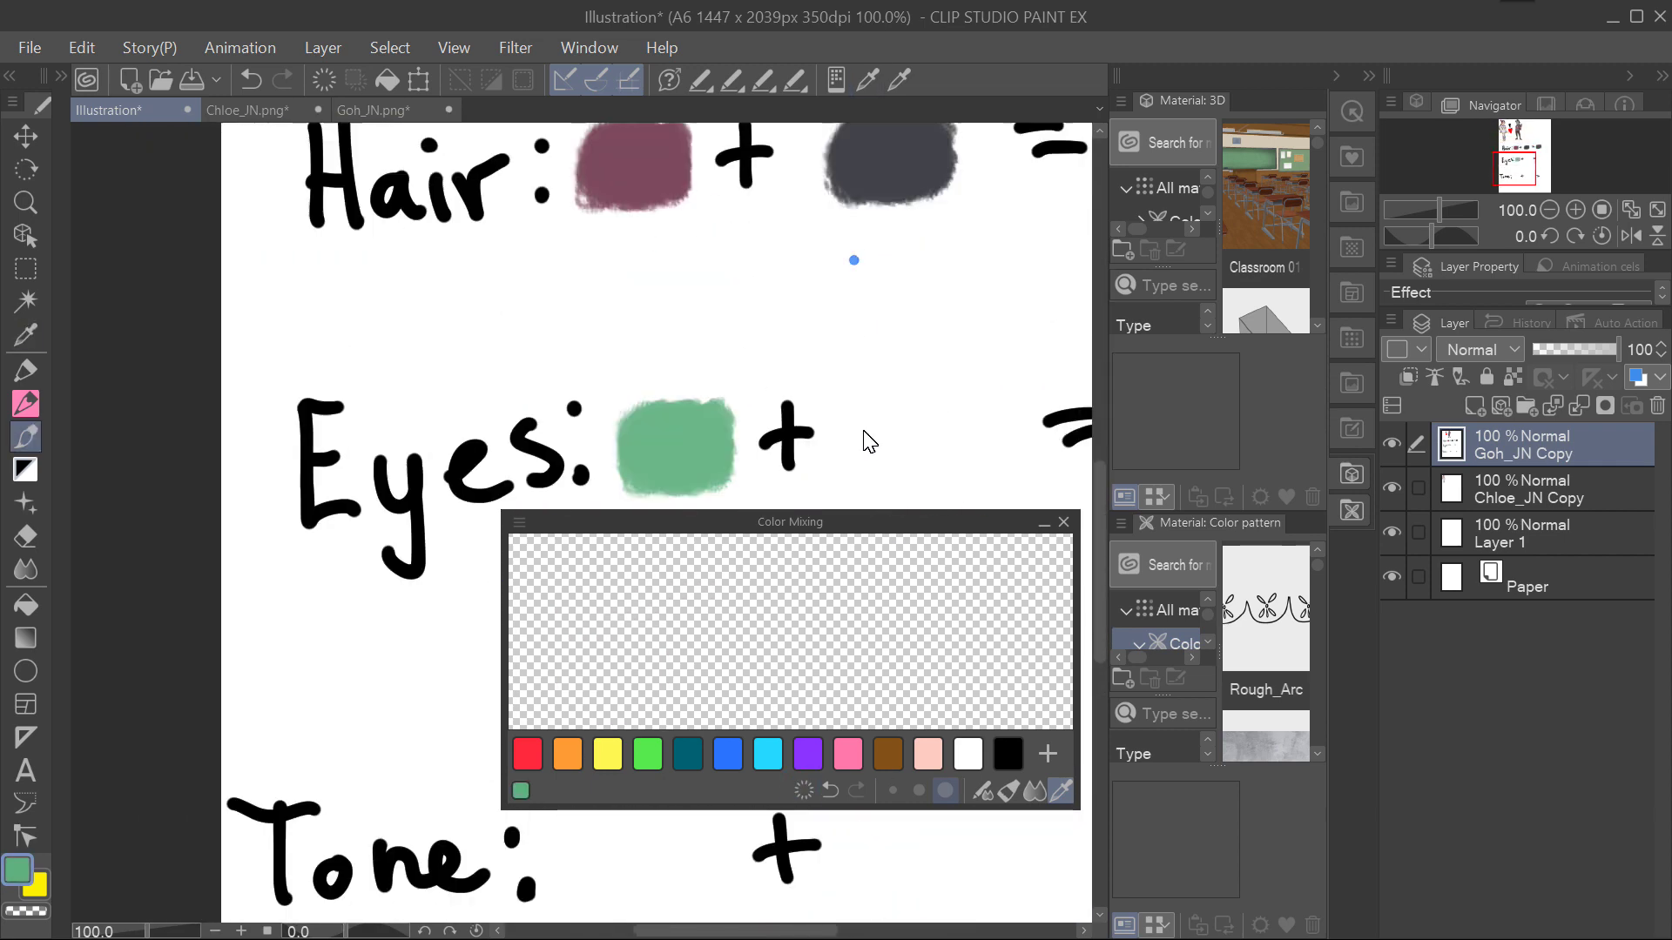
scroll(875, 453, right, 3)
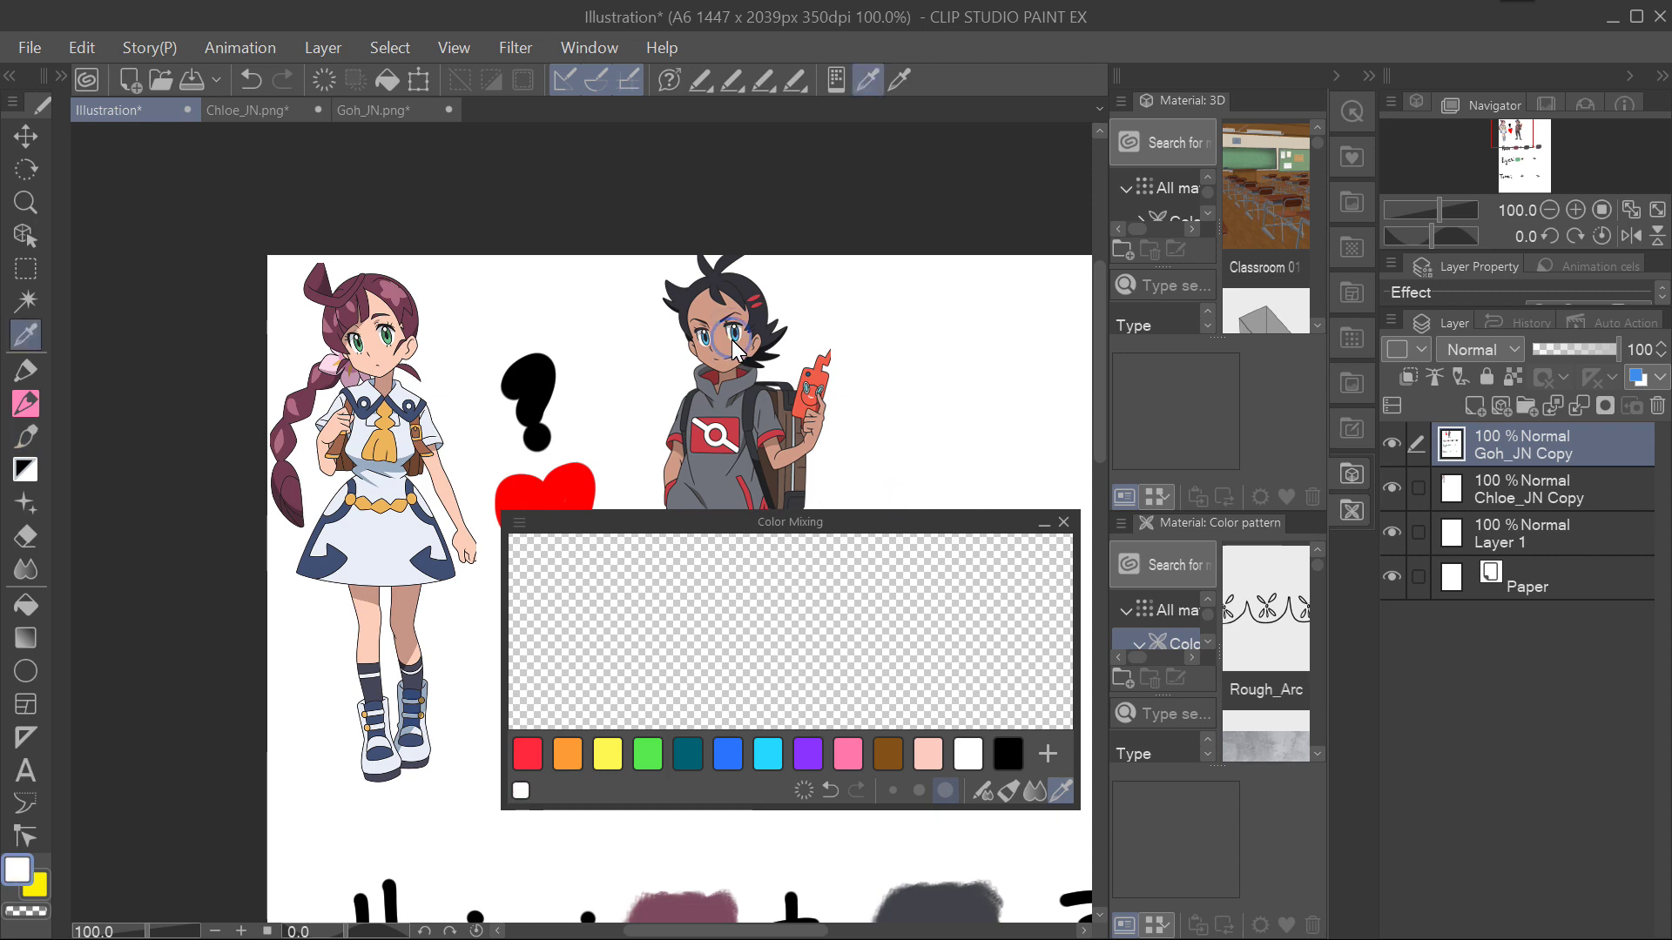
scroll(854, 400, down, 5)
scroll(853, 401, right, 2)
drag(740, 288, 836, 340)
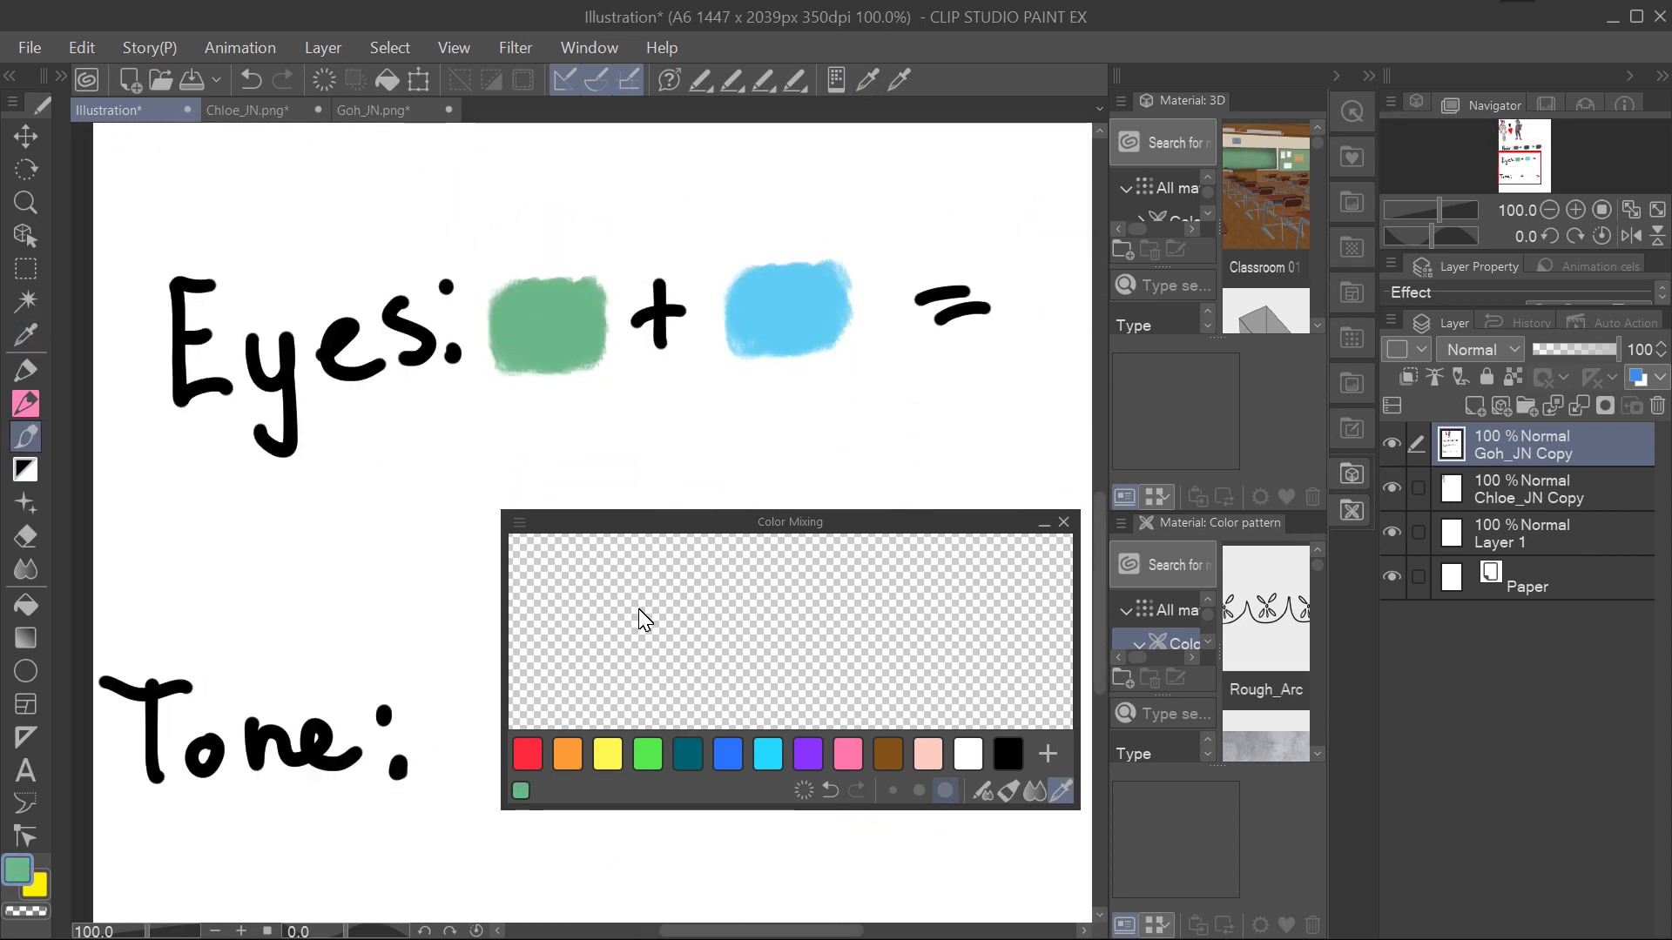
key(ctrl+z)
key(ctrl+z)
key(ctrl+y)
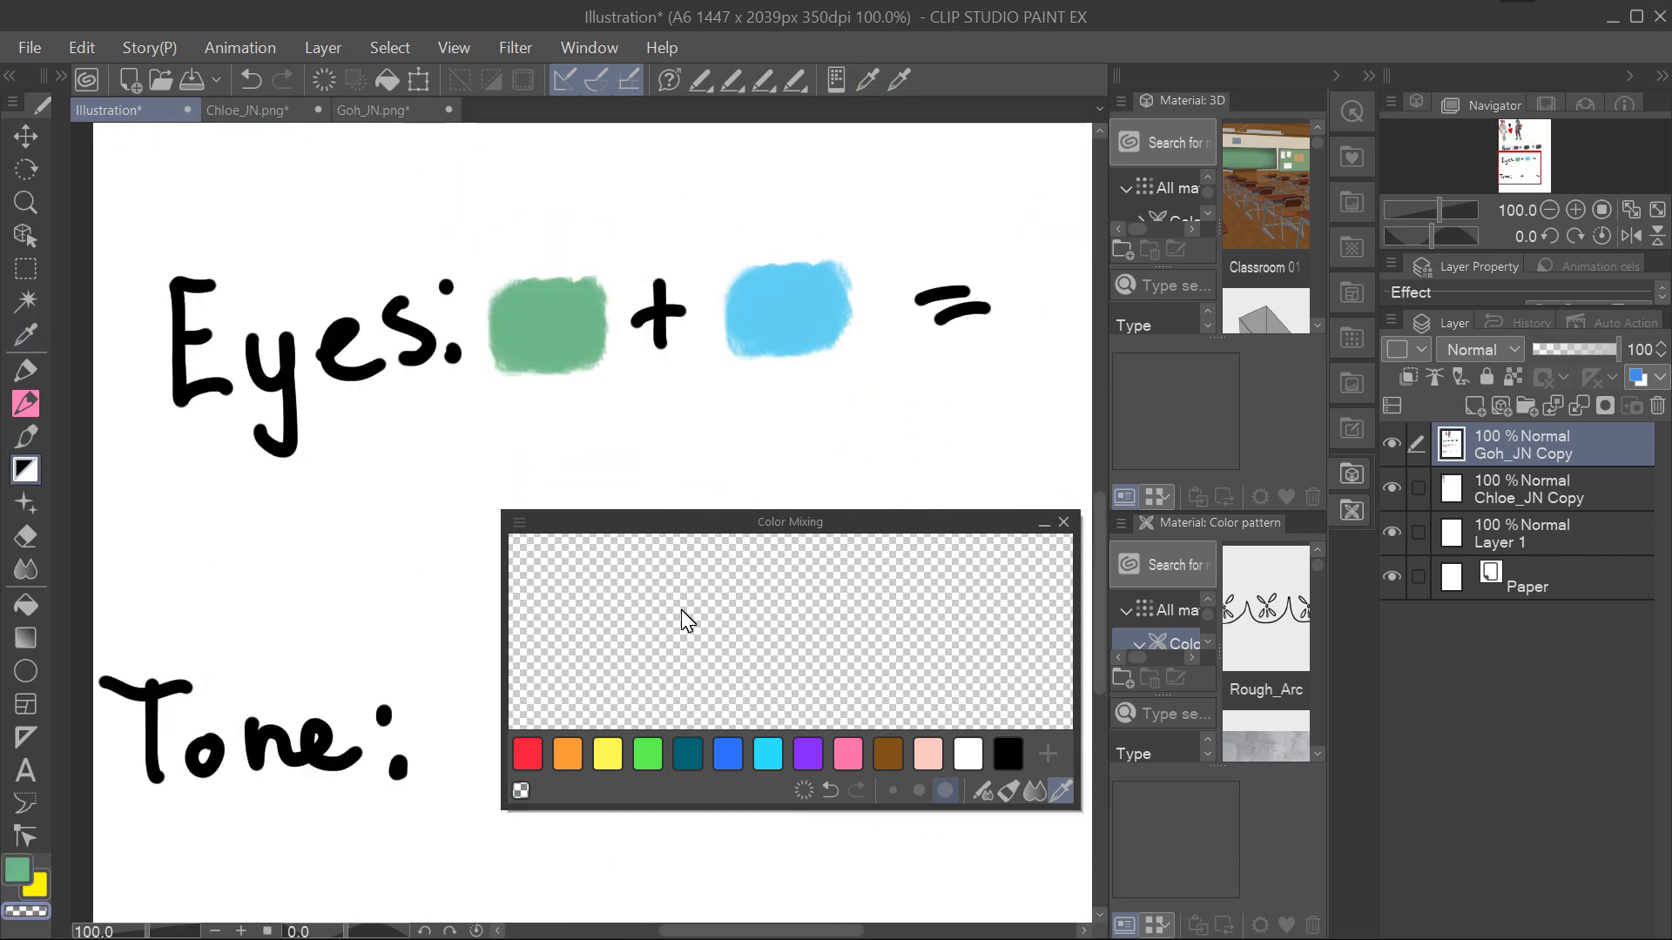
key(ctrl+z)
key(ctrl+y)
Paint the Eyes row's sampled green and light blue into the Color Mixing palette.
alt+click(551, 338)
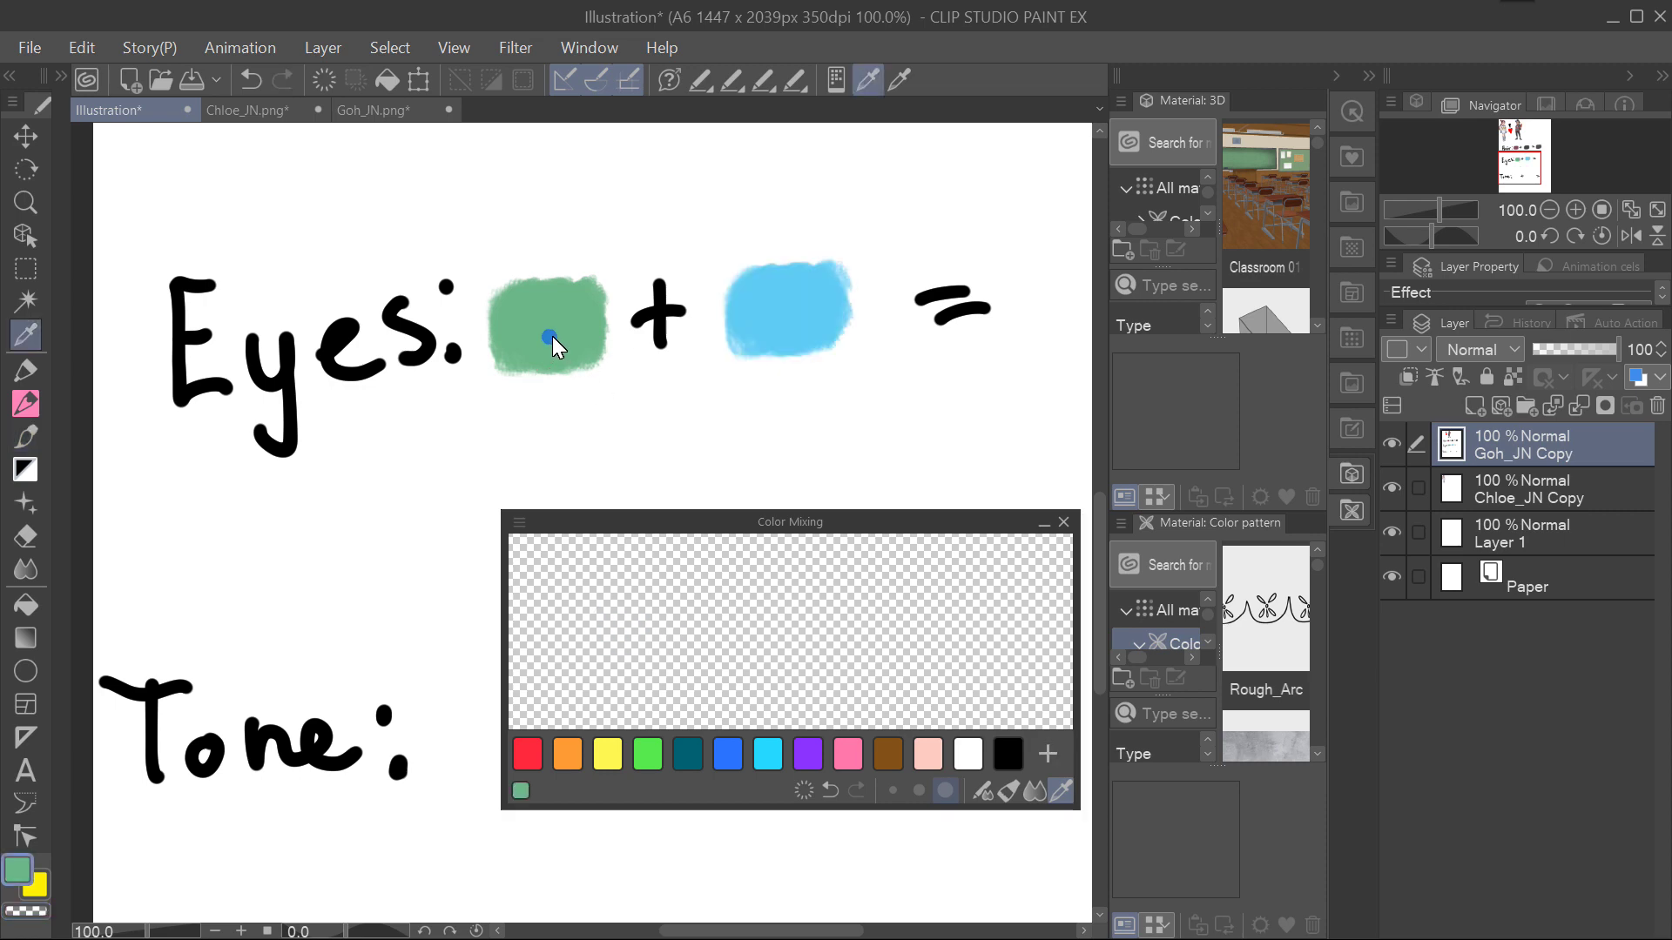
click(981, 790)
mouse_move(679, 601)
mouse_down()
mouse_move(645, 629)
mouse_move(735, 597)
mouse_up()
Blend the green and light blue in the Color Mixing palette and paint the turquoise mix as the Eyes row's result.
click(1034, 791)
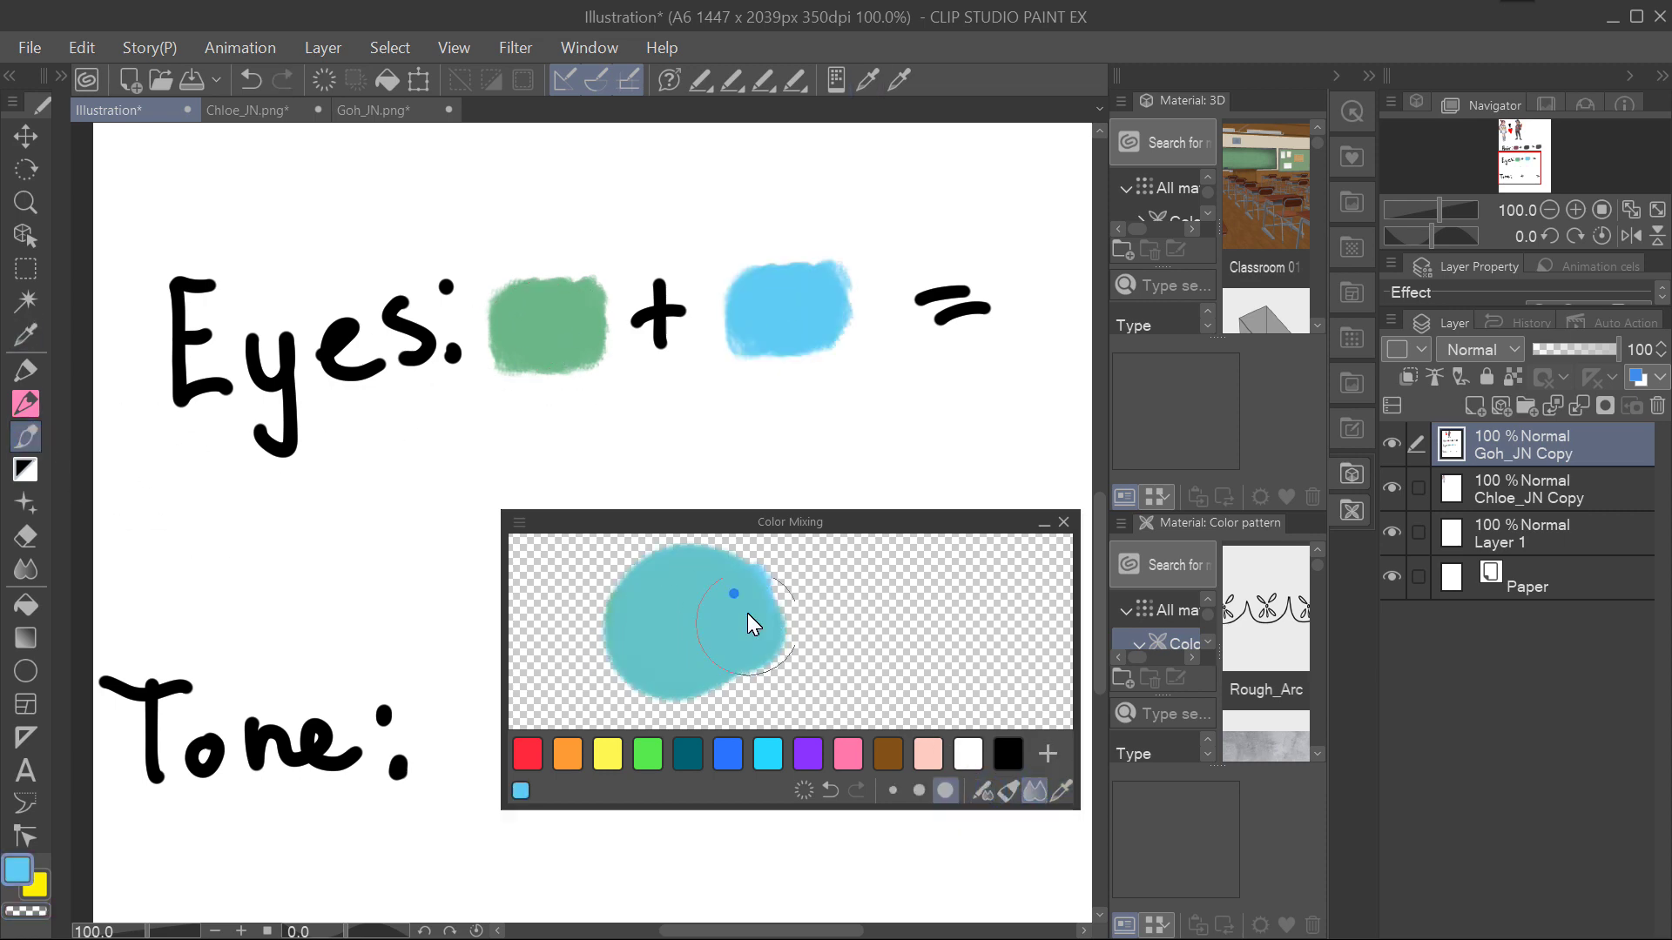
scroll(851, 452, right, 3)
scroll(850, 452, up, 1)
alt+click(741, 622)
drag(862, 348, 949, 370)
Sample Chloe's peach skin tone and paint it as the Tone row's first swatch.
scroll(944, 261, down, 2)
scroll(803, 354, down, 1)
scroll(709, 496, up, 5)
scroll(822, 340, down, 5)
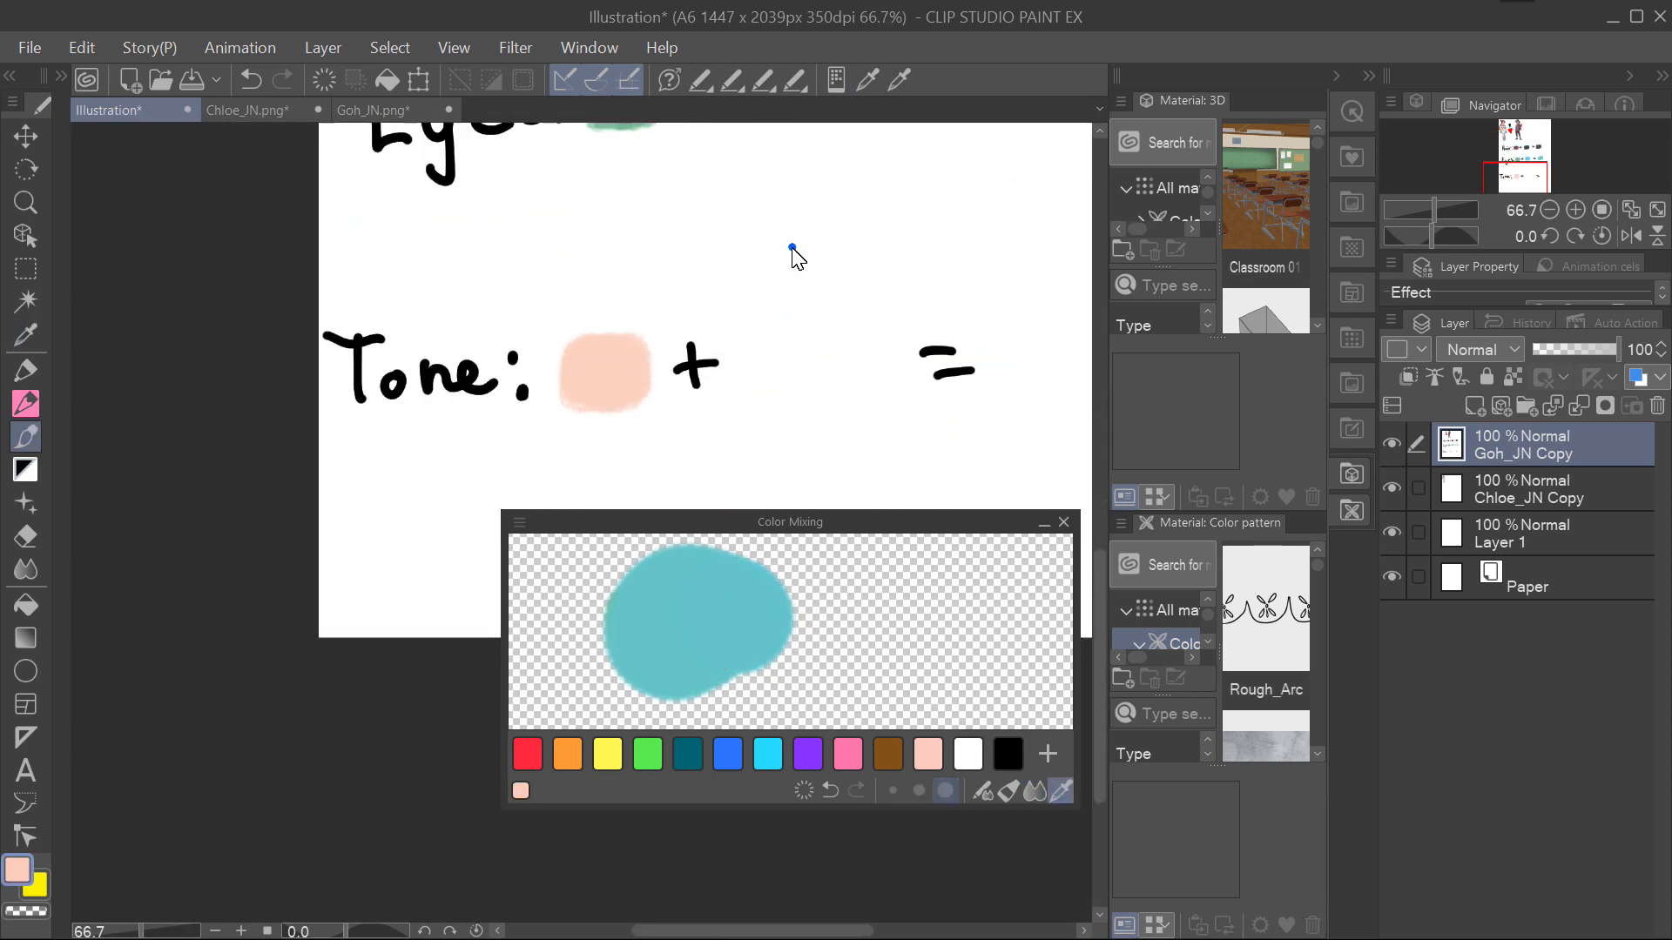
Paint Goh's sampled tan skin tone as the Tone row's second swatch and clear the Color Mixing area.
scroll(792, 457, up, 6)
scroll(817, 246, down, 6)
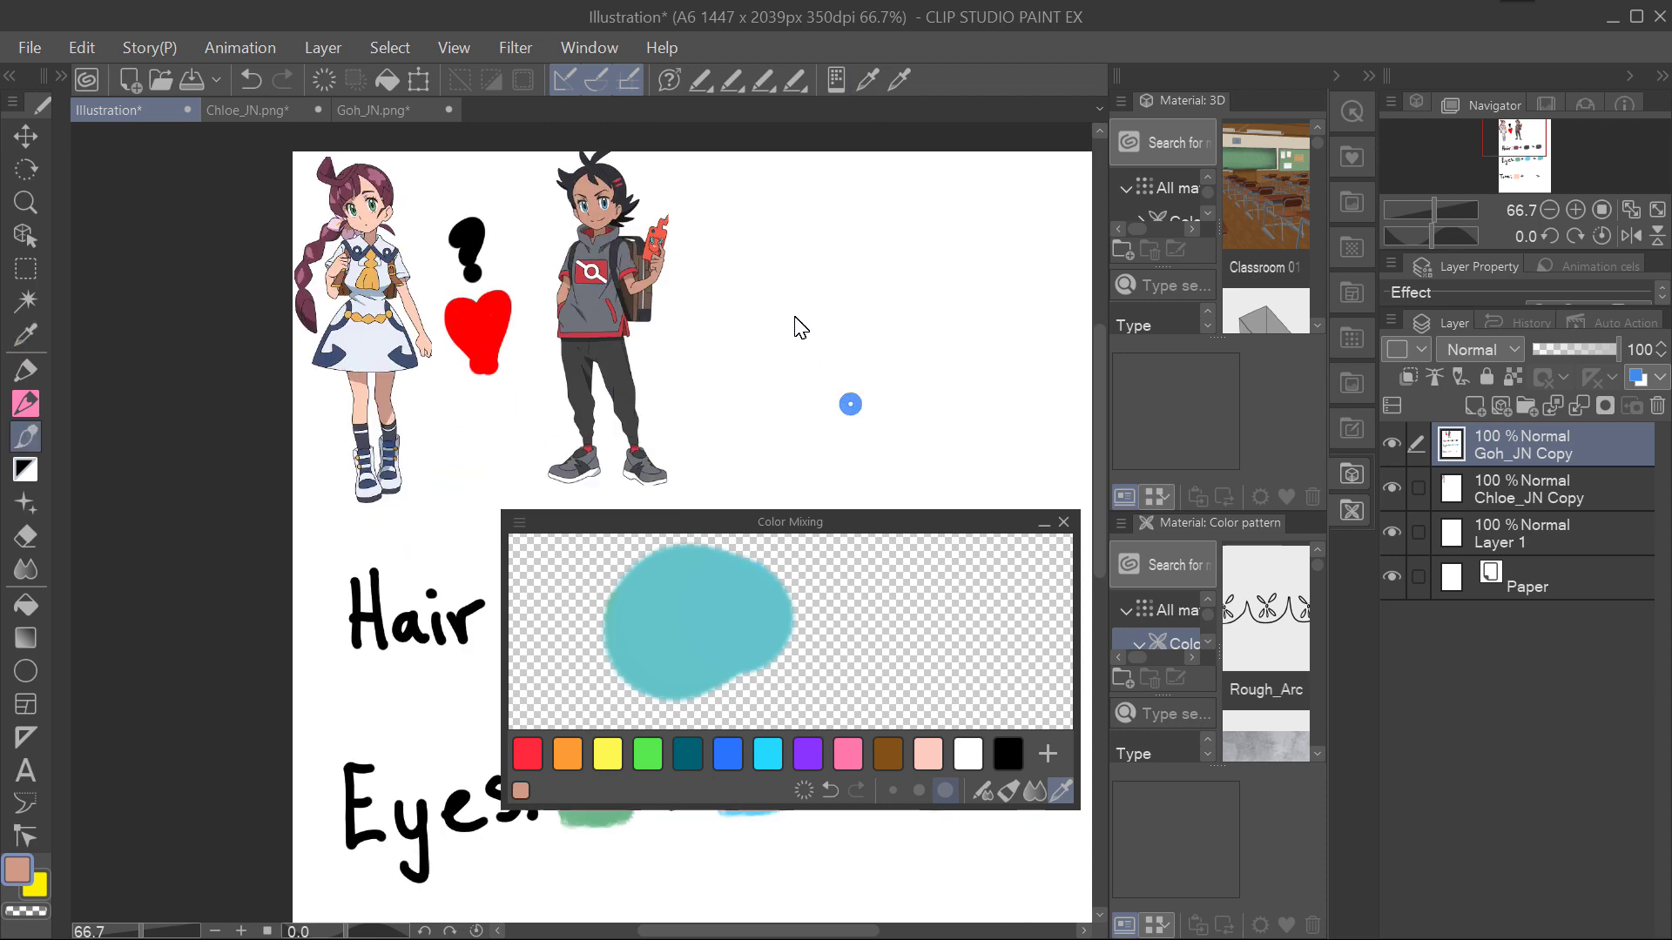
click(803, 790)
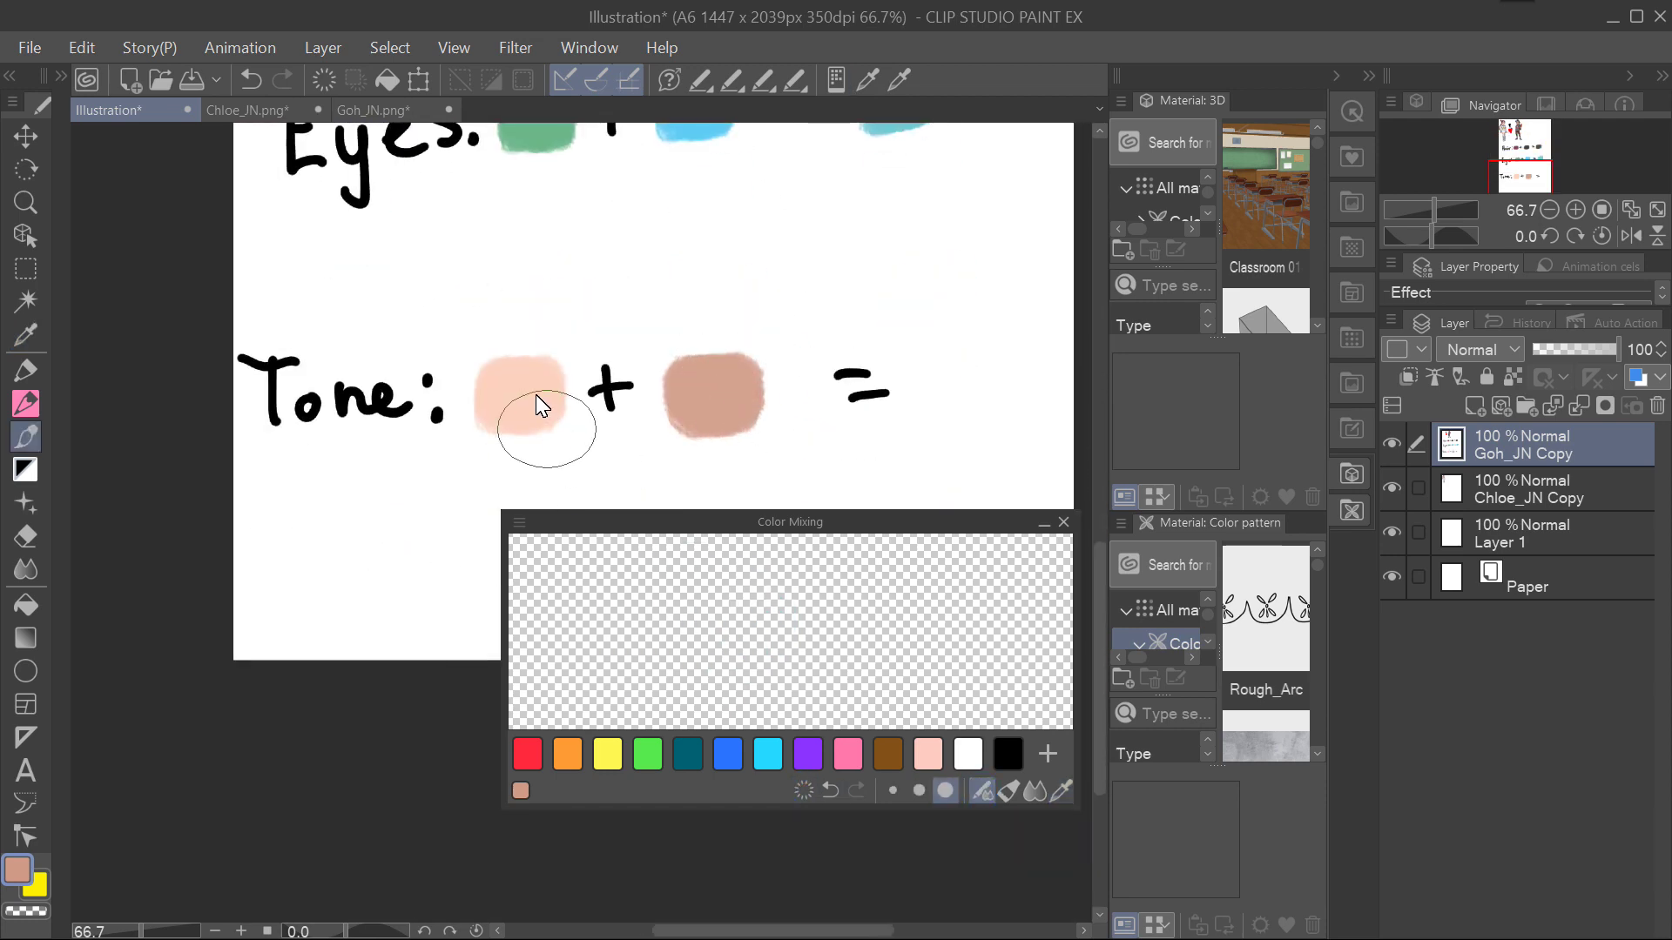
Blend the peach and tan in the Color Mixing palette and paint the mix as the Tone row's result.
alt+click(725, 391)
mouse_move(619, 633)
mouse_down()
mouse_move(632, 620)
mouse_move(923, 644)
mouse_up()
click(25, 438)
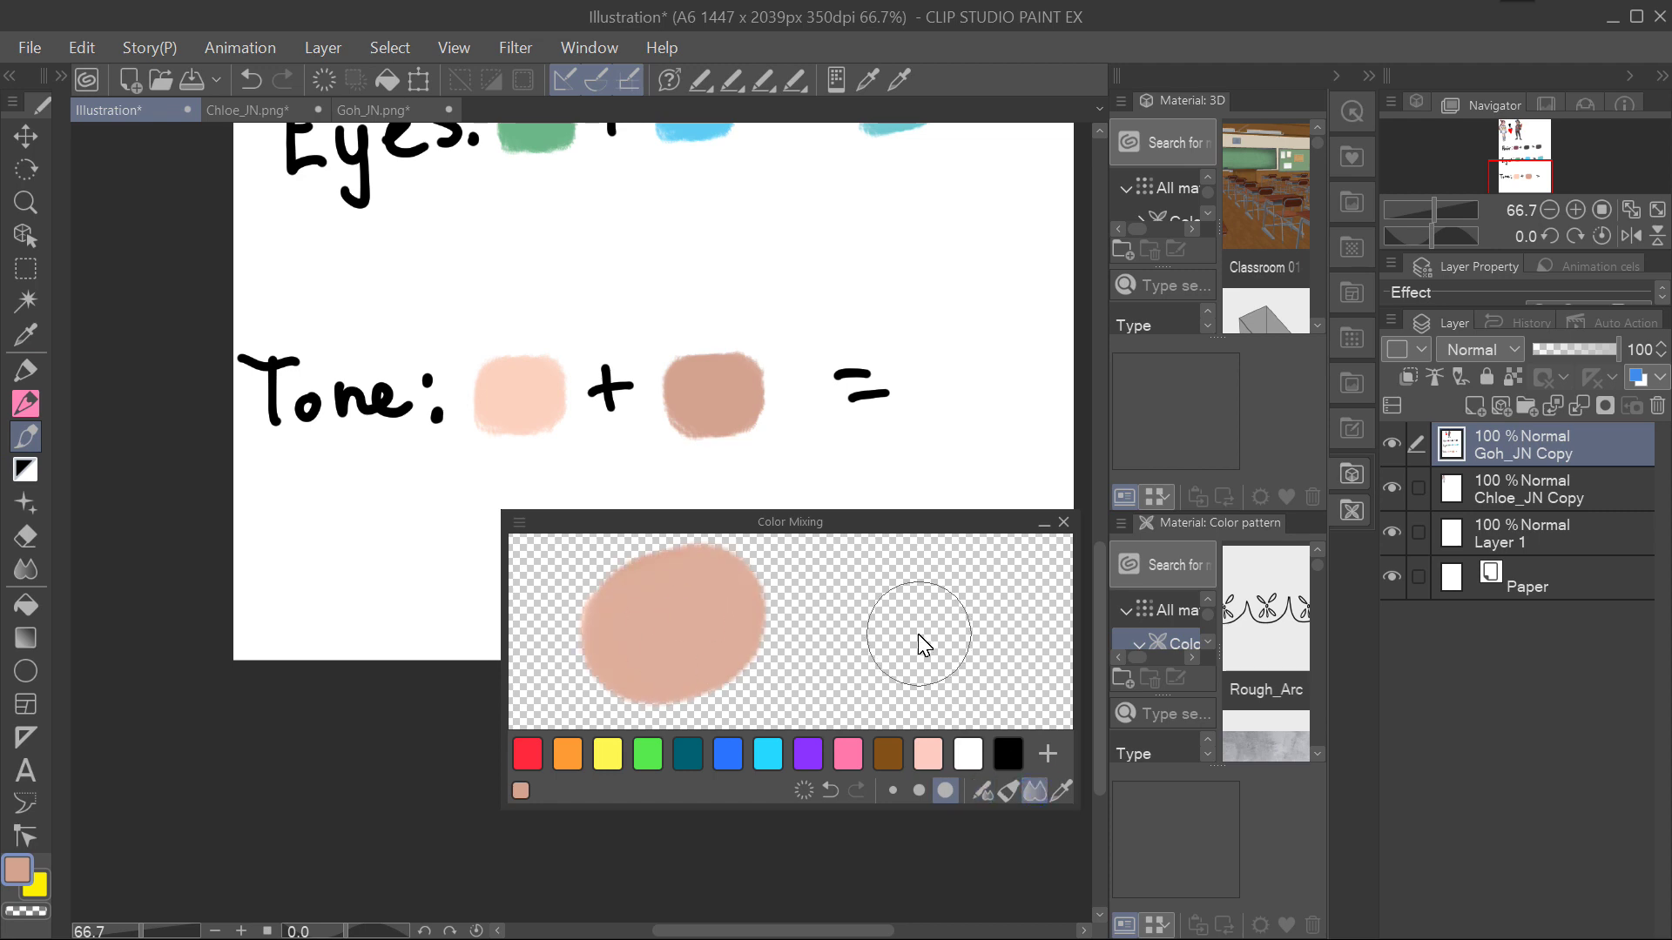
drag(969, 396, 977, 403)
Set the pen colour to red (FF0000) and draw an X below the heart between Chloe and Goh.
scroll(958, 383, down, 2)
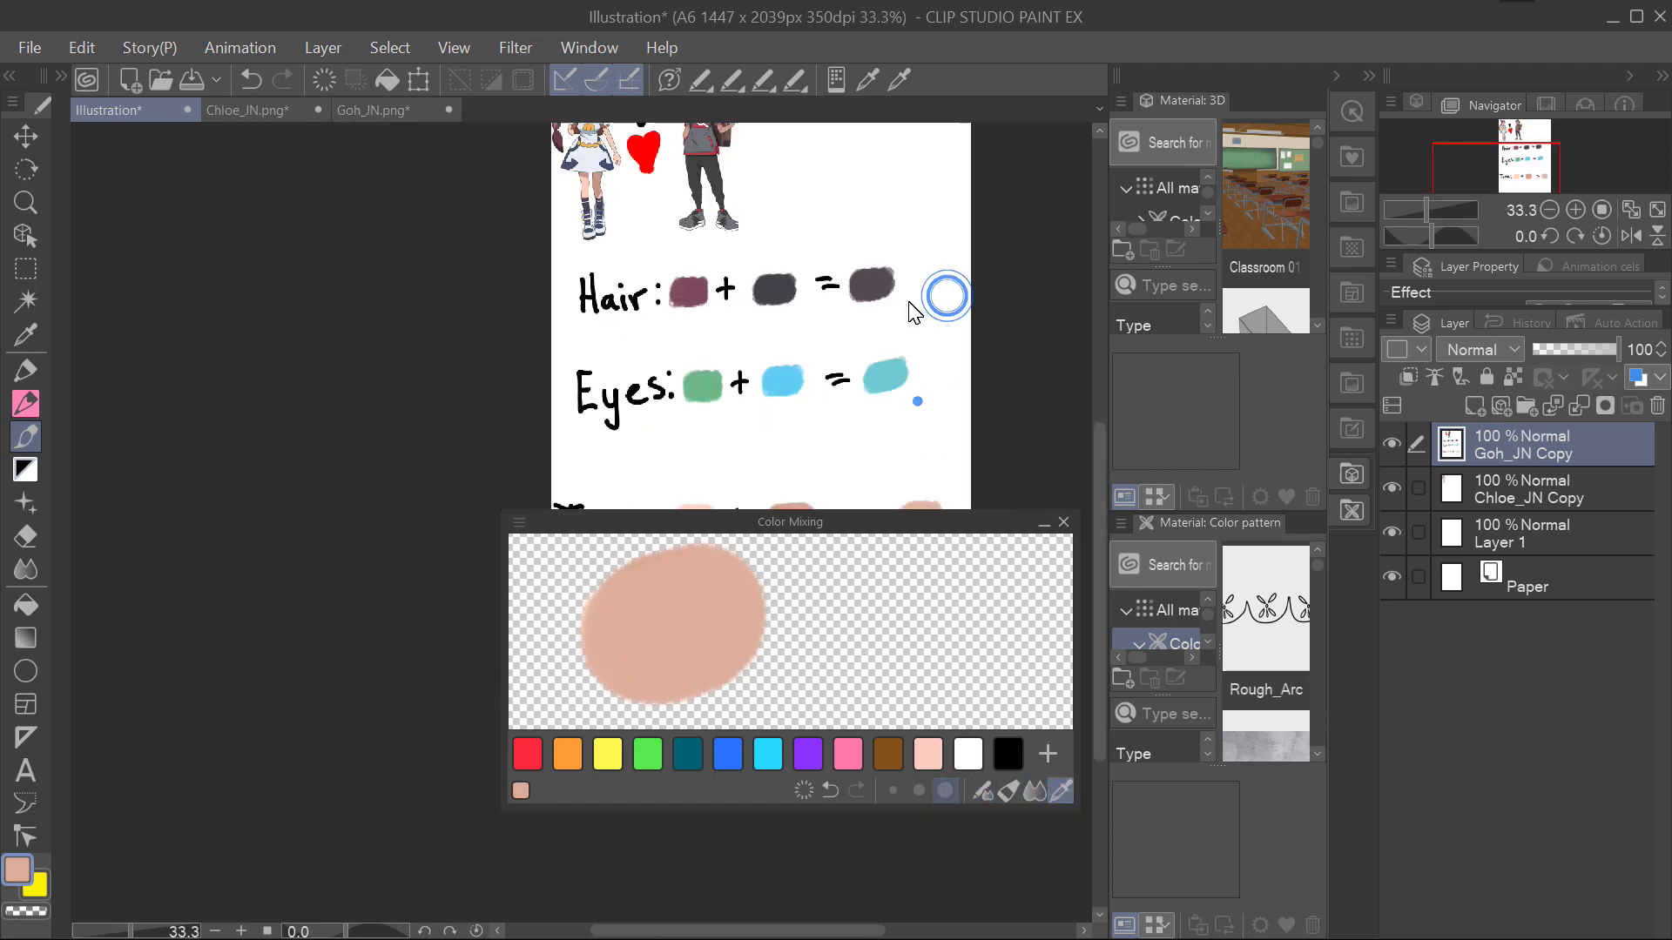
key(p)
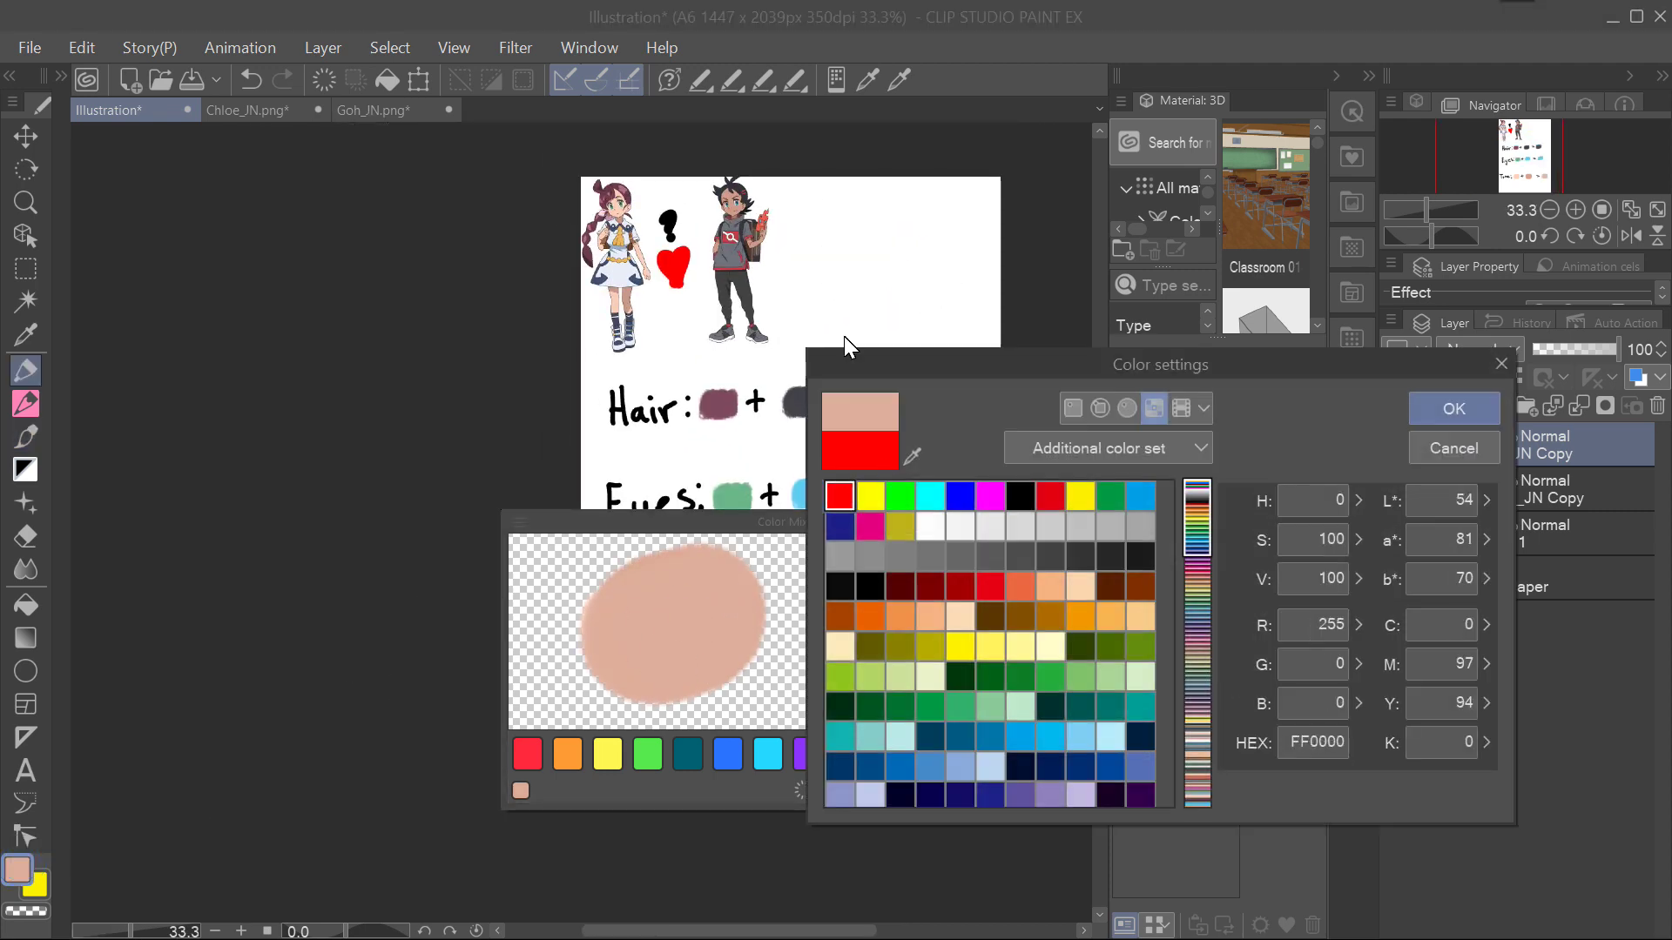
click(1499, 365)
key(p)
click(845, 504)
click(1448, 403)
drag(666, 317, 694, 352)
drag(694, 318, 666, 353)
Return the floating Color Mixing palette to its dock between the Layer Property and Layer palettes.
scroll(783, 392, down, 2)
mouse_move(984, 521)
mouse_down()
mouse_move(1354, 474)
mouse_move(1571, 316)
mouse_up()
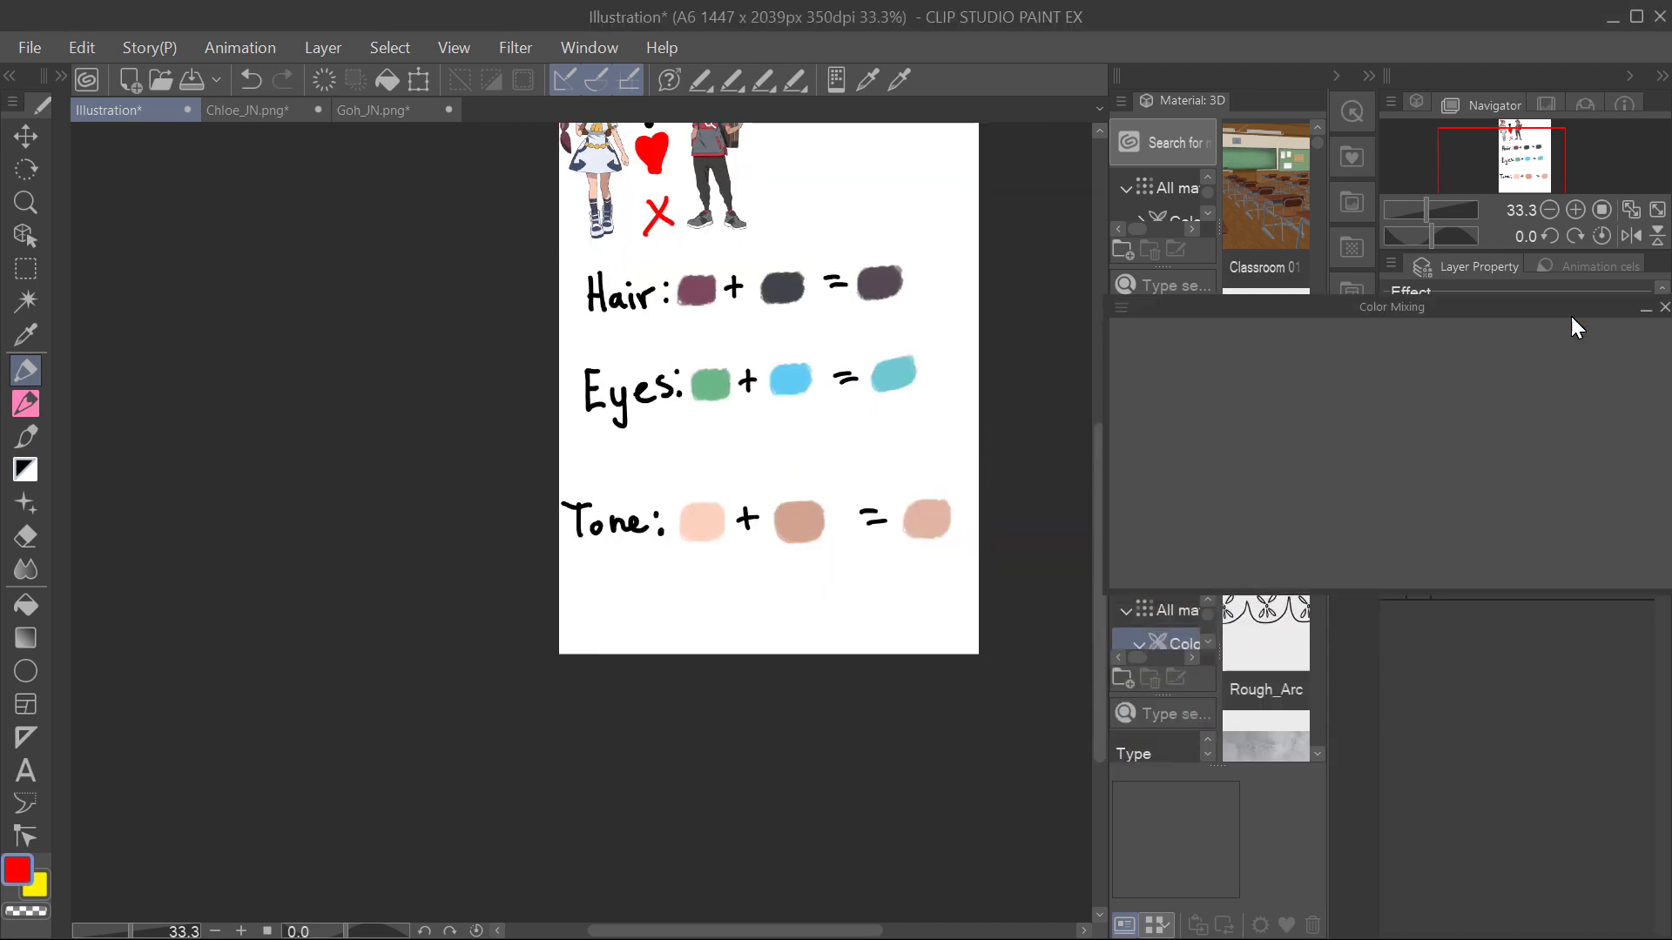
scroll(779, 801, up, 3)
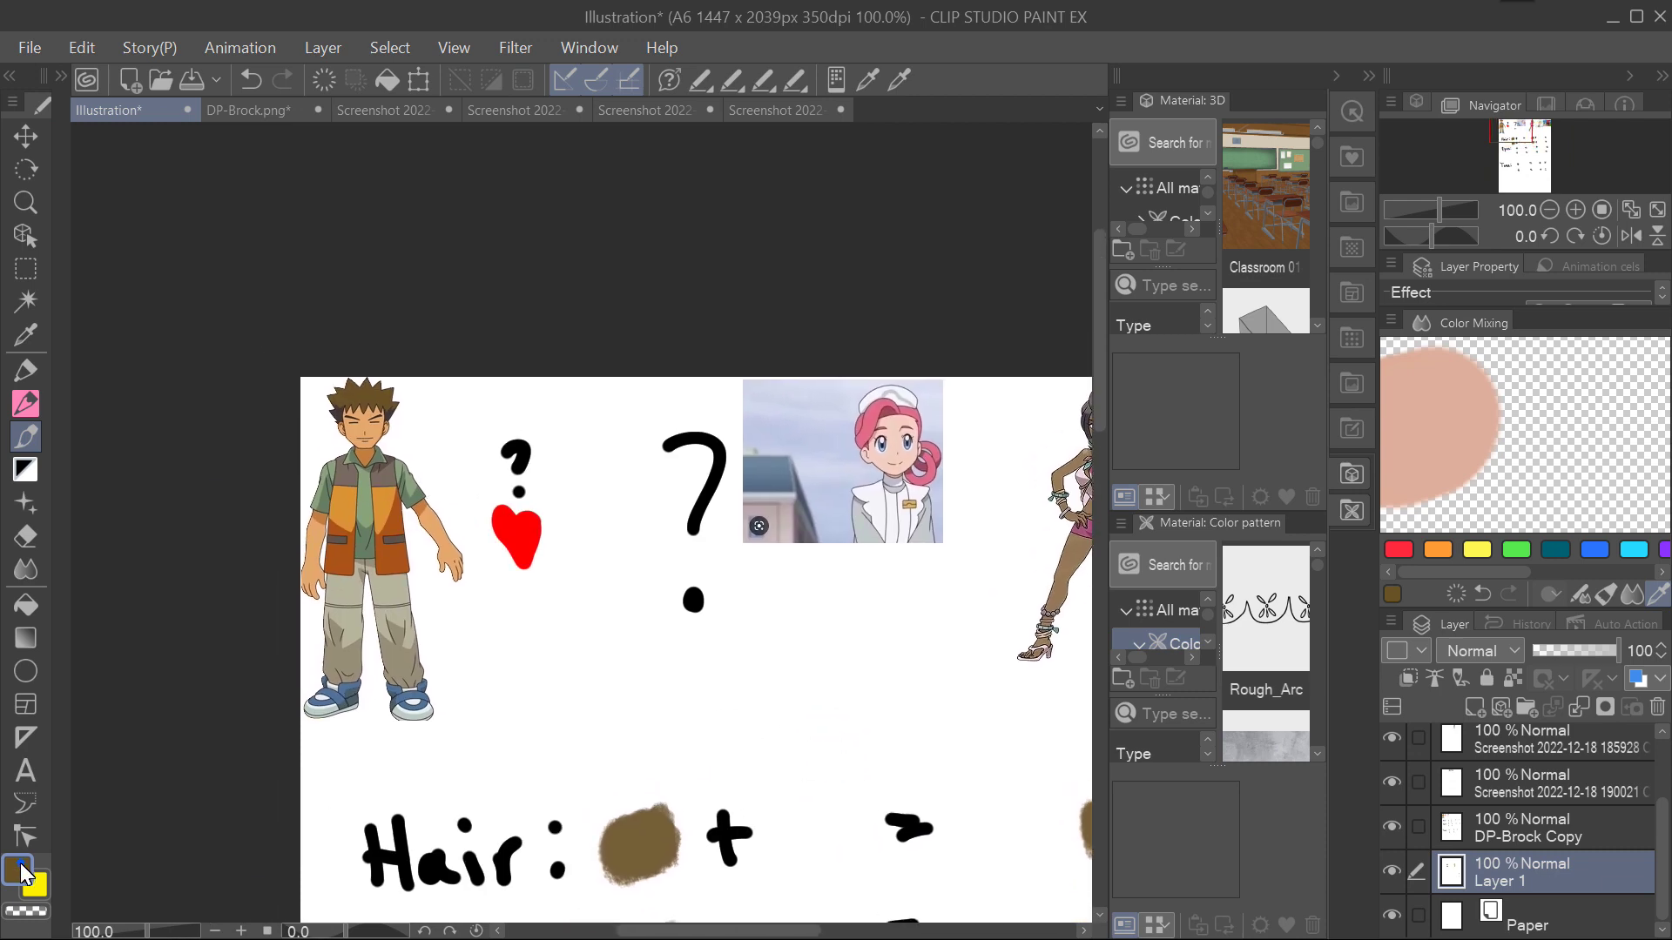
Paint Brock's eye swatches black and sample his tan skin colour for the brush.
click(19, 871)
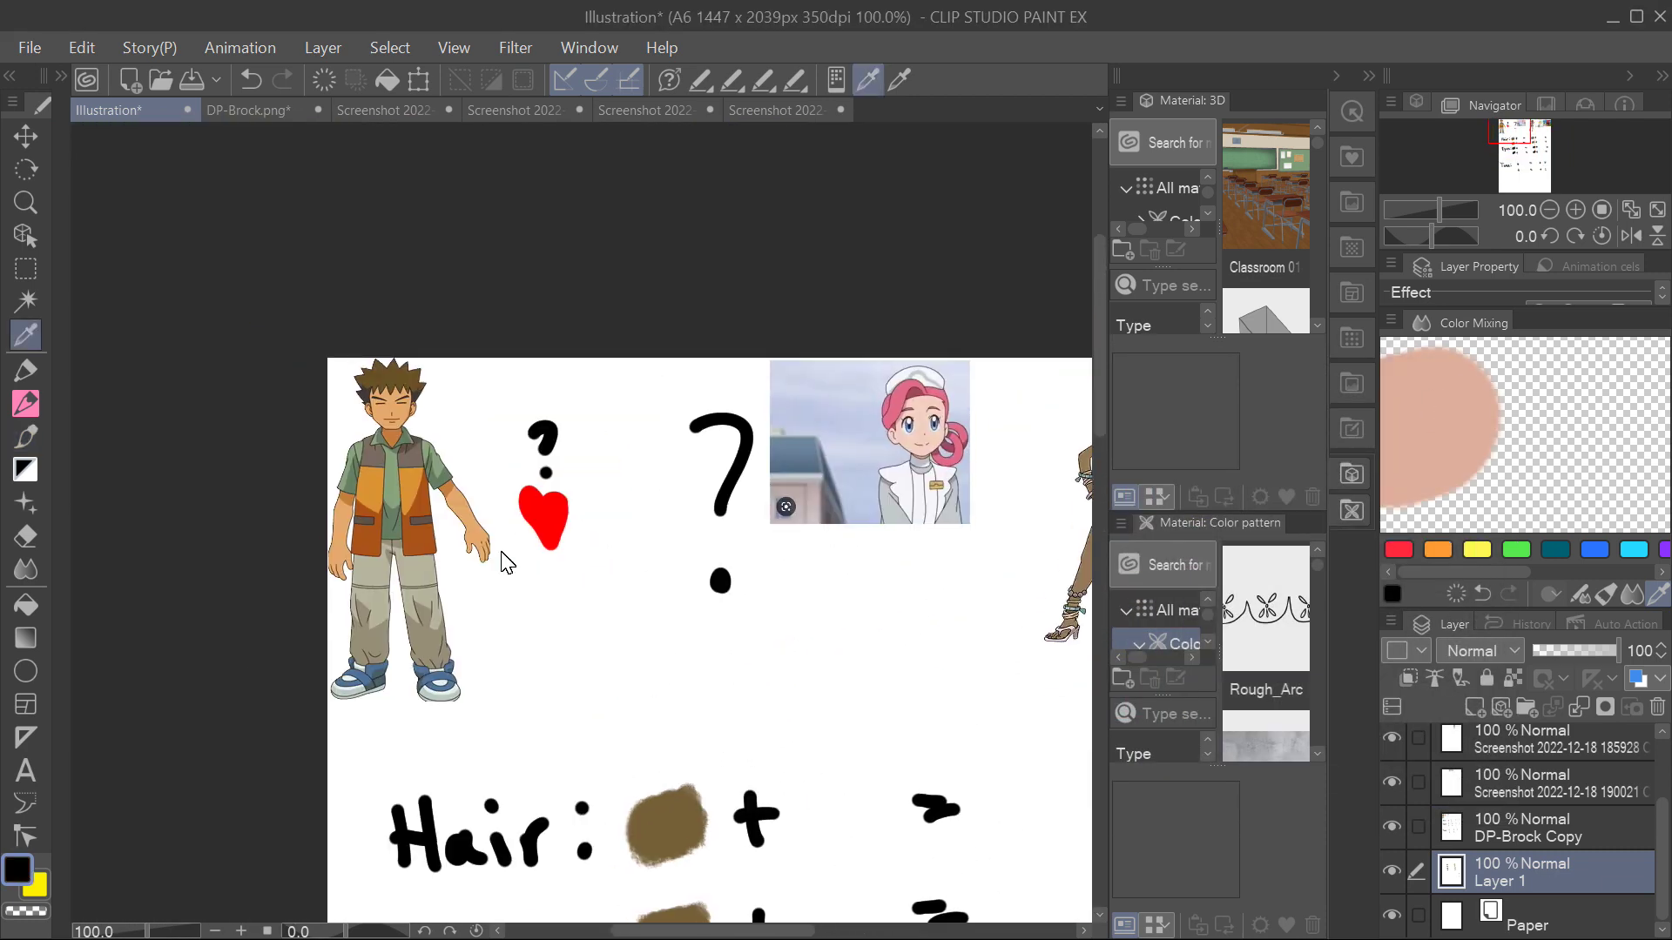
click(393, 493)
key(b)
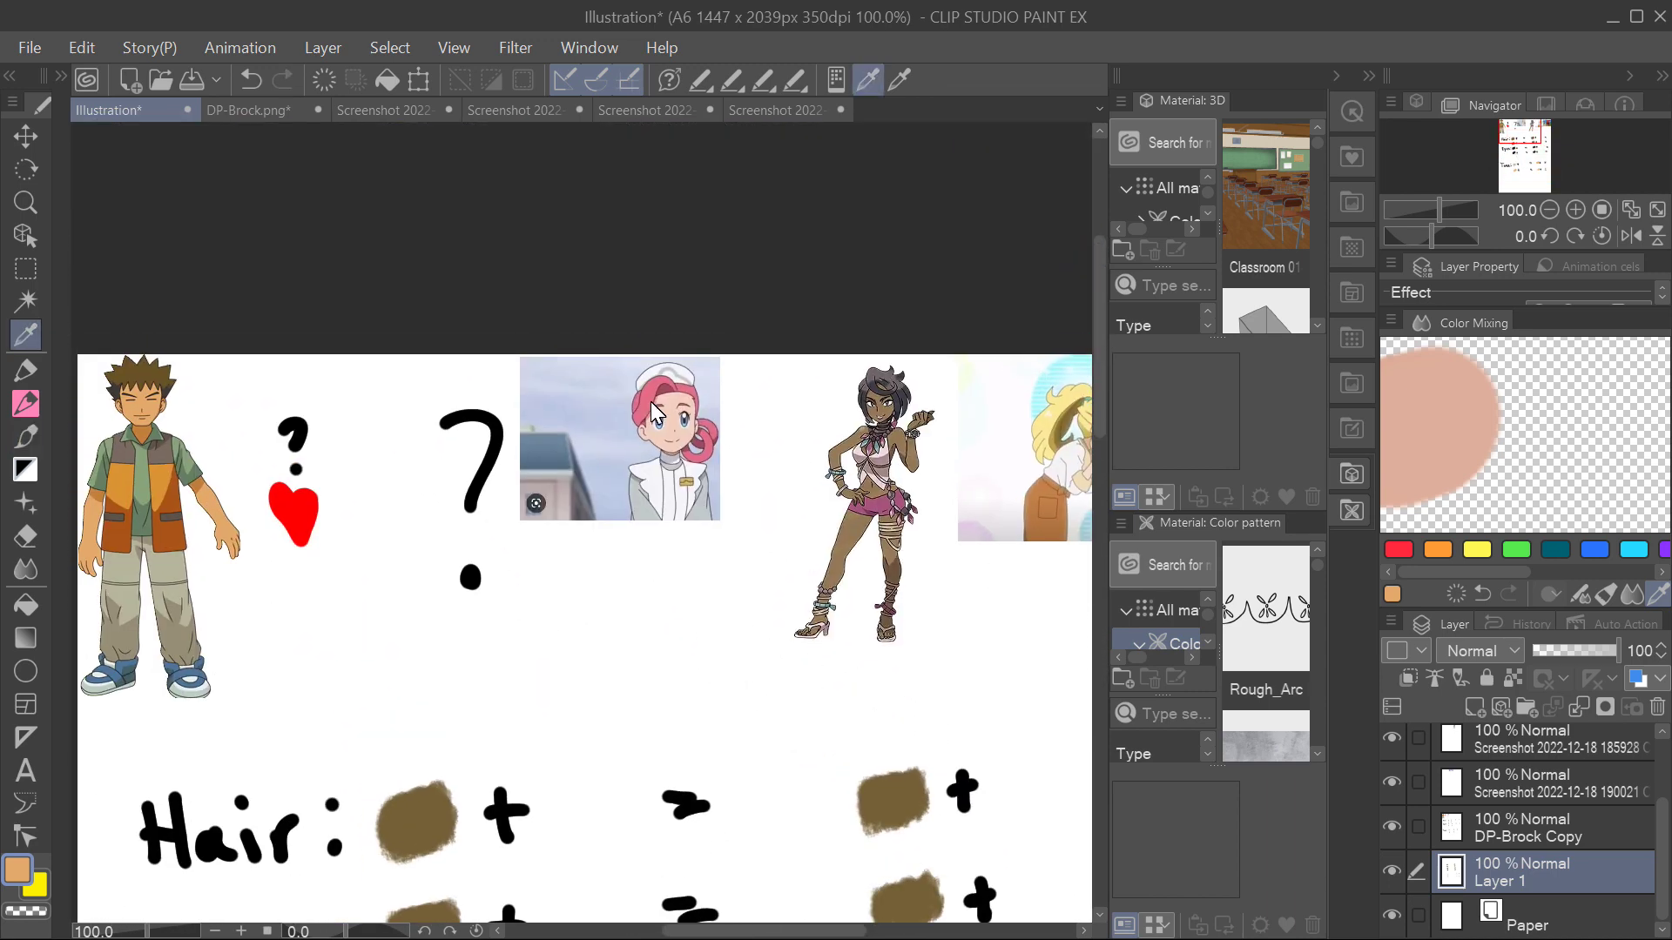
Sample the white-capped woman's pink hair and paint it as the second swatch of the first Hair equation.
click(655, 413)
key(b)
drag(584, 779, 627, 822)
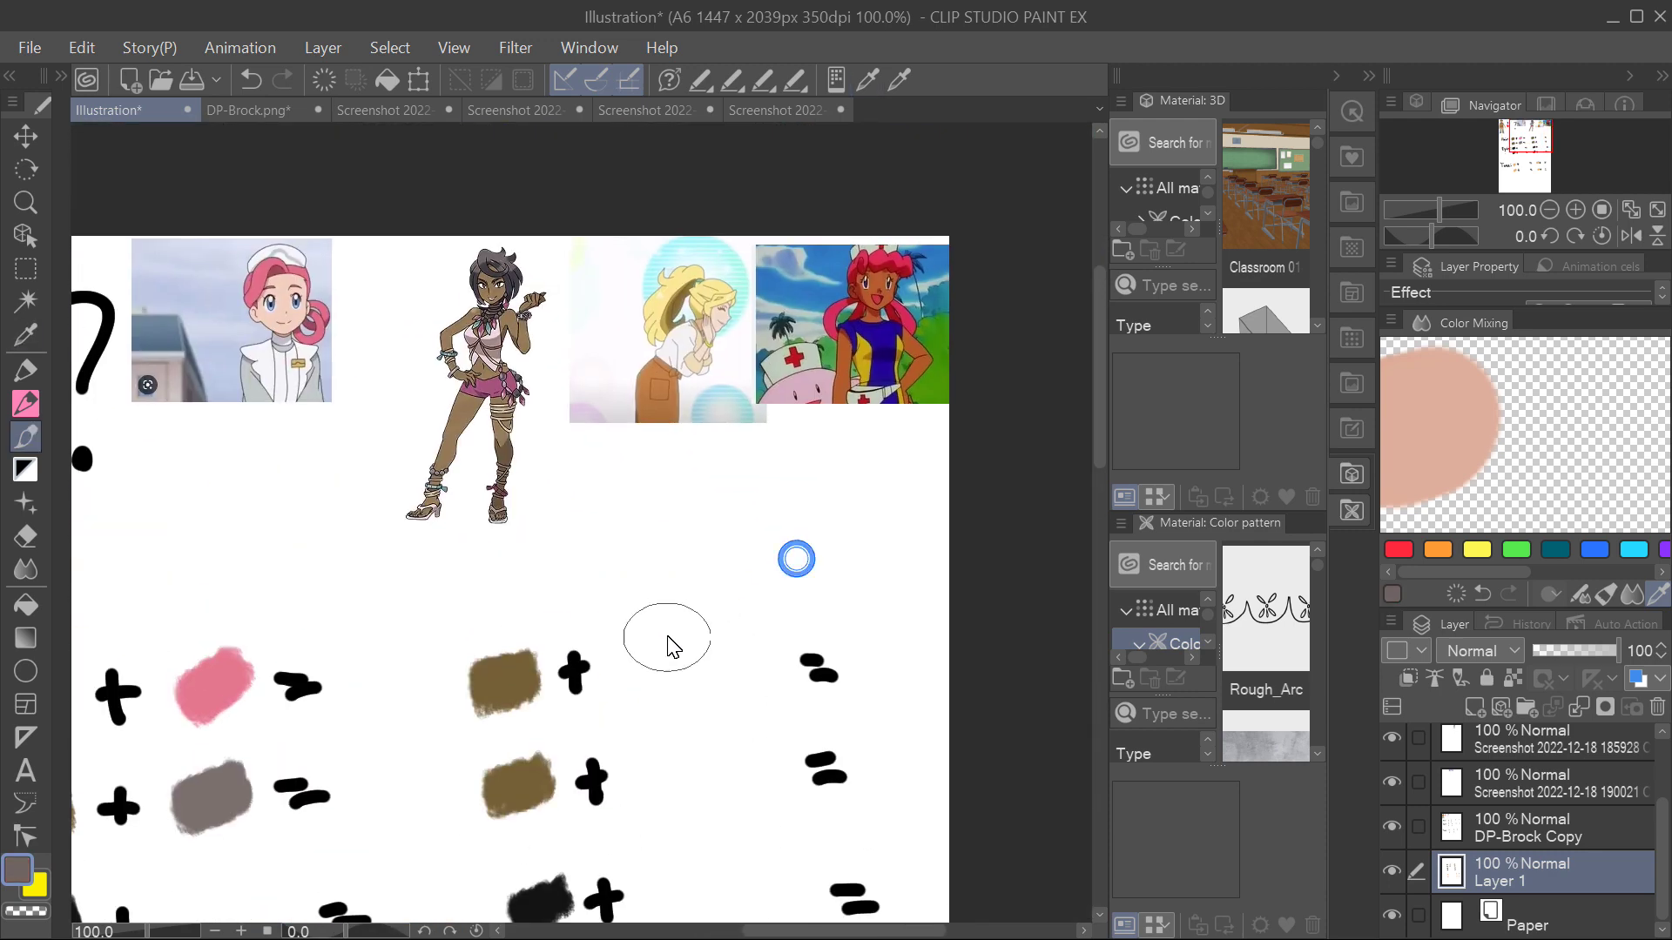
Sample the blonde woman's yellow hair and the red-haired nurse's crimson hair, and paint them as second swatches in their Hair equations.
key(i)
click(671, 300)
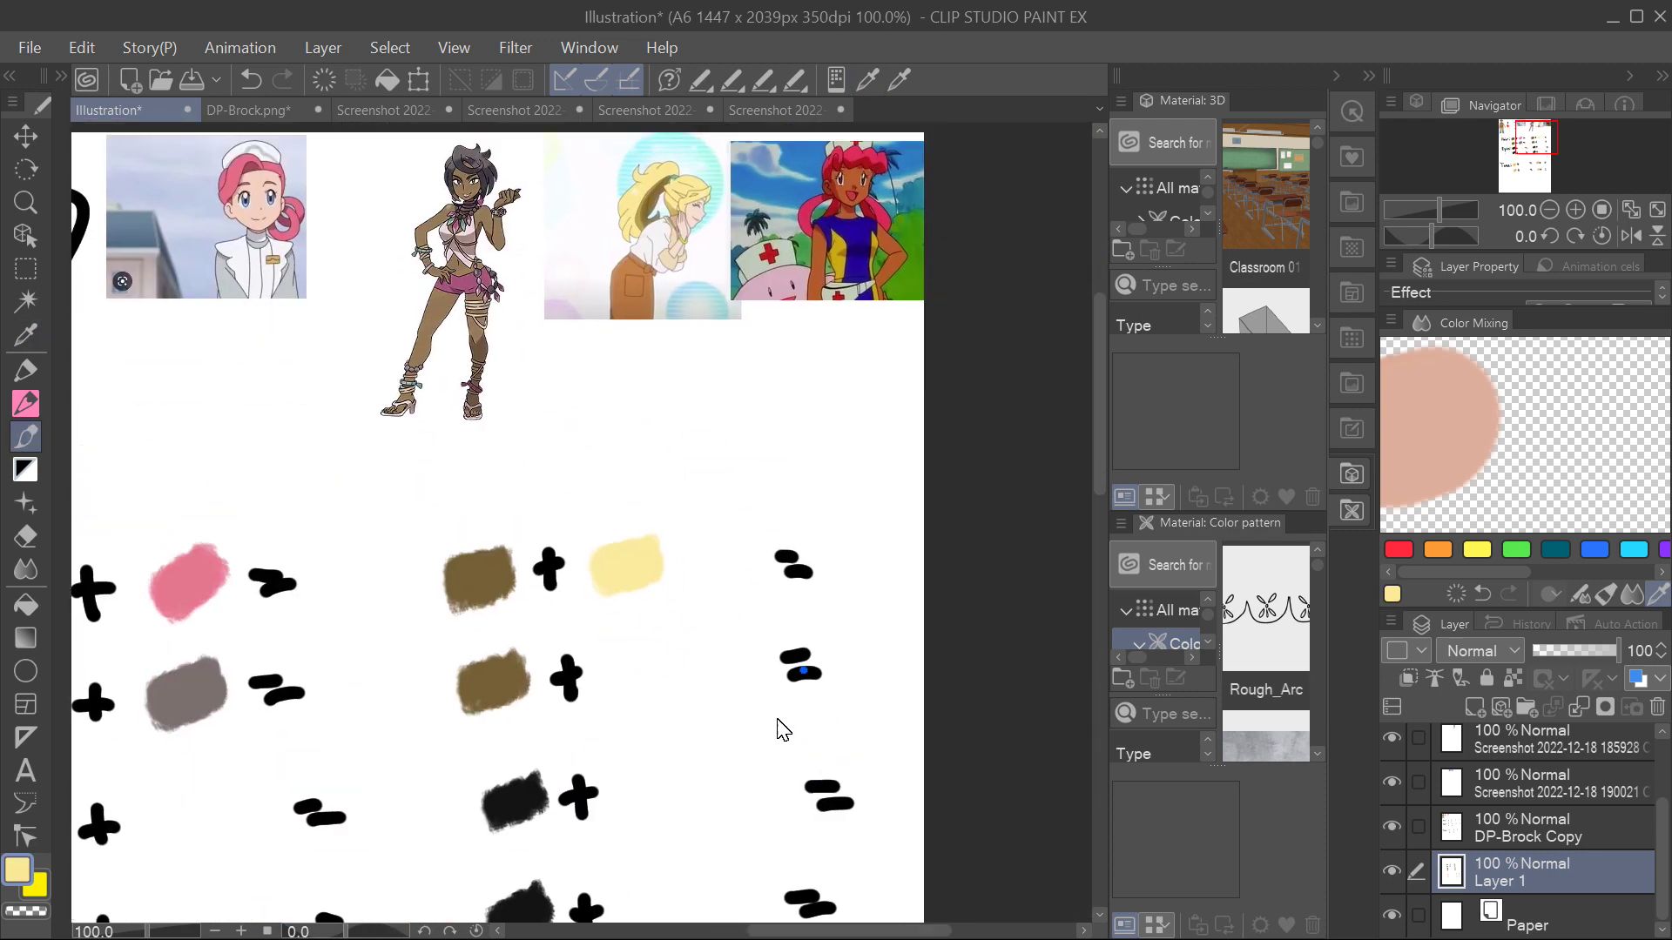
key(i)
click(744, 334)
key(b)
drag(557, 775, 609, 810)
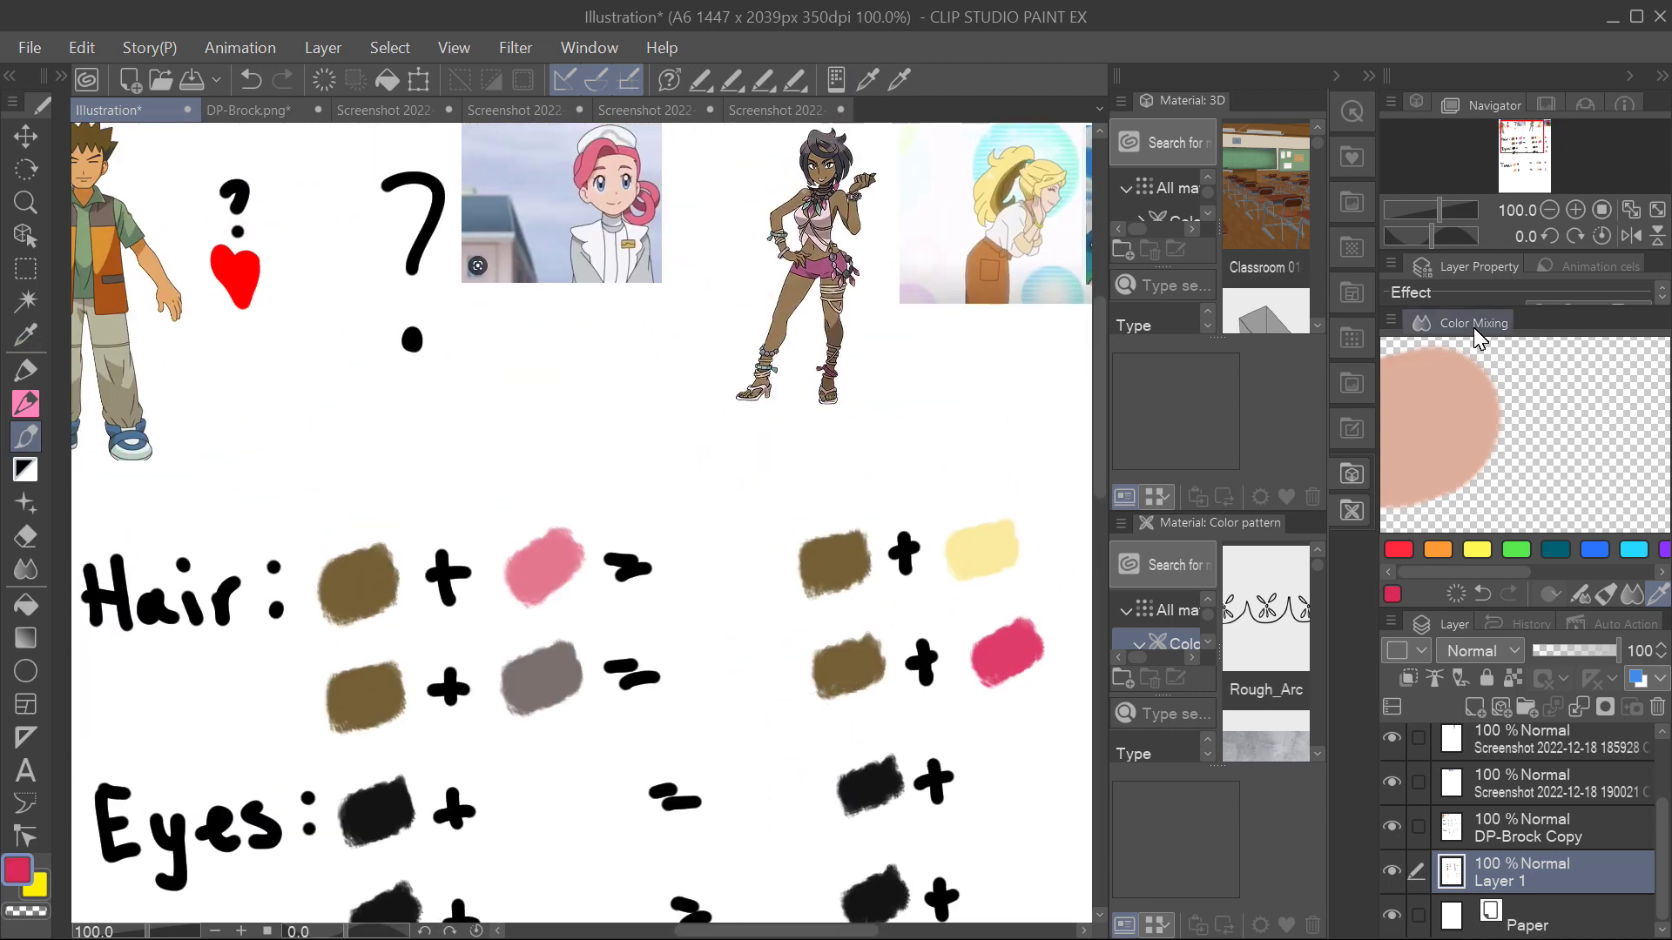
Sample the white-capped woman's light blue eye colour and paint it as the second swatch of the first Eyes equation.
scroll(807, 704, up, 5)
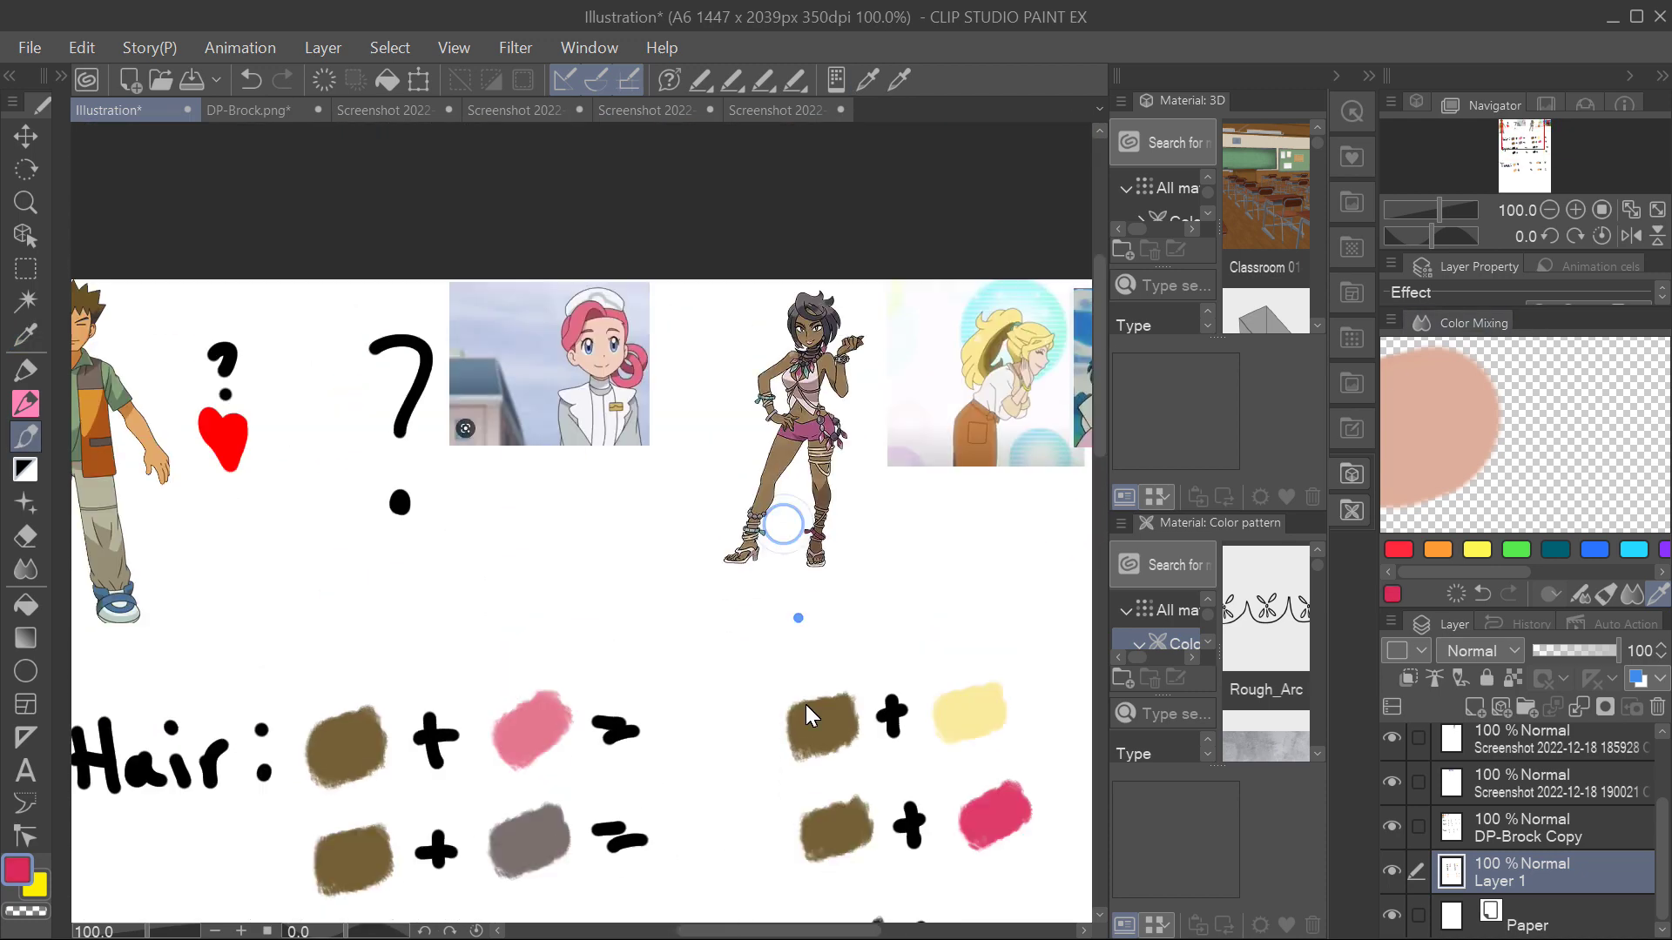
key(i)
click(612, 468)
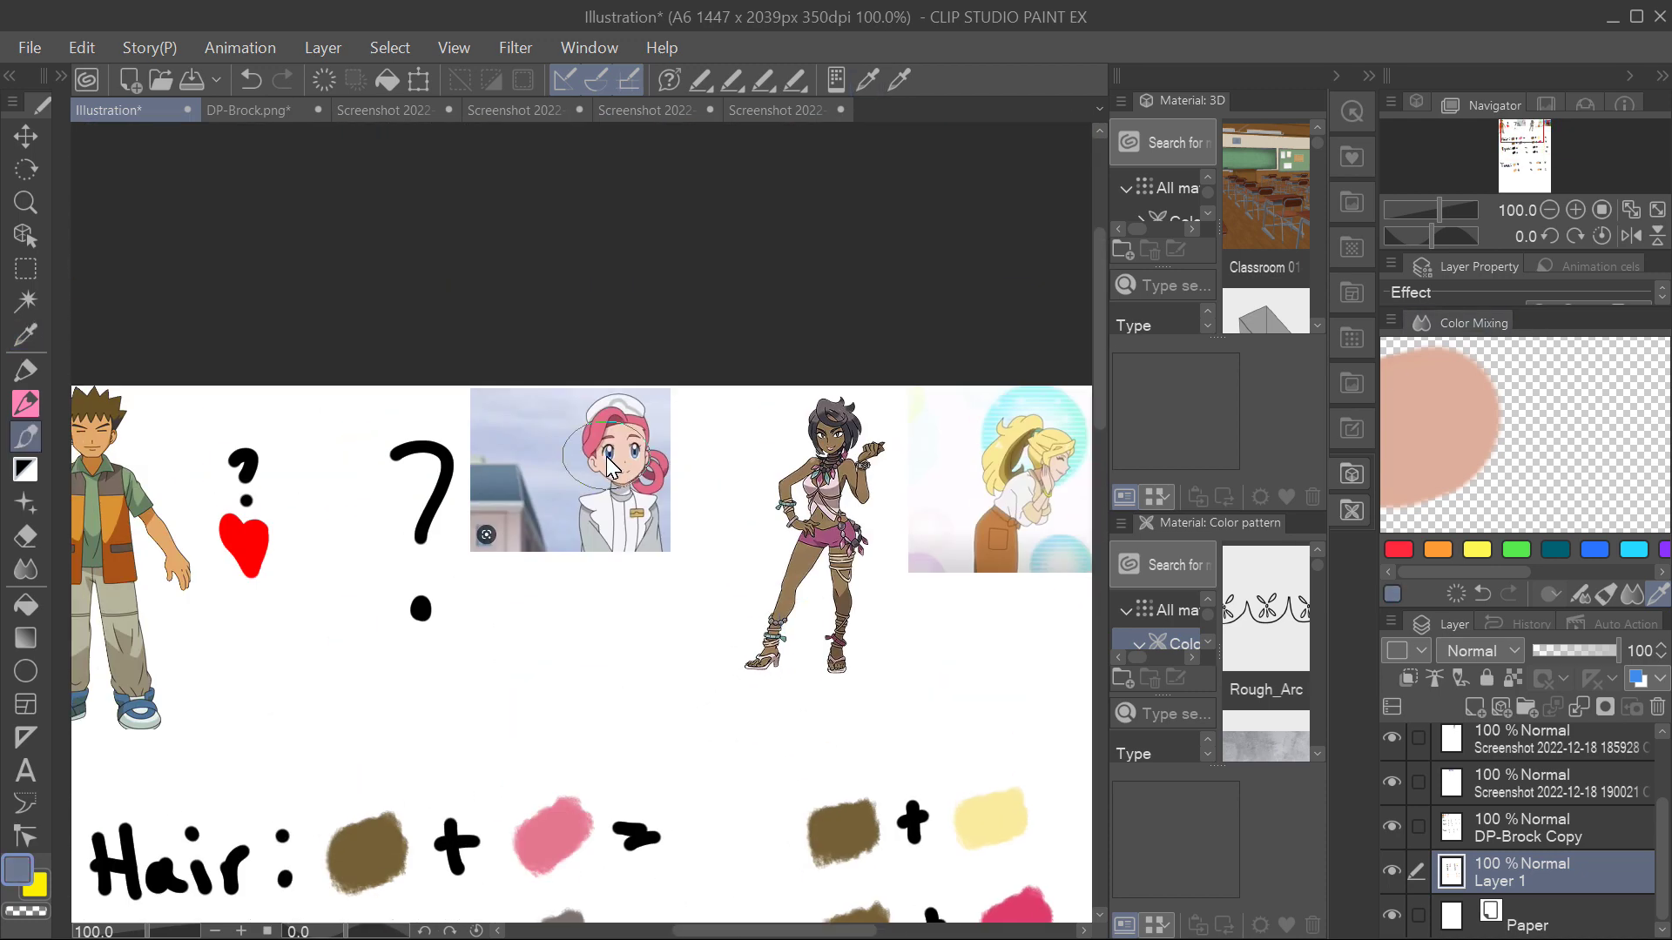
scroll(606, 457, up, 5)
click(616, 463)
scroll(616, 464, down, 6)
drag(503, 687, 522, 693)
Sample the dark-haired woman's black eye colour and paint it as the second swatch of the second Eyes equation.
scroll(641, 609, up, 6)
key(i)
click(599, 505)
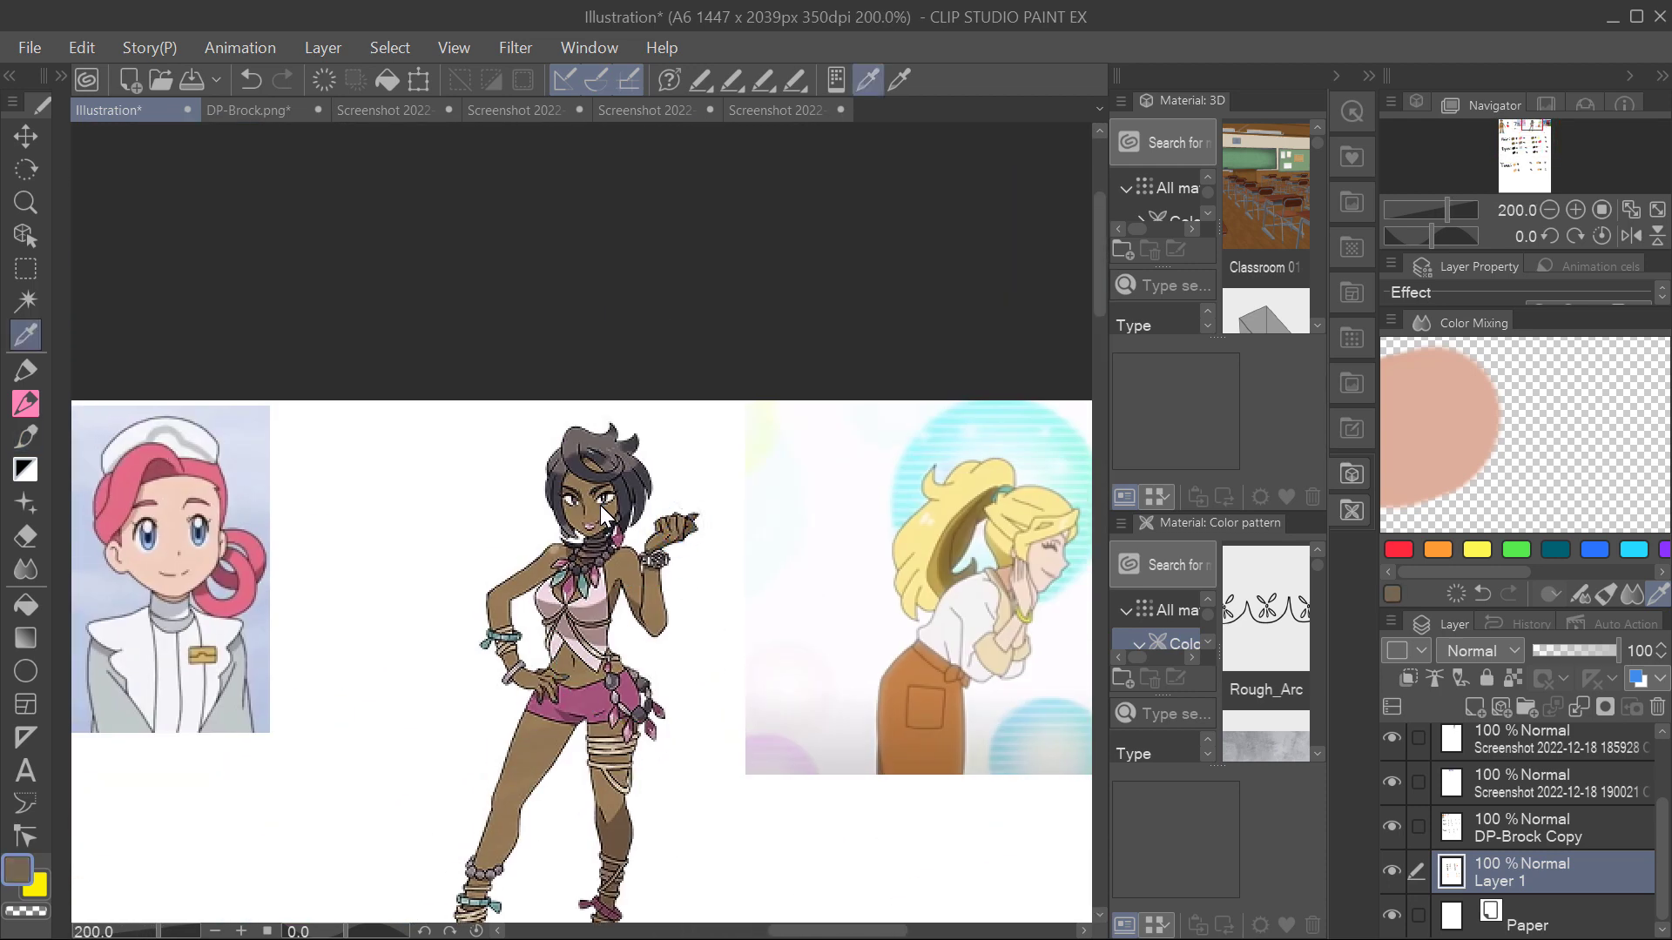
scroll(599, 505, up, 5)
click(588, 505)
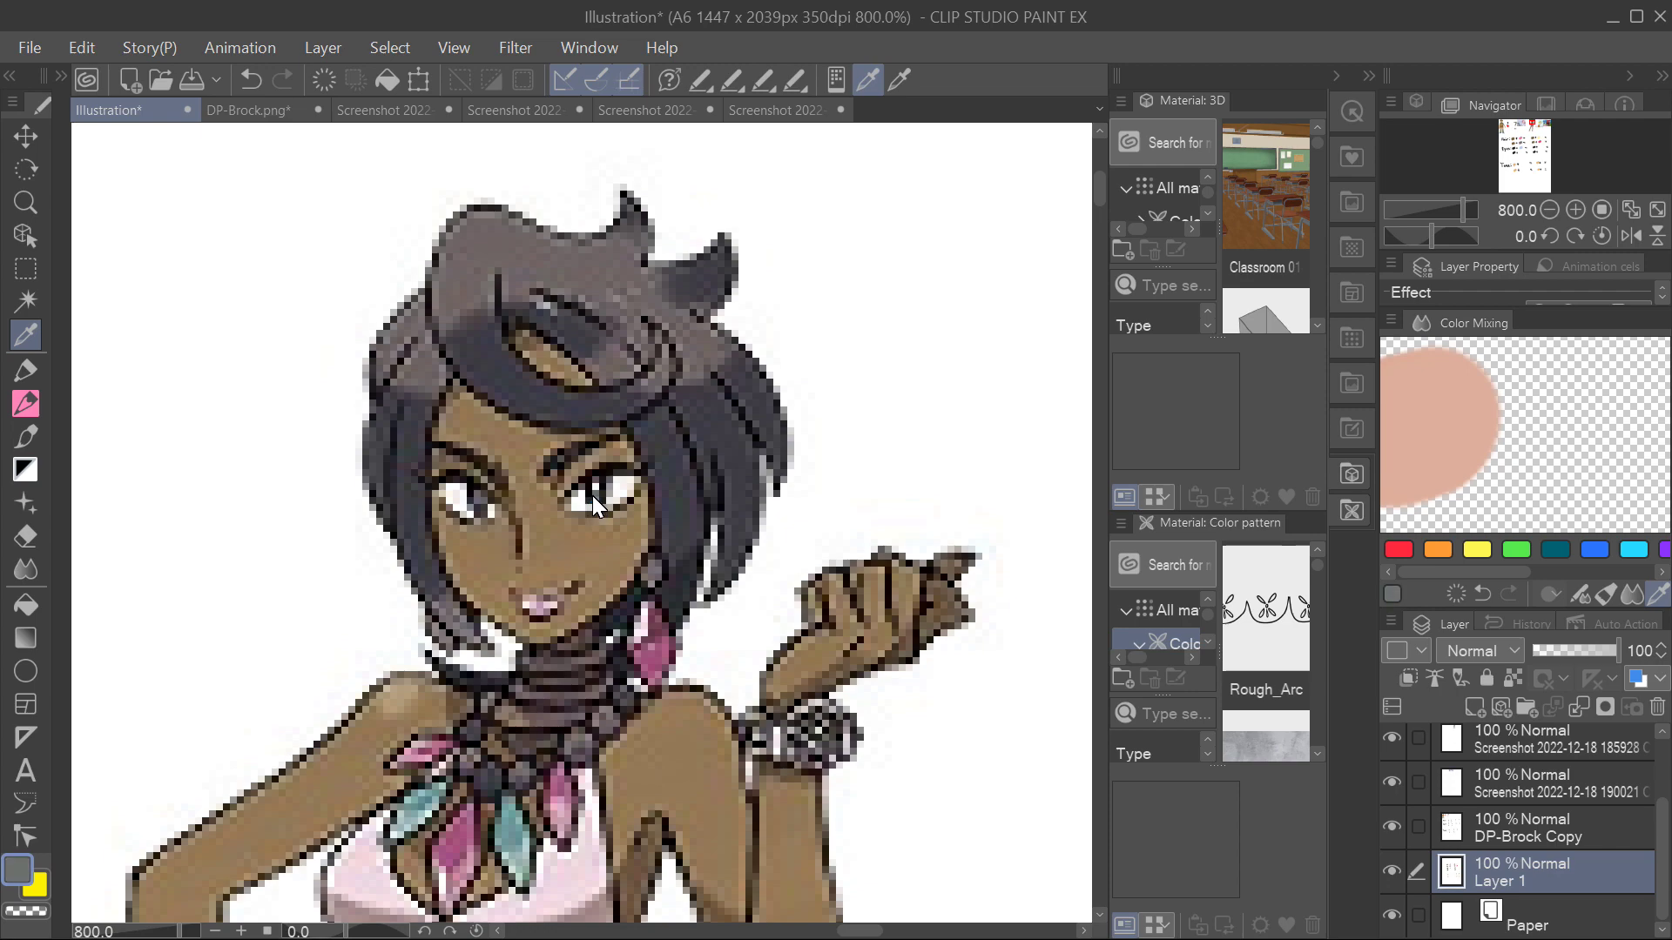
click(592, 494)
key(b)
scroll(650, 514, down, 8)
scroll(866, 403, up, 4)
drag(461, 661, 446, 682)
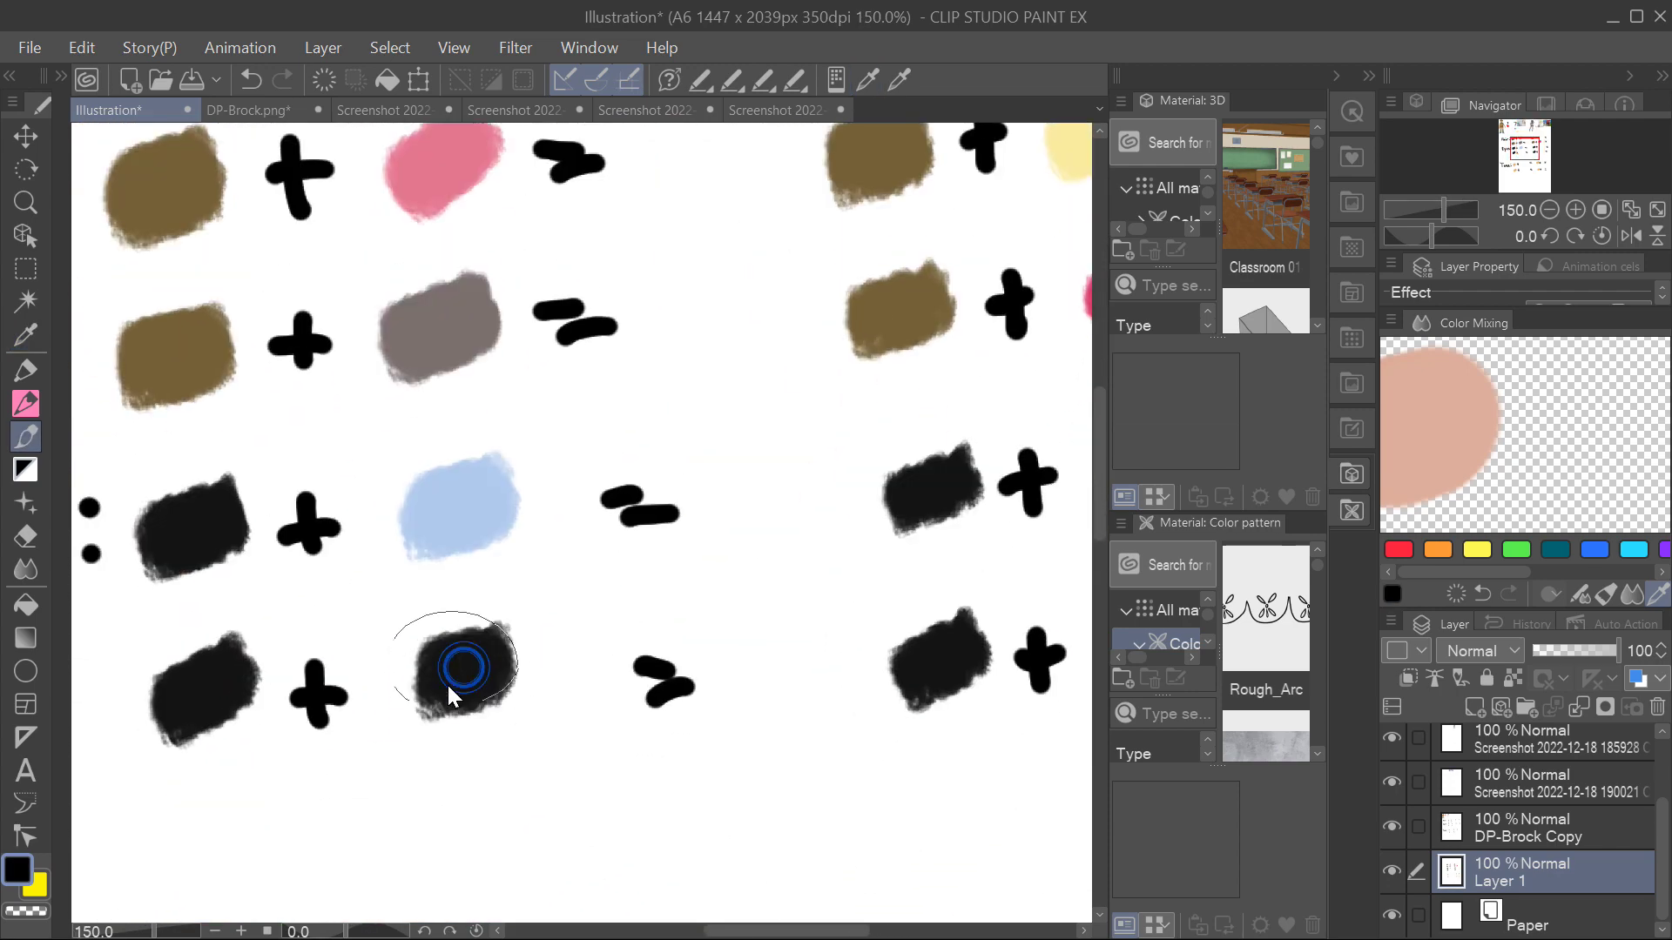
Draw a question mark as the second term of the third Eyes equation and sample the red-haired nurse's dark purple eye colour.
scroll(446, 682, up, 5)
scroll(761, 463, right, 2)
scroll(653, 567, down, 5)
scroll(768, 541, right, 1)
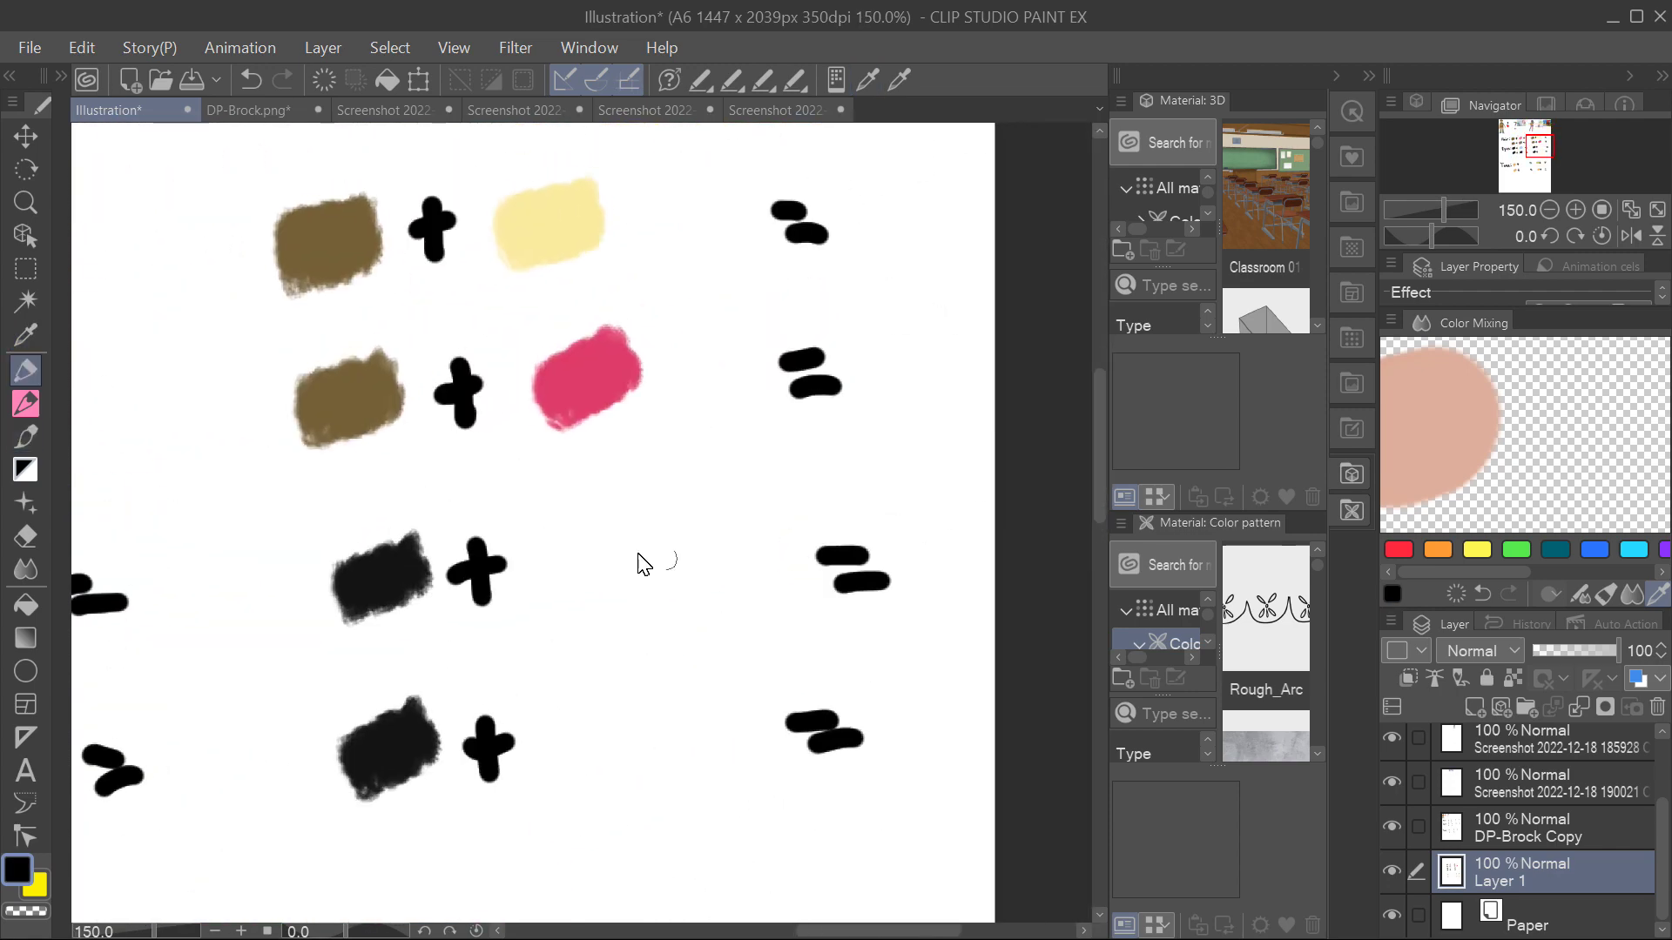
scroll(829, 627, up, 5)
scroll(769, 567, up, 4)
scroll(696, 627, right, 2)
scroll(635, 683, up, 3)
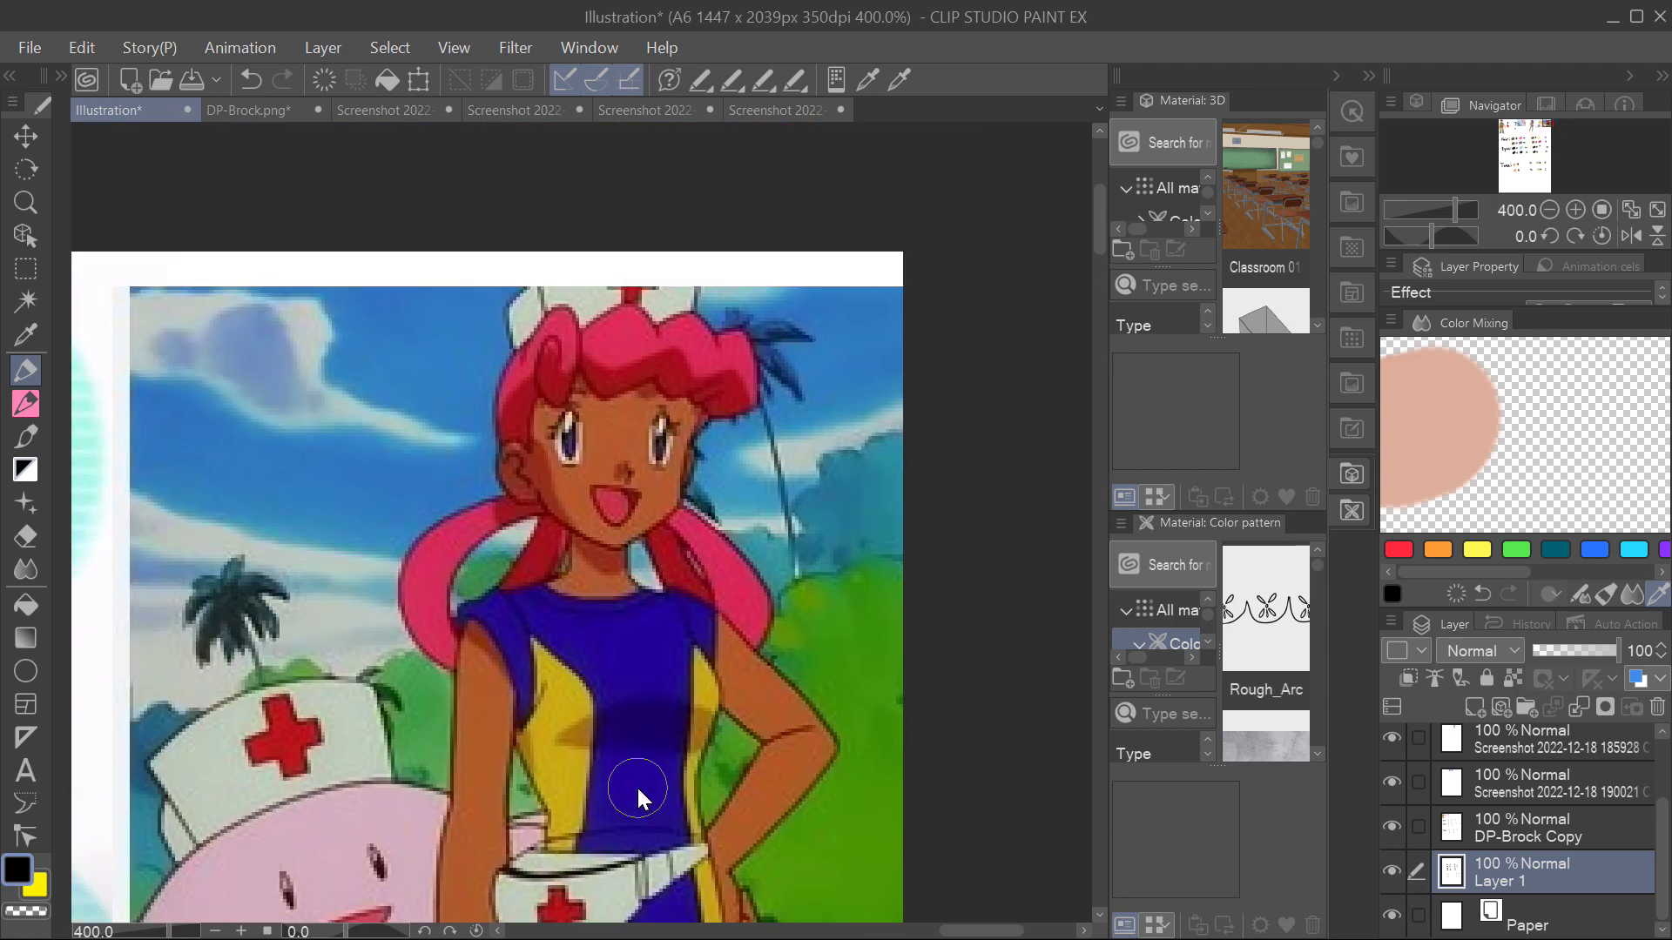
click(564, 446)
key(b)
scroll(566, 446, down, 6)
scroll(662, 549, up, 3)
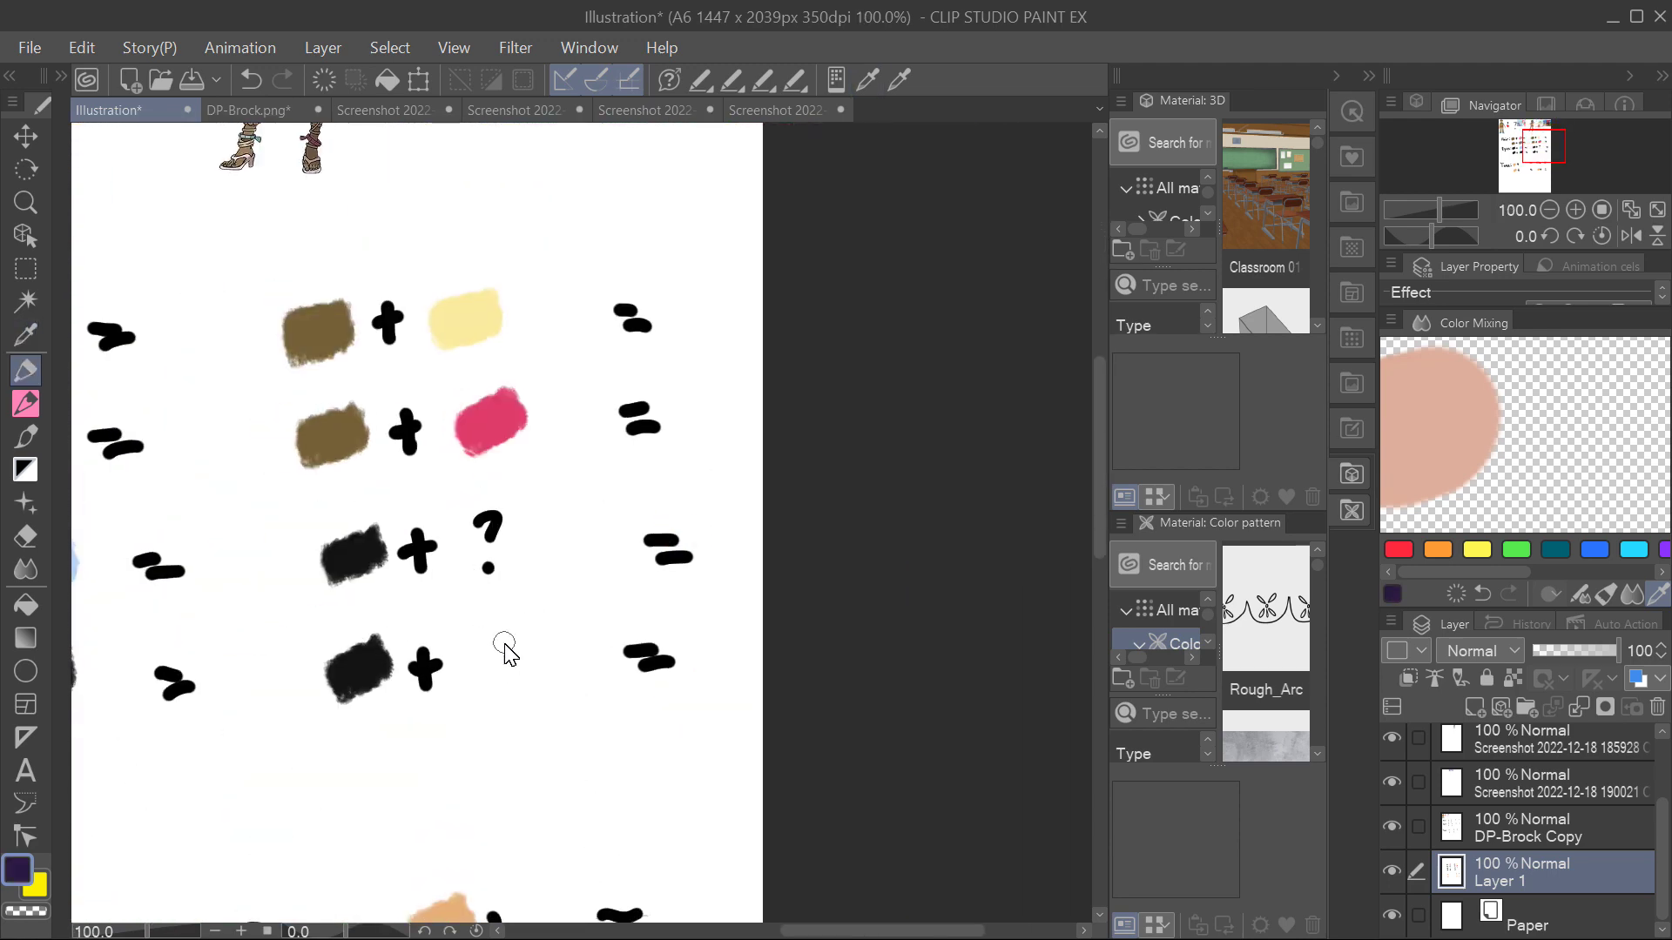
Paint the fourth Eyes equation's second swatch dark purple and the first Tone equation's second swatch in the white-capped woman's peach skin colour.
scroll(628, 719, down, 2)
scroll(666, 627, left, 1)
scroll(573, 570, down, 3)
scroll(635, 746, up, 3)
alt+click(635, 746)
scroll(694, 675, down, 2)
scroll(522, 607, up, 3)
drag(492, 565, 522, 607)
Sample the other three women's skin and paint brown, pale pink and terracotta as second swatches in the remaining Tone equations.
scroll(566, 679, up, 5)
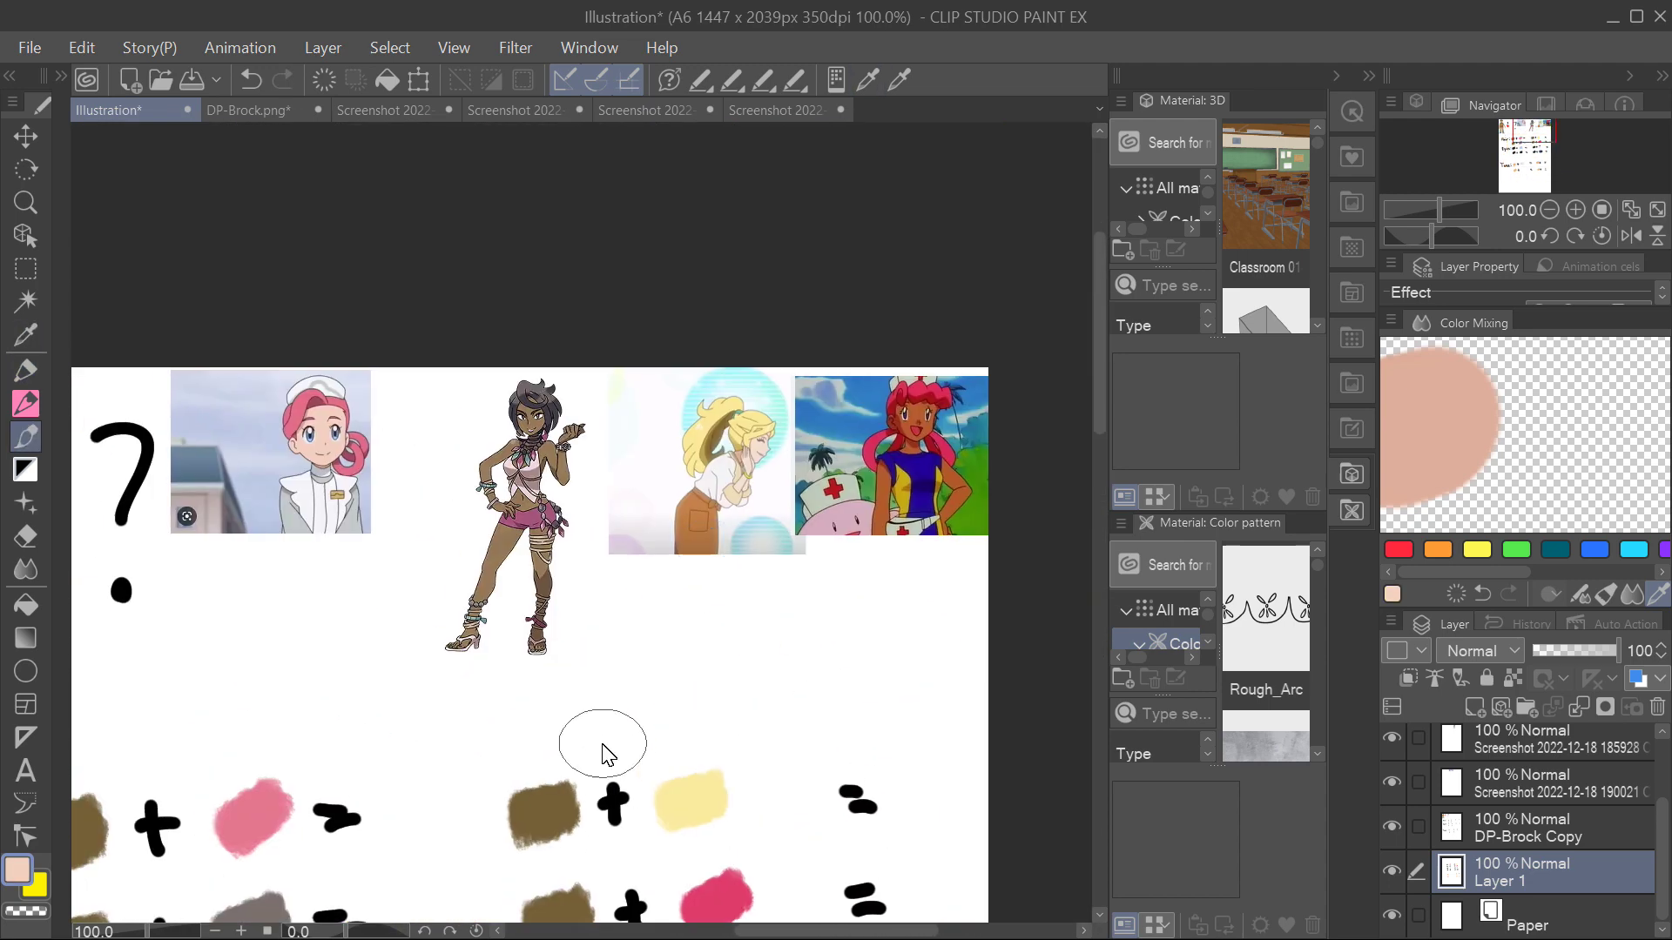
scroll(429, 680, down, 5)
scroll(566, 609, right, 2)
scroll(708, 571, up, 6)
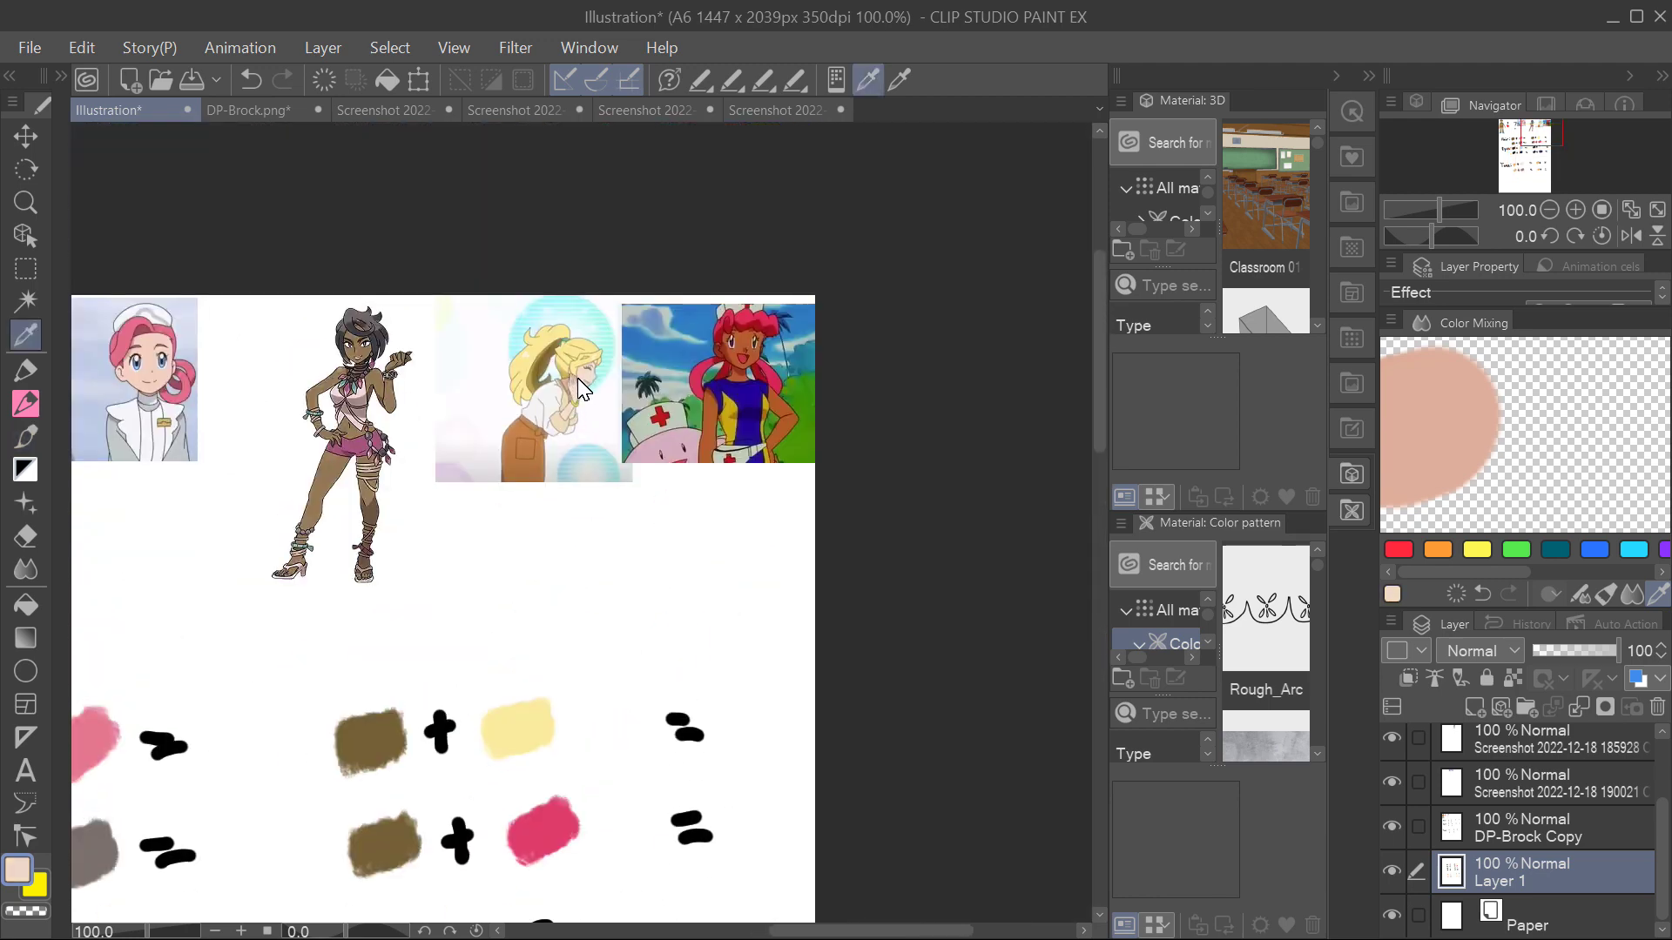
scroll(635, 567, down, 3)
scroll(597, 598, down, 4)
alt+click(597, 597)
scroll(627, 698, up, 8)
scroll(627, 698, right, 2)
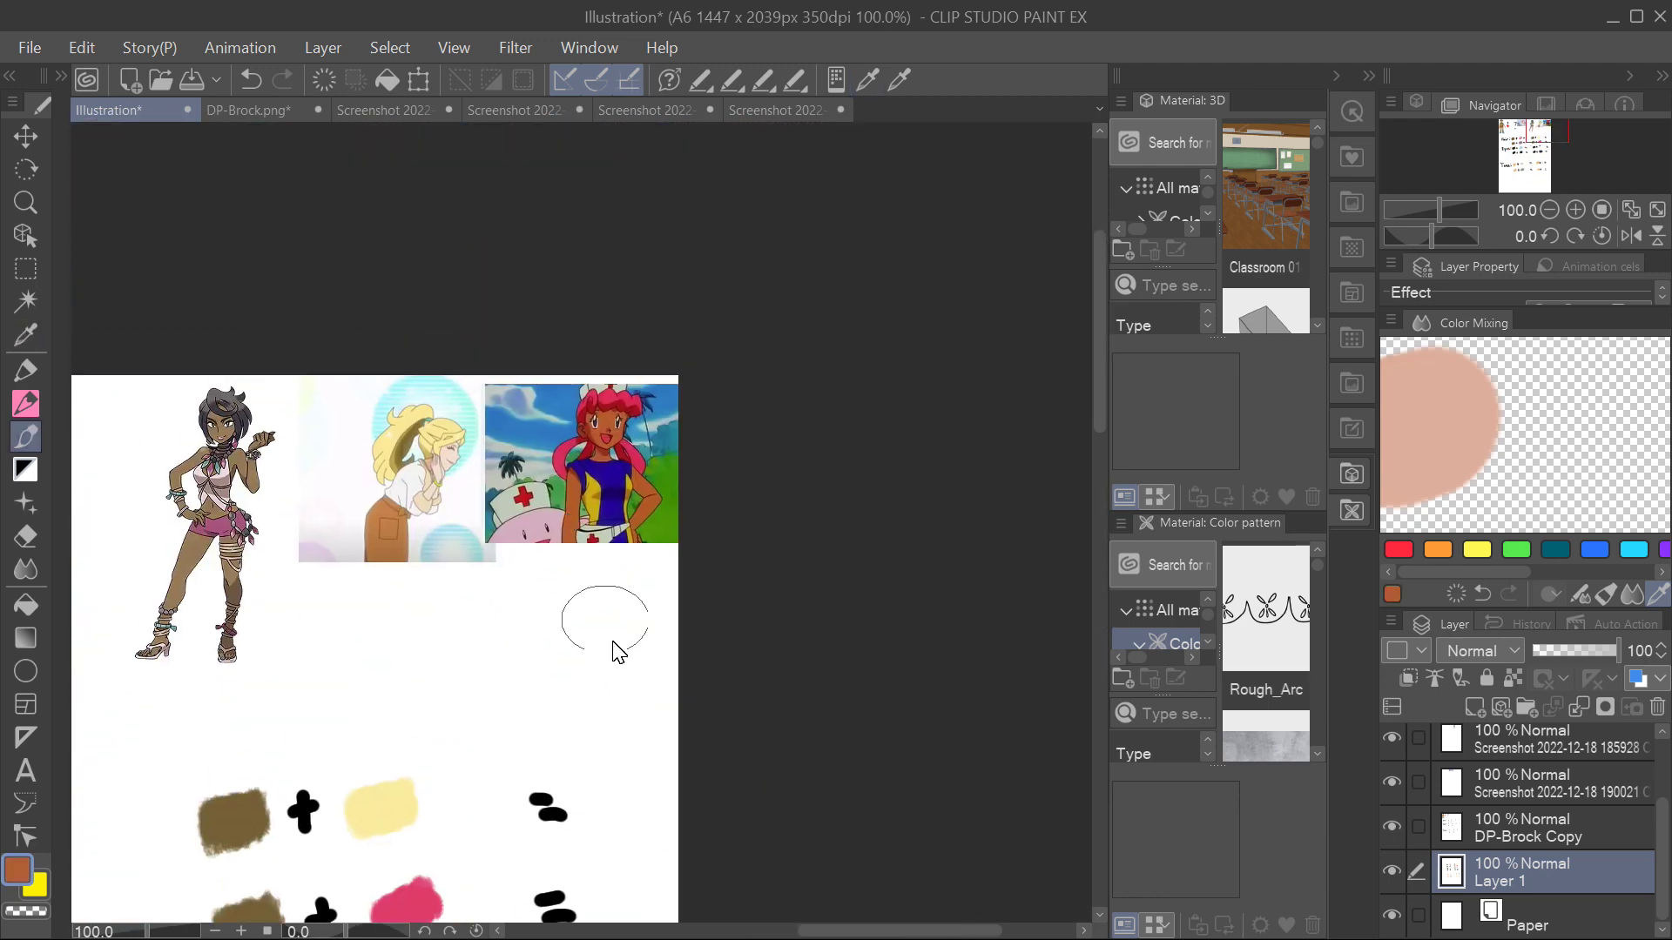
scroll(590, 577, down, 6)
scroll(787, 635, down, 2)
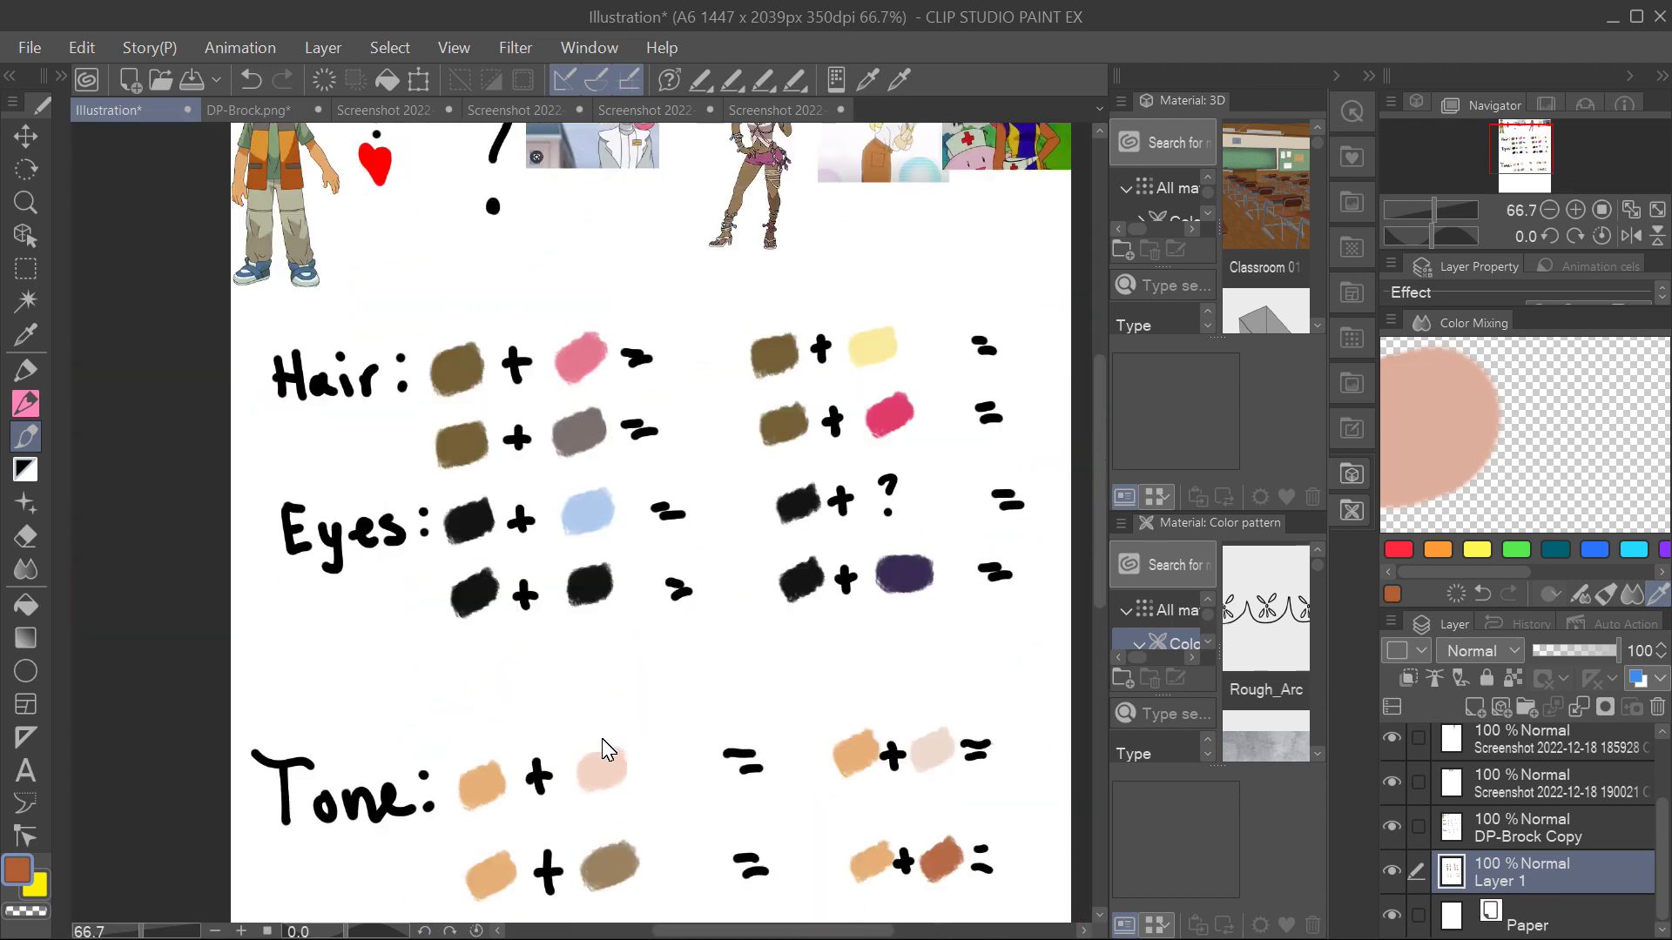
Undock the Color Mixing palette over the canvas and widen its mixing area.
scroll(606, 750, right, 2)
scroll(607, 751, down, 1)
scroll(607, 750, up, 3)
drag(1474, 323, 662, 544)
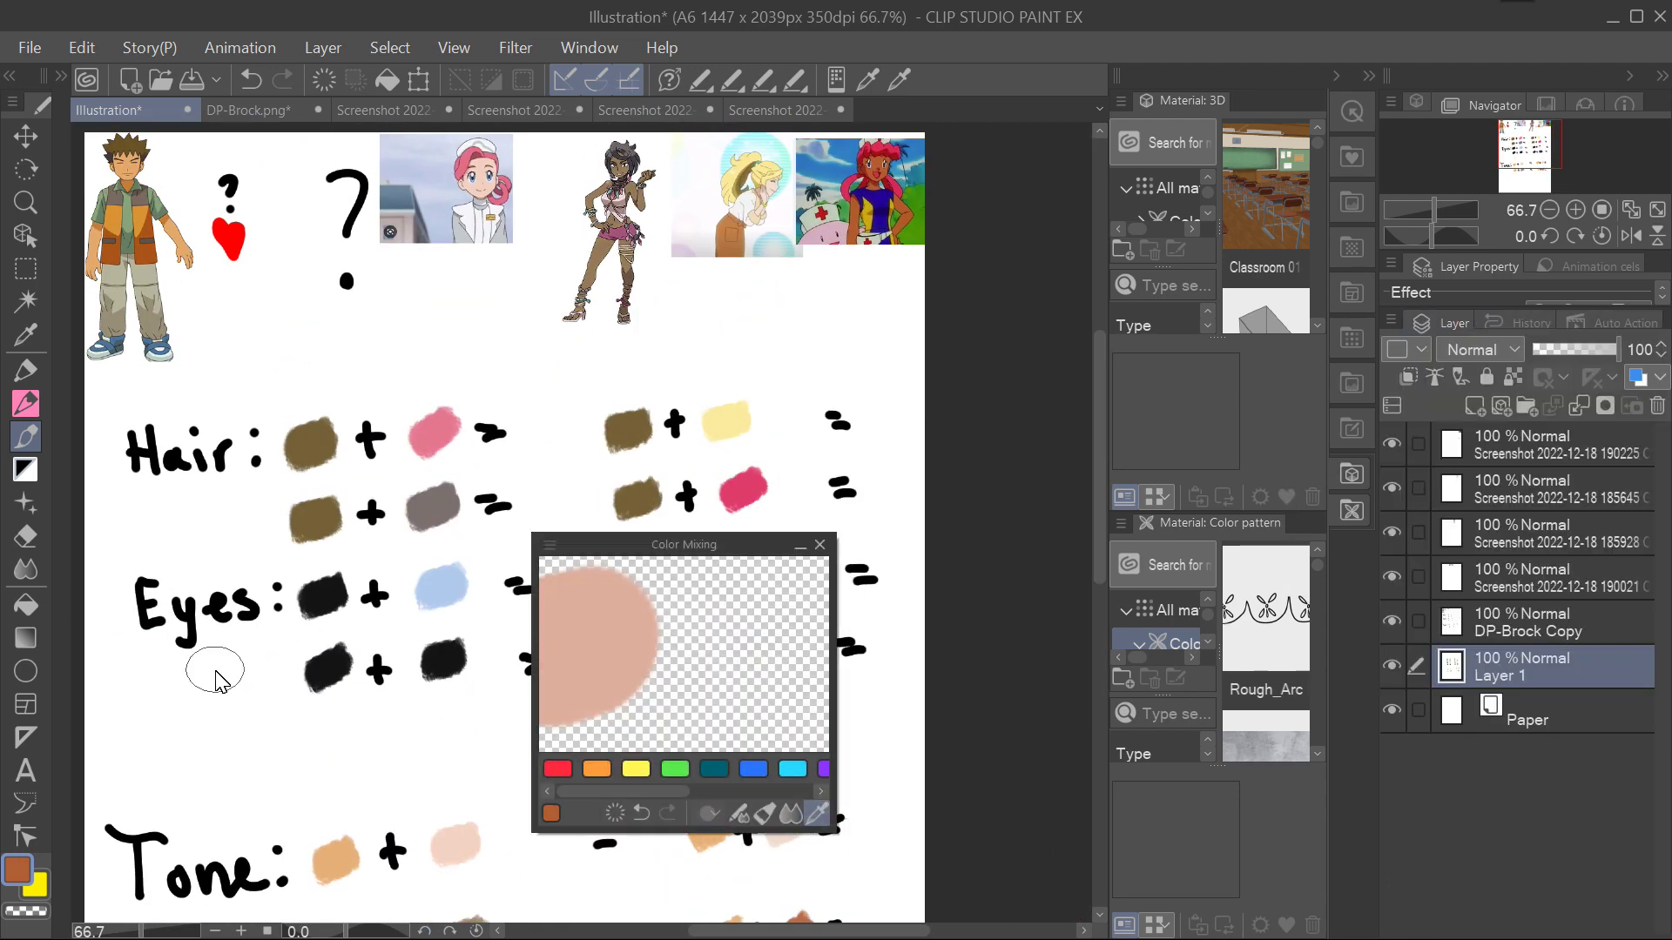
drag(535, 635, 177, 653)
Clear the mixing area, blend Brock's brown hair colour with the pink, and paint the mix as the first Hair result.
click(560, 812)
scroll(682, 452, left, 2)
mouse_move(368, 646)
mouse_down()
mouse_move(426, 622)
mouse_move(429, 664)
mouse_move(410, 645)
mouse_up()
alt+click(564, 427)
click(791, 813)
alt+click(409, 644)
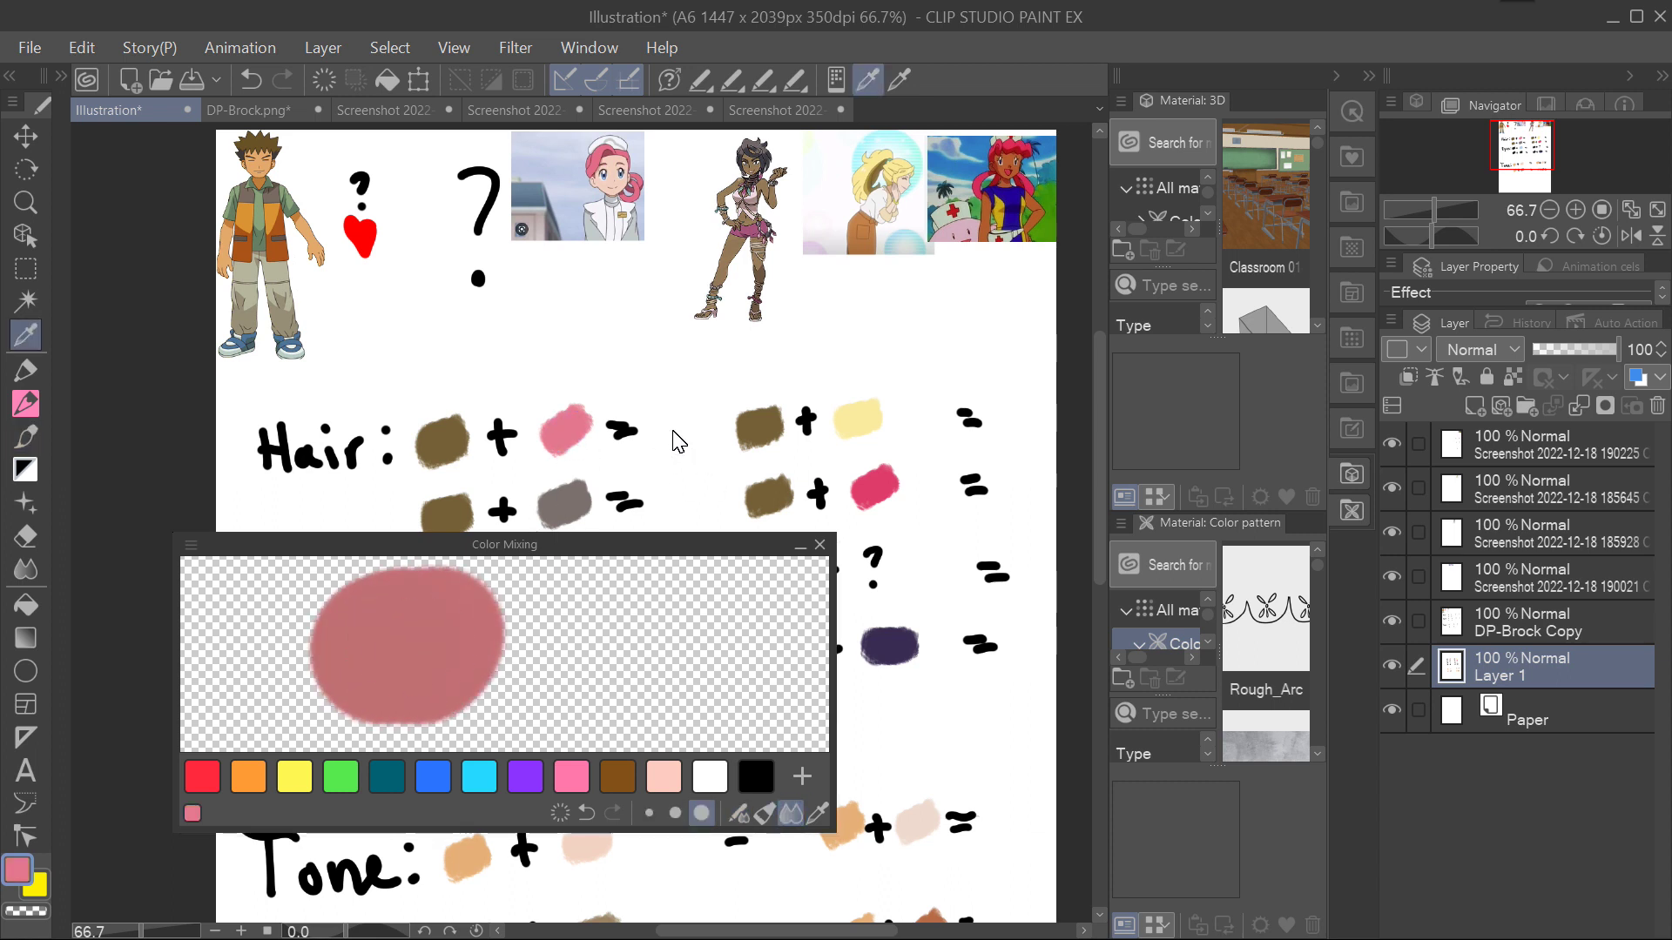
drag(653, 422, 692, 435)
Clear the mixing area, blend the brown with the grey hair colour, and paint the mix as the second Hair result.
scroll(696, 426, down, 1)
scroll(697, 427, right, 1)
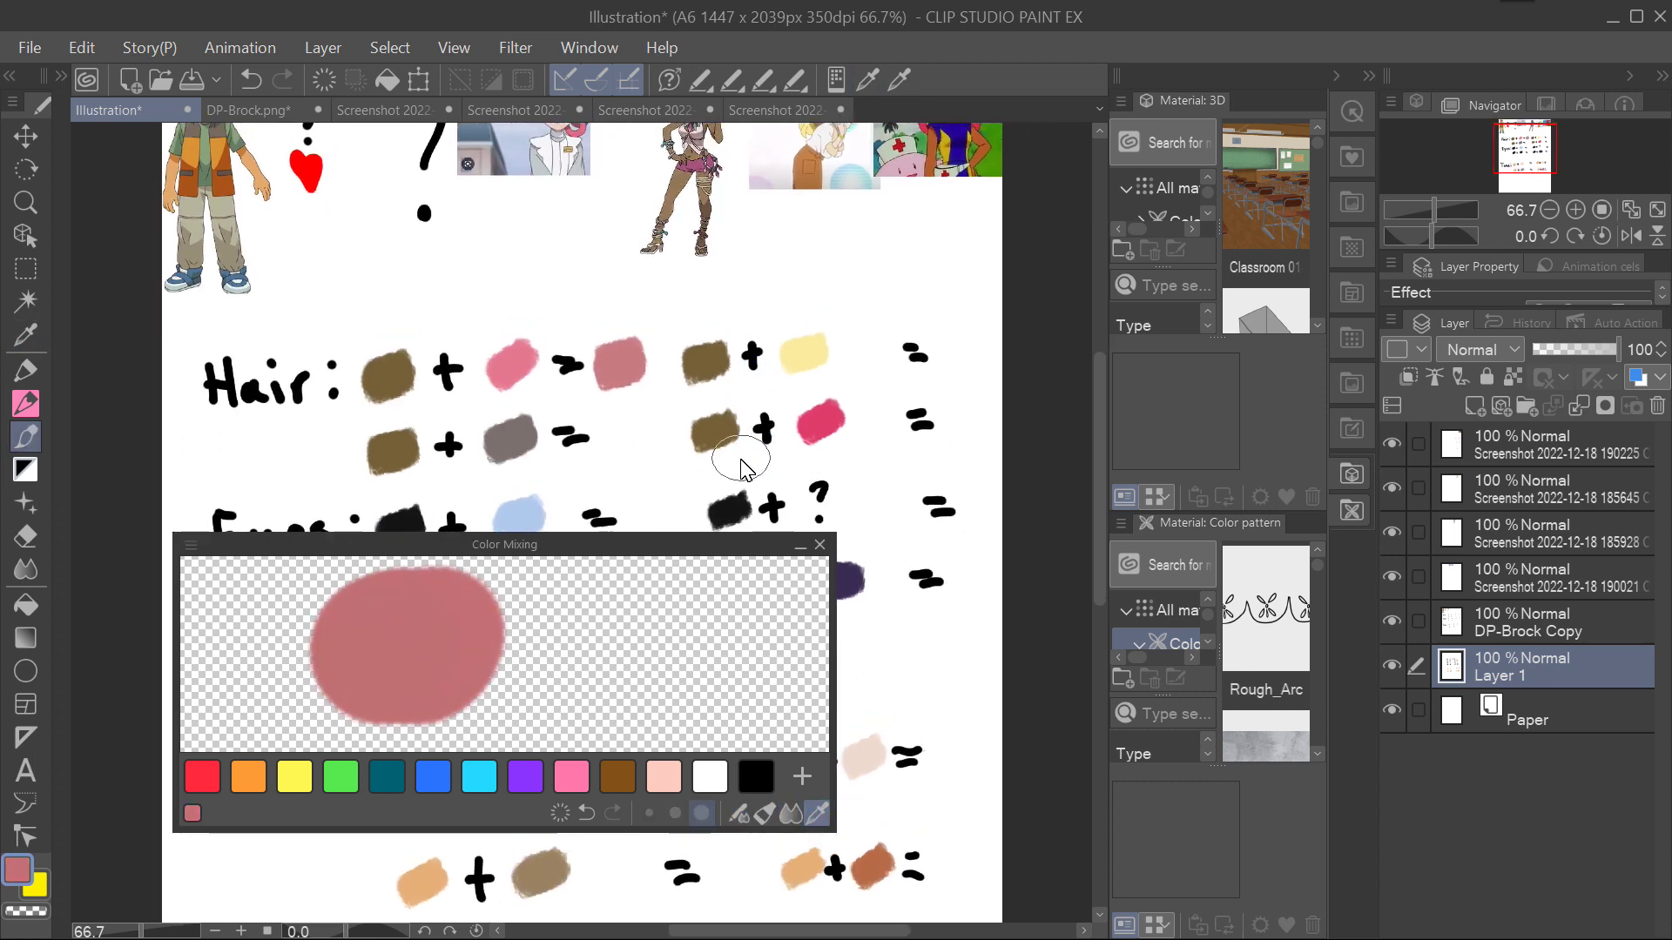
click(817, 812)
click(560, 812)
alt+click(392, 453)
click(739, 813)
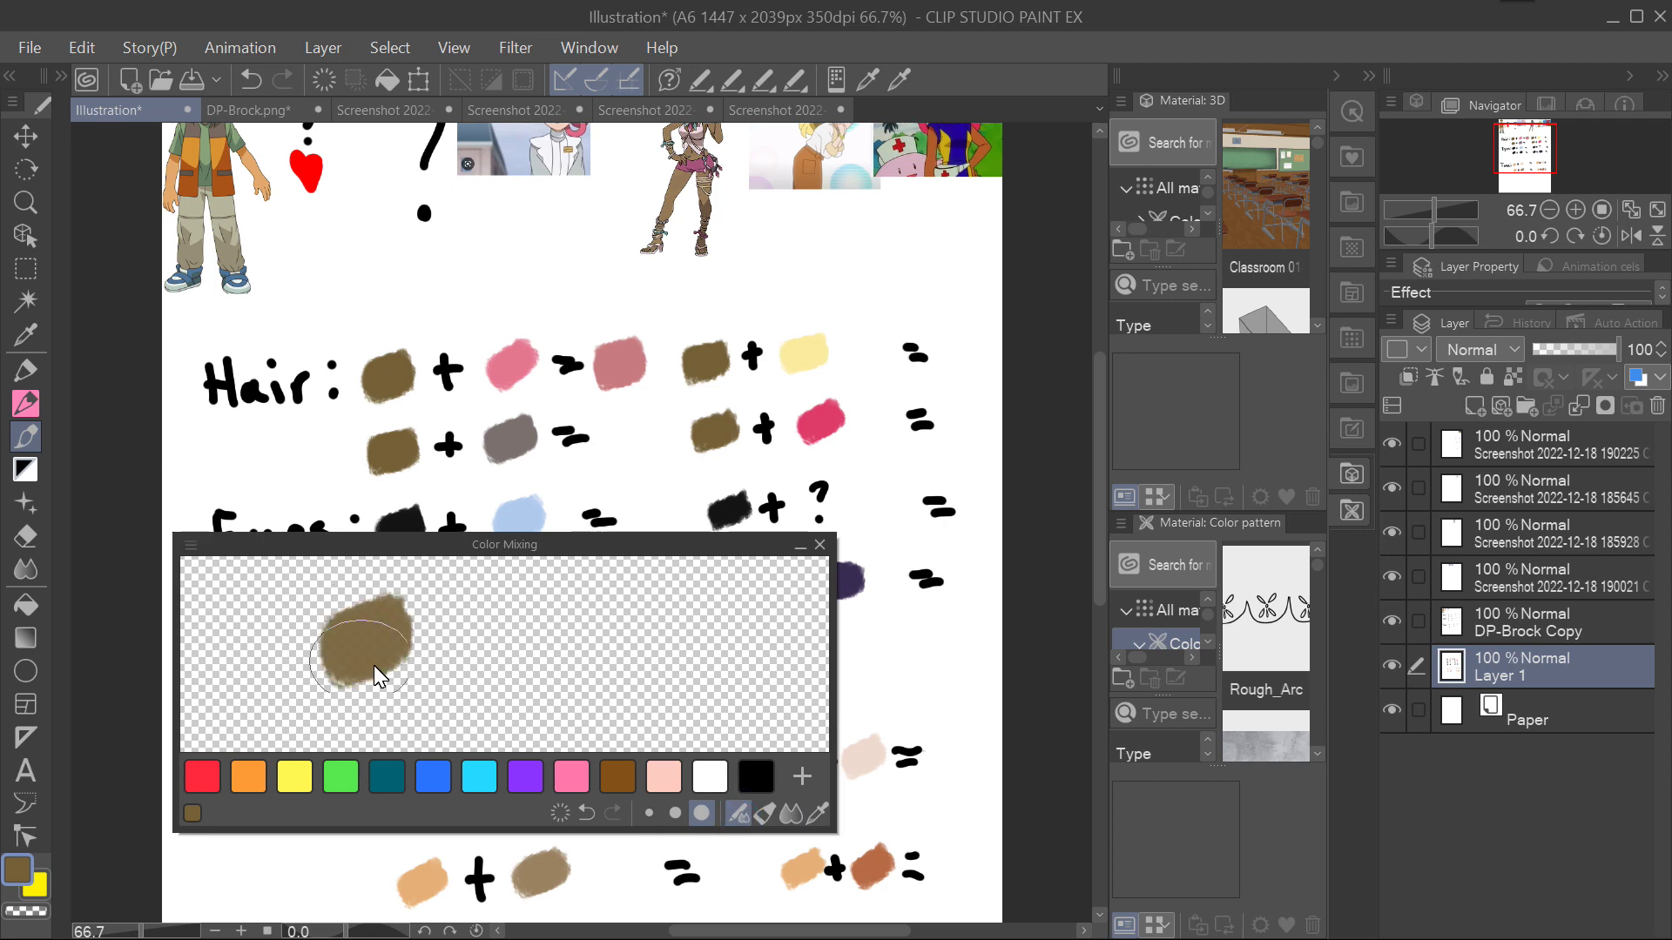
mouse_move(433, 644)
mouse_down()
mouse_move(466, 622)
mouse_move(406, 667)
mouse_up()
click(790, 812)
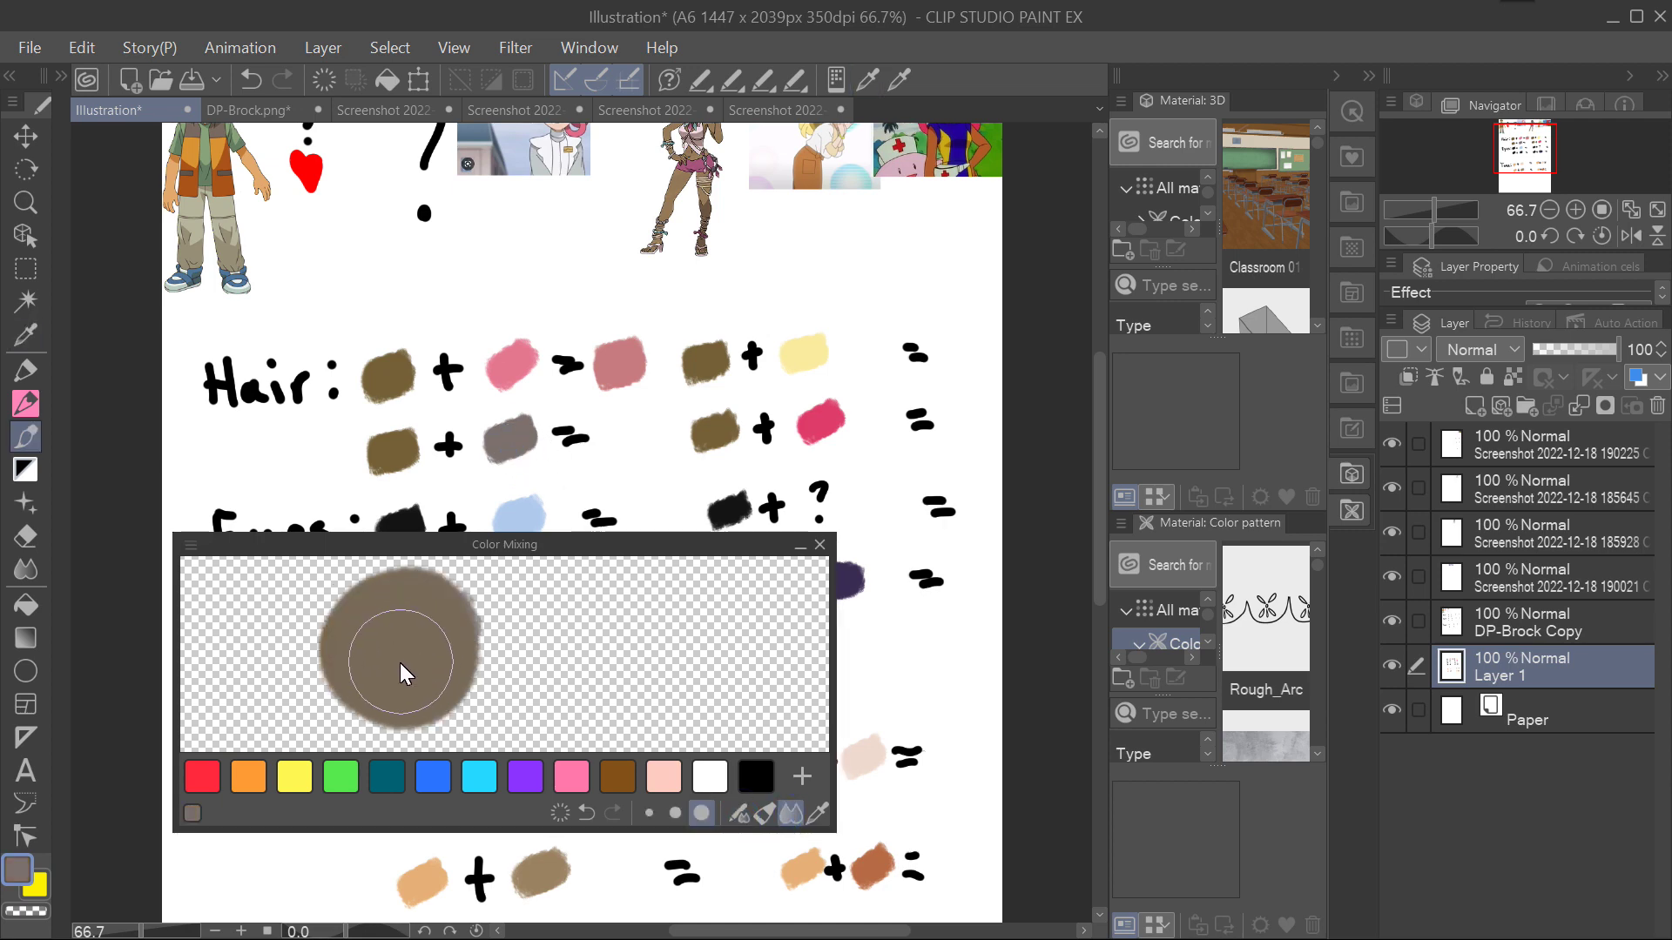
drag(609, 422, 653, 439)
click(817, 812)
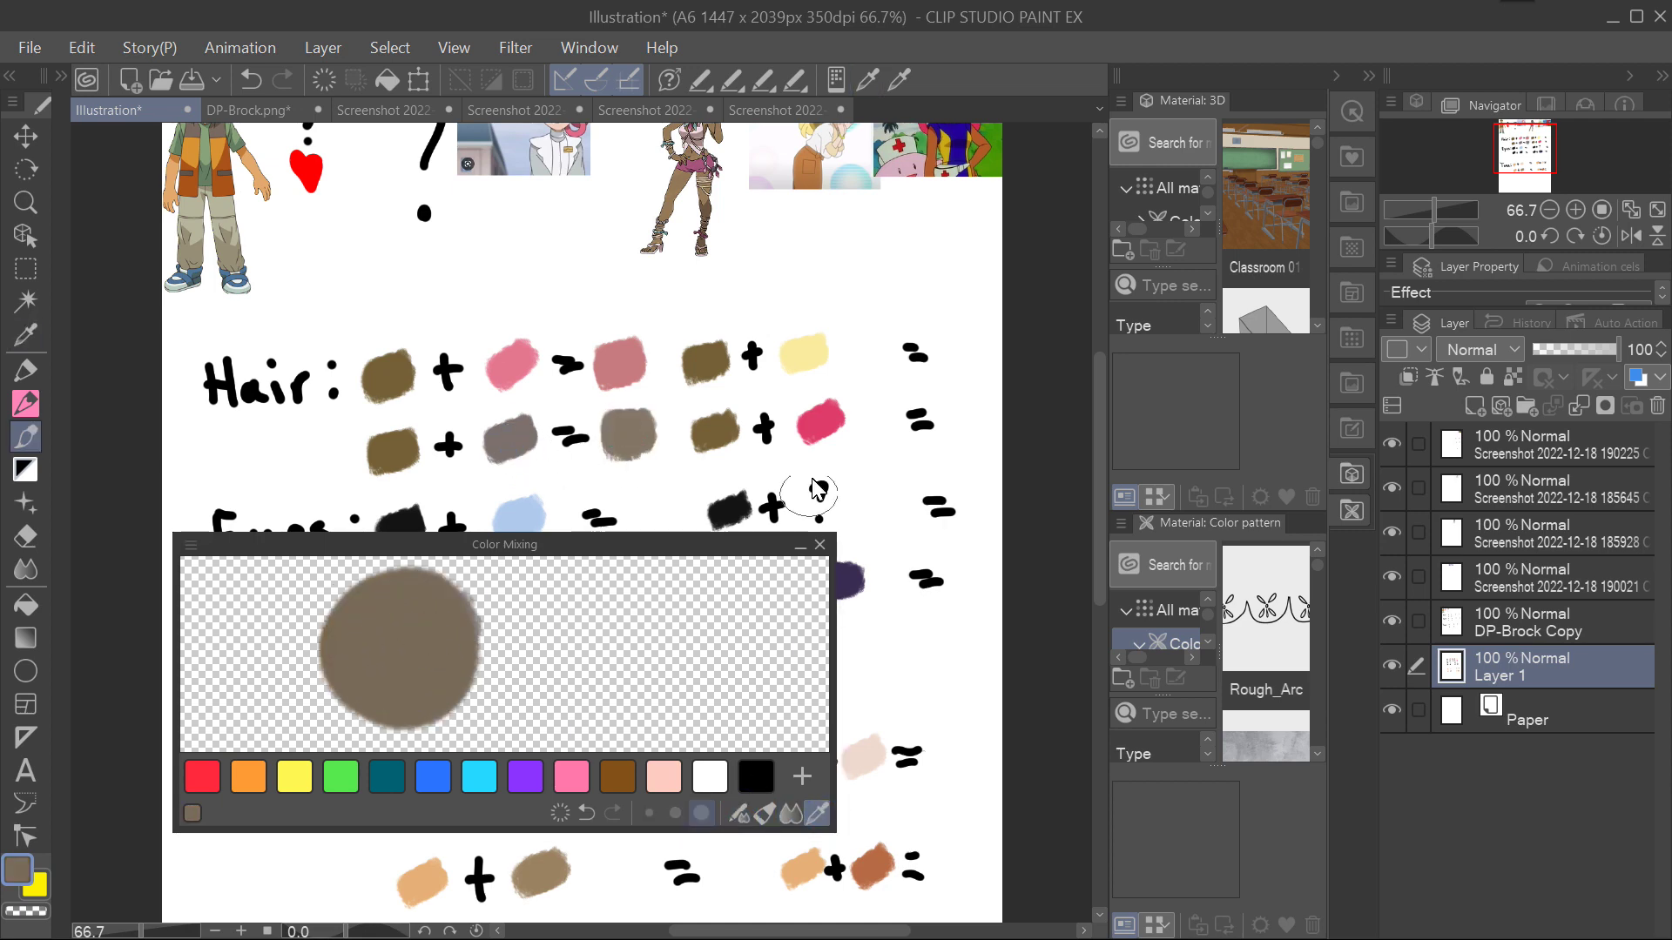
Clear the mixing area, blend the brown with the pale yellow, and paint the mix as the third Hair result.
scroll(817, 490, right, 1)
click(559, 812)
click(570, 383)
mouse_move(385, 641)
mouse_down()
mouse_move(461, 653)
mouse_move(383, 650)
mouse_move(418, 661)
mouse_up()
click(666, 360)
click(790, 812)
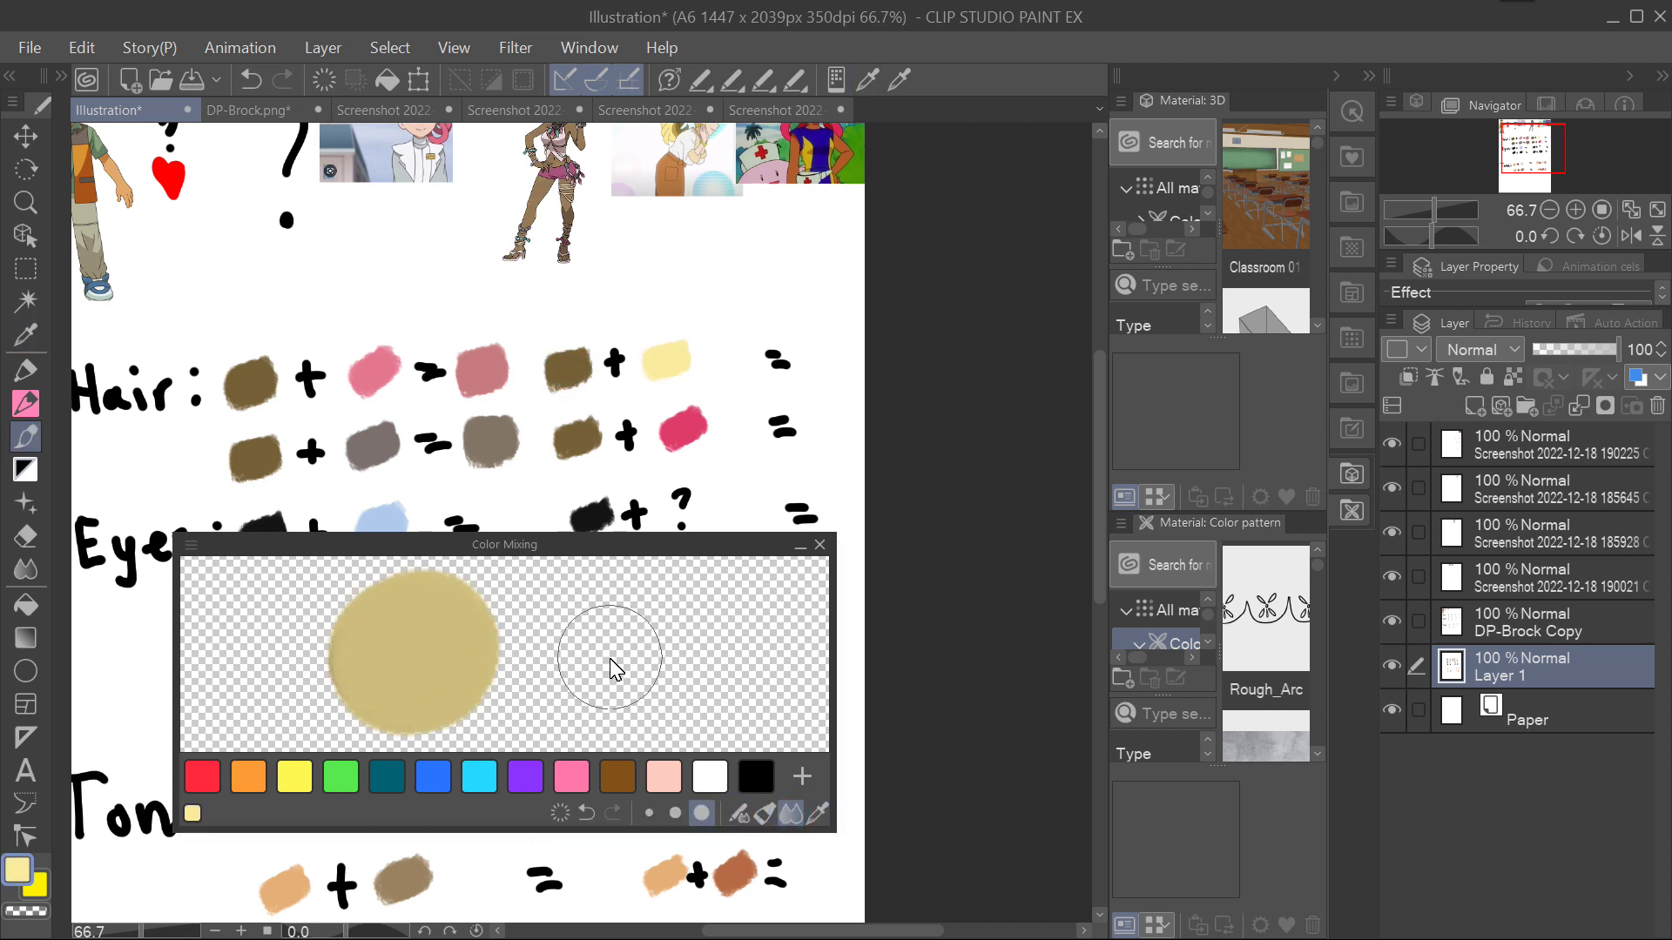
click(819, 813)
click(450, 628)
drag(819, 353, 840, 361)
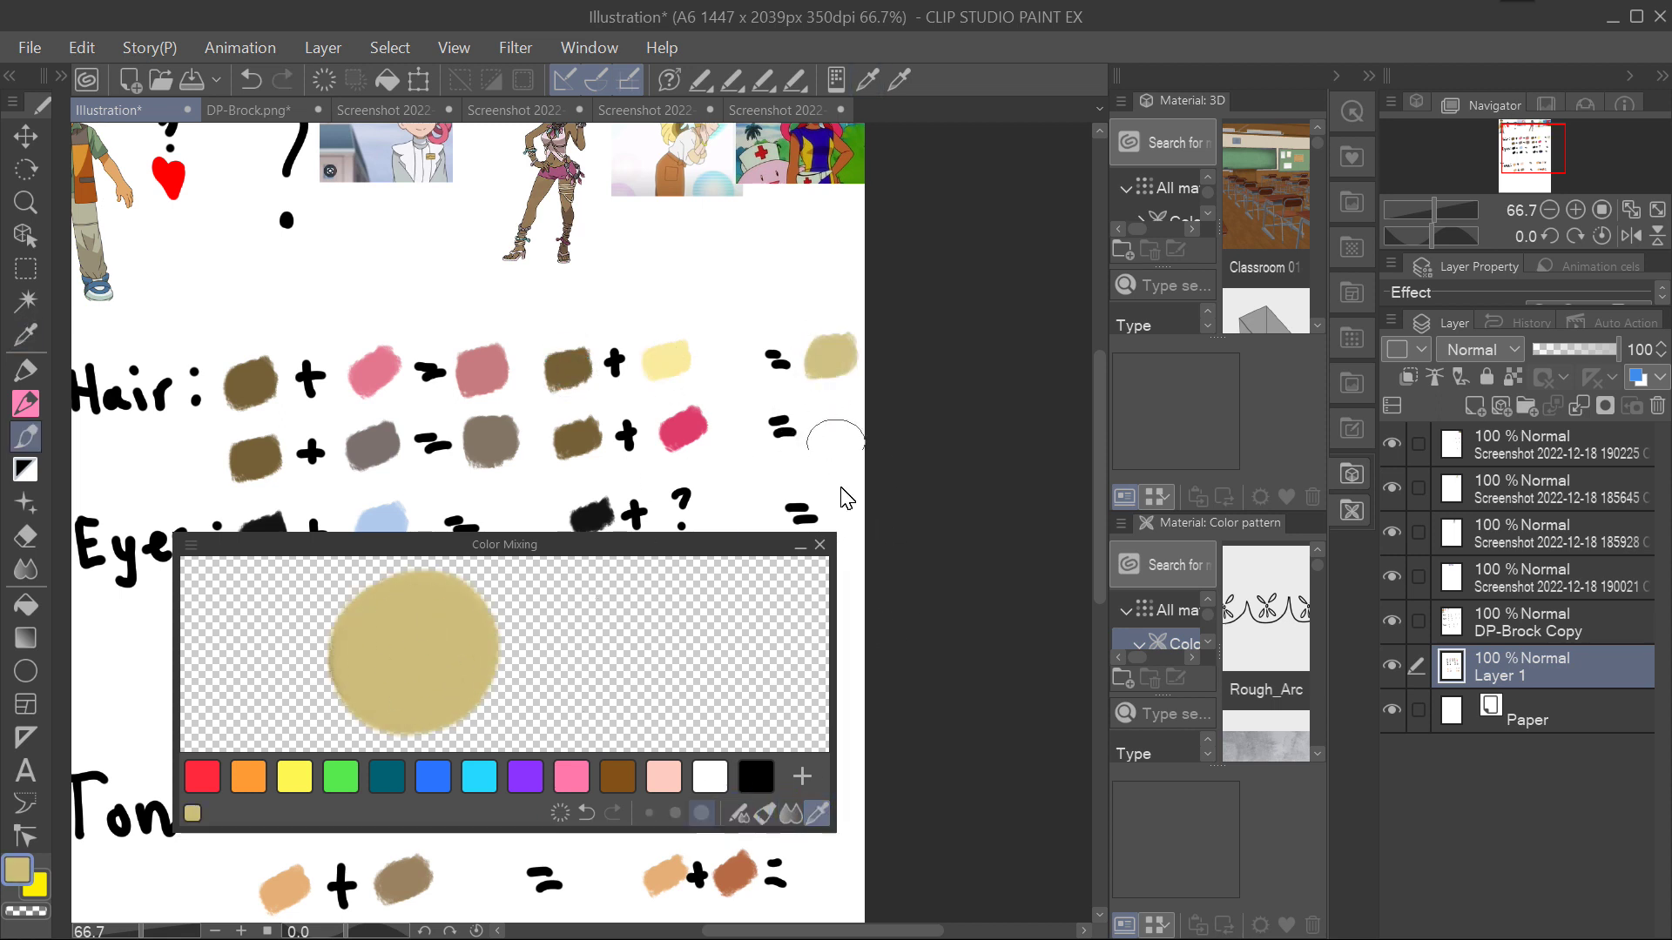
Clear the mixing area, blend the brown with the crimson, and paint the mix as the fourth Hair result.
scroll(822, 550, left, 1)
click(560, 812)
alt+click(609, 435)
mouse_move(389, 651)
mouse_down()
mouse_move(383, 620)
mouse_move(399, 666)
mouse_move(429, 677)
mouse_move(418, 653)
mouse_up()
alt+click(712, 421)
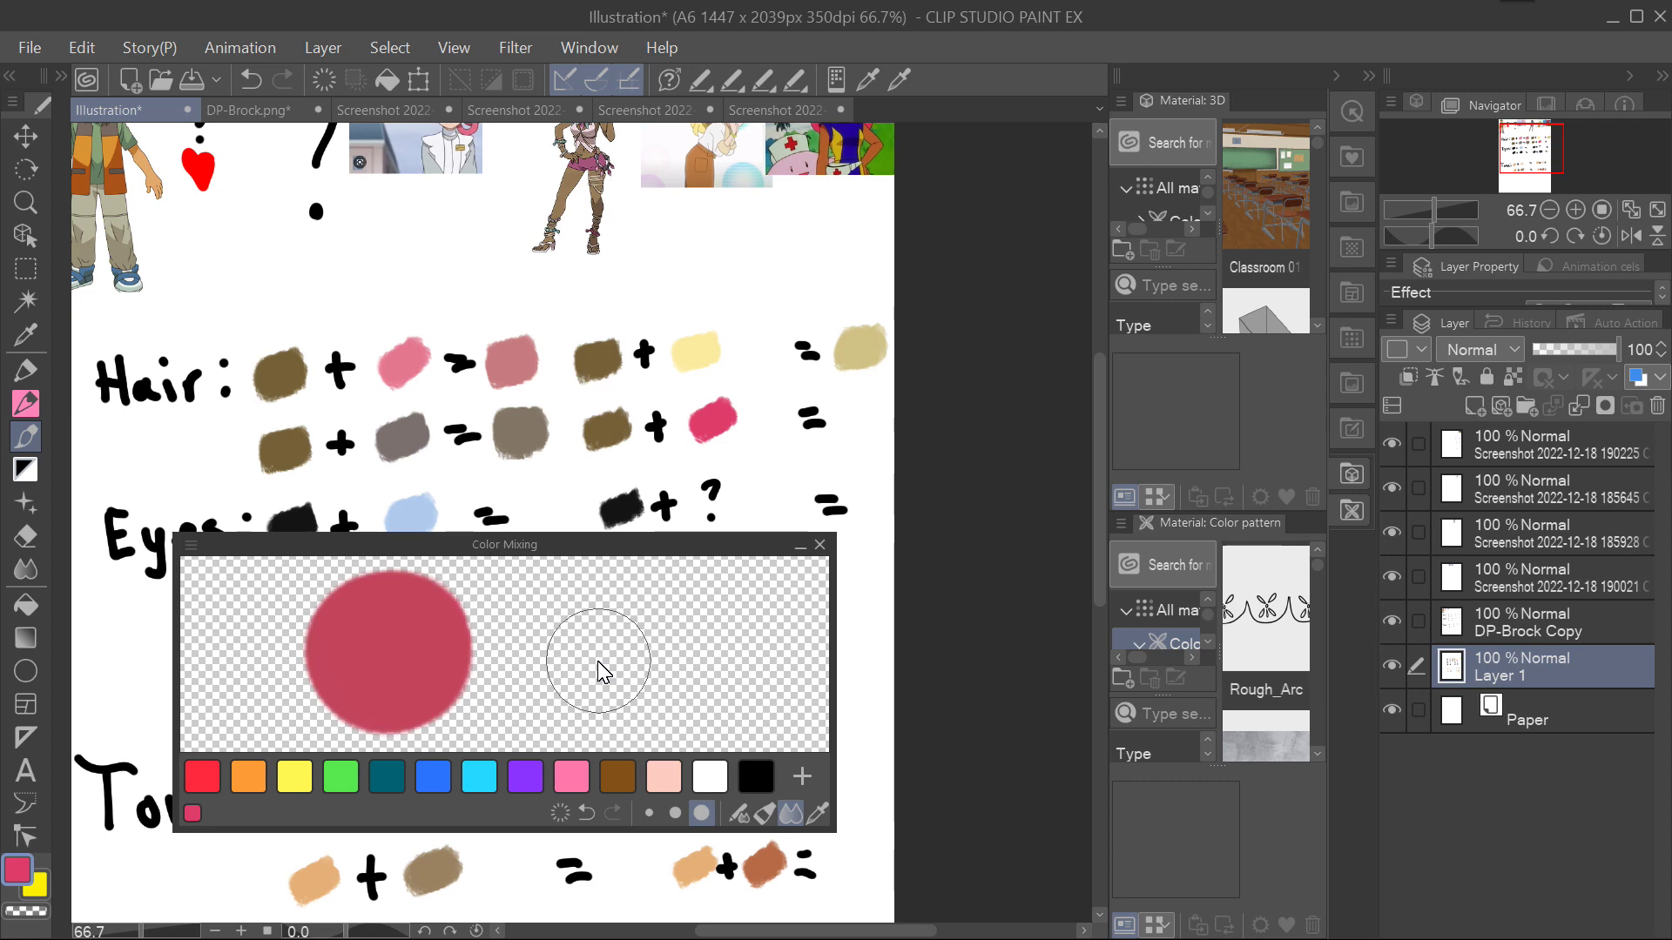
alt+click(593, 675)
drag(852, 408, 868, 442)
Clear the mixing area, blend Brock's black eye colour with the light blue, and paint the mix as the first Eyes result.
scroll(868, 442, down, 3)
scroll(851, 388, up, 4)
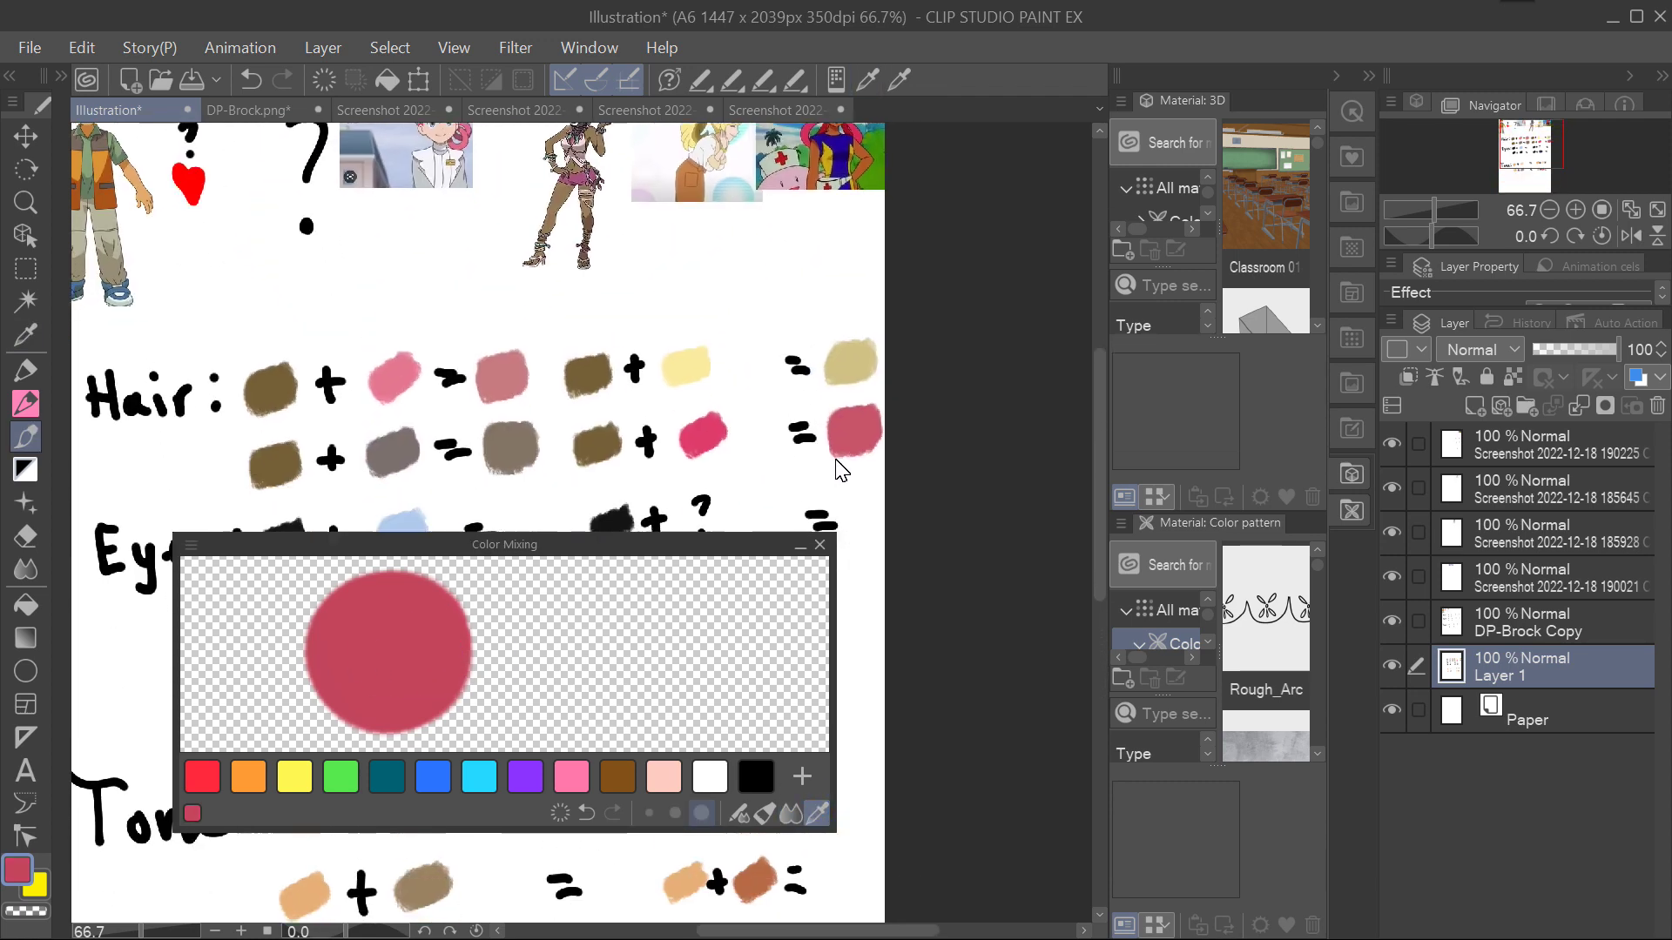
scroll(834, 430, down, 2)
scroll(834, 430, up, 3)
scroll(834, 429, down, 3)
click(560, 813)
click(756, 776)
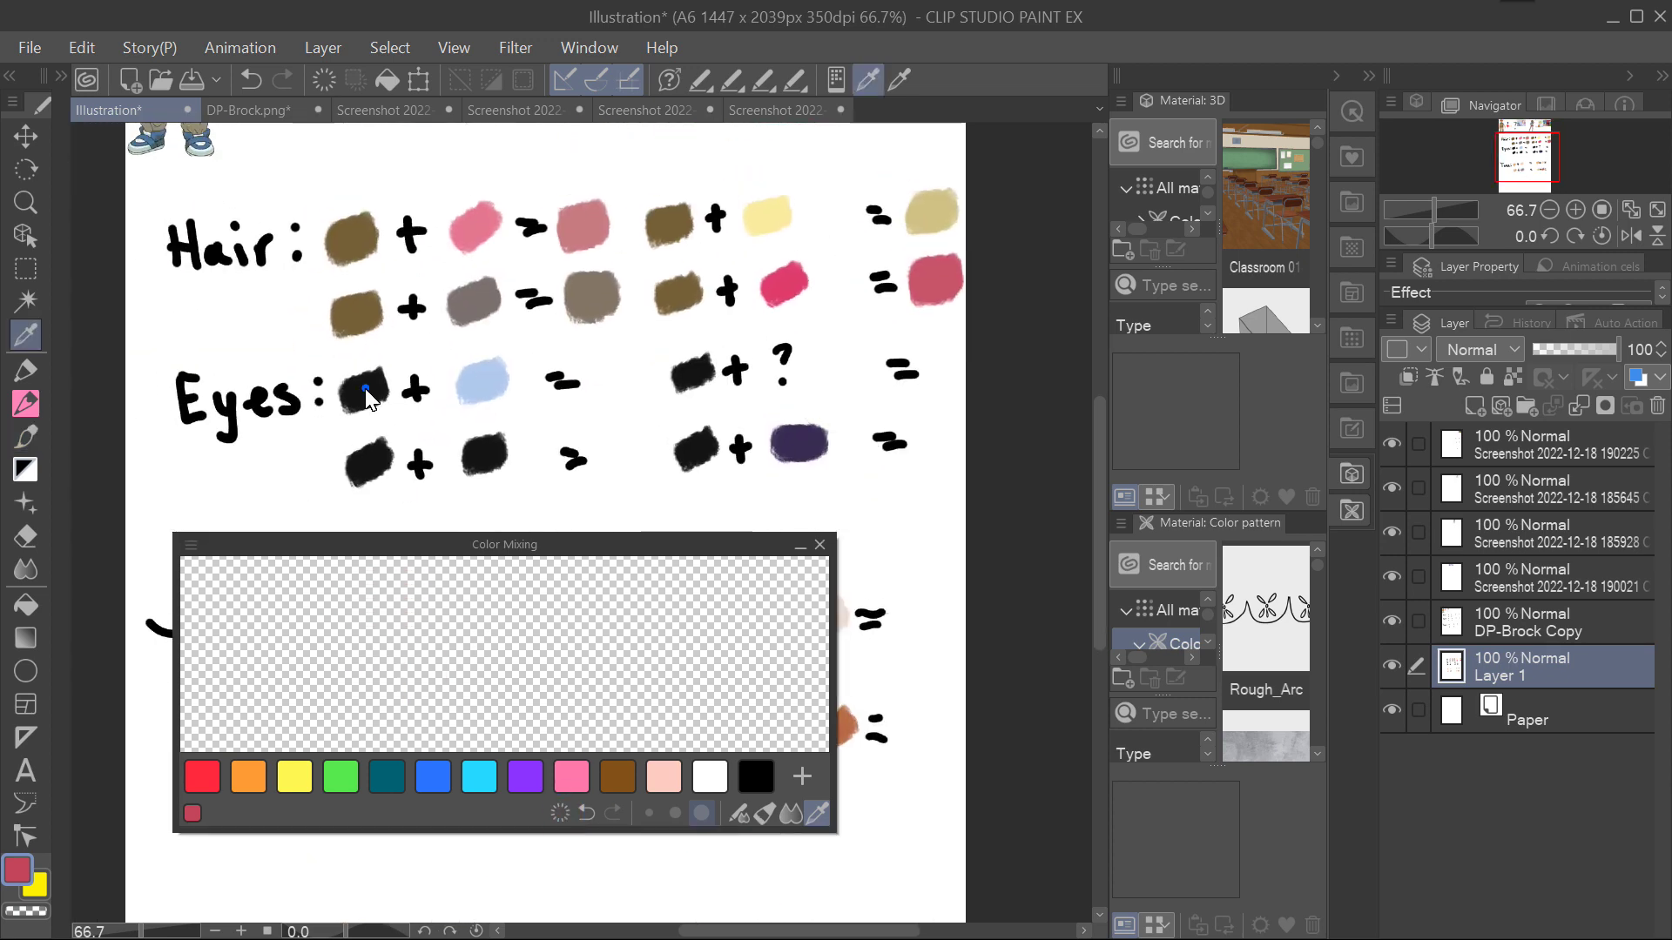
click(738, 812)
drag(349, 627, 410, 688)
alt+click(481, 380)
drag(488, 610, 452, 688)
mouse_move(436, 601)
mouse_down()
mouse_move(348, 706)
mouse_move(407, 649)
mouse_up()
click(407, 649)
drag(605, 370, 627, 383)
Clear the mixing area, blend the two black eye colours, and paint the mix as the second Eyes result.
click(560, 812)
alt+click(373, 460)
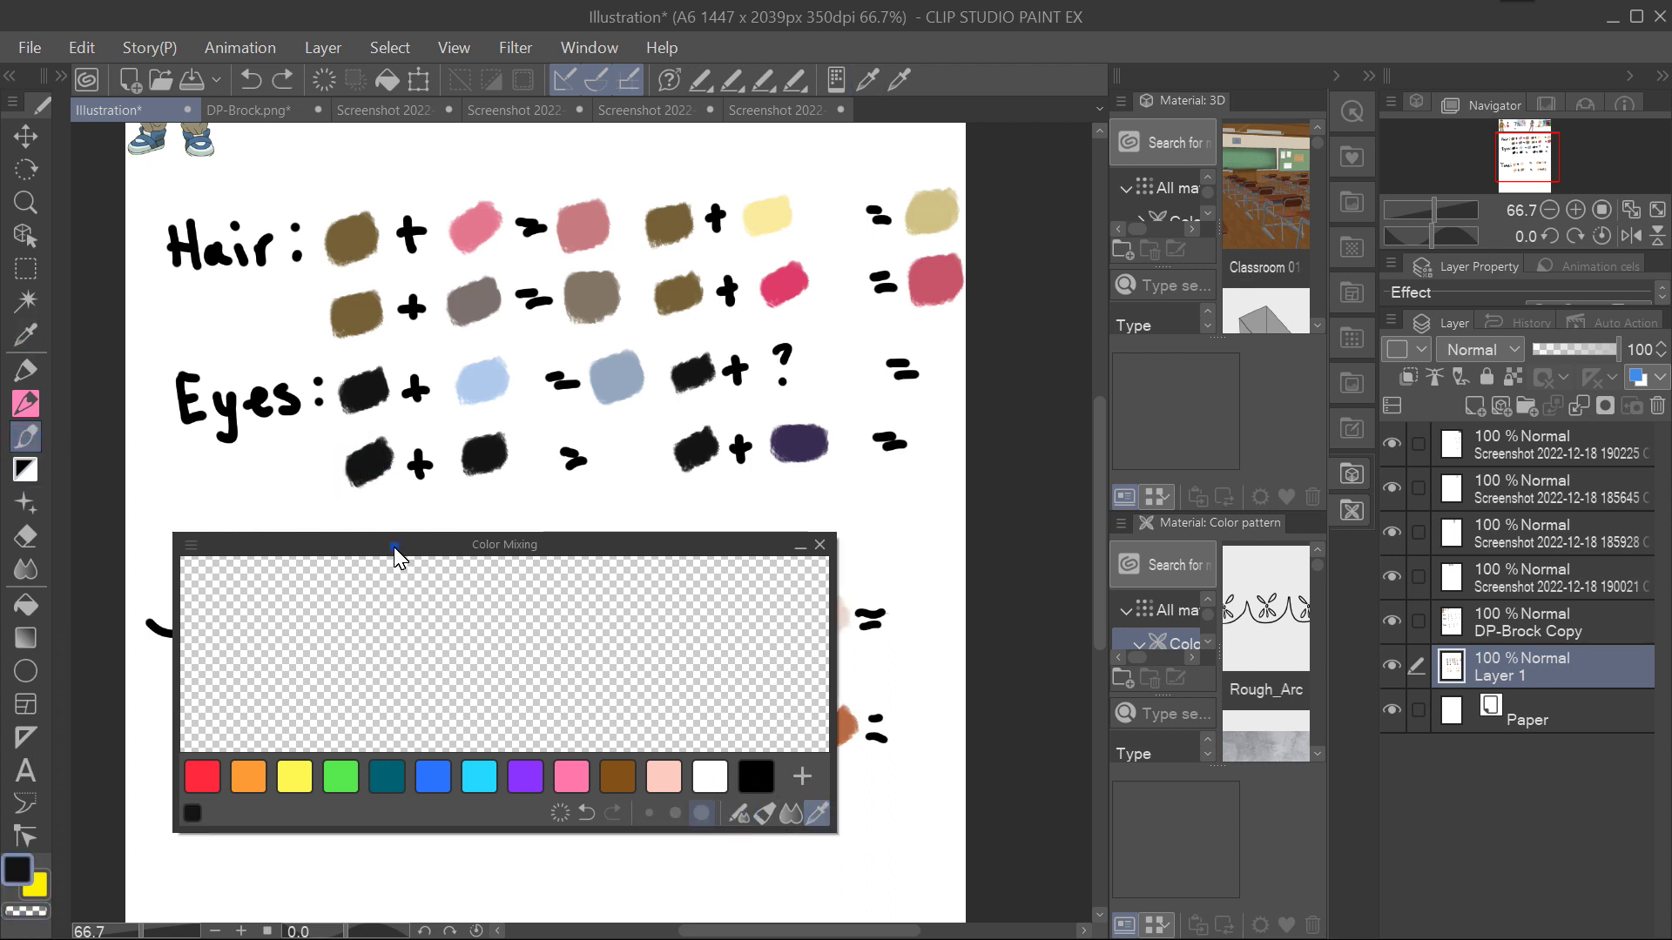
mouse_move(317, 616)
mouse_down()
mouse_move(349, 649)
mouse_move(503, 698)
mouse_move(421, 691)
mouse_move(461, 671)
mouse_up()
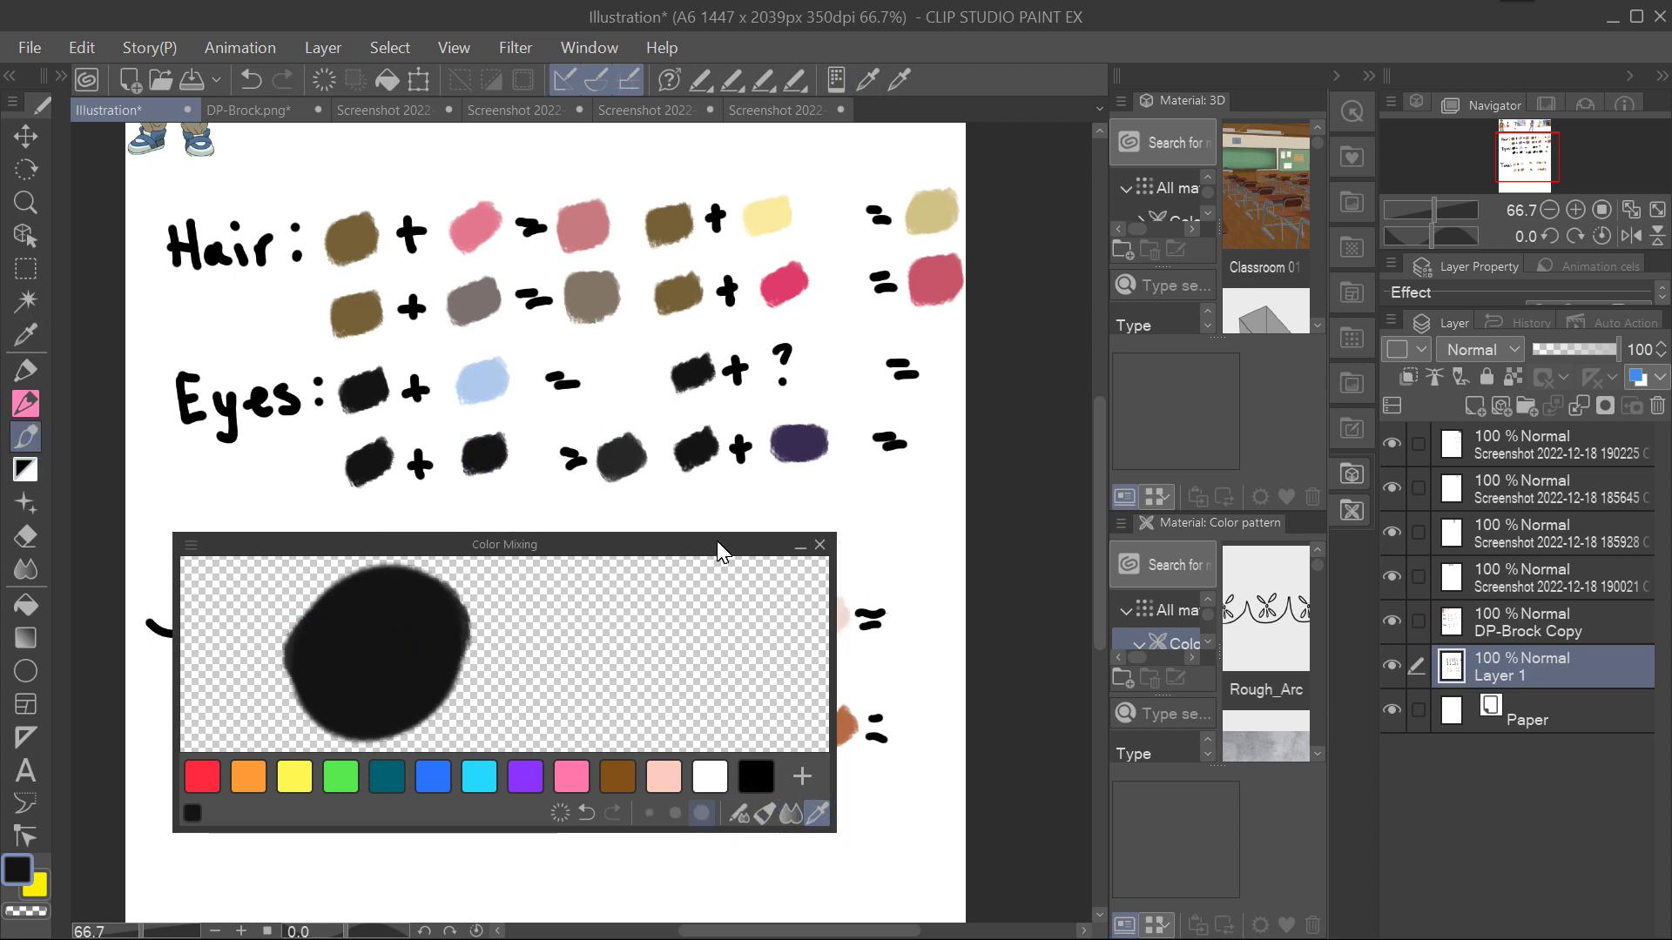
Clear the mixing area and lay down black sampled from Brock's first eye swatch.
scroll(795, 478, left, 2)
click(560, 813)
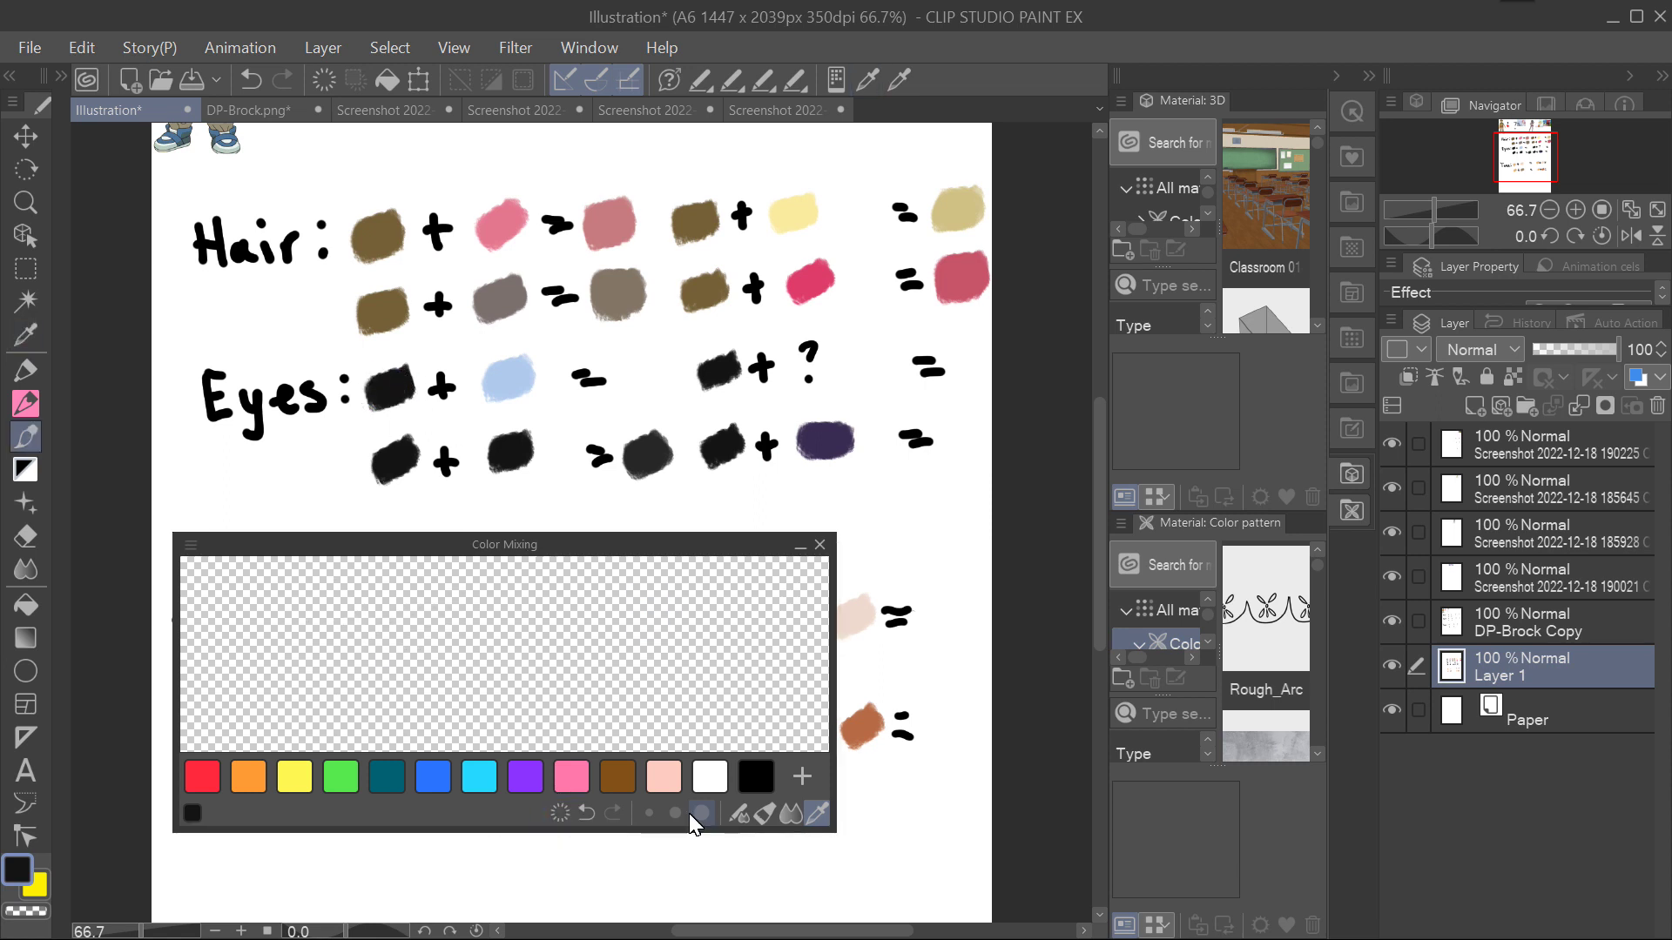
drag(348, 675, 448, 597)
key(i)
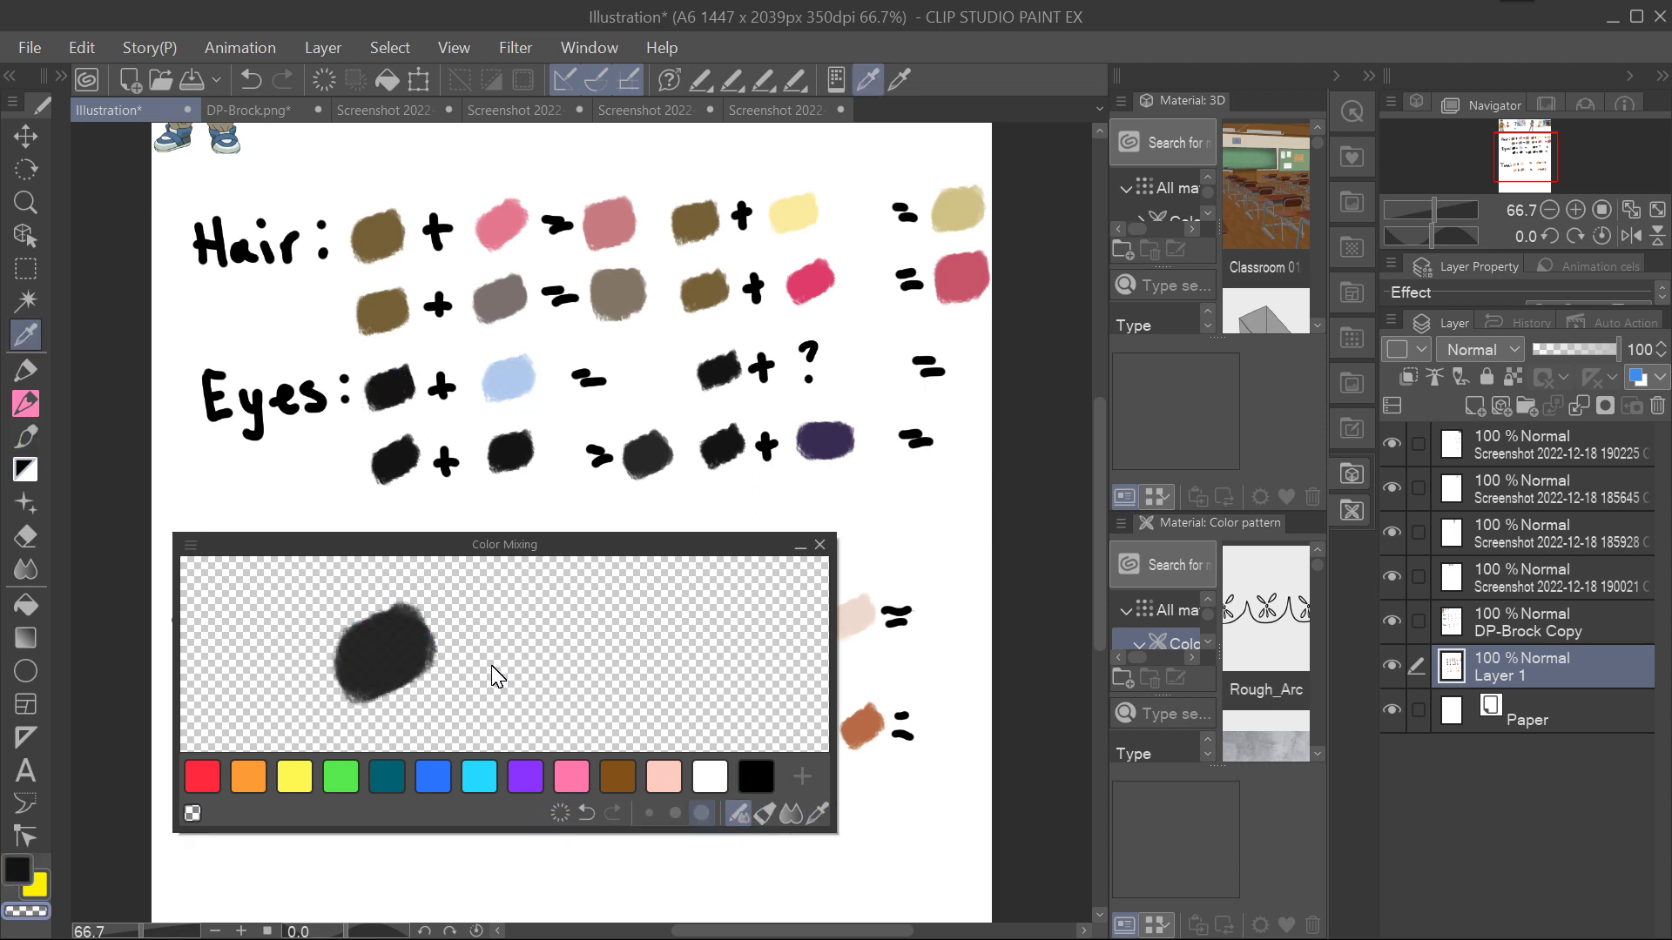
key(b)
drag(479, 666, 508, 682)
alt+click(389, 402)
mouse_move(375, 644)
mouse_down()
mouse_move(429, 642)
mouse_move(470, 661)
mouse_move(436, 665)
mouse_move(488, 670)
mouse_up()
Blend the sampled light blue eye colour into the black and paint the grey-blue mix as the first Eyes result.
click(819, 814)
click(518, 392)
click(739, 814)
click(817, 814)
click(417, 653)
drag(642, 383, 651, 373)
Repaint the second Eyes result in black and draw a question mark as the third Eyes result.
click(756, 775)
drag(631, 445, 657, 464)
scroll(784, 484, right, 5)
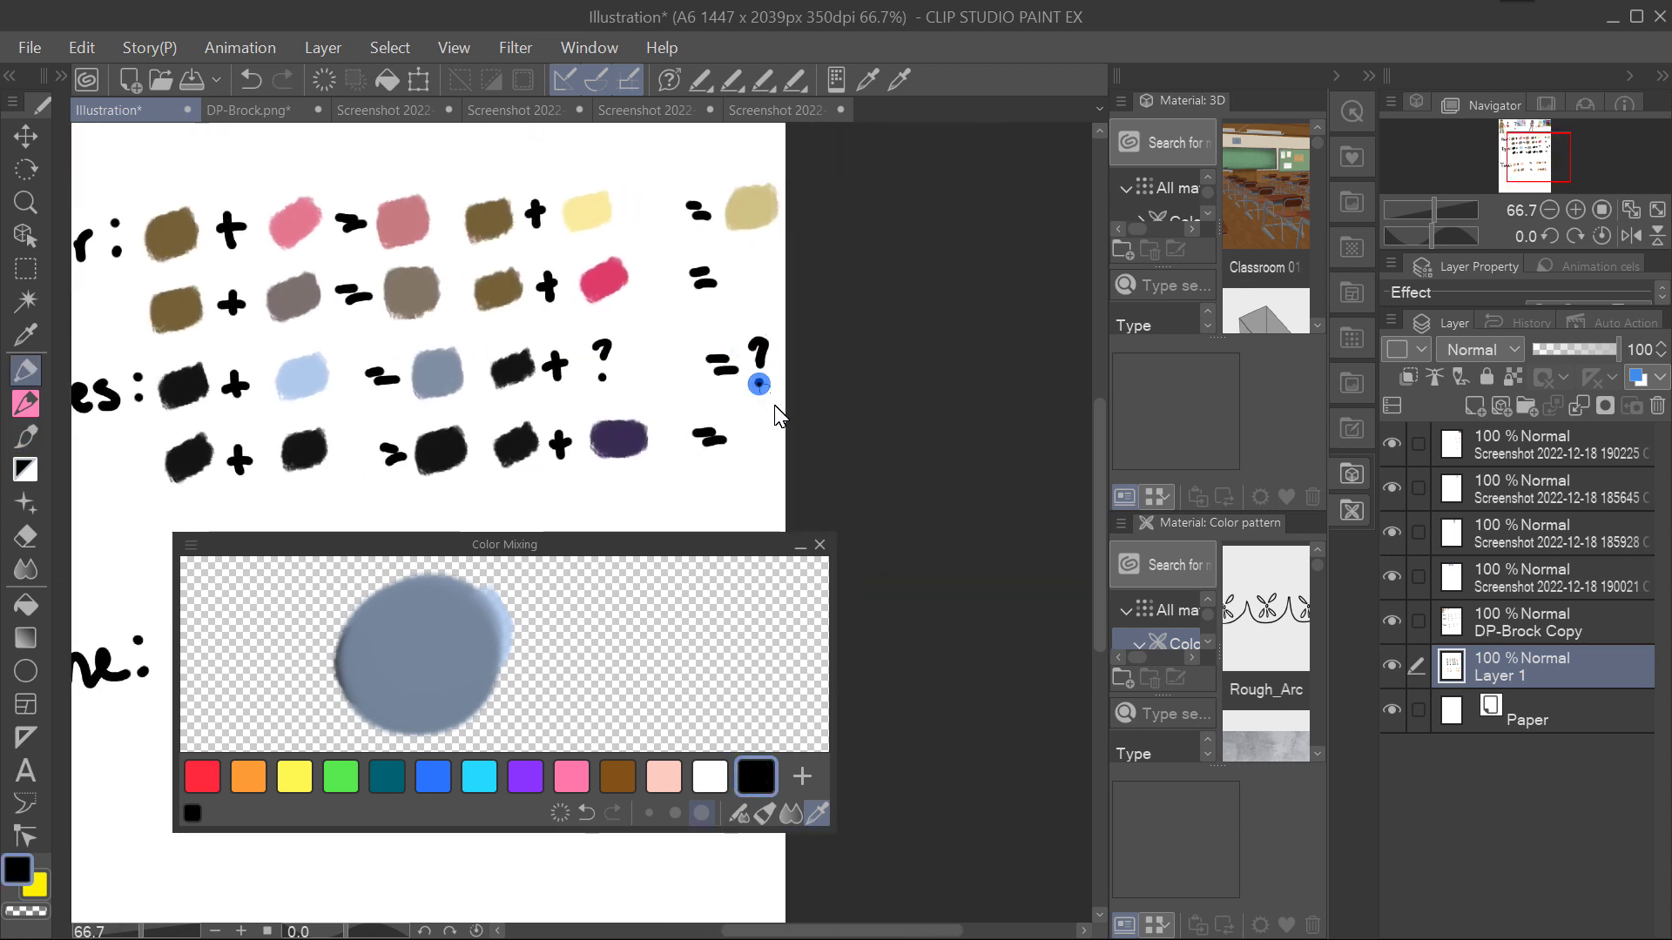
Clear the mixing area, blend black with the dark purple eye colour, and paint the mix as the fourth Eyes result.
click(560, 814)
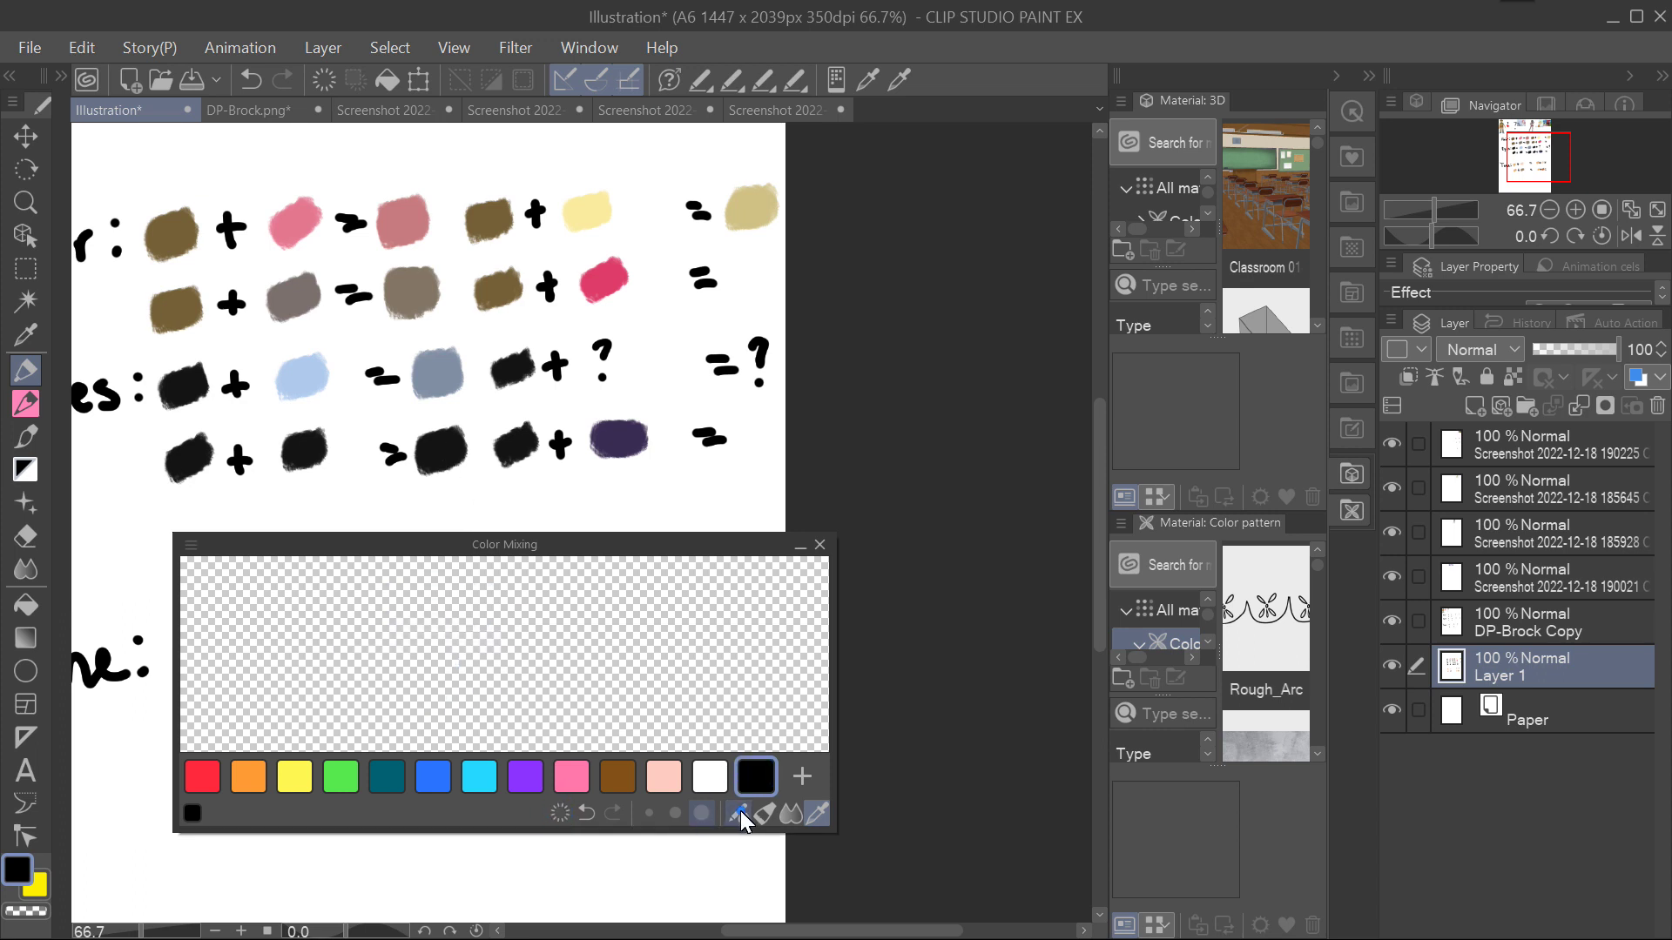
click(738, 815)
drag(357, 618, 401, 679)
click(559, 814)
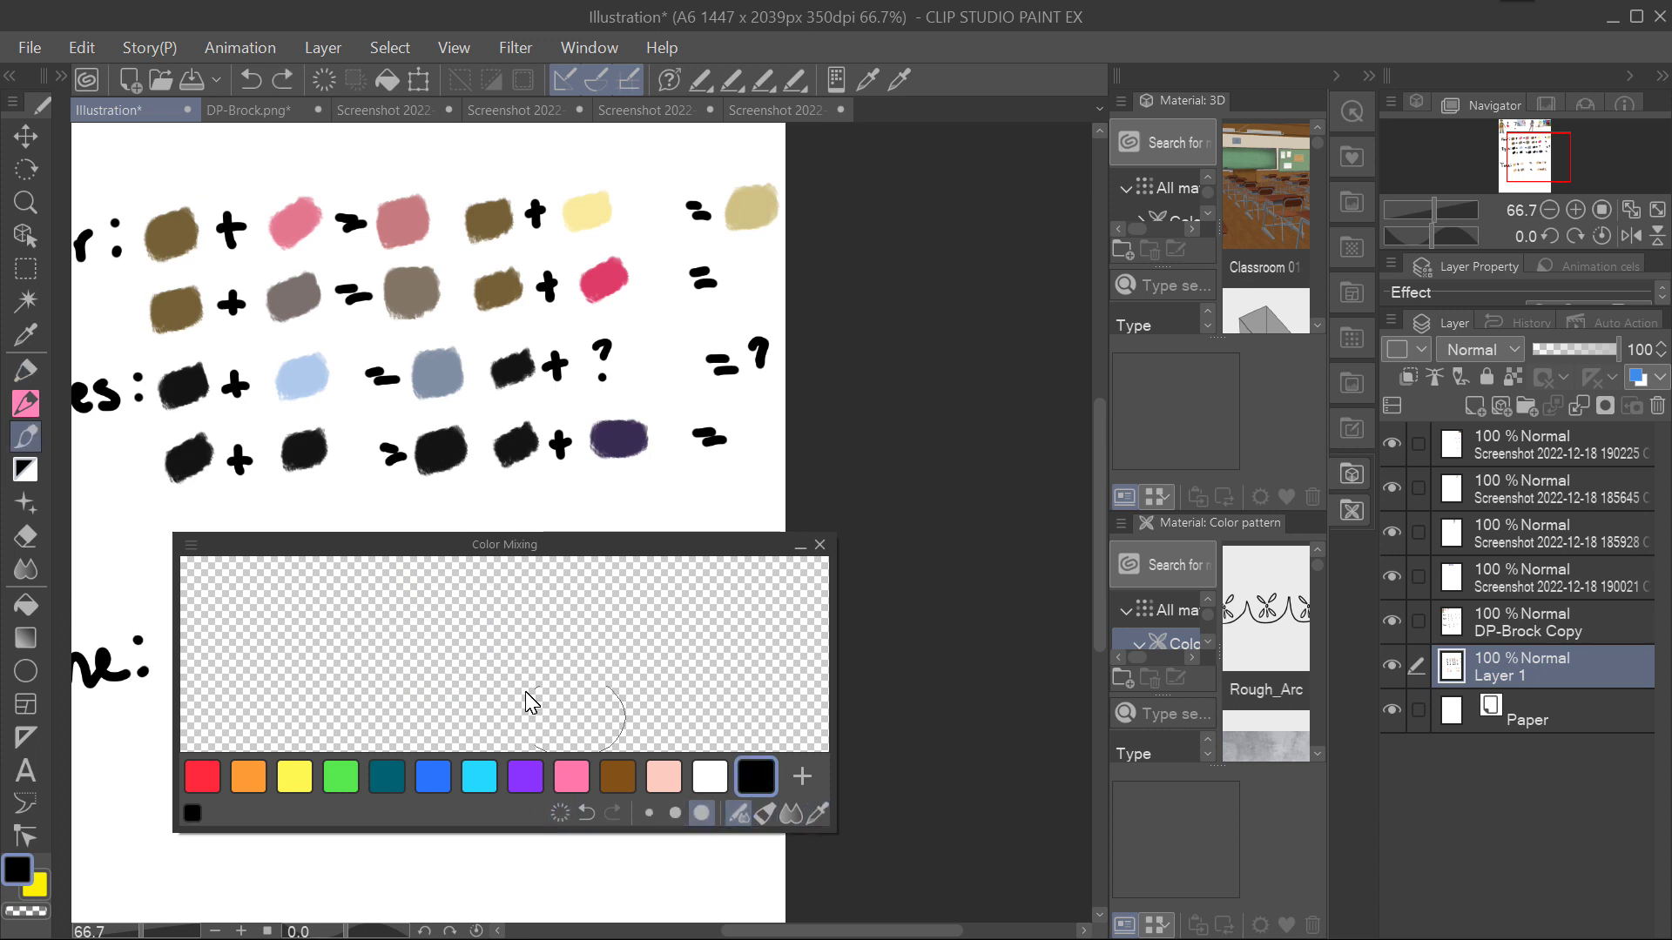
drag(349, 610, 410, 666)
alt+click(616, 467)
drag(418, 609, 487, 666)
click(790, 813)
drag(392, 645, 514, 662)
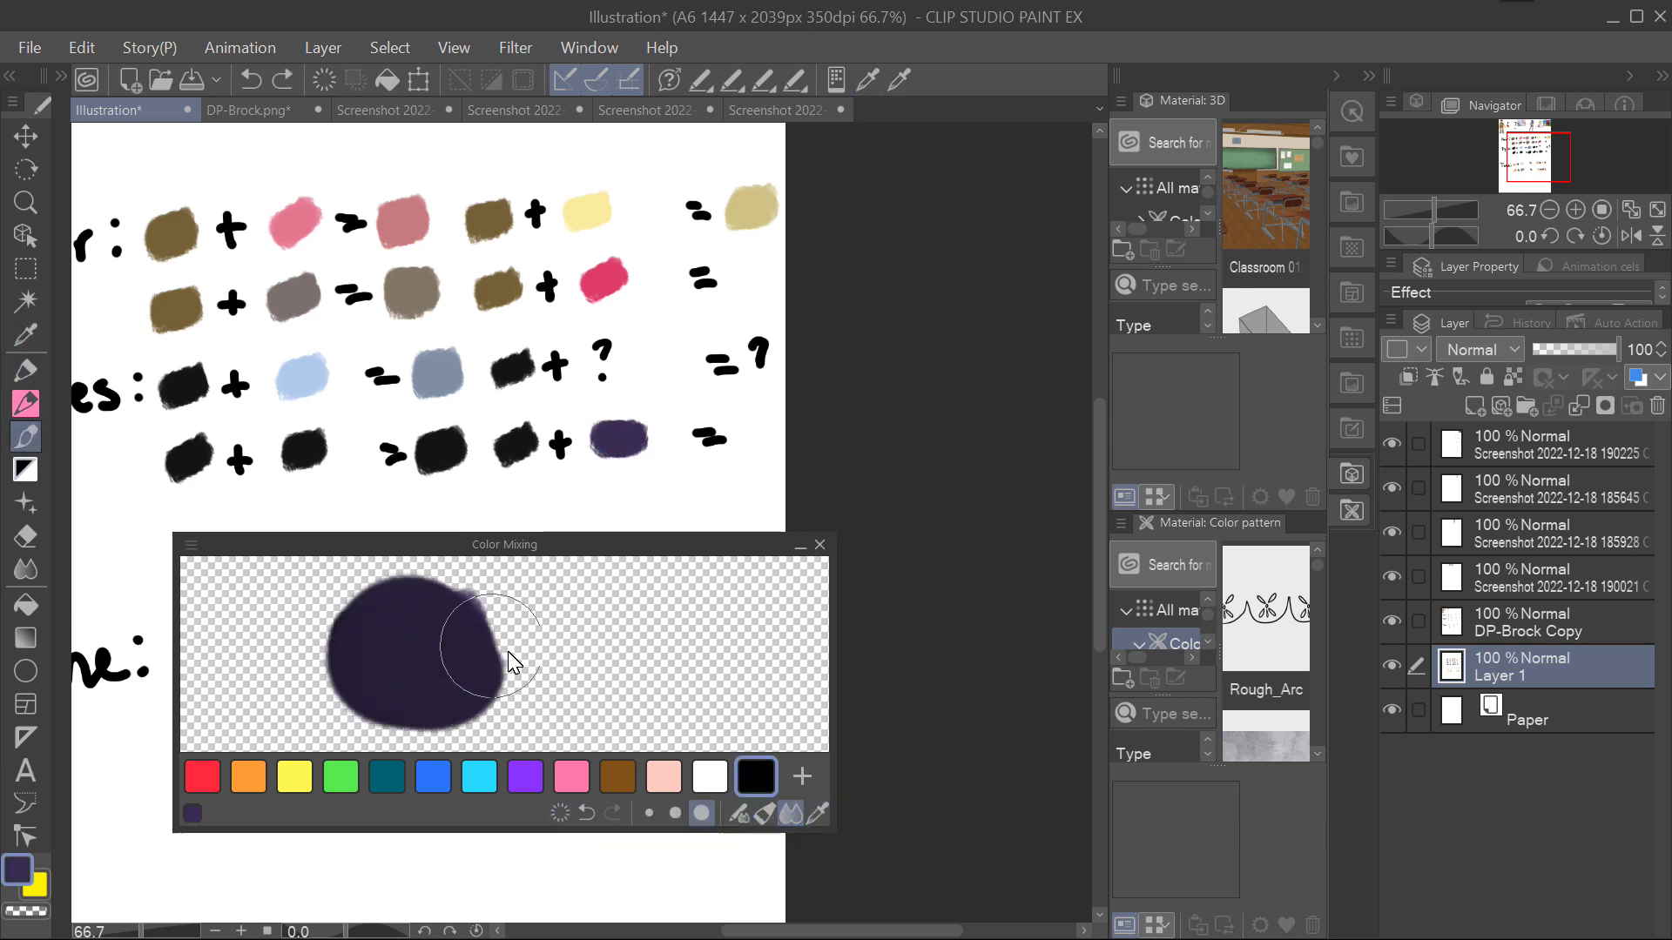
alt+click(467, 671)
drag(738, 440, 777, 448)
Erase the equals sign of the first Tone equation on the DP-Brock Copy layer.
scroll(896, 534, down, 3)
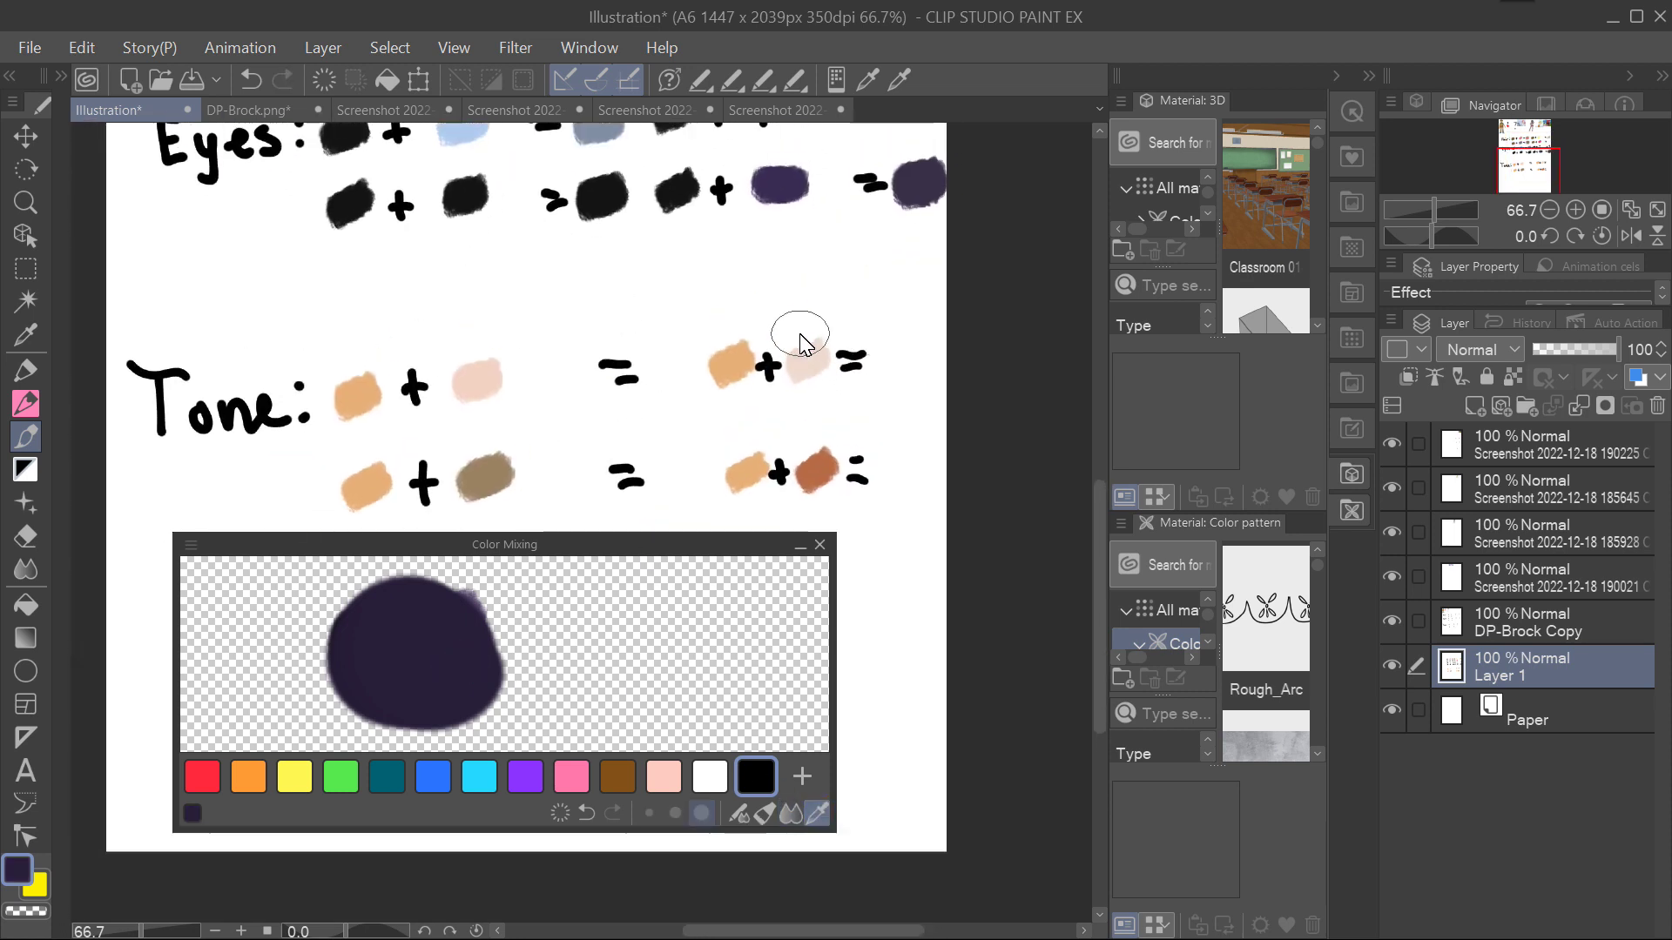
click(1559, 623)
drag(600, 370, 635, 377)
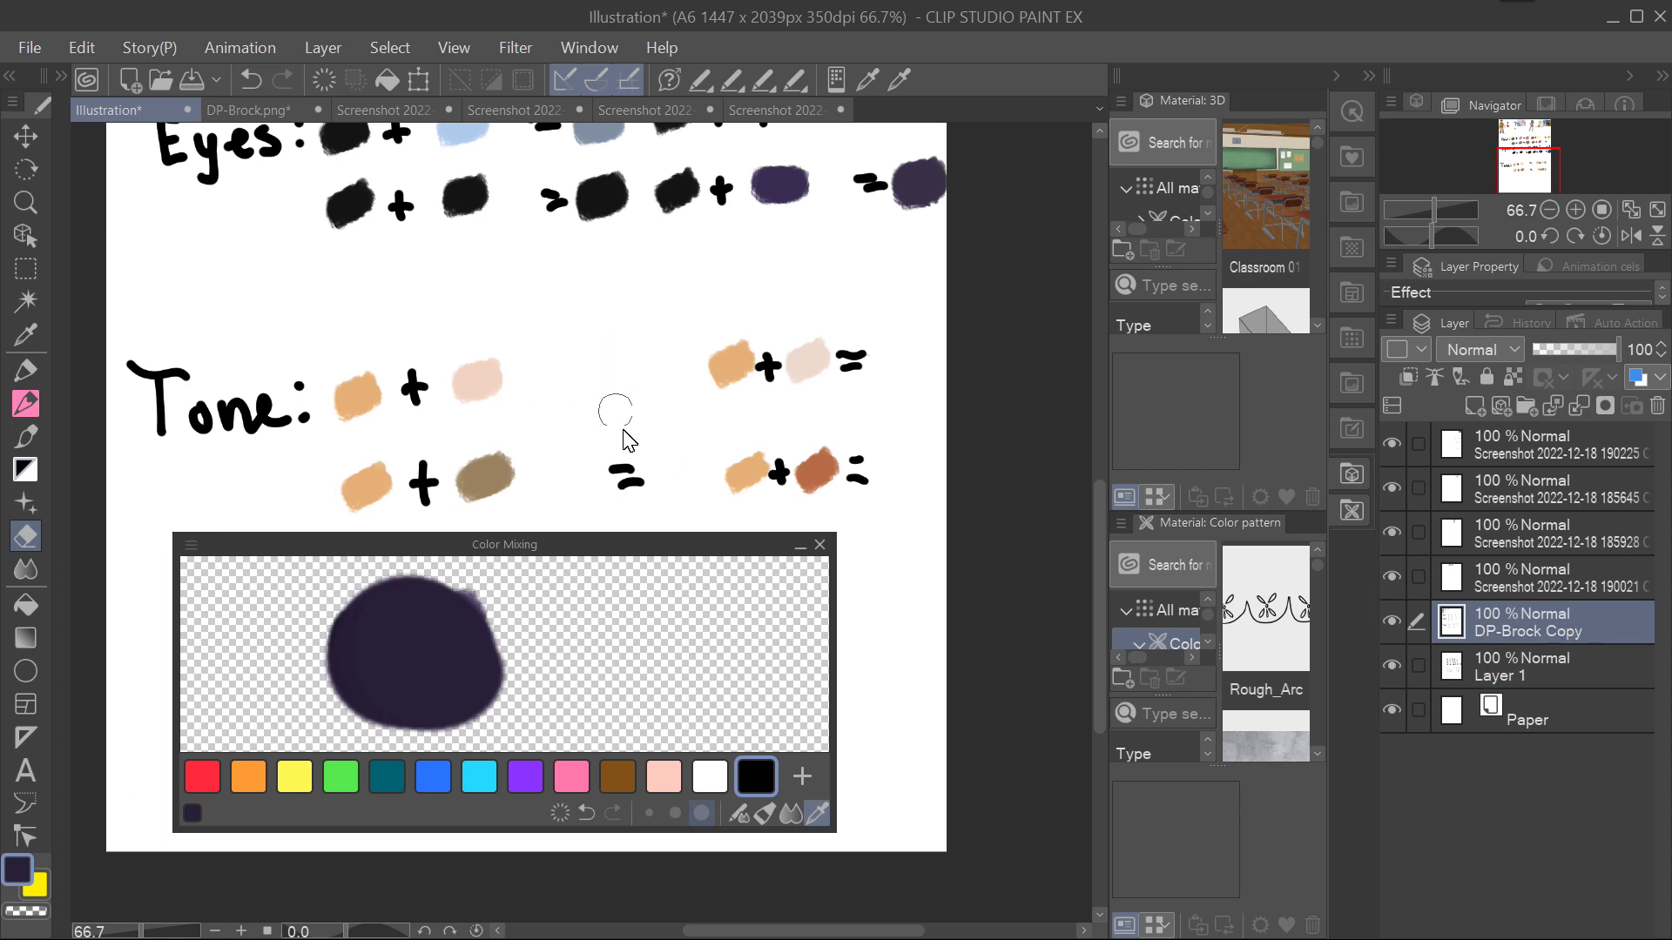
Redraw the equals signs of the first two Tone equations in black, close to their second swatches.
click(751, 782)
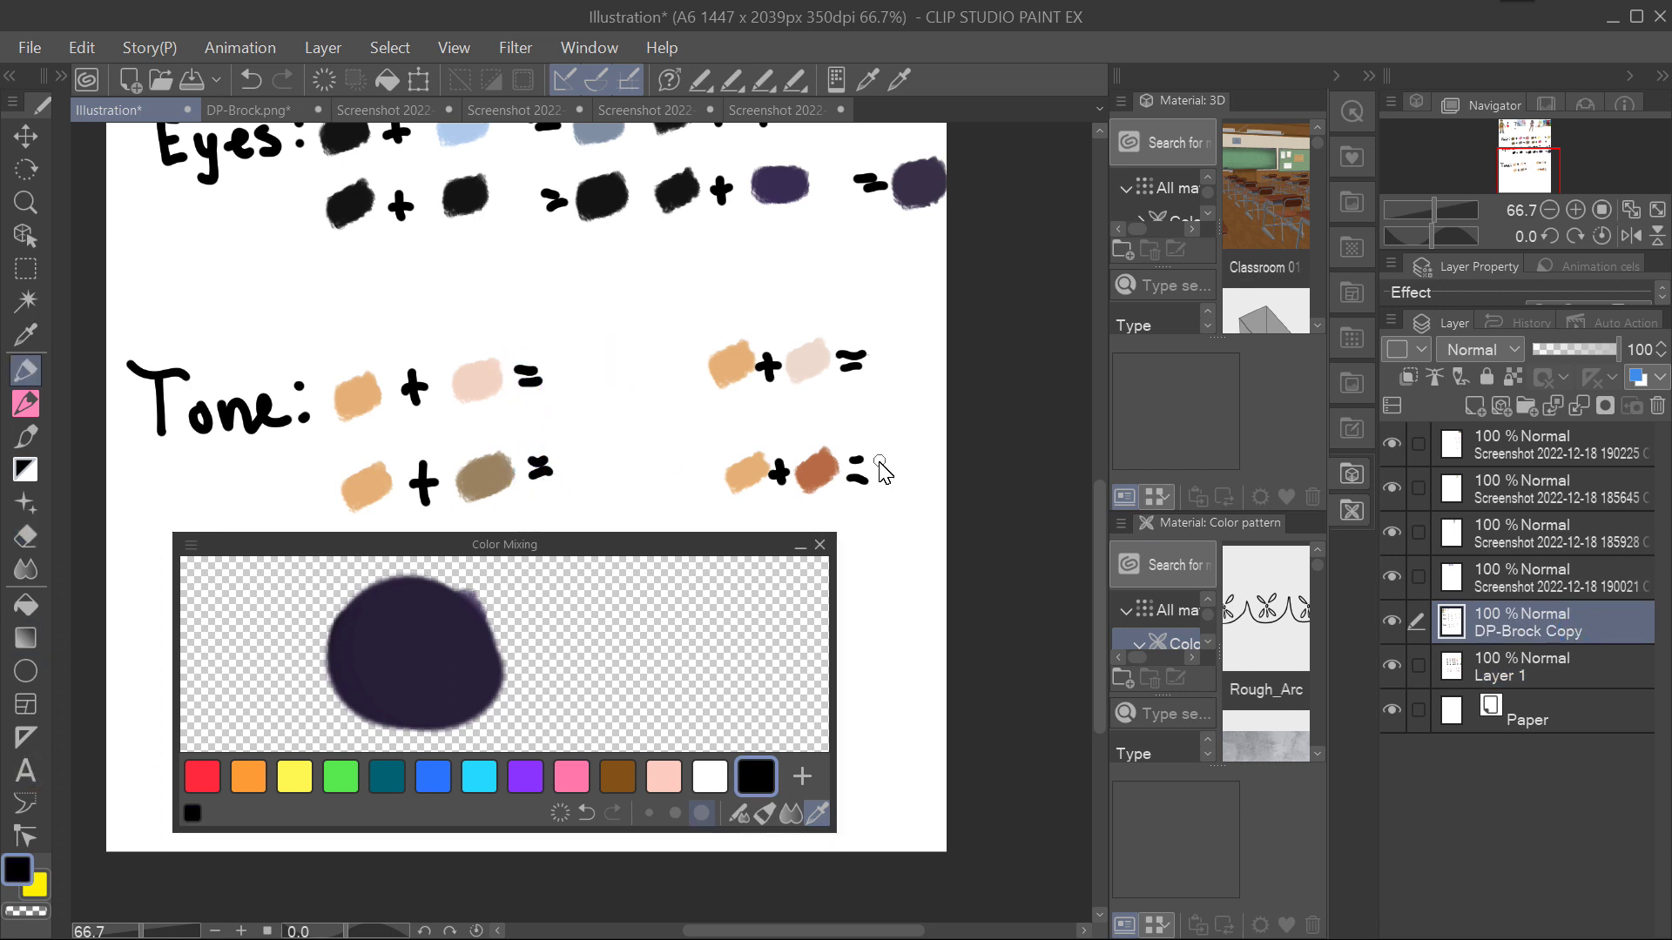
Clear the mixing area, blend the tan skin colour with the pale pink, and paint the mix as the first Tone result.
click(560, 813)
alt+click(357, 395)
click(738, 813)
click(341, 640)
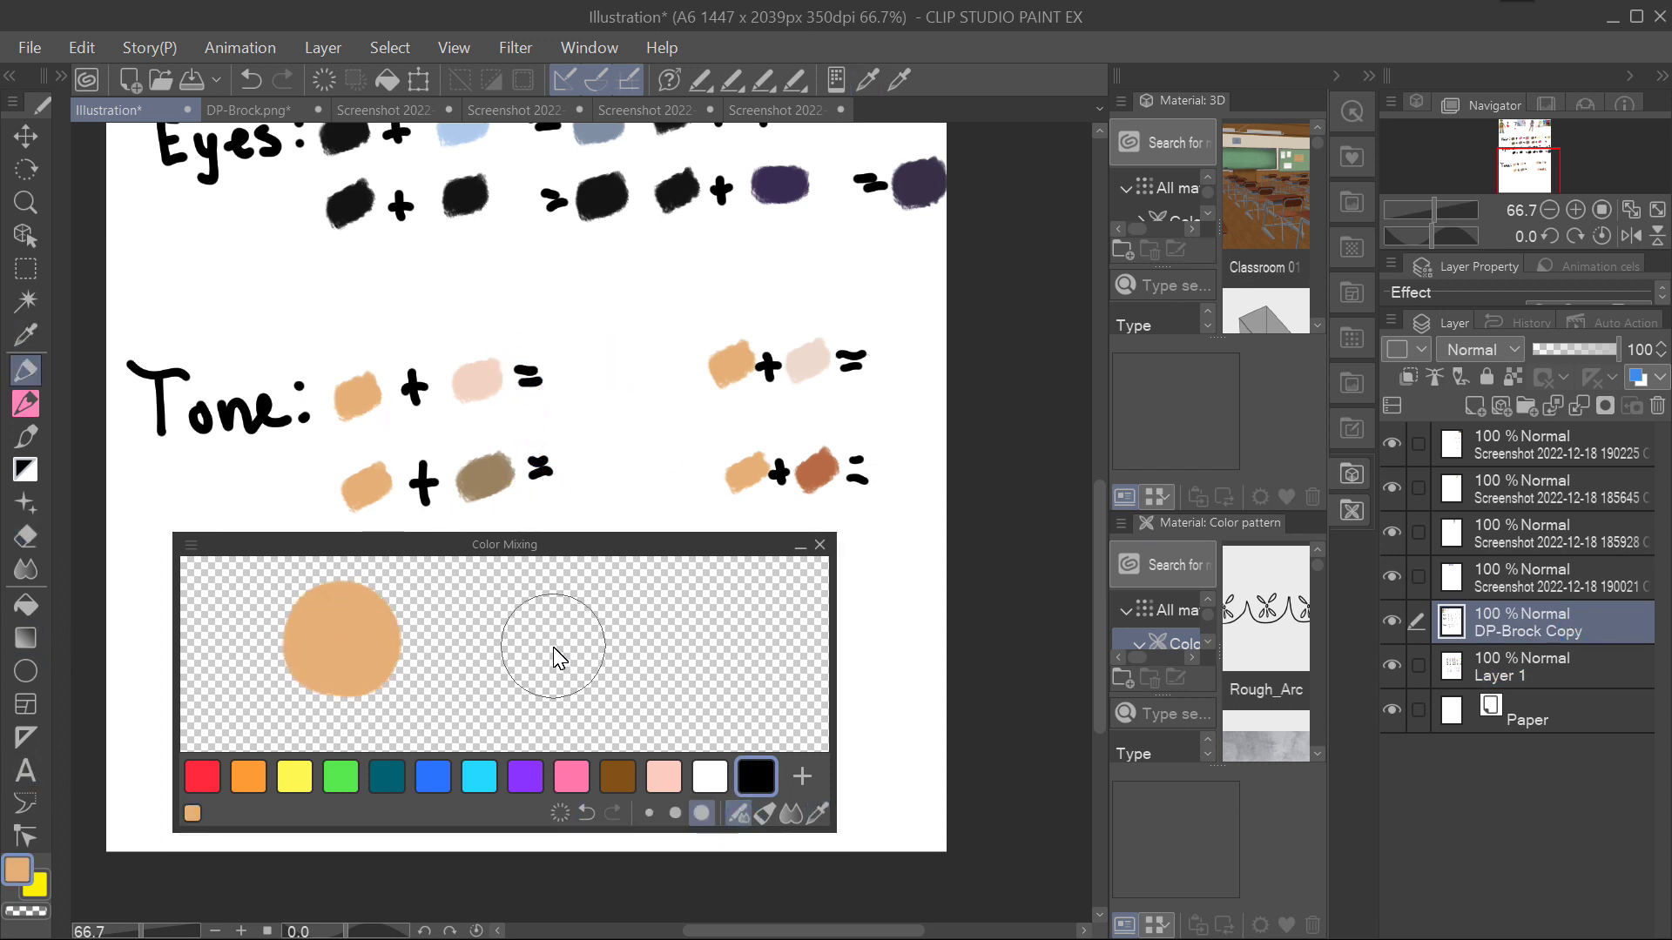
alt+click(477, 380)
mouse_move(436, 644)
mouse_down()
mouse_move(422, 661)
mouse_move(363, 635)
mouse_up()
alt+click(433, 632)
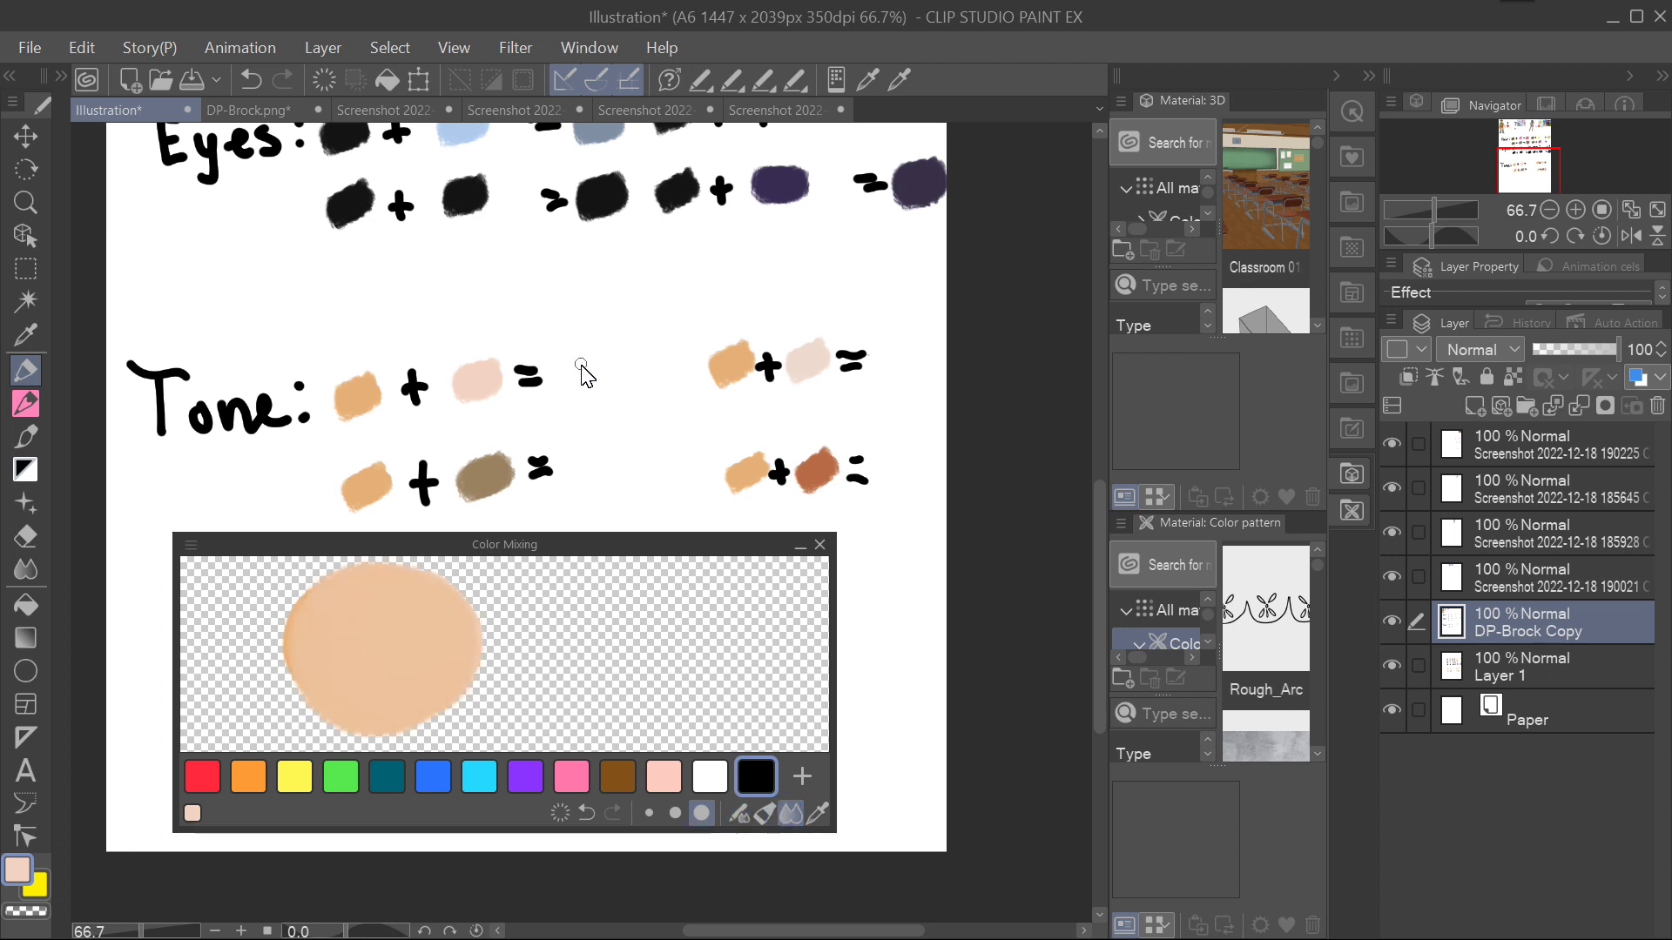
drag(576, 381, 601, 370)
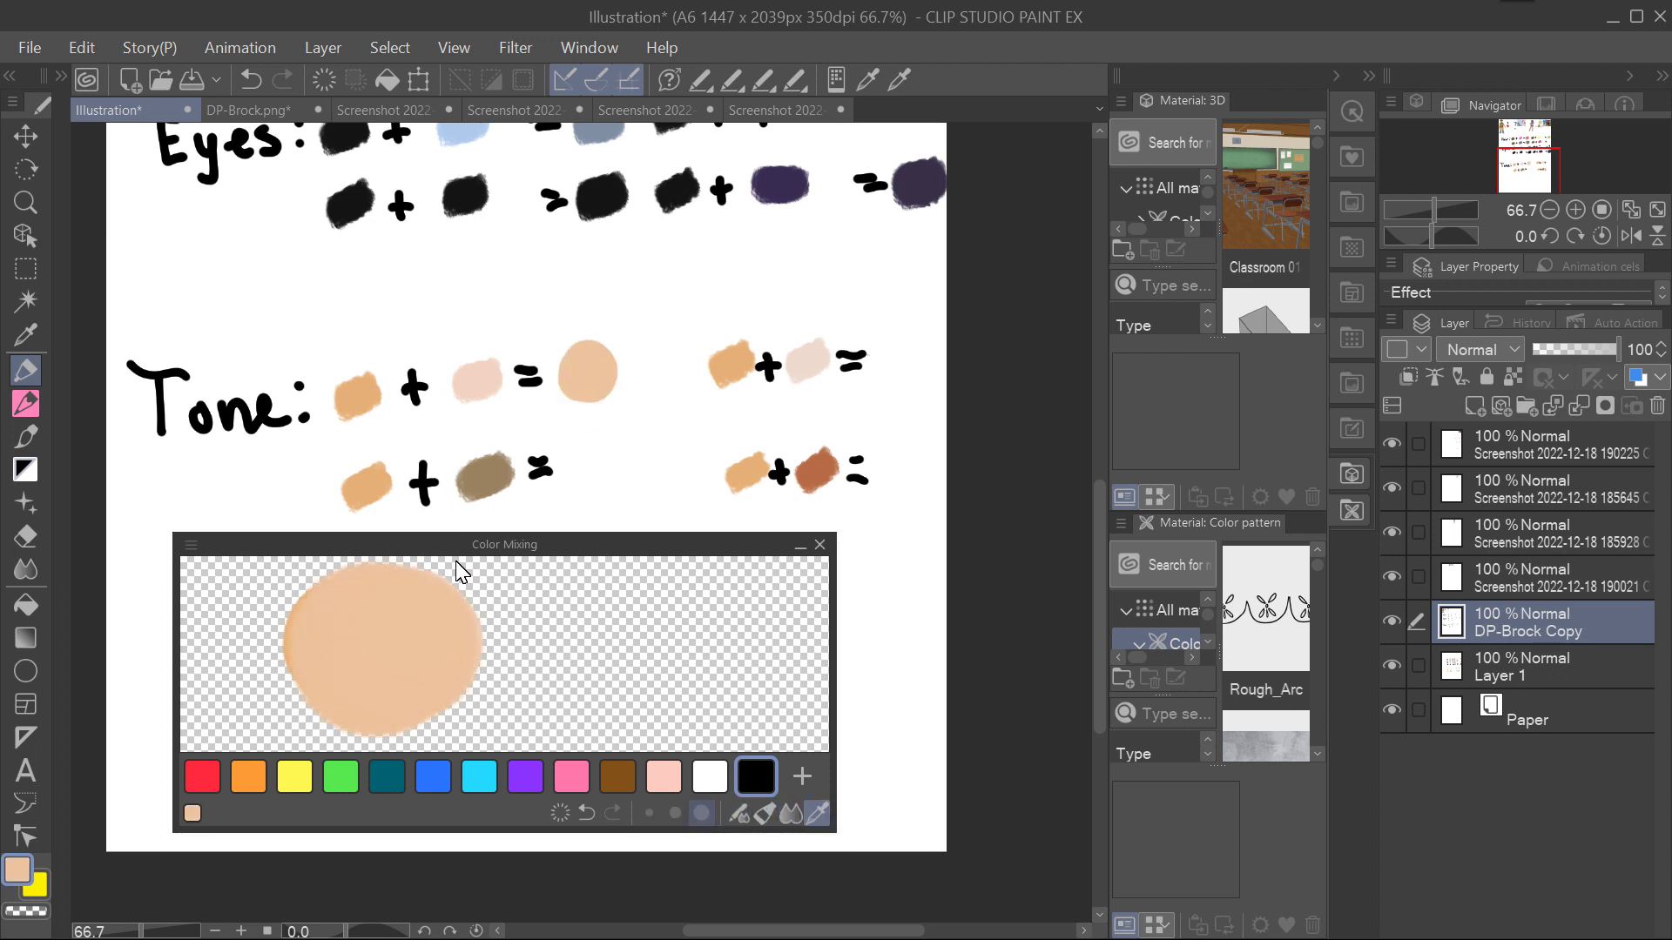
Clear the mixing area, blend the tan with the olive-brown skin colour, and paint the mix as the second Tone result.
alt+click(366, 485)
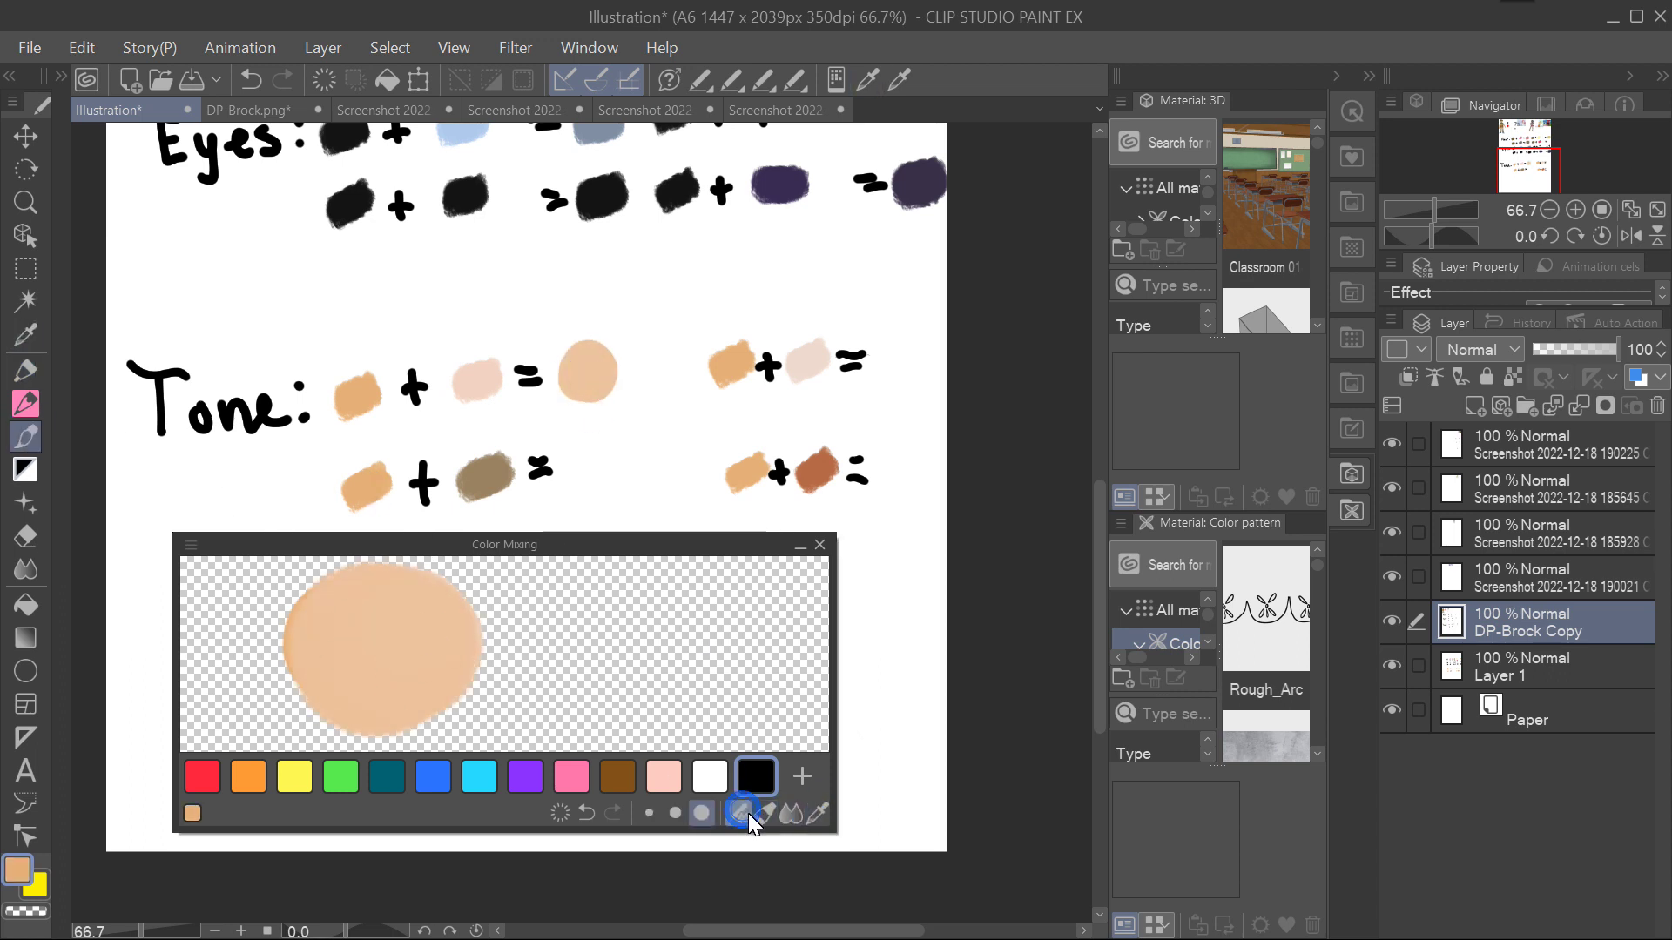
click(738, 813)
click(559, 813)
mouse_move(336, 634)
mouse_down()
mouse_move(431, 644)
mouse_move(436, 615)
mouse_up()
alt+click(486, 475)
alt+click(392, 644)
mouse_move(566, 461)
mouse_down()
mouse_move(589, 478)
mouse_move(622, 466)
mouse_up()
Blend the tan with the very pale pink skin colour in a cleared mixing area and paint the mix as the third Tone result.
scroll(632, 460, right, 3)
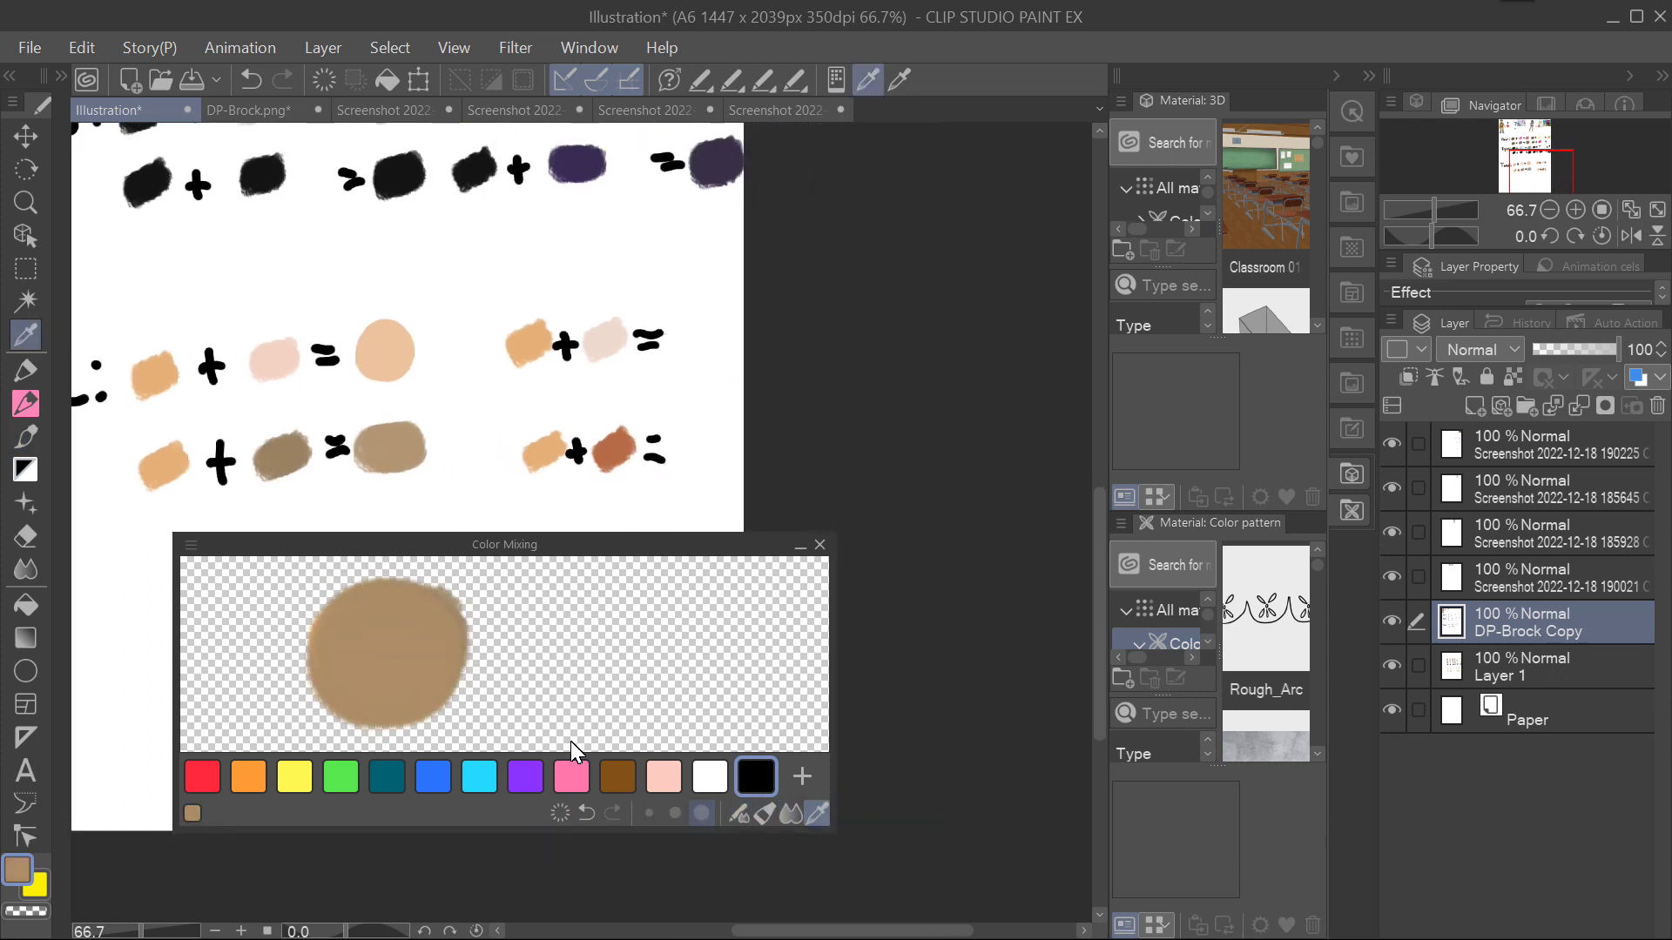
click(559, 813)
alt+click(542, 450)
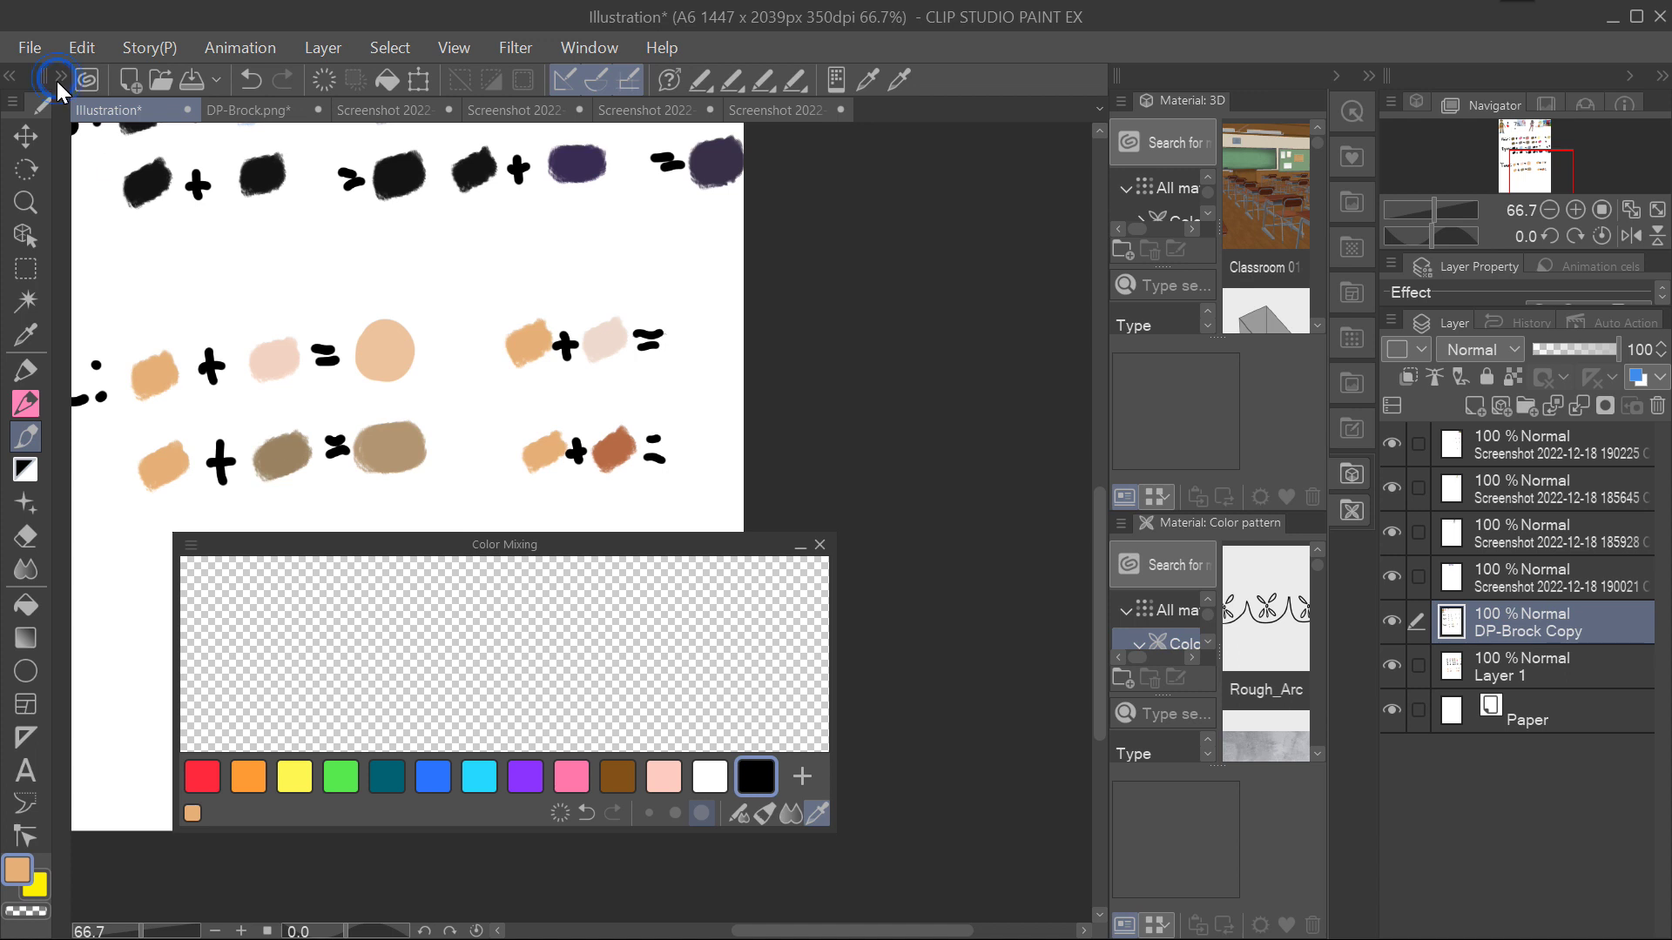
click(58, 78)
drag(372, 664, 409, 631)
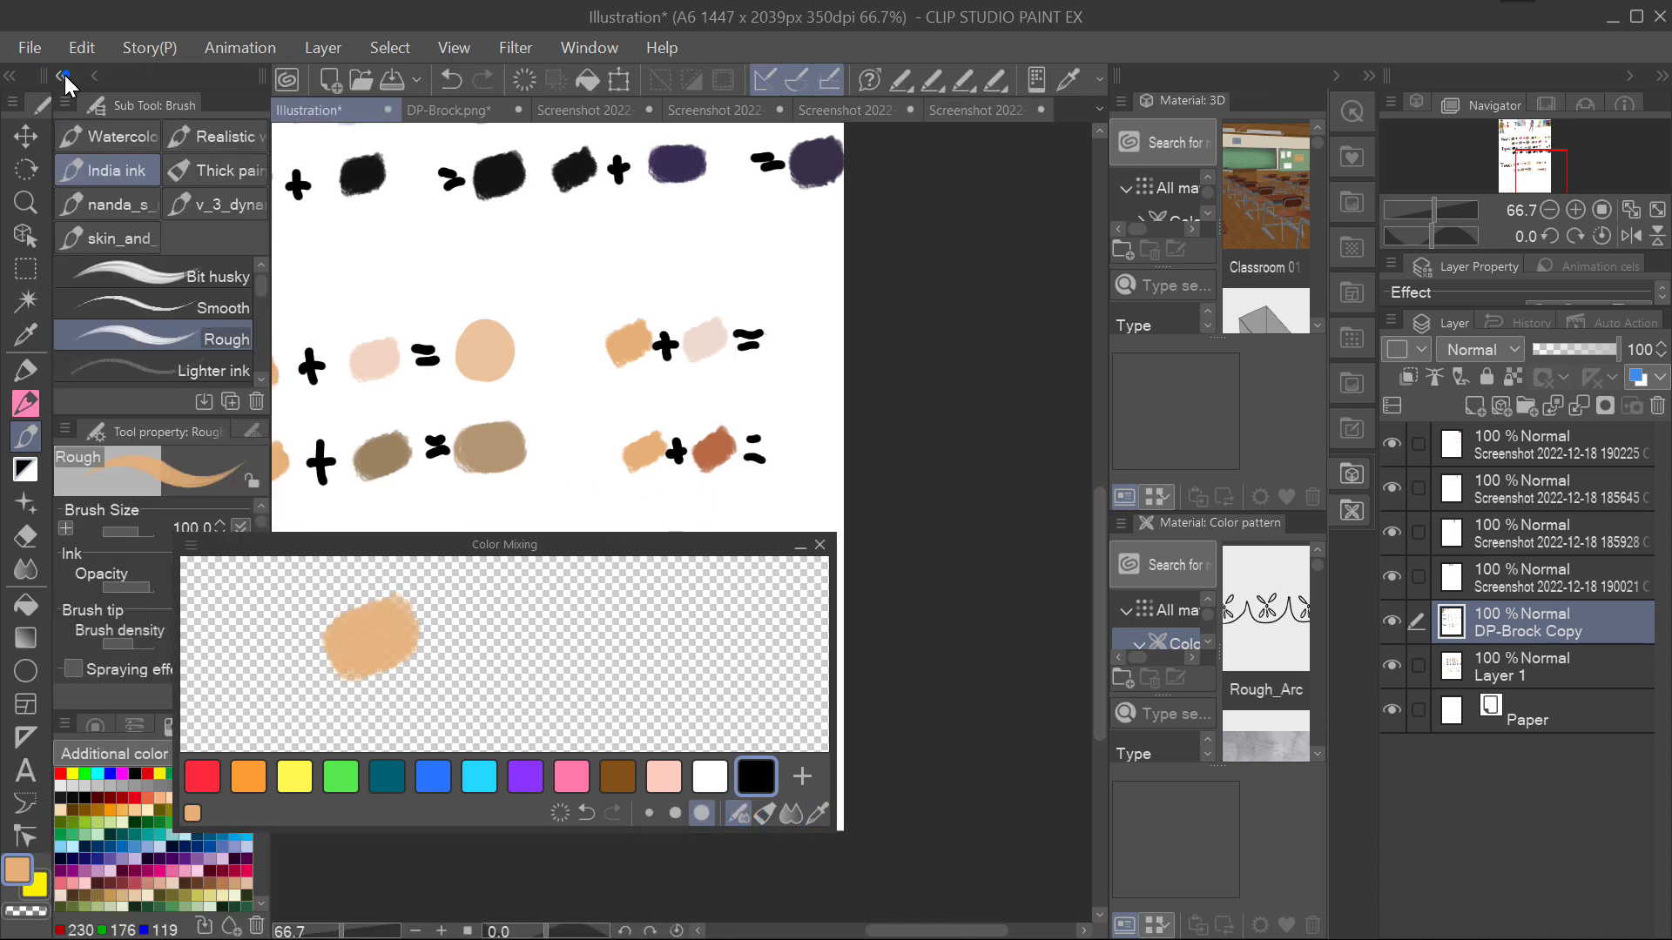
click(63, 79)
alt+click(620, 350)
mouse_move(409, 649)
mouse_down()
mouse_move(462, 620)
mouse_move(418, 635)
mouse_move(427, 679)
mouse_up()
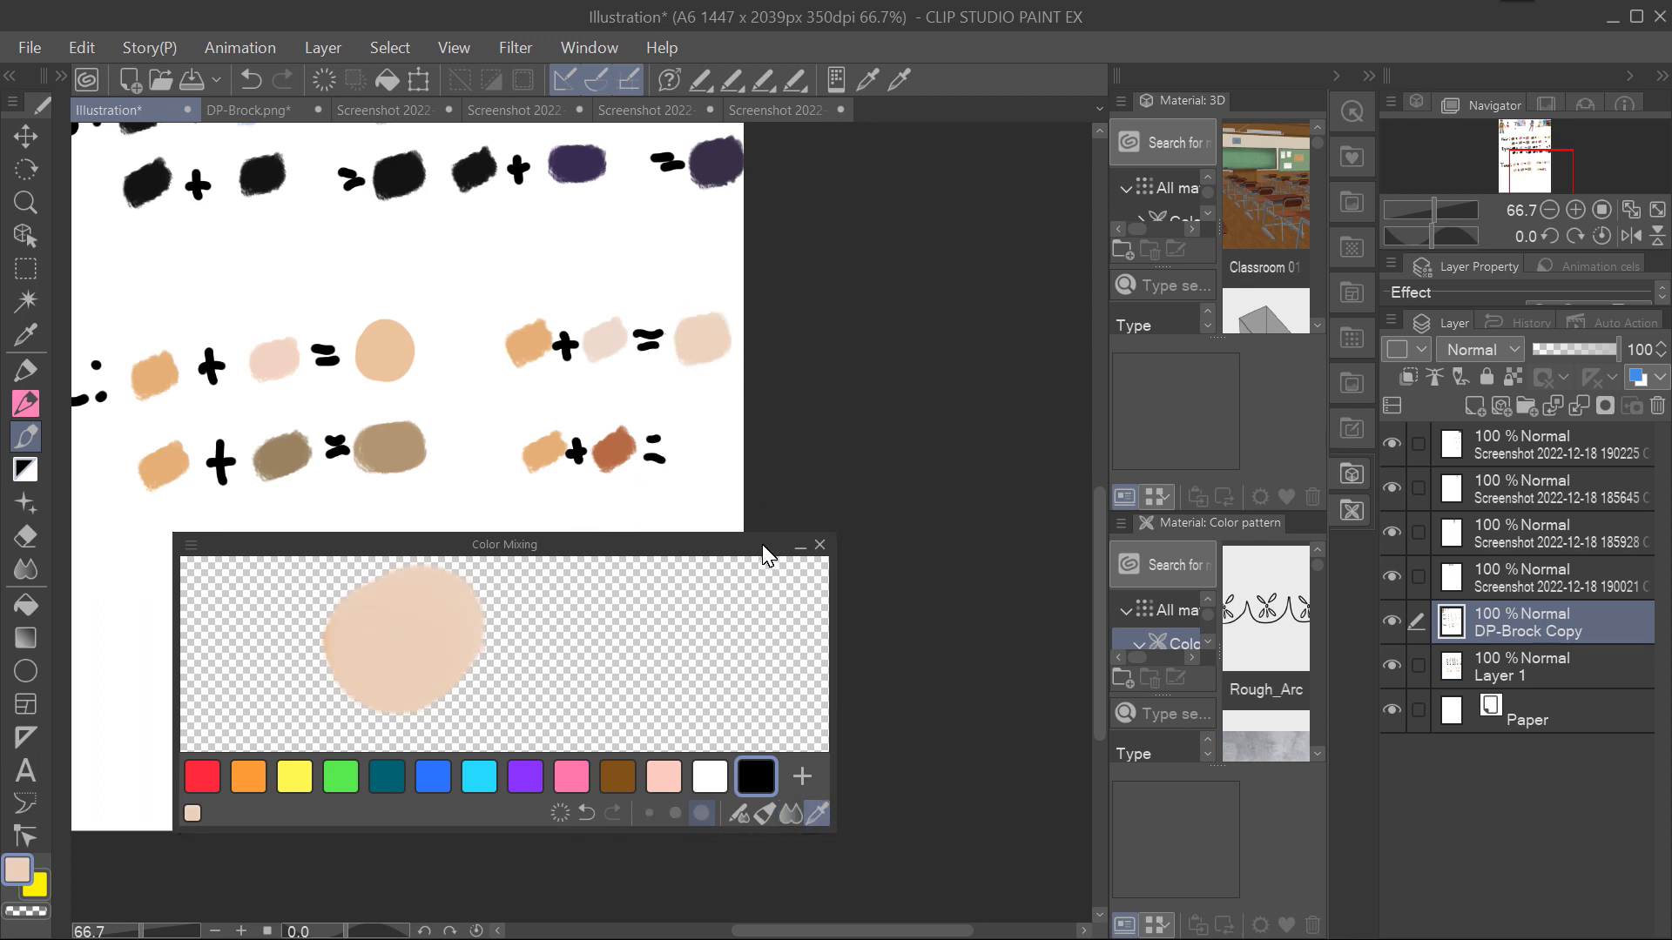
Clear the mixing area, blend the tan with the reddish-brown skin colour, and paint the mix as the fourth Tone result.
click(560, 812)
alt+click(541, 450)
mouse_move(340, 645)
mouse_down()
mouse_move(366, 640)
mouse_move(383, 662)
mouse_move(410, 640)
mouse_up()
click(791, 813)
key(alt)
alt+click(398, 651)
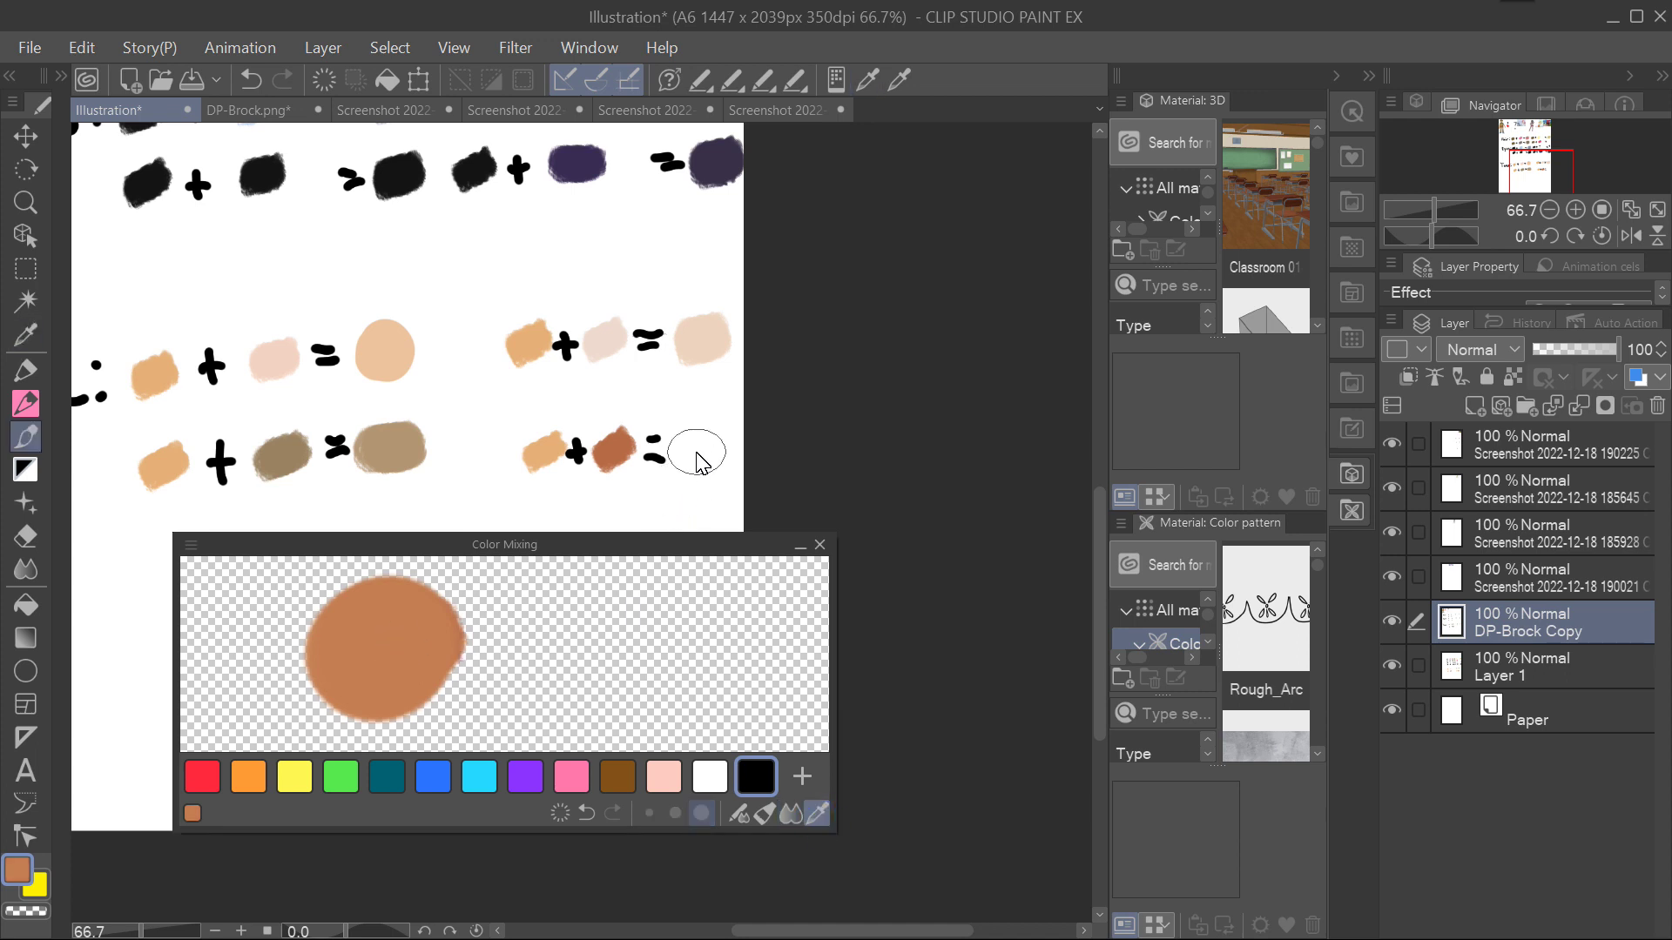
click(584, 815)
click(613, 812)
click(704, 446)
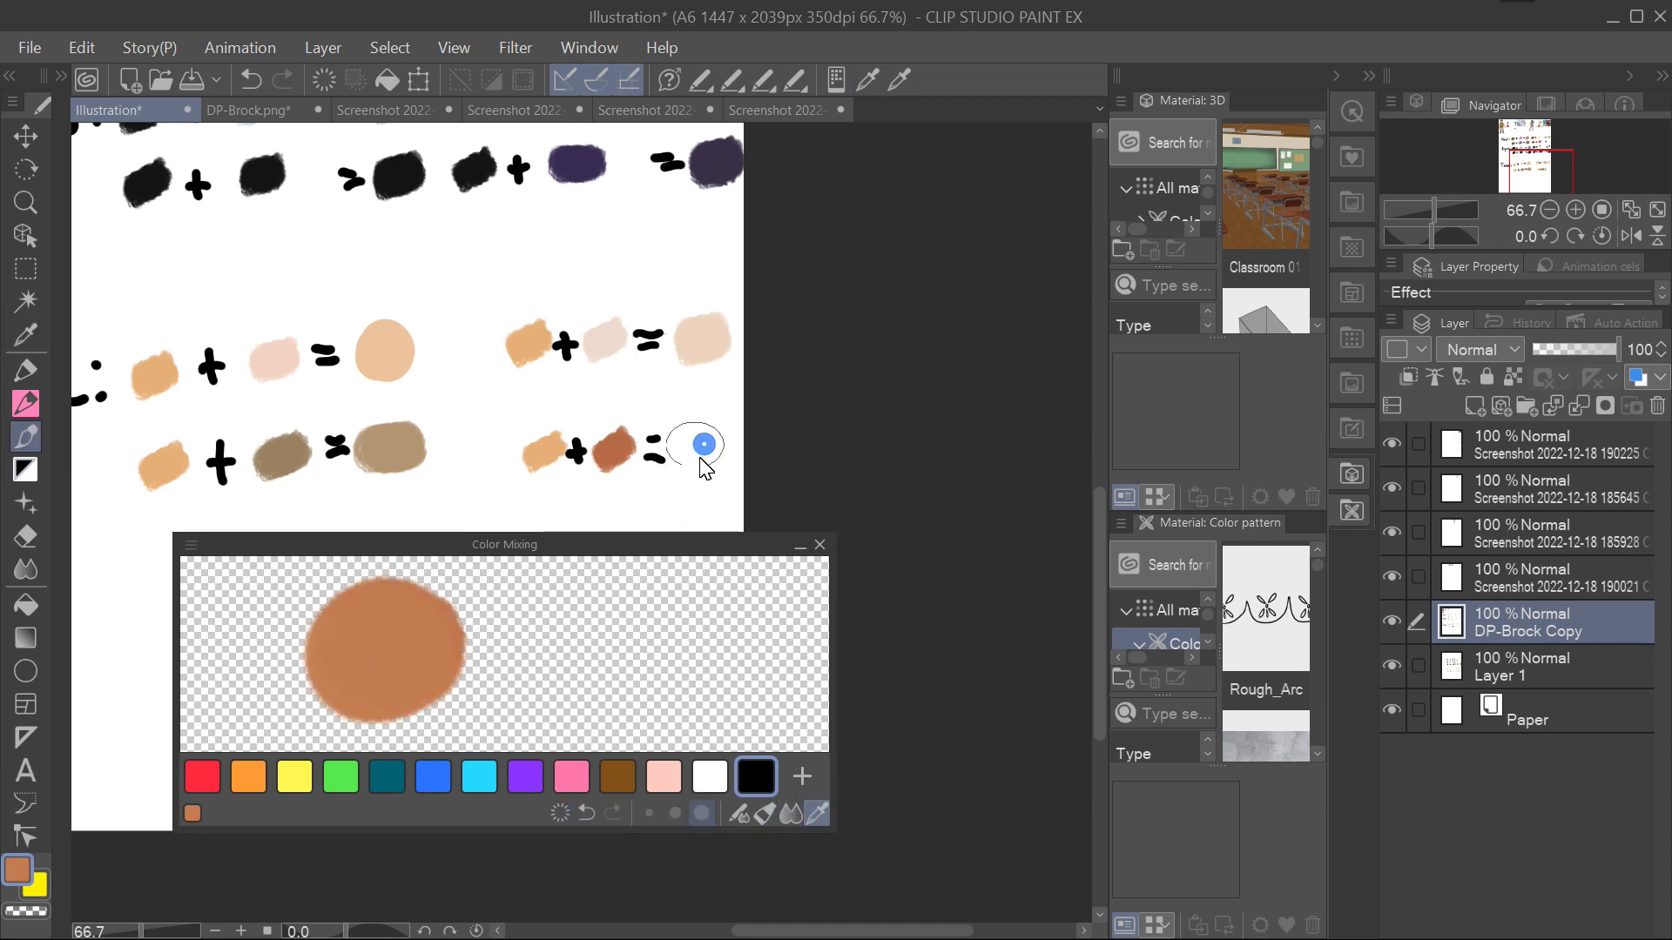
Dock the floating Color Mixing palette between the Layer Property and Layer palettes.
scroll(967, 644, down, 1)
drag(717, 552, 1558, 314)
Sample the brown hair colour of the fourth Hair equation and paint a patch of it in the mixing area.
scroll(642, 717, up, 3)
scroll(716, 753, up, 3)
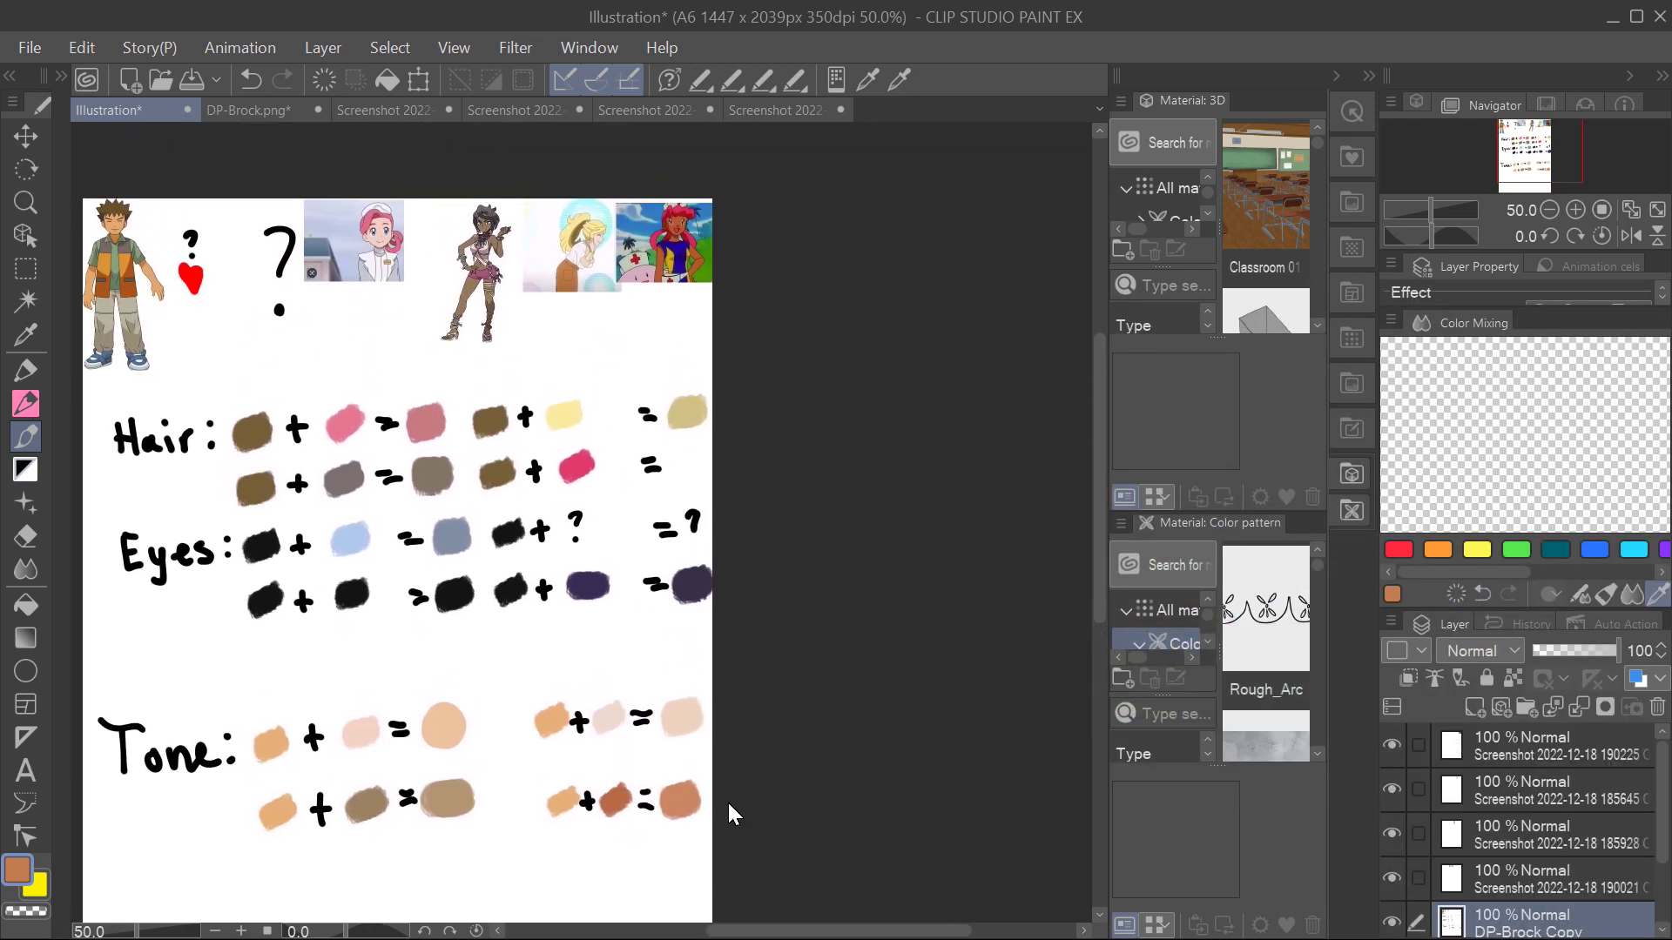
alt+click(493, 481)
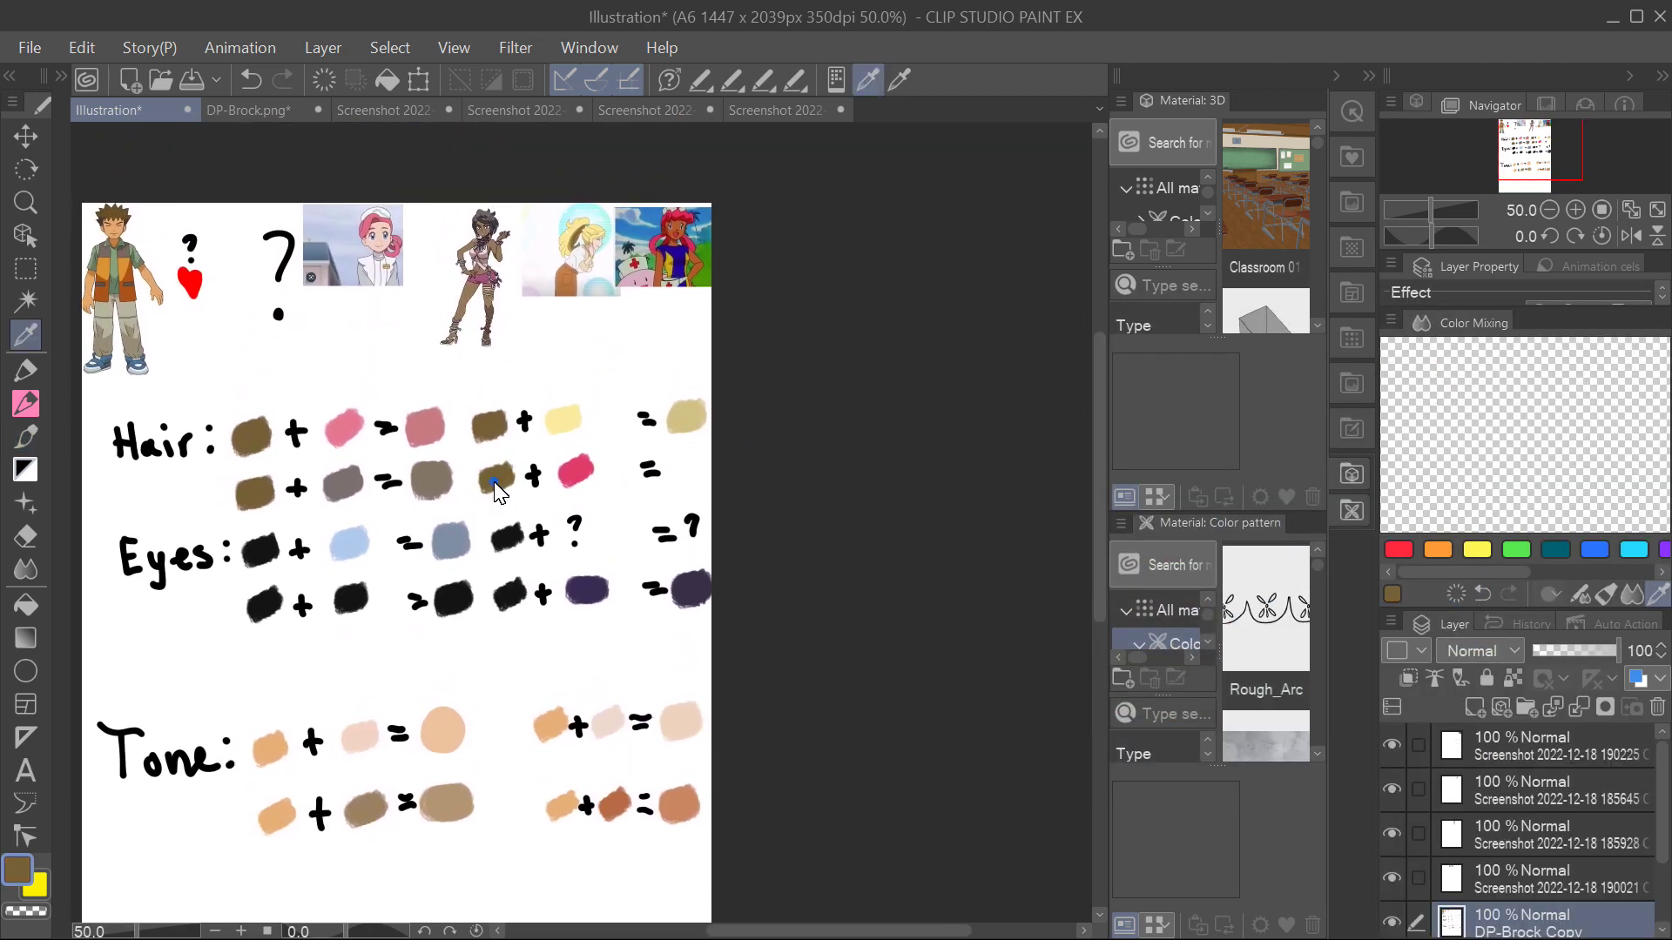
click(1580, 599)
drag(1393, 461, 1481, 383)
drag(1480, 383, 1433, 427)
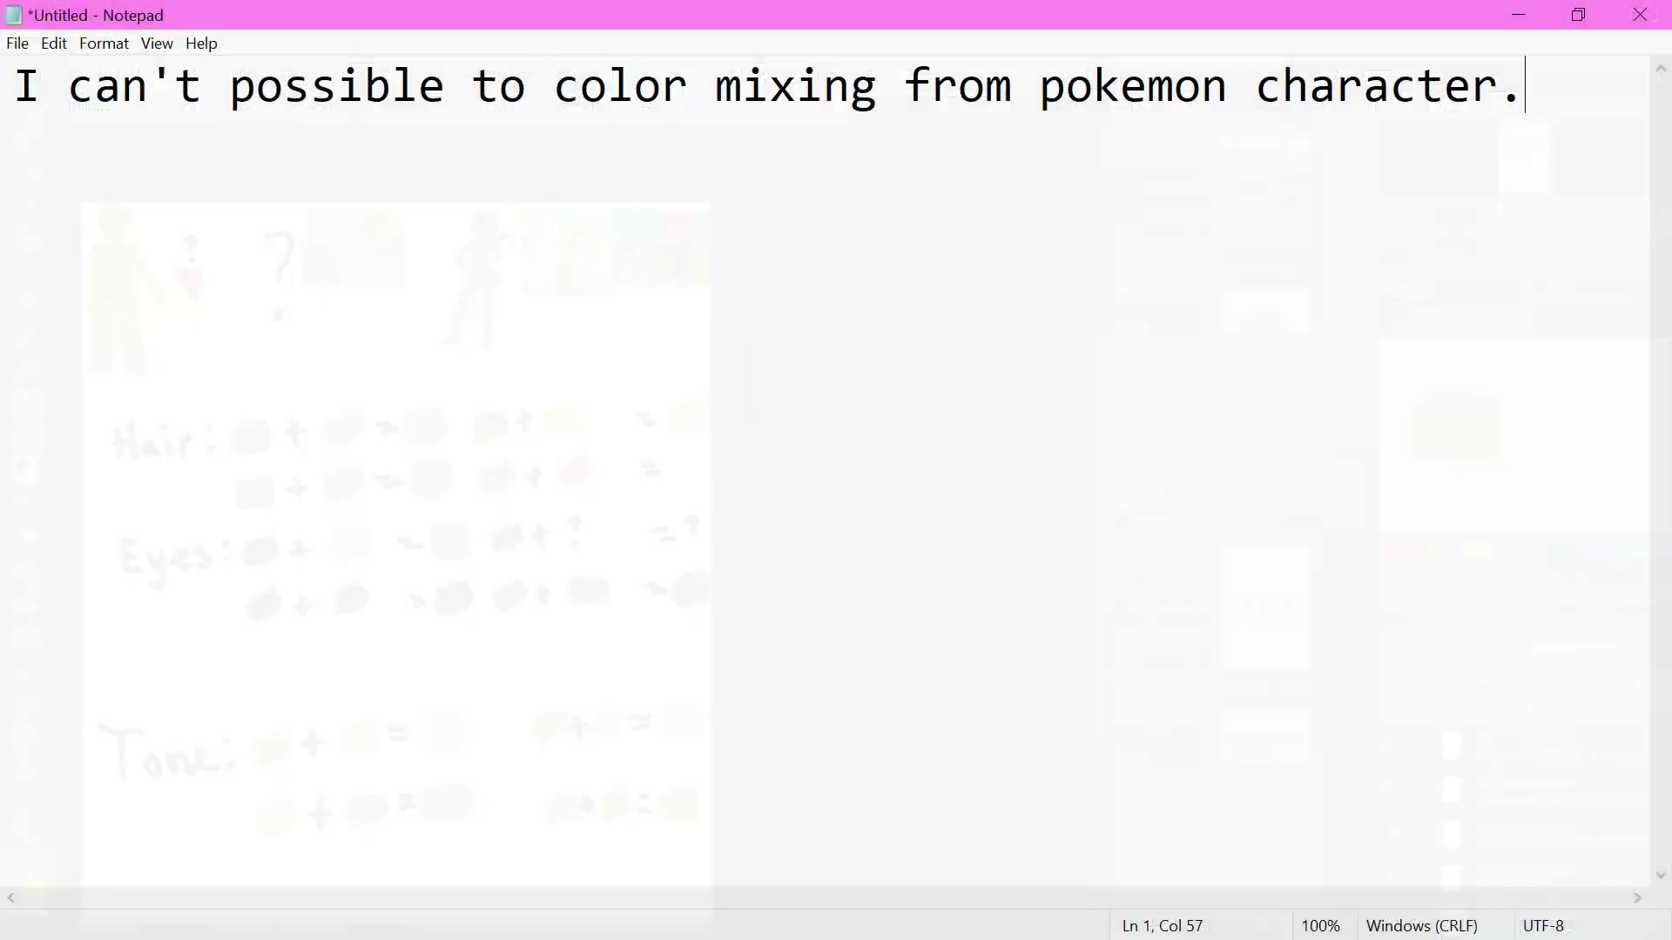